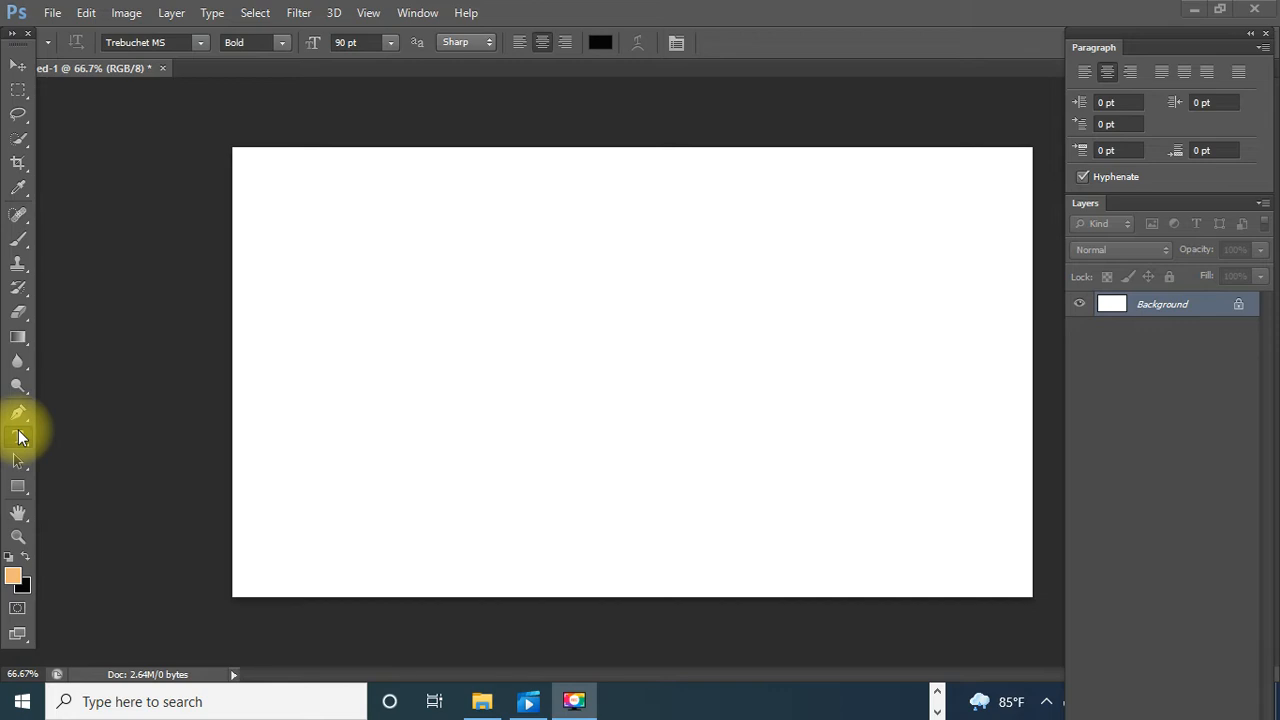
- Add a horizontal text line reading "ASF GRAPHIC DESGIN HOME" and move it fully onto the upper part of the canvas
key("space")
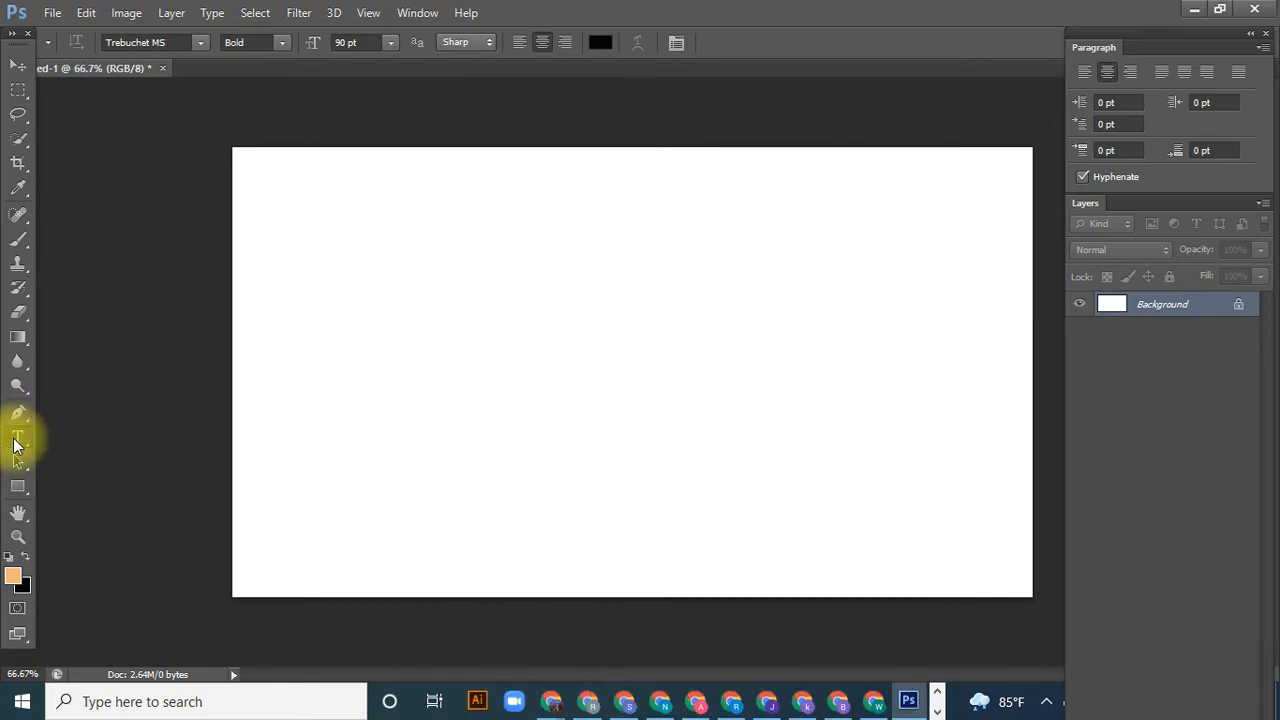
left_click(16, 442)
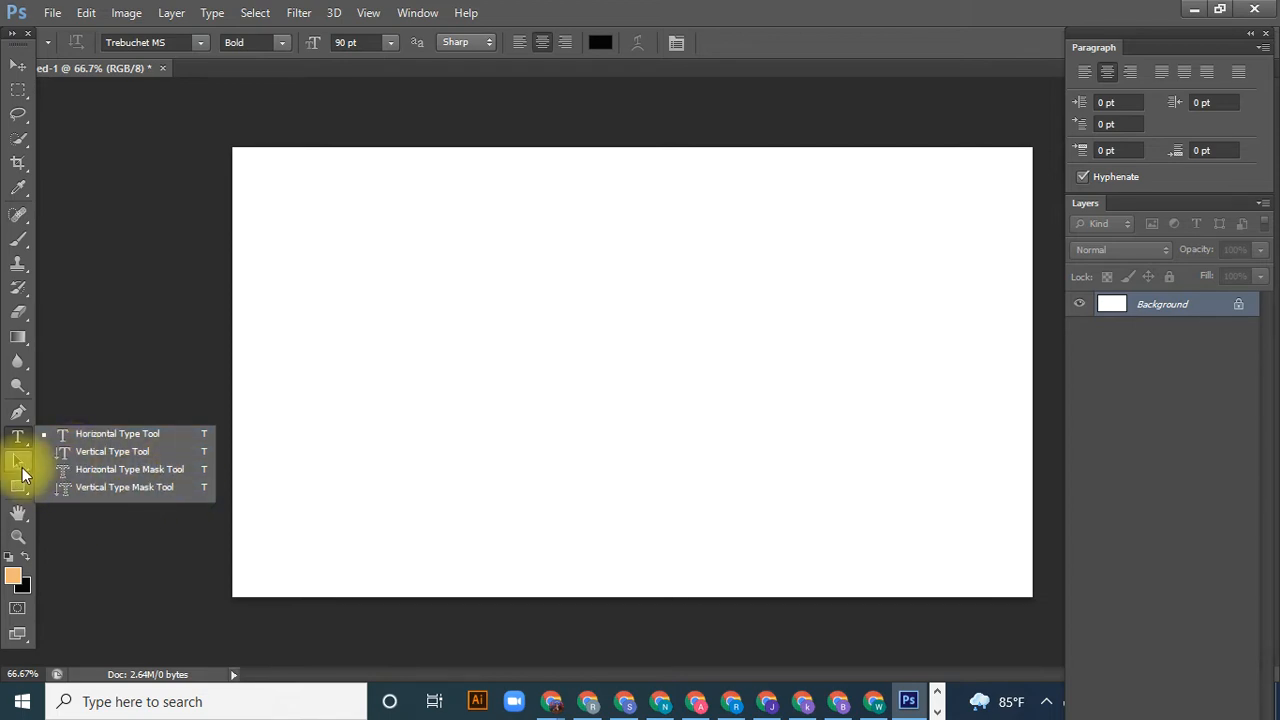
left_click(101, 433)
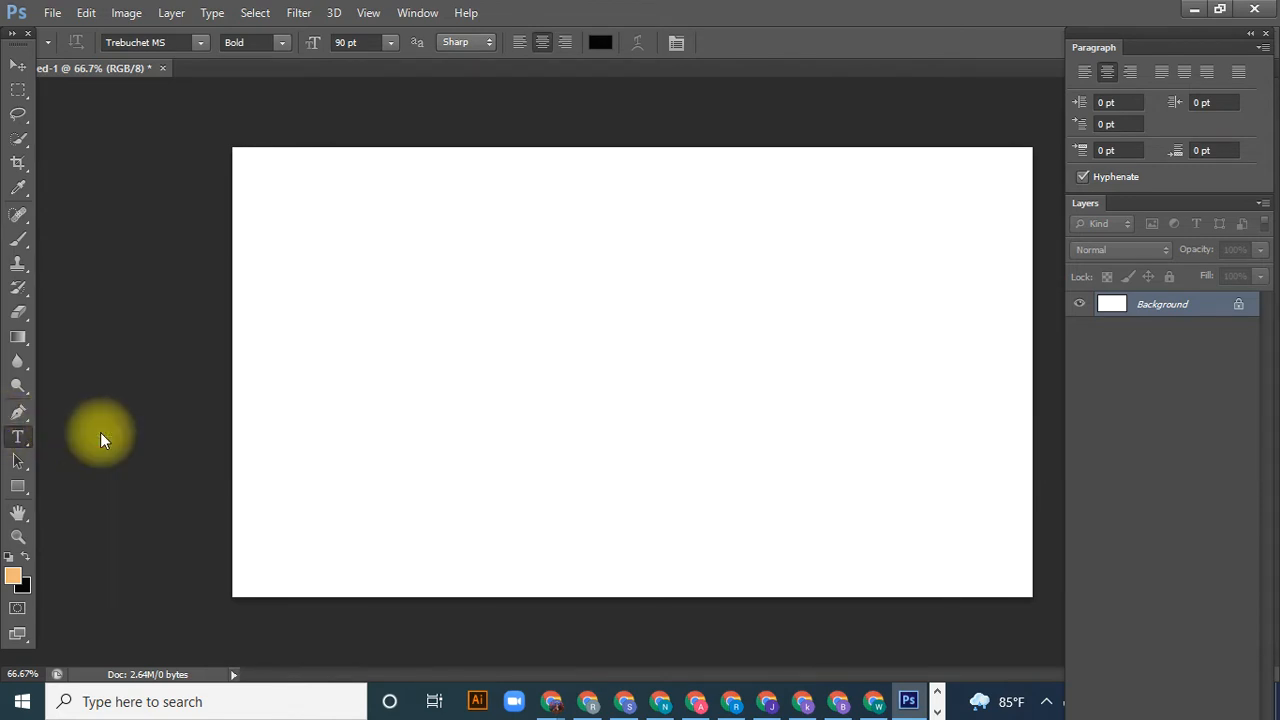
left_click(343, 282)
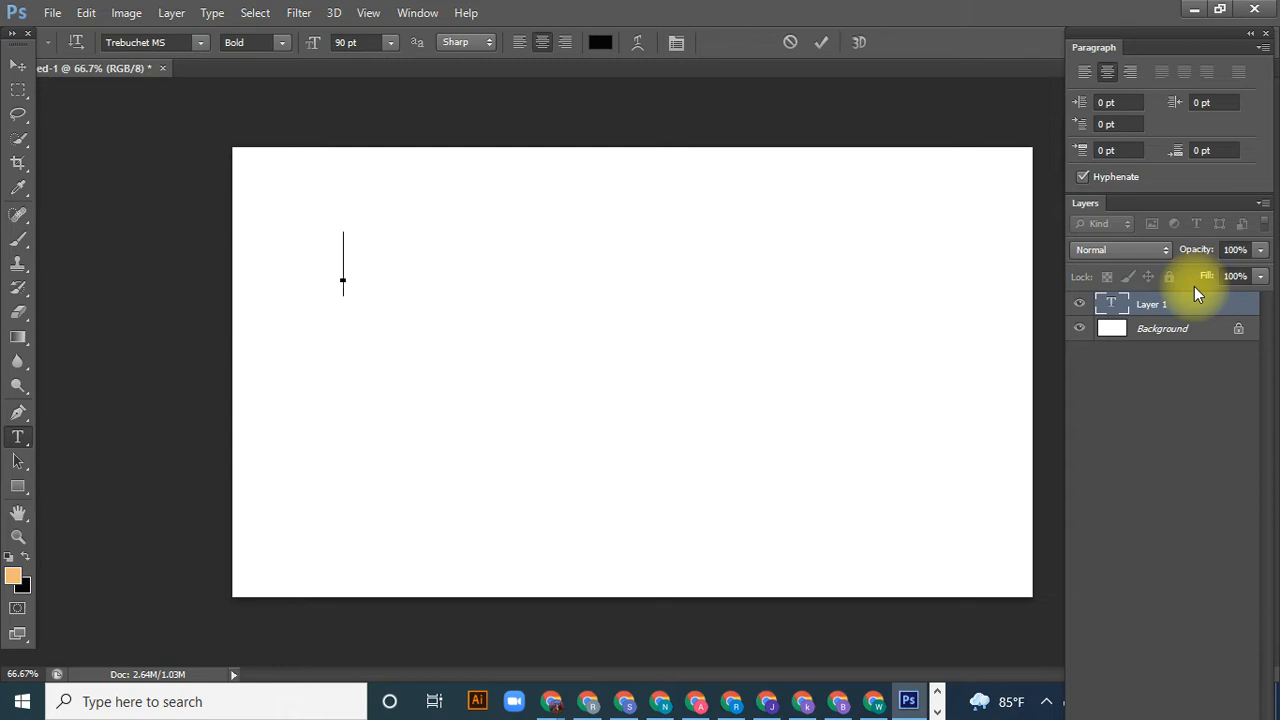
type("AS")
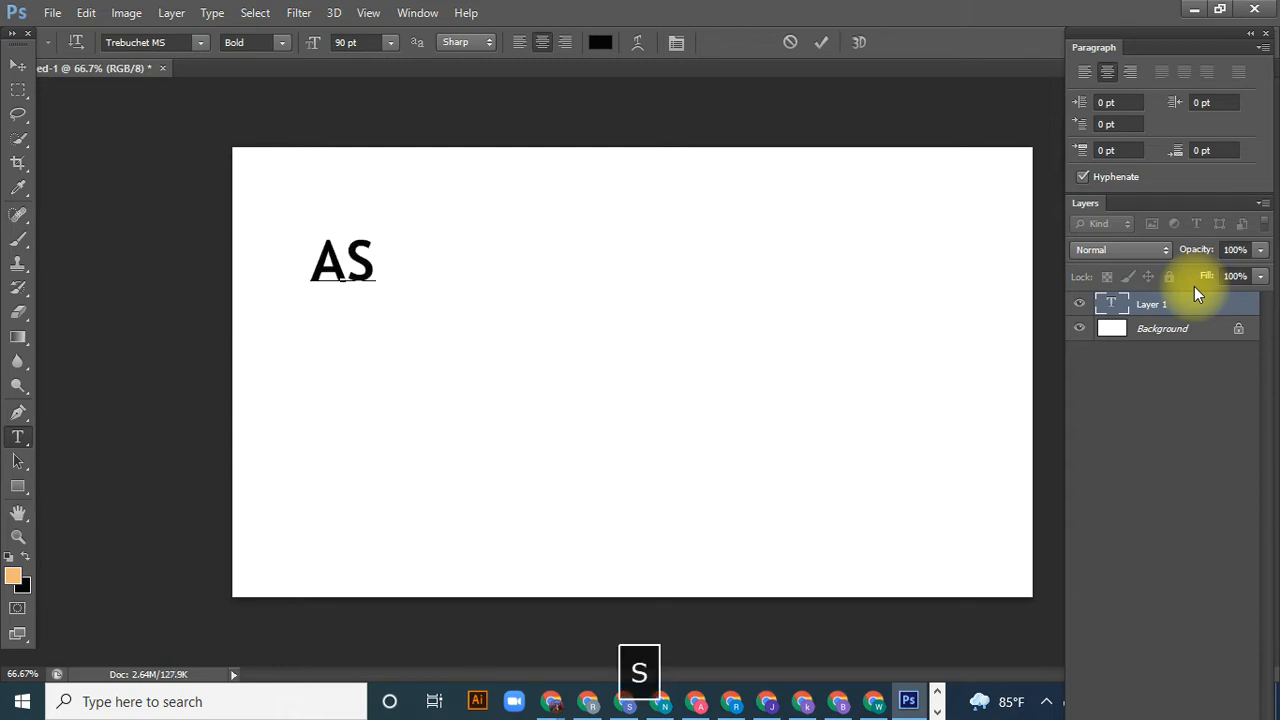
type("F GRAP")
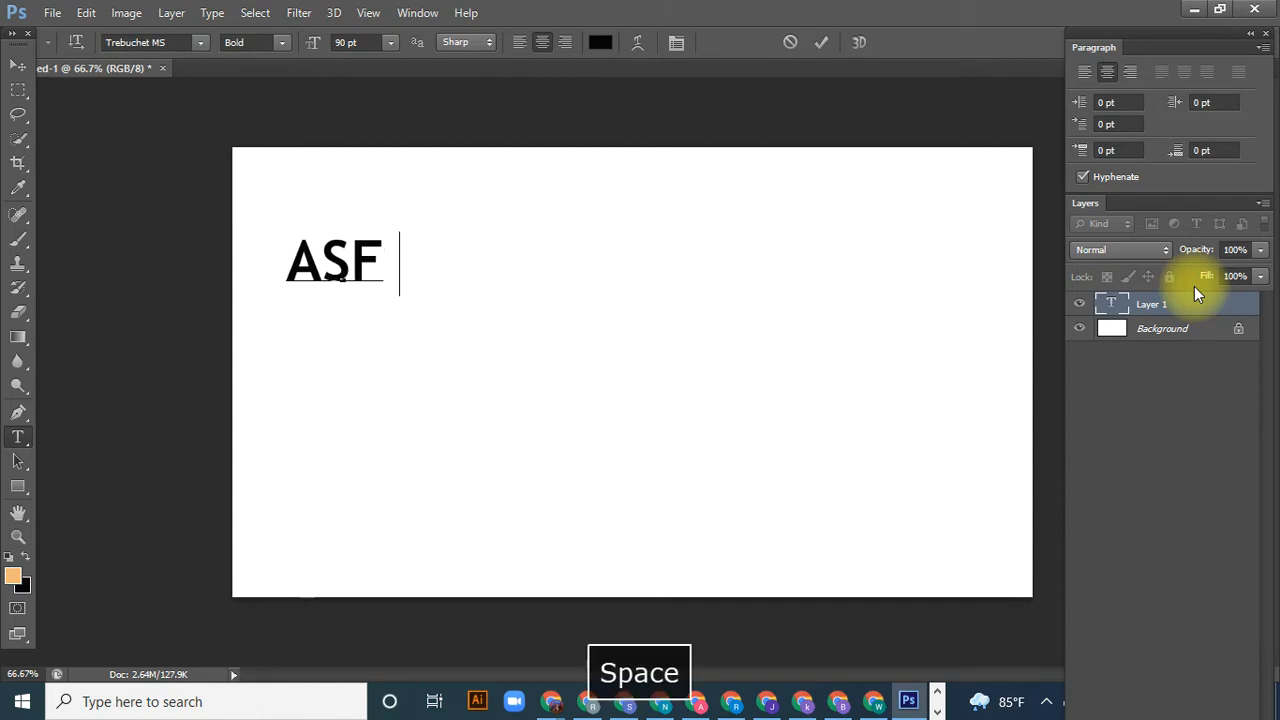
type("HIC ")
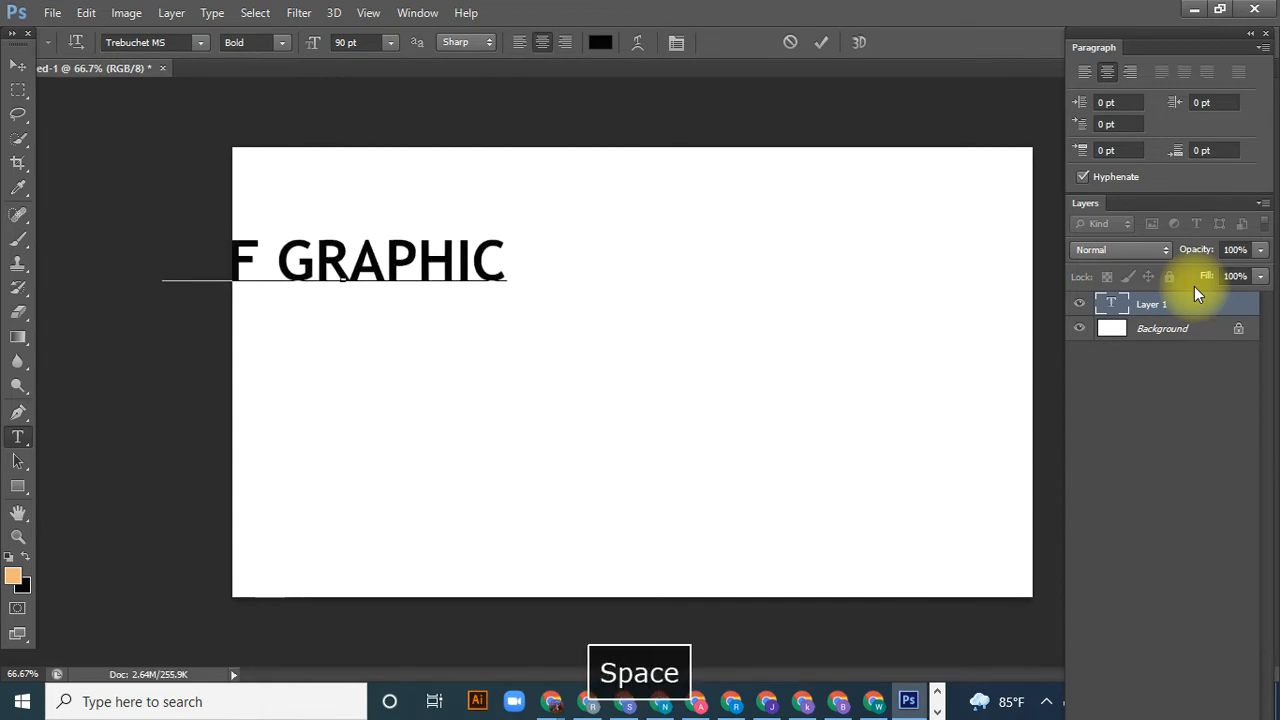
type("DESG")
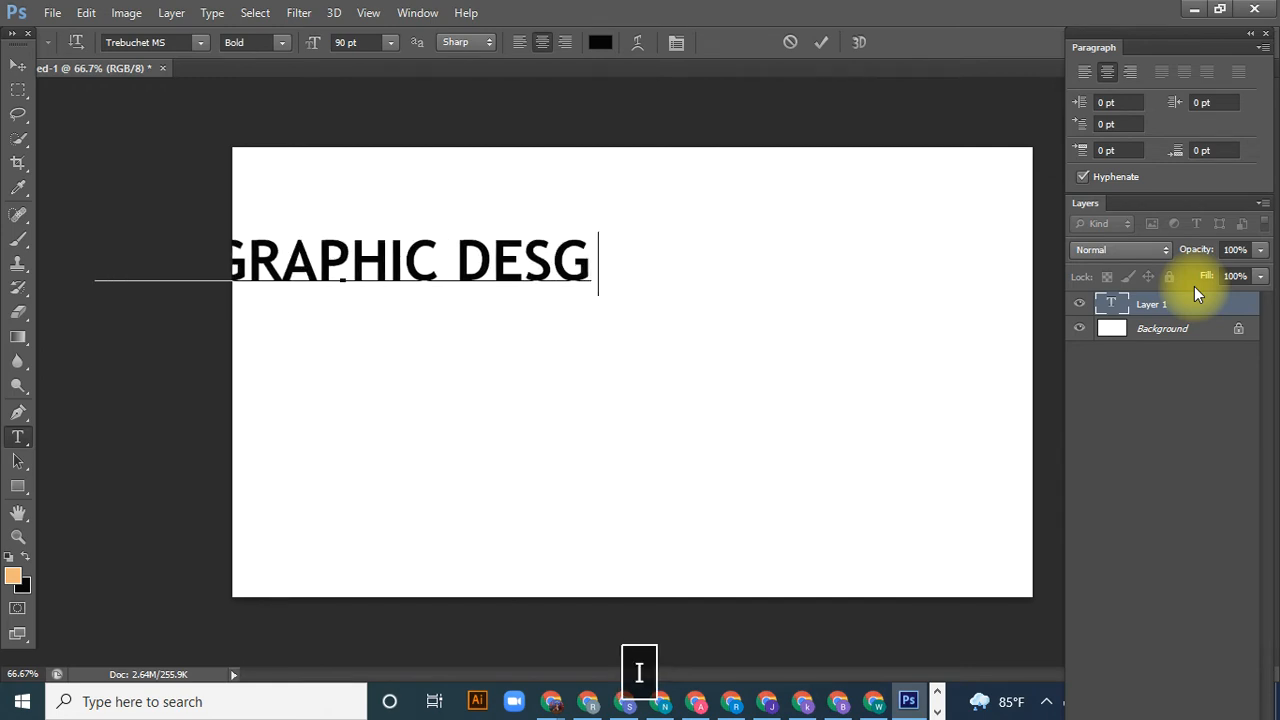
type("IN HOM")
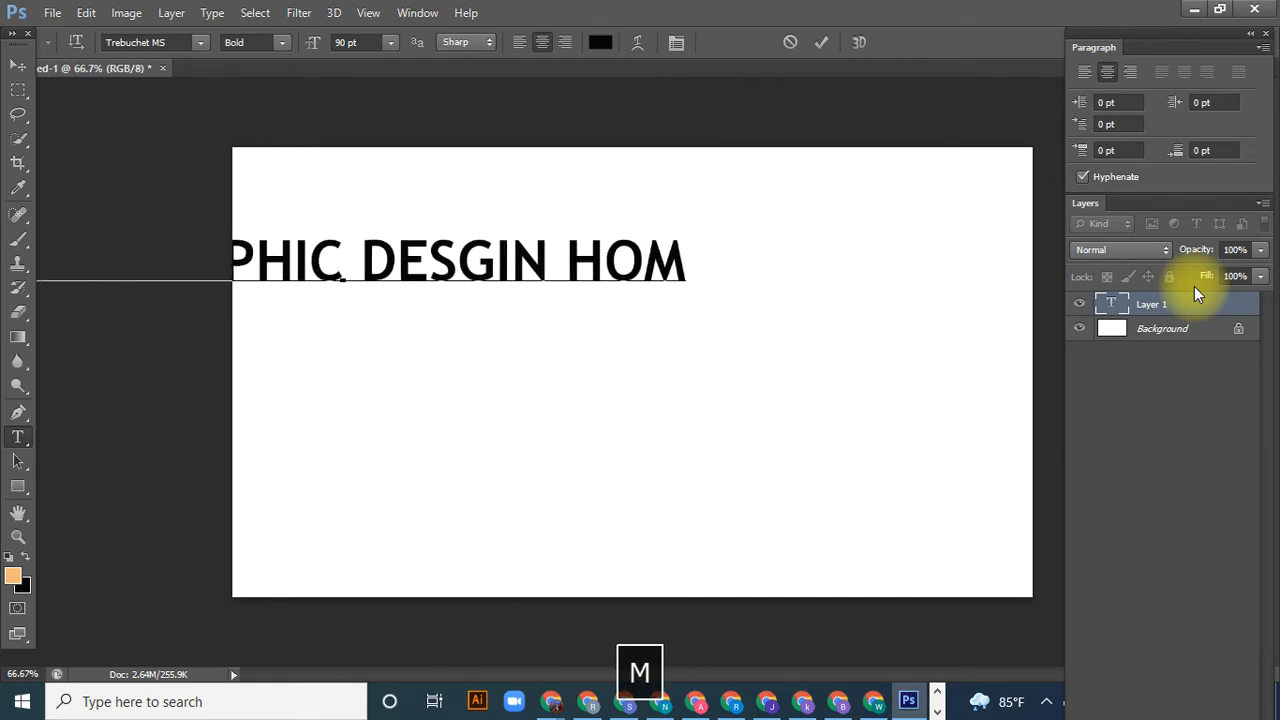
type("E")
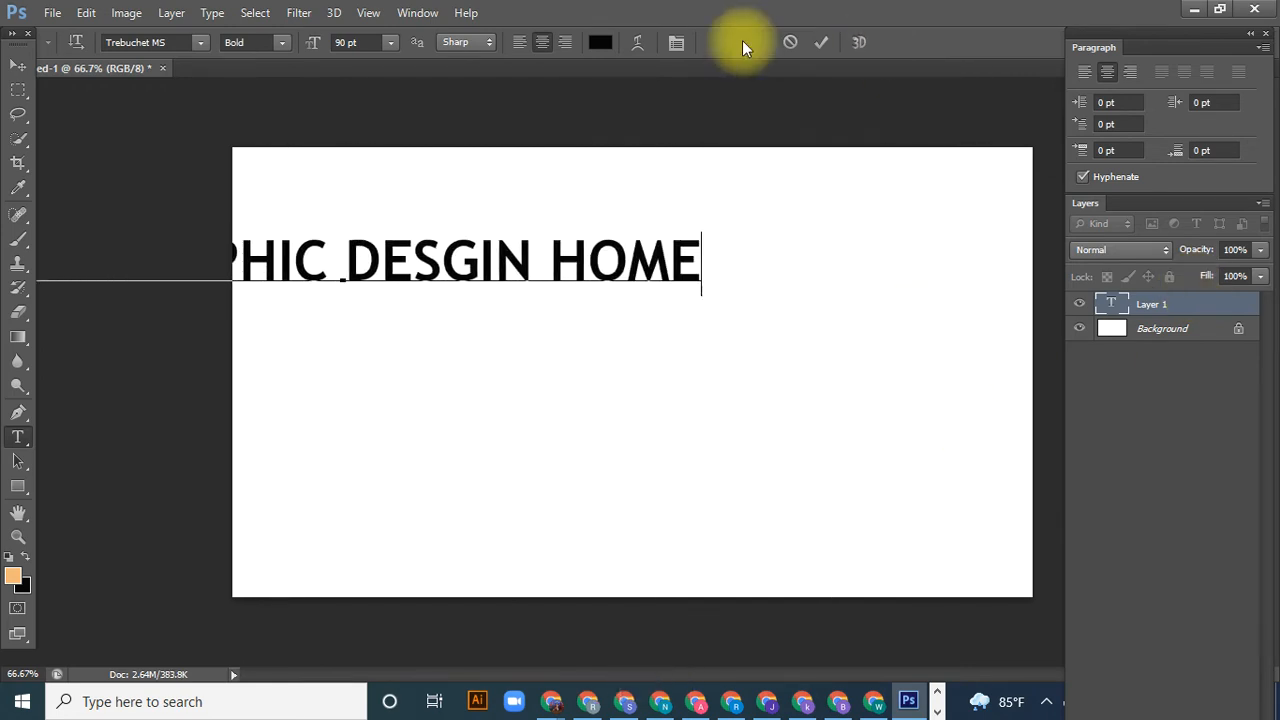
left_click(17, 64)
left_click_drag(284, 274, 589, 243)
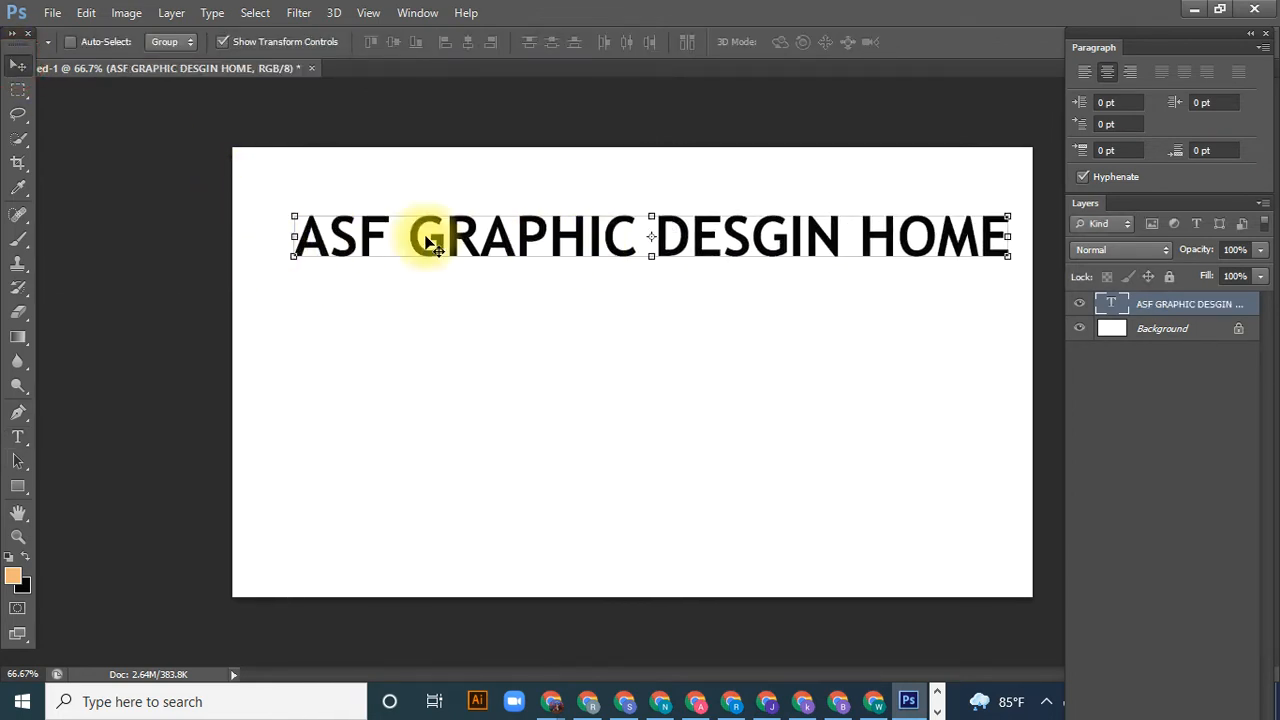
- Show the Character settings for the text line
left_click(415, 14)
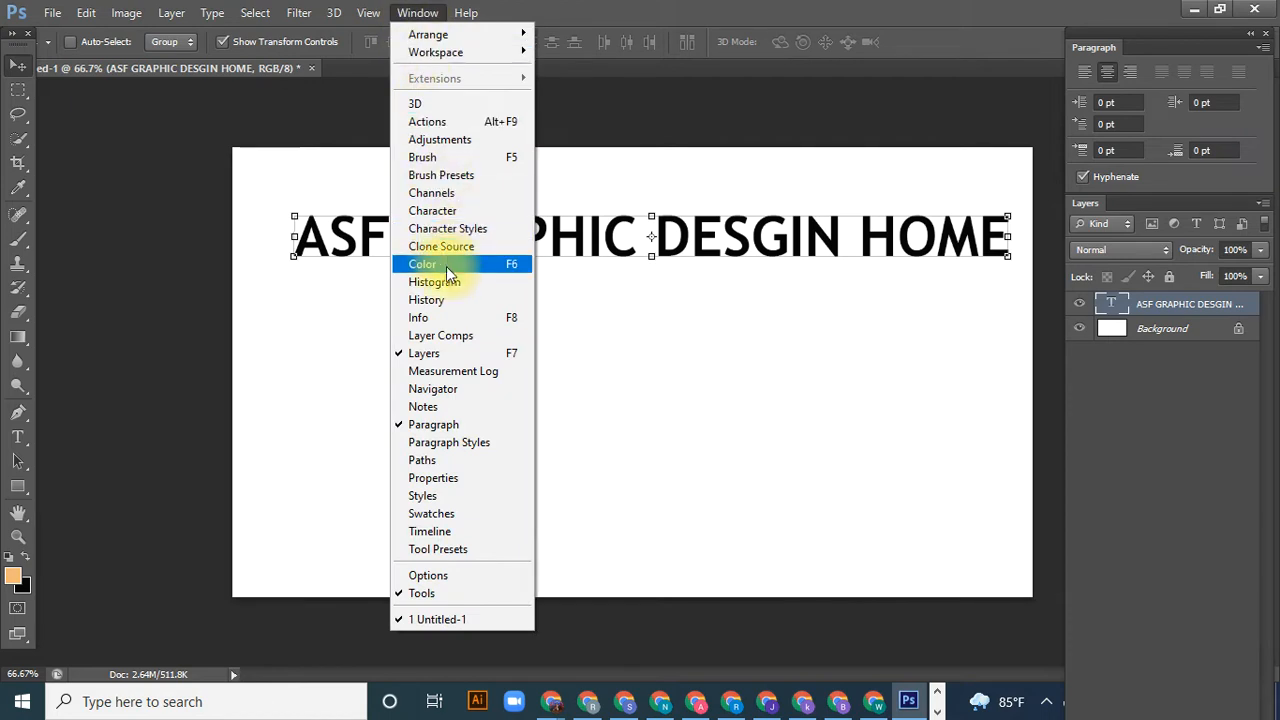
left_click(432, 210)
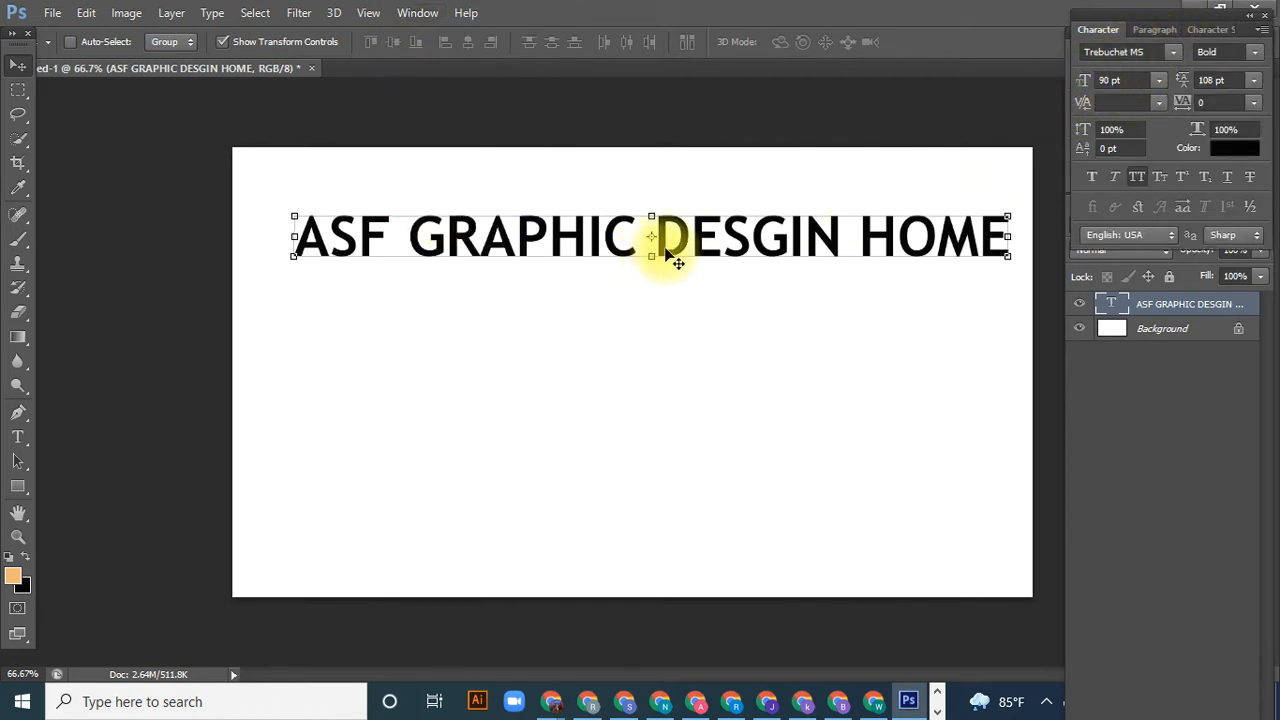
left_click(1172, 52)
left_click(1172, 53)
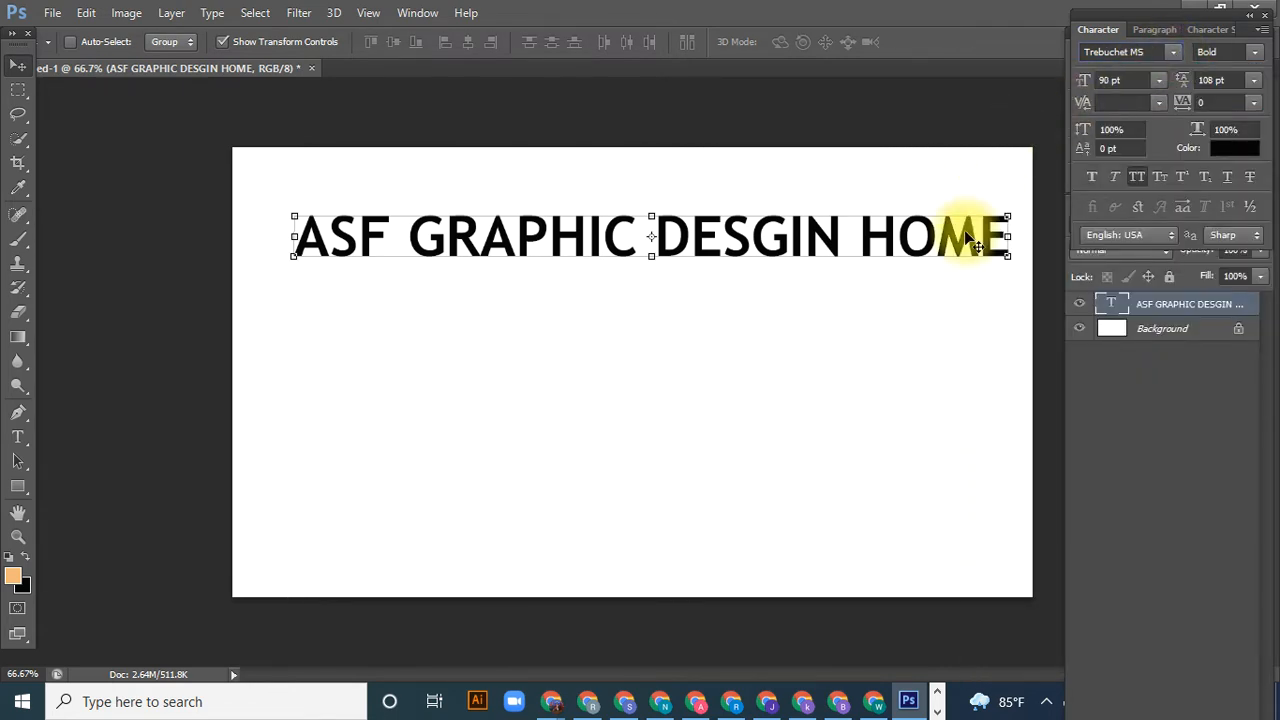
- Try the fonts Tw Cen MT Condensed and Tw Cen MT Condensed Extra Bold on the text line
left_click(1178, 52)
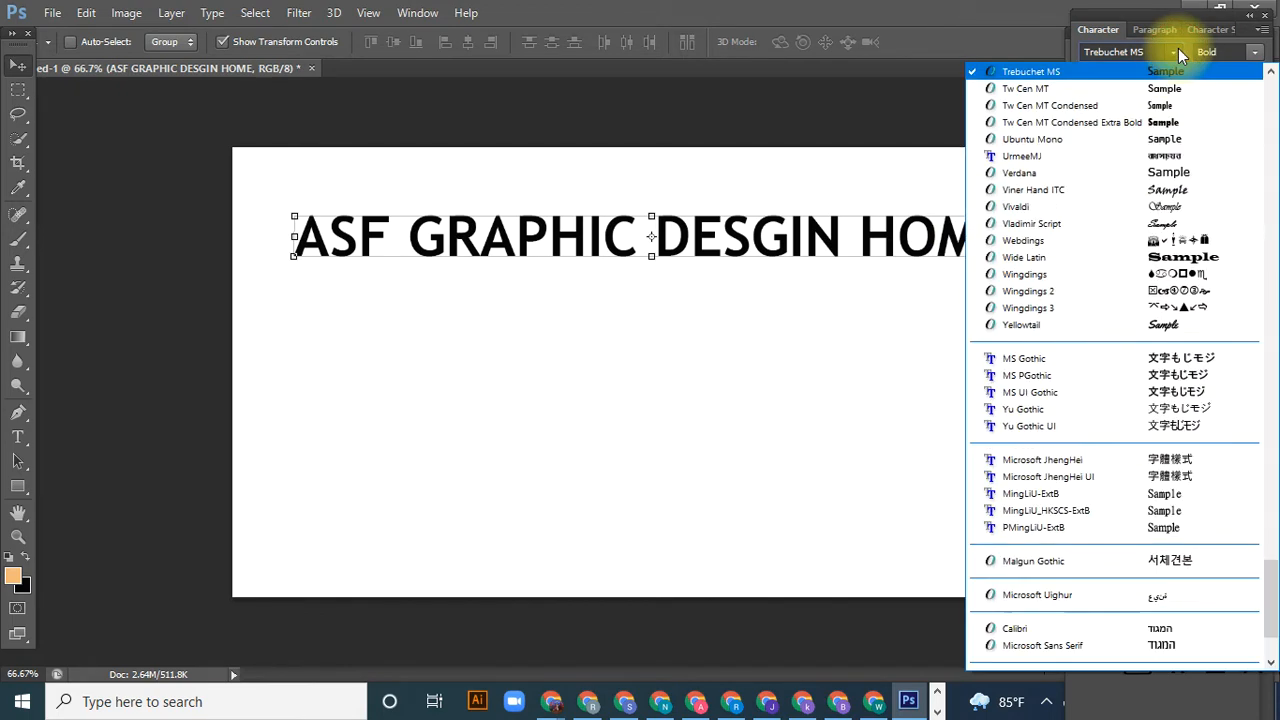
left_click(1167, 107)
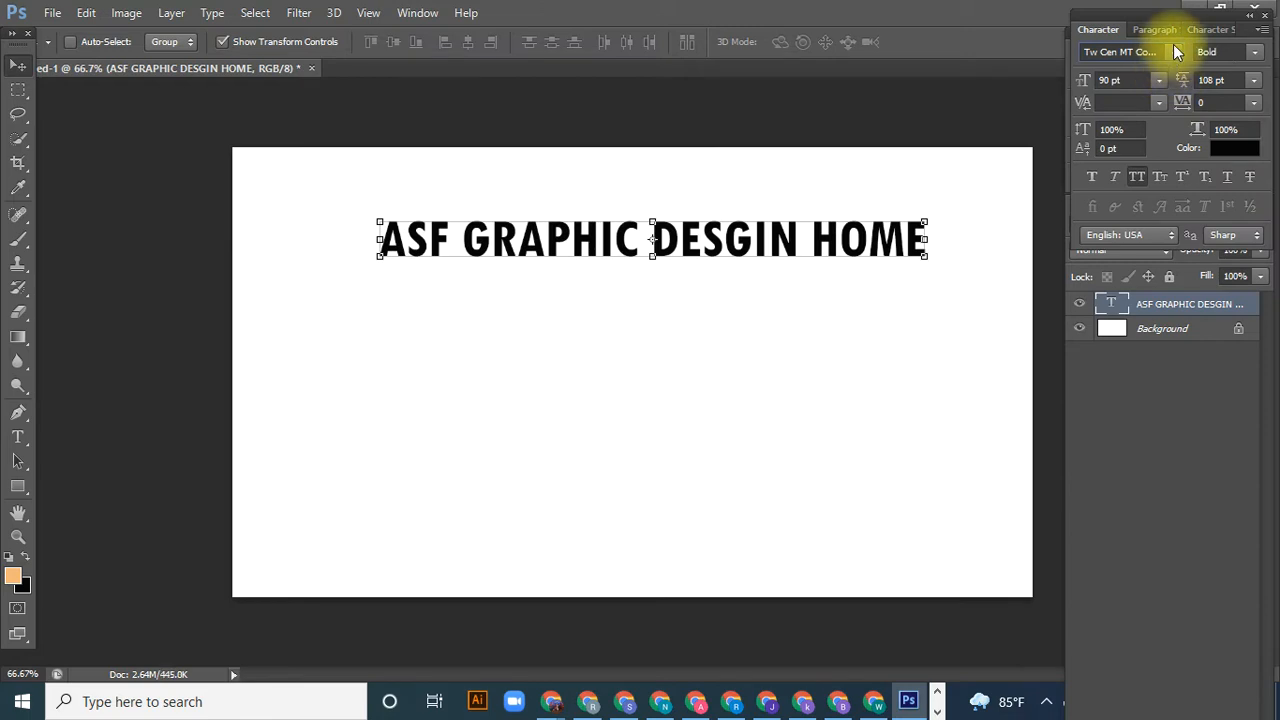
left_click(1173, 50)
left_click(1177, 90)
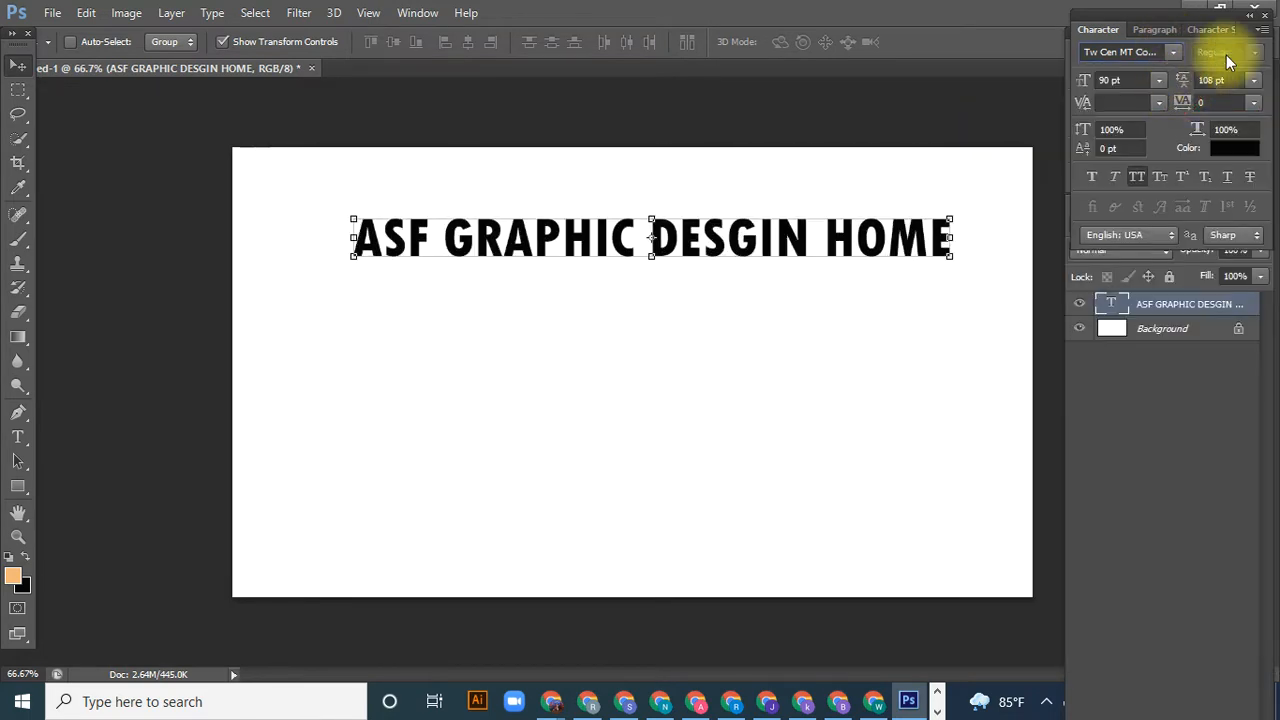
- Set the text line's font to Verdana with the Bold style
left_click(1178, 50)
left_click(1176, 124)
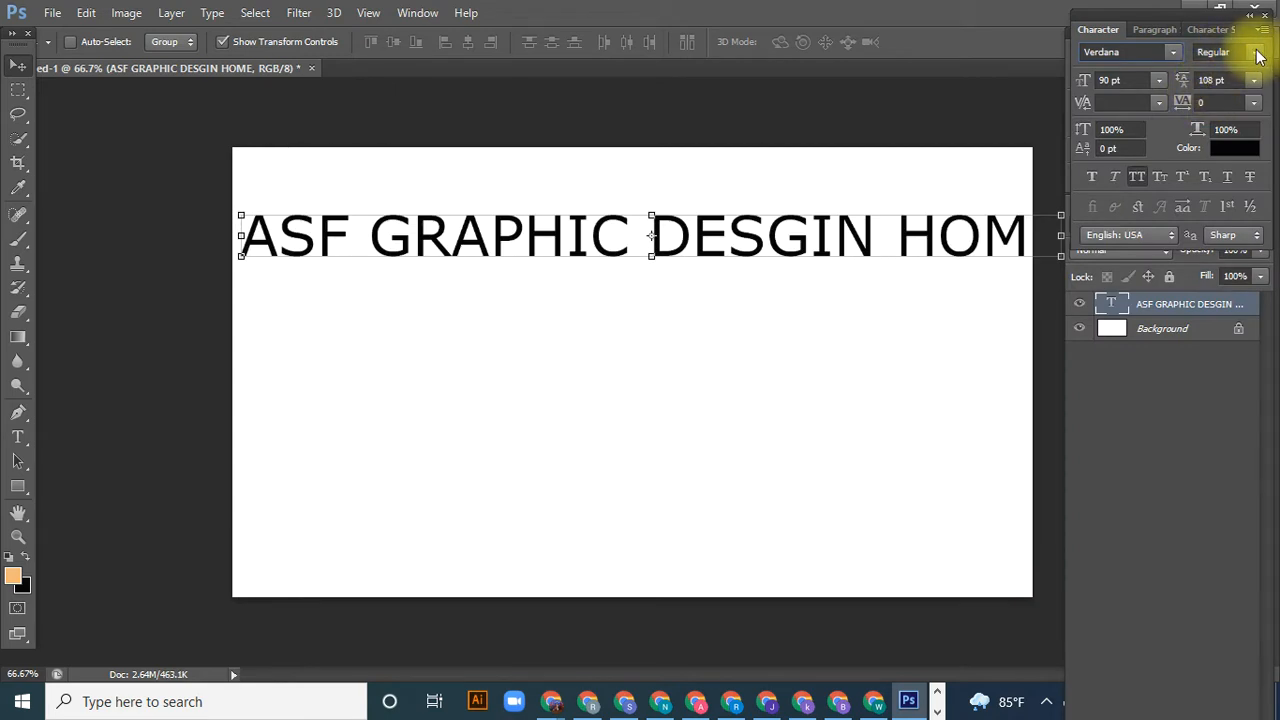
left_click(1258, 54)
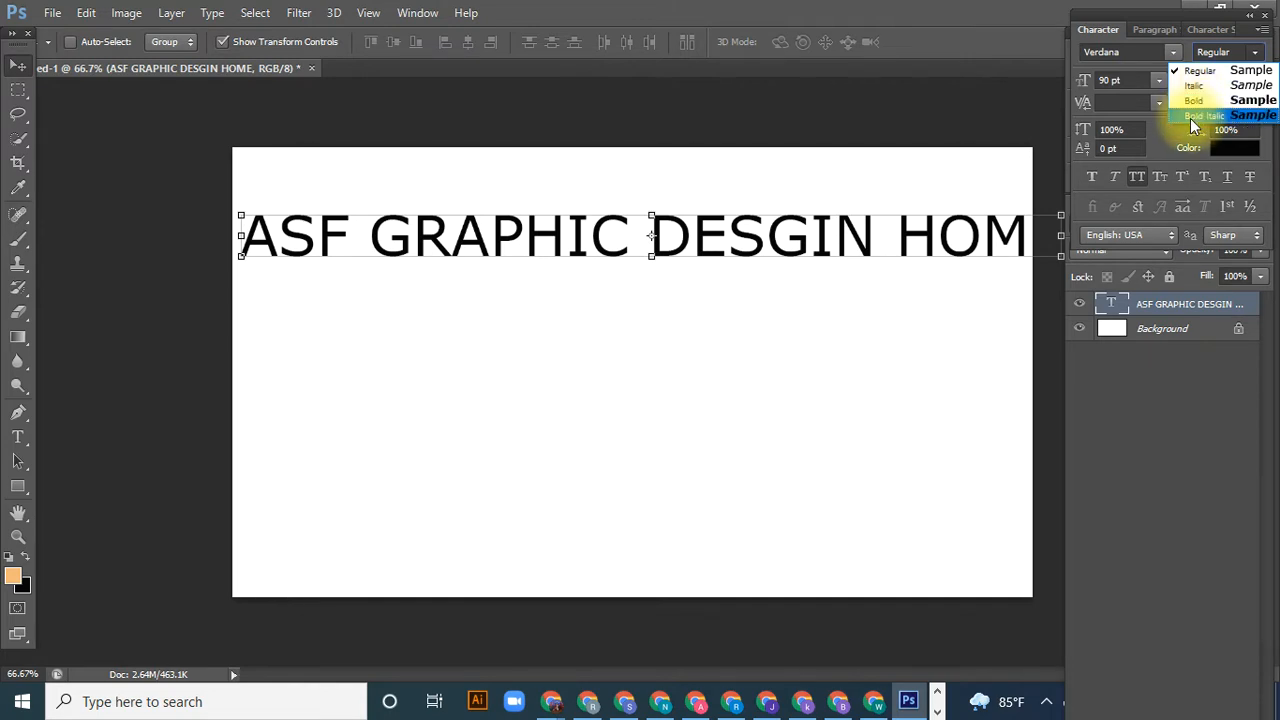
left_click(1205, 70)
left_click(1227, 60)
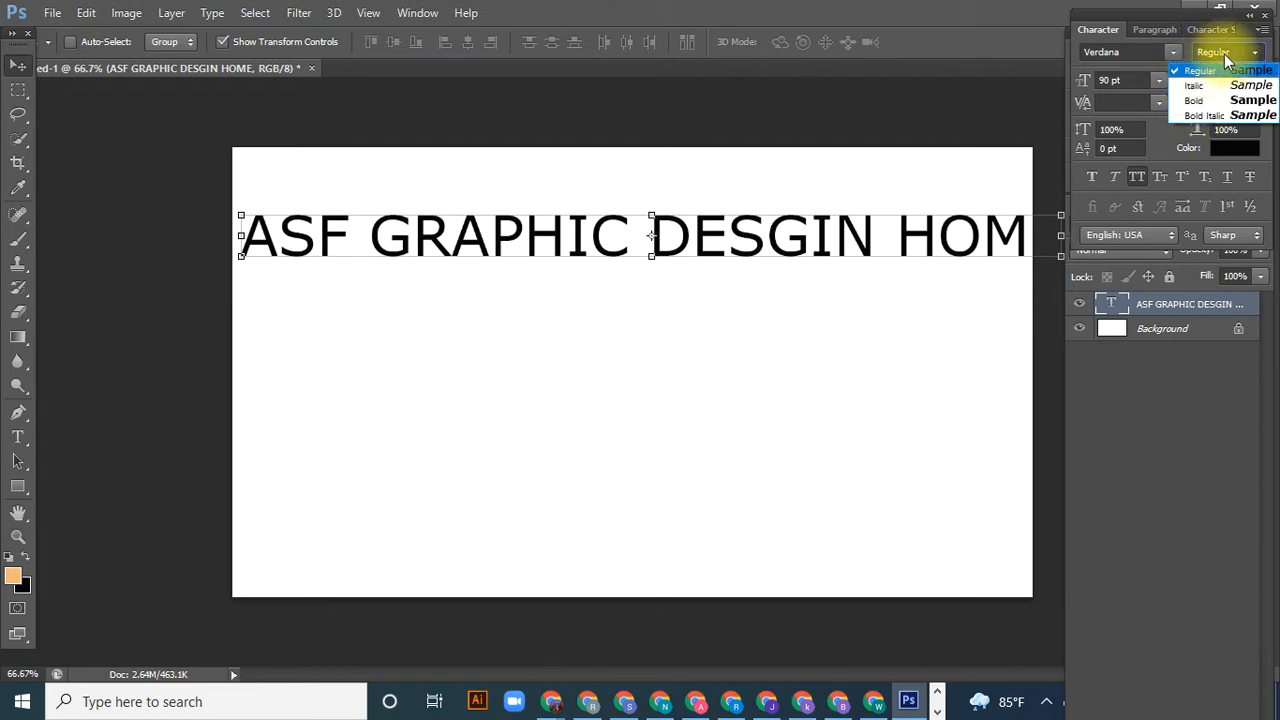
left_click(1194, 100)
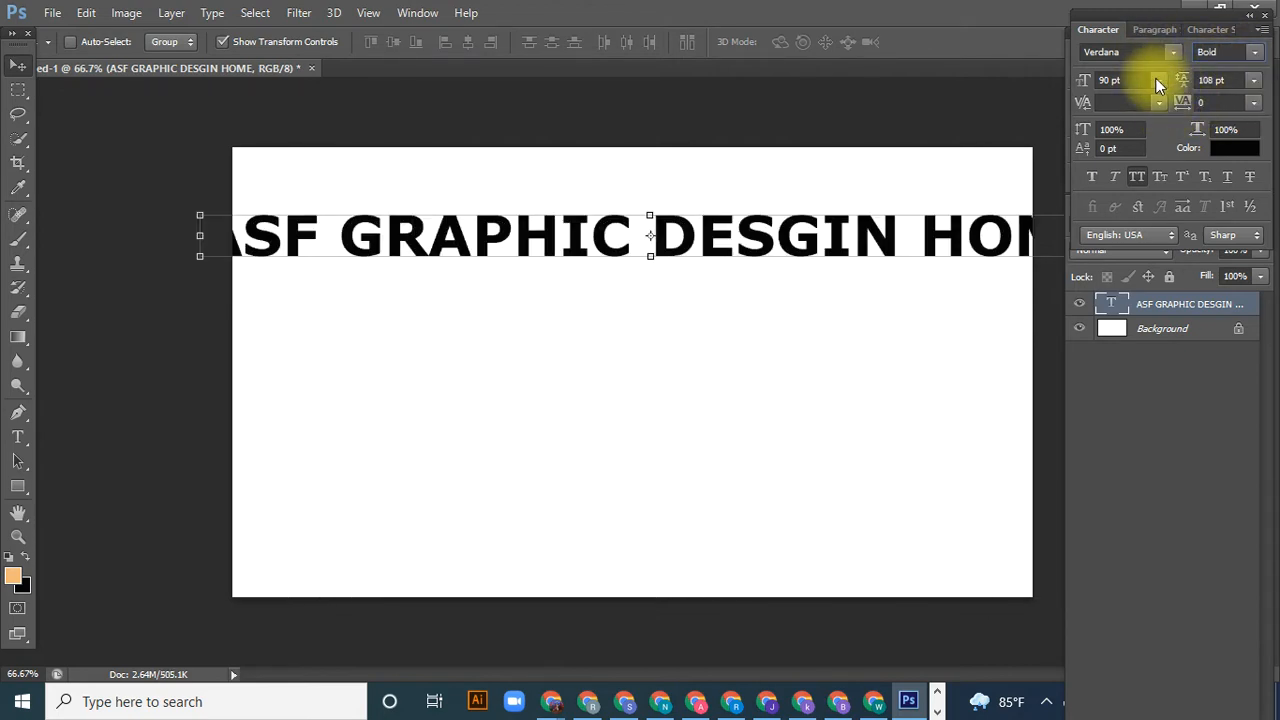
left_click(1160, 81)
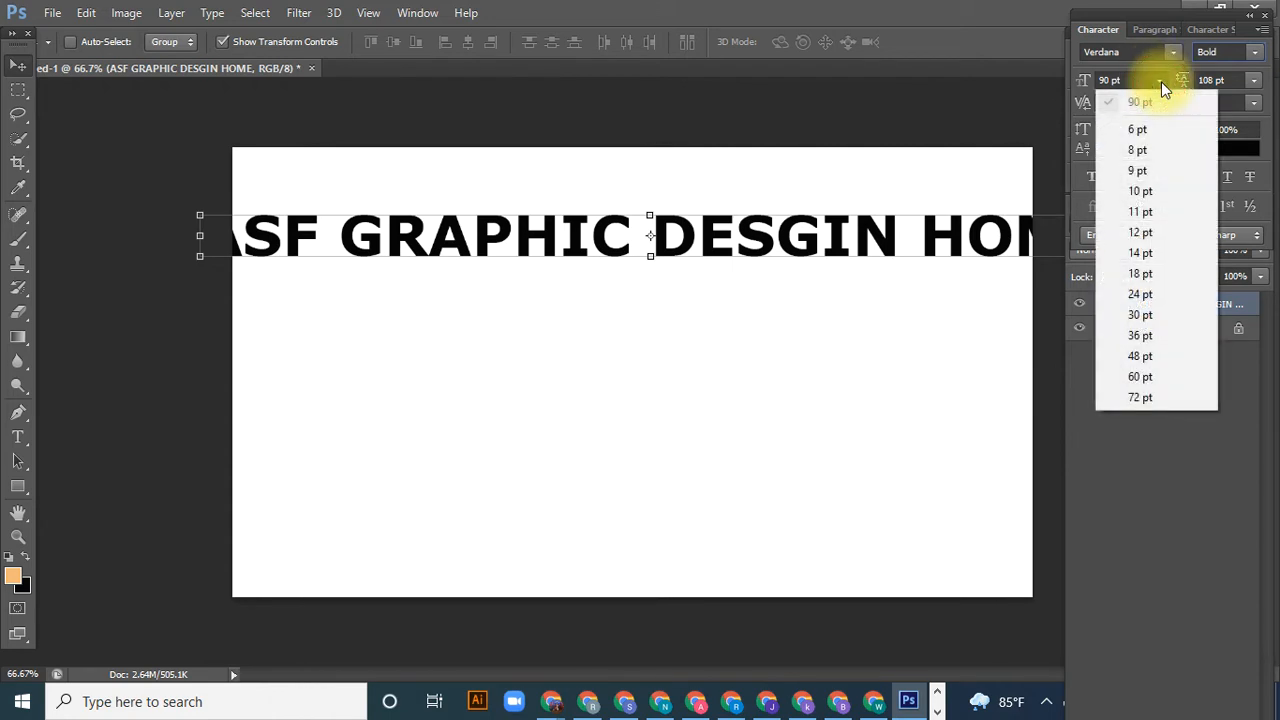
left_click(1161, 82)
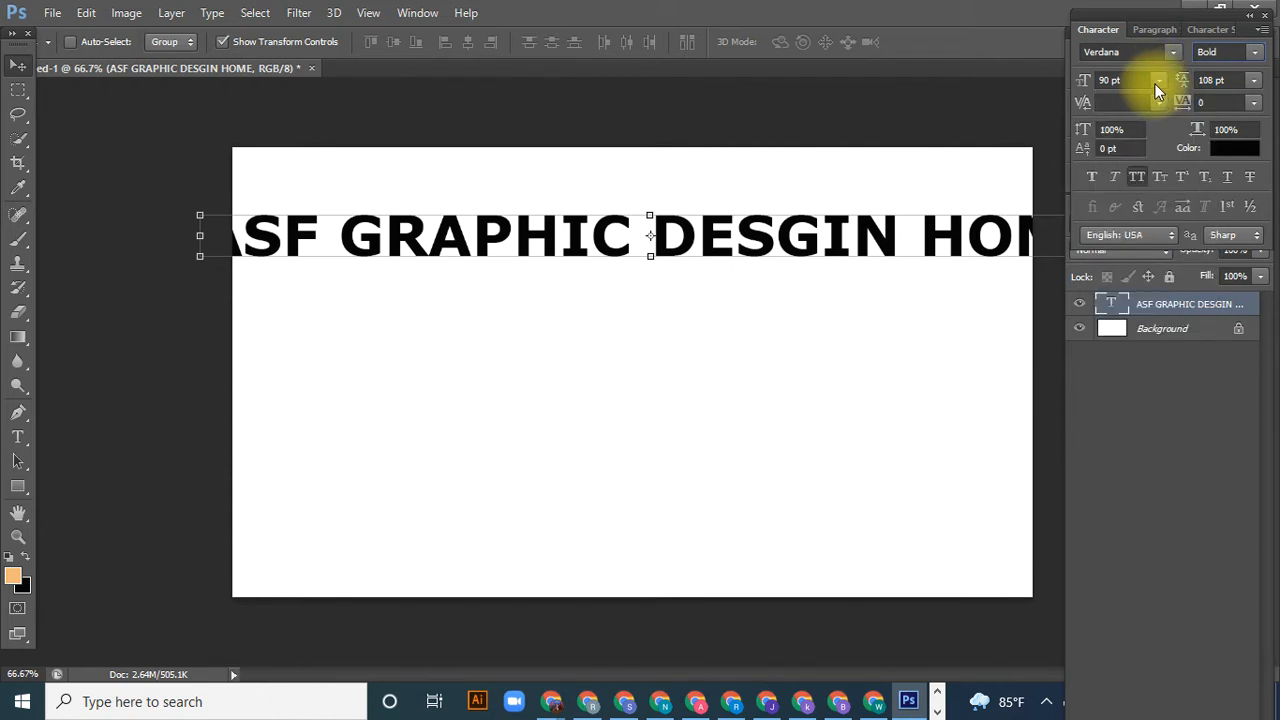
left_click(1157, 83)
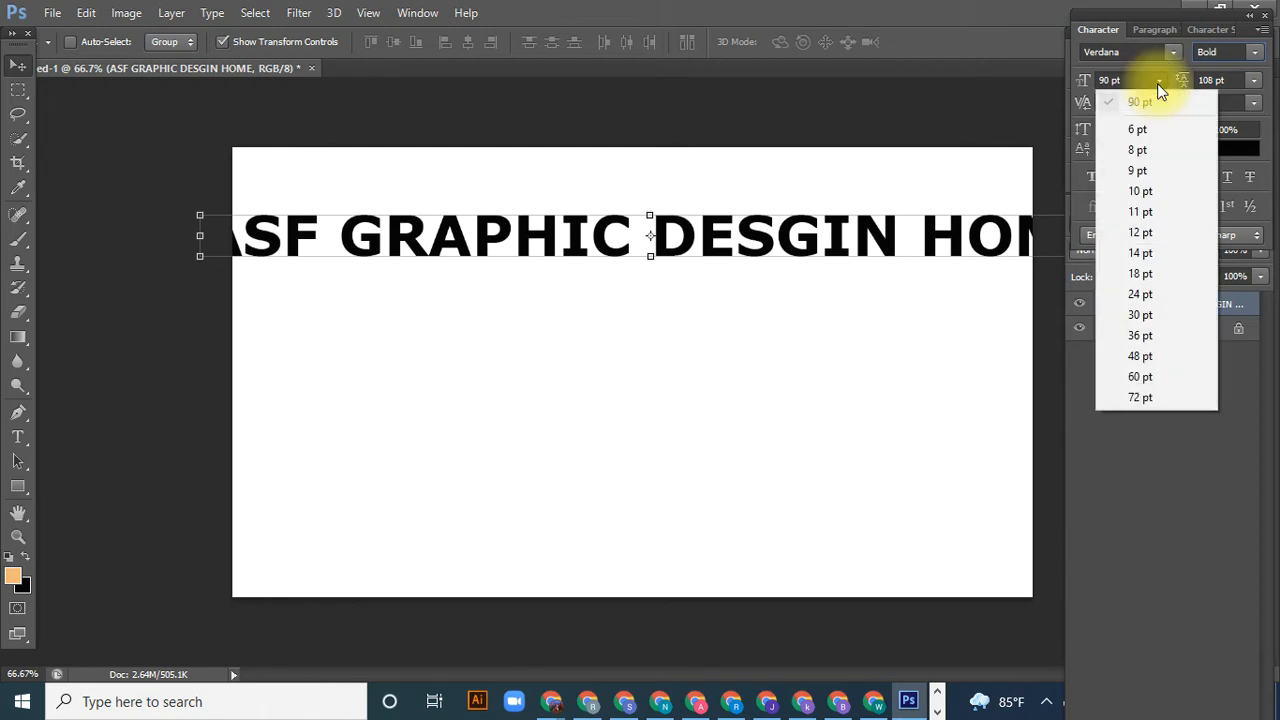
left_click(1157, 83)
left_click(1157, 83)
left_click(1157, 81)
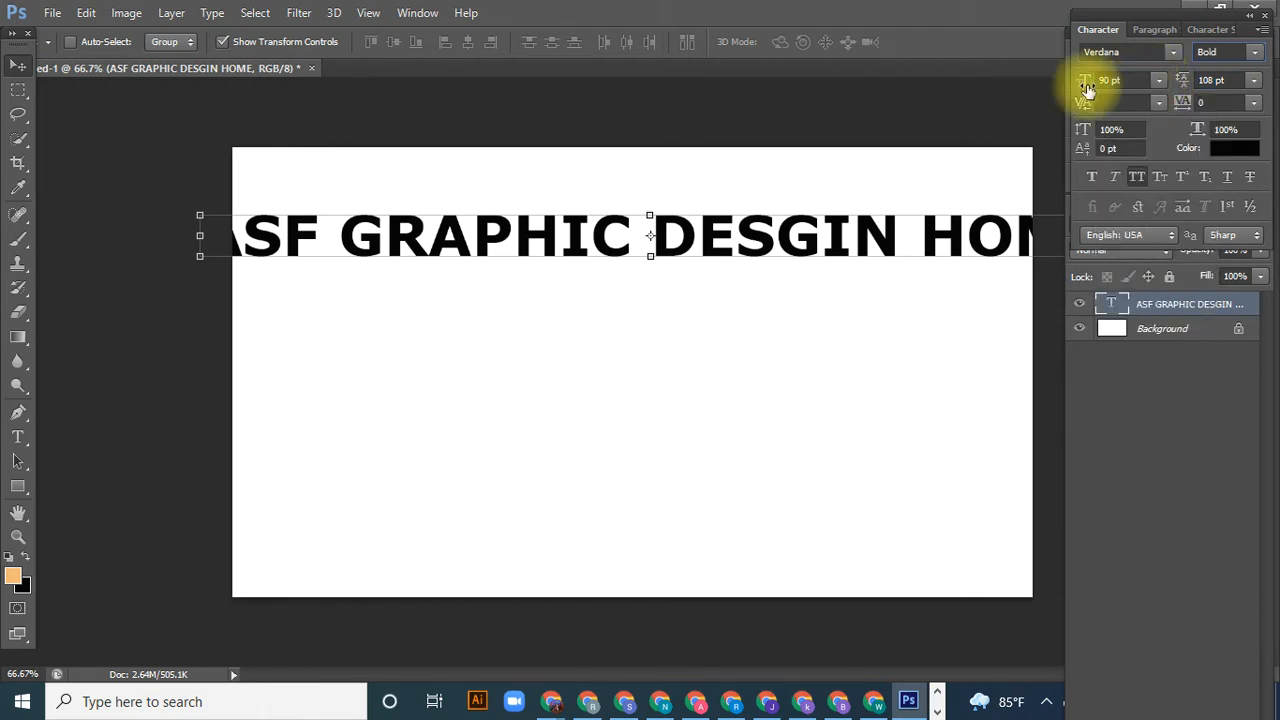
left_click(1162, 84)
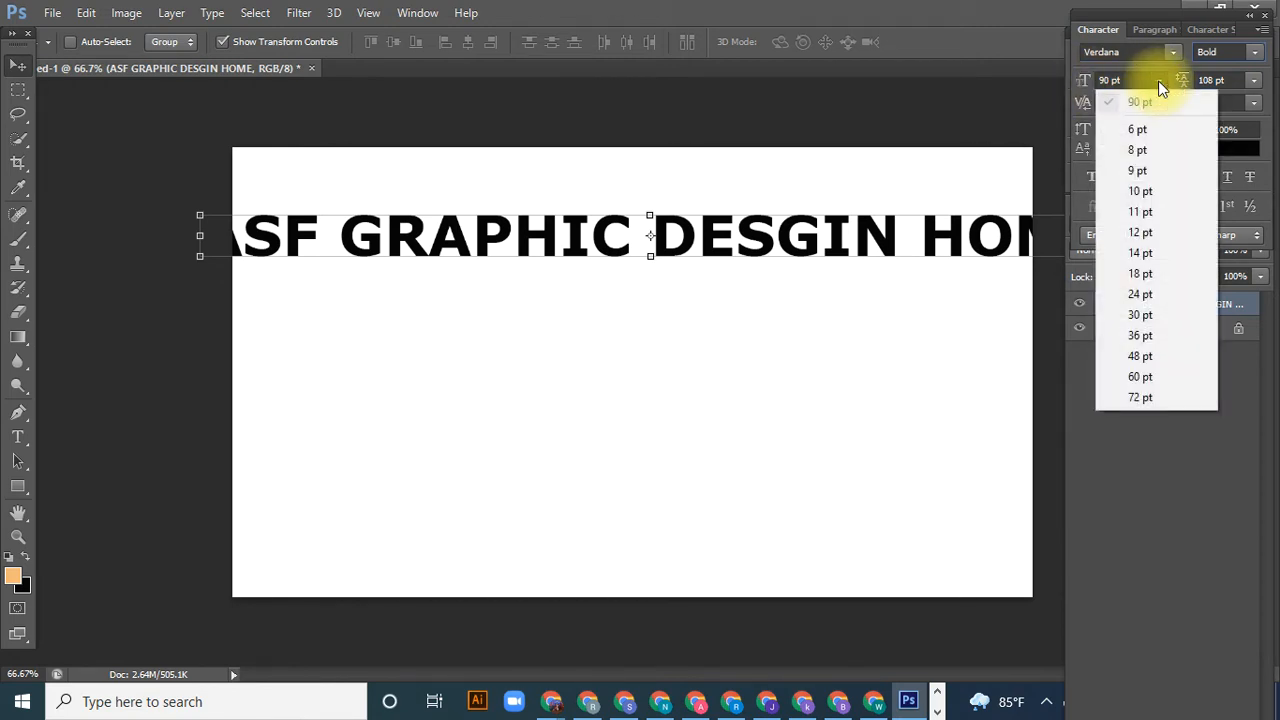
left_click(1159, 84)
- Try font sizes of 48 pt and 60 pt on the text line
left_click(1158, 80)
left_click(1141, 358)
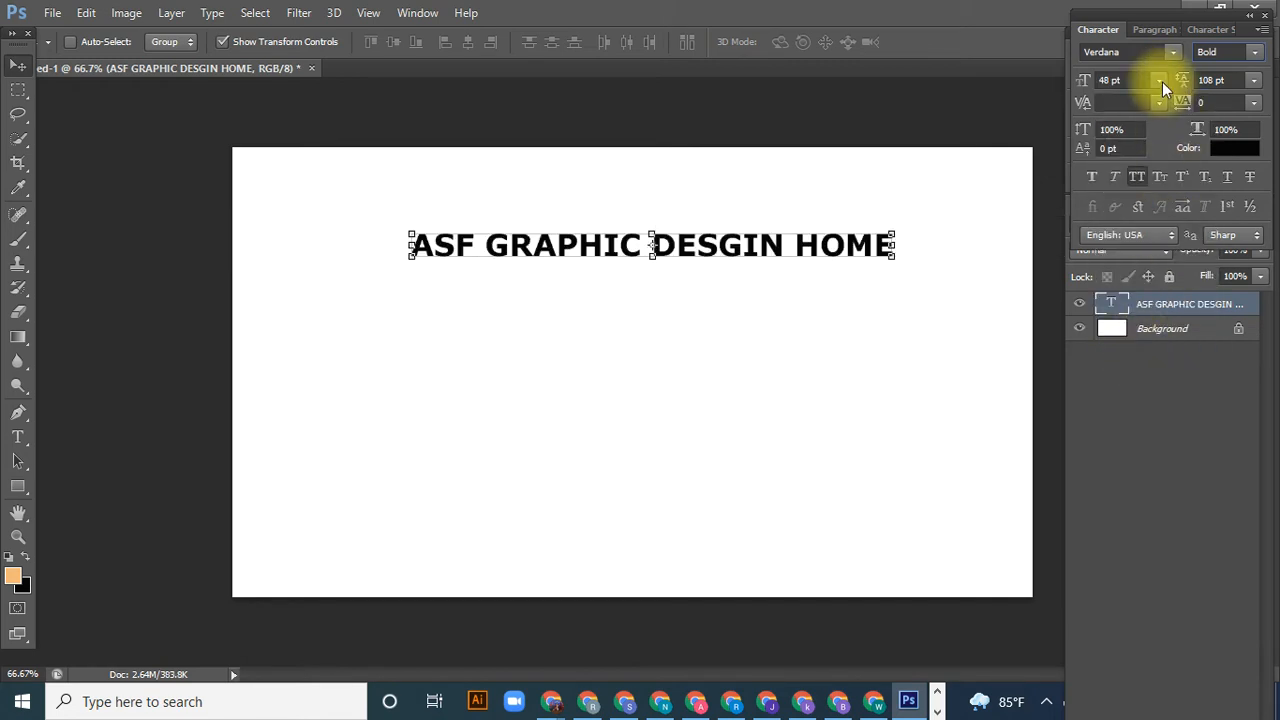
left_click(1162, 82)
left_click(1143, 377)
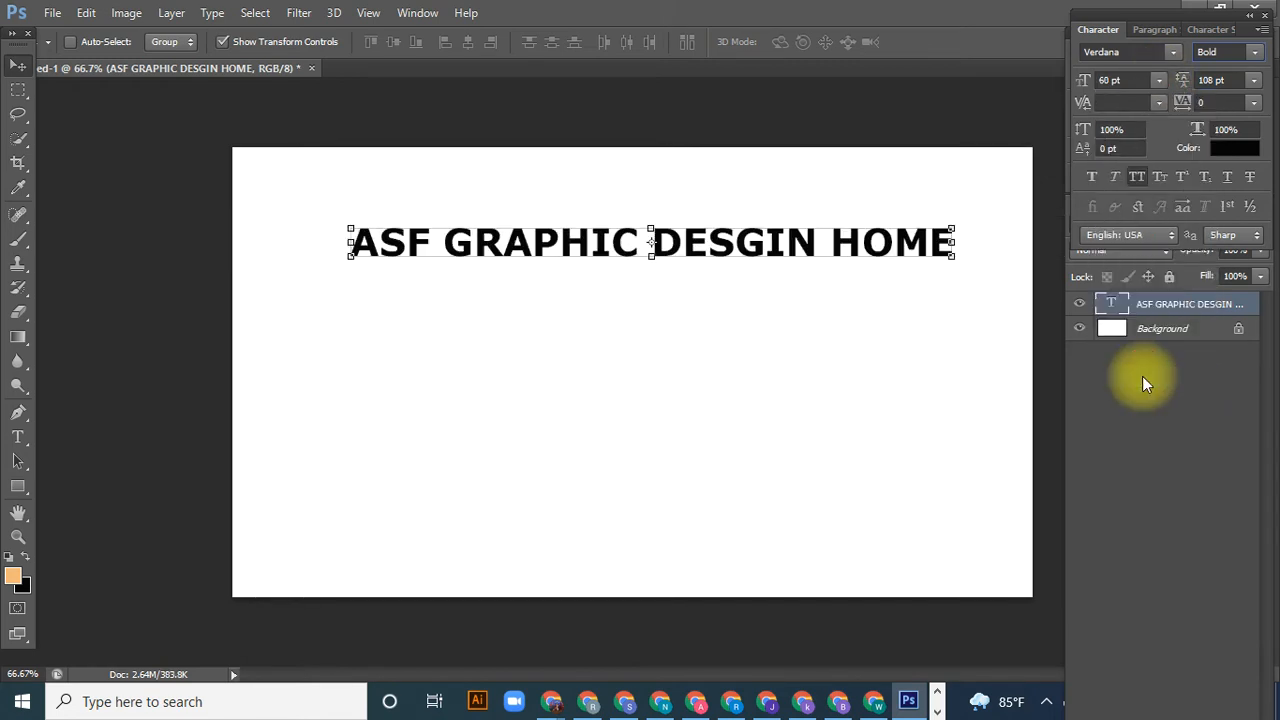
- Set the text line's font size to 72 pt
left_click(1158, 80)
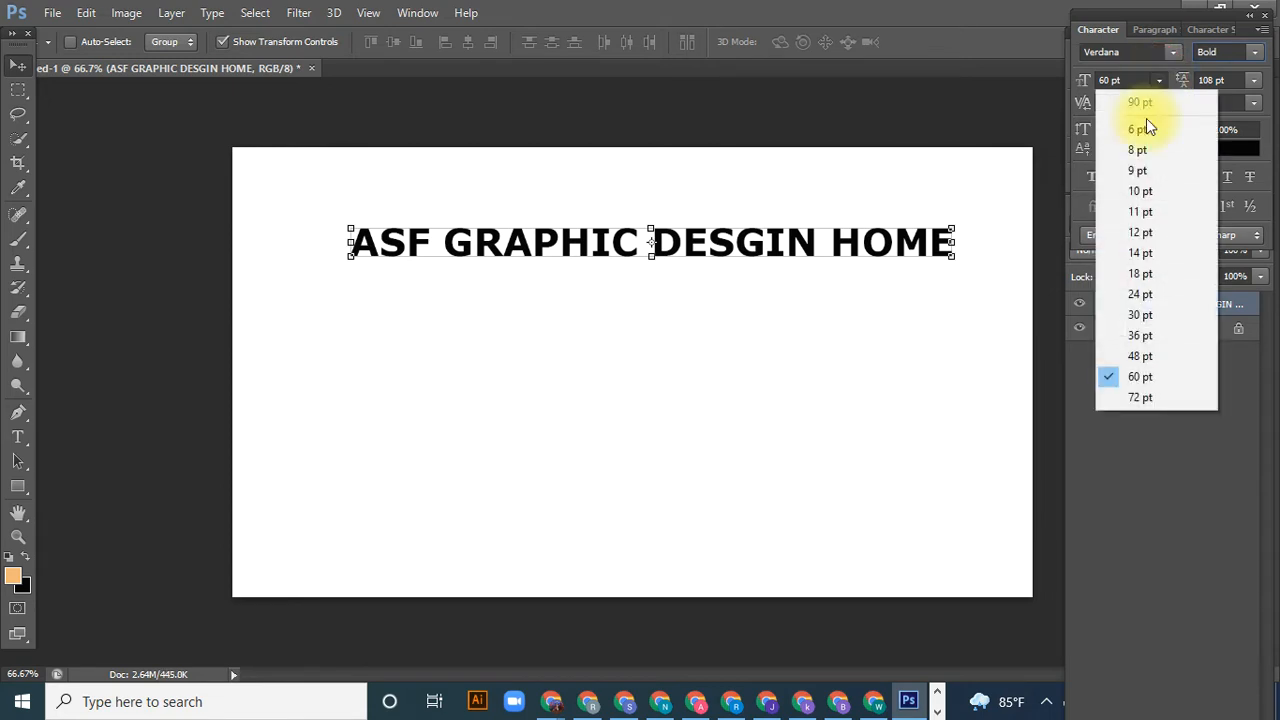
left_click(1132, 398)
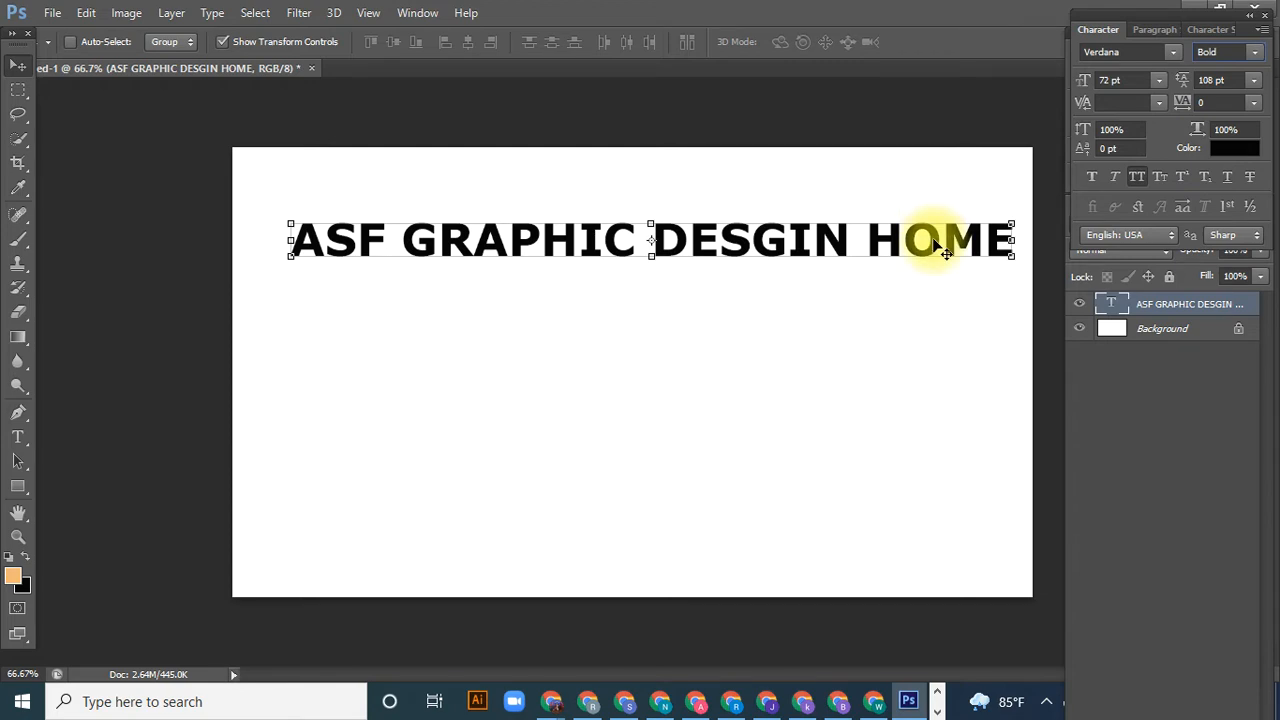
- Set the heading text line's colour to orange-red, hex fb2300, trying blue and other red shades first
left_click(1220, 148)
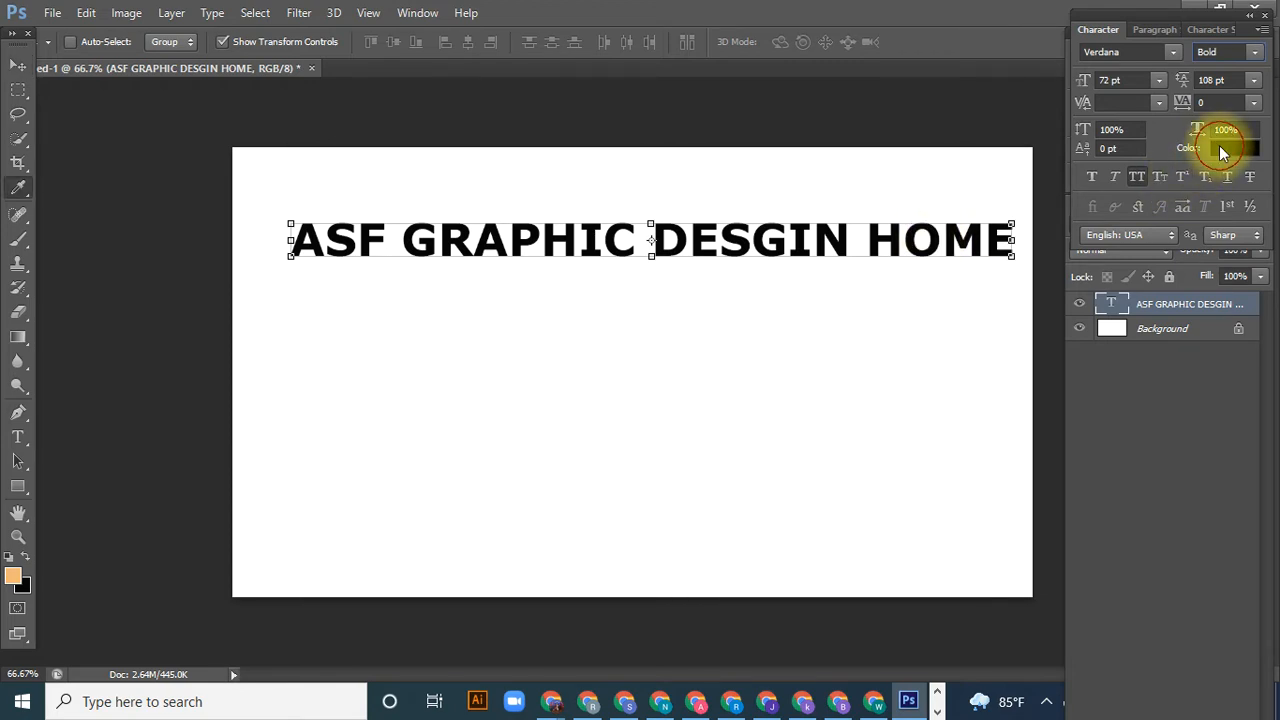
left_click_drag(660, 296, 680, 286)
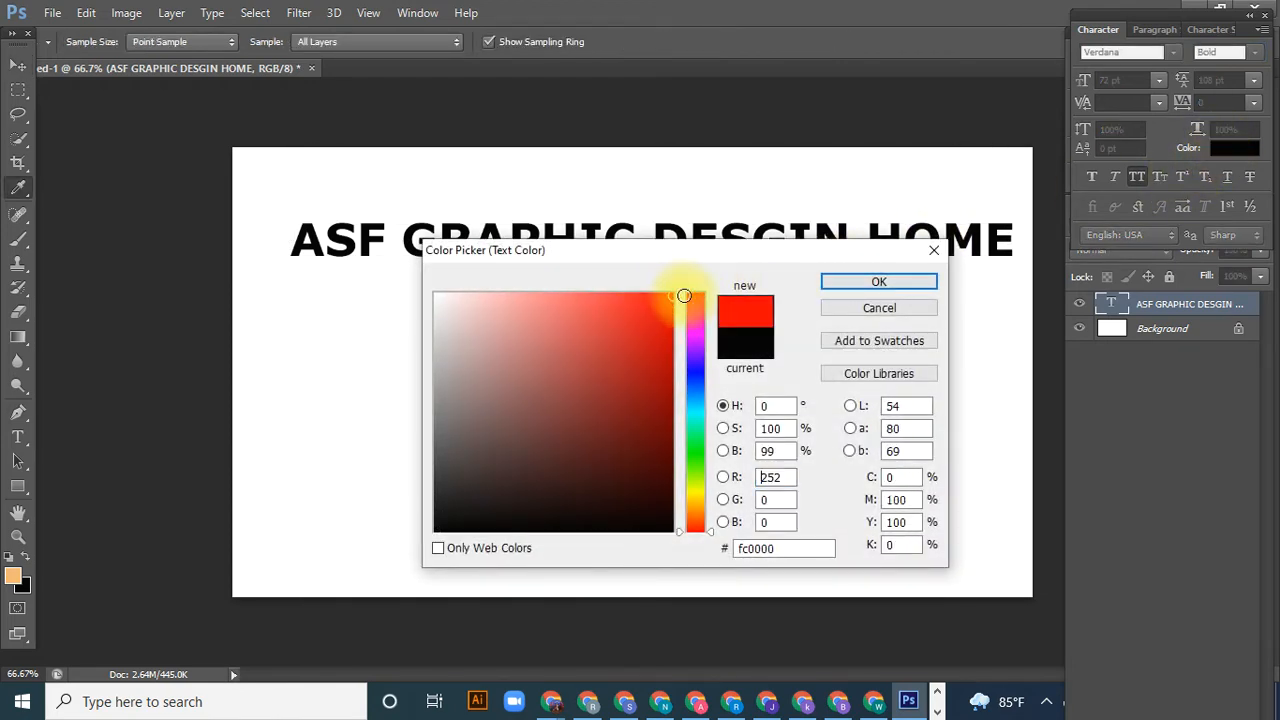
left_click(694, 365)
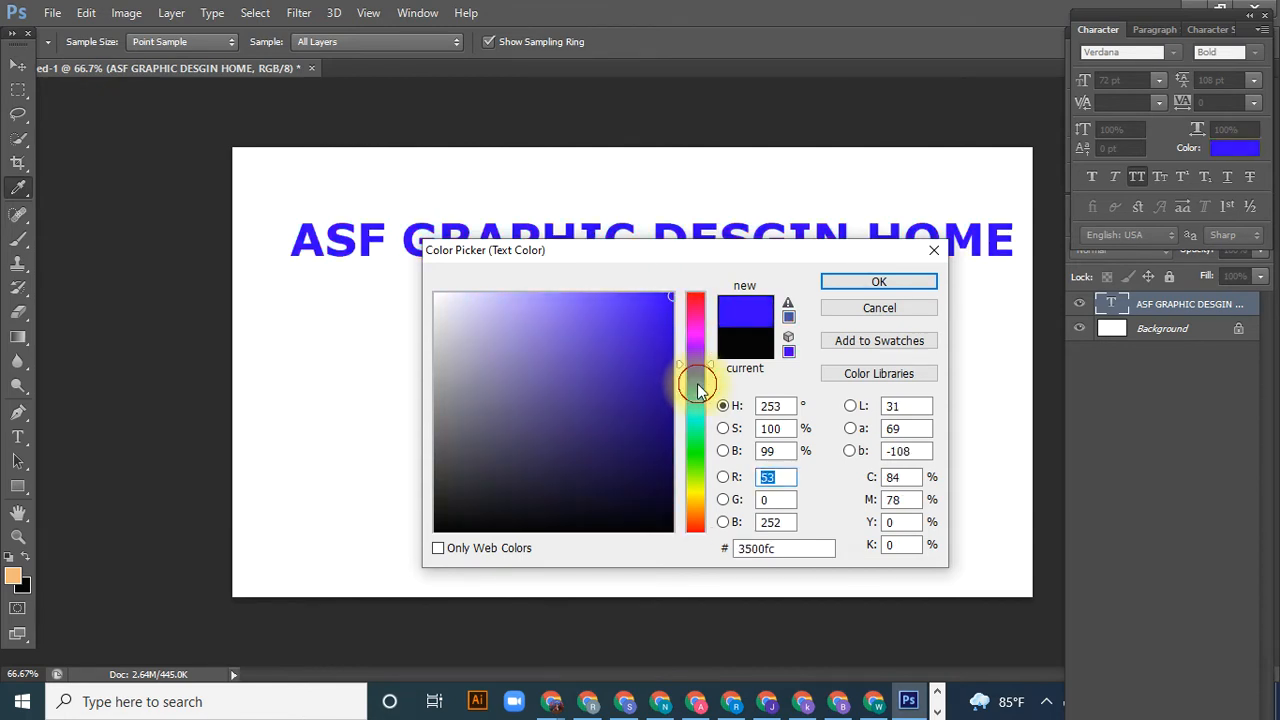
left_click(697, 383)
left_click_drag(650, 303, 607, 439)
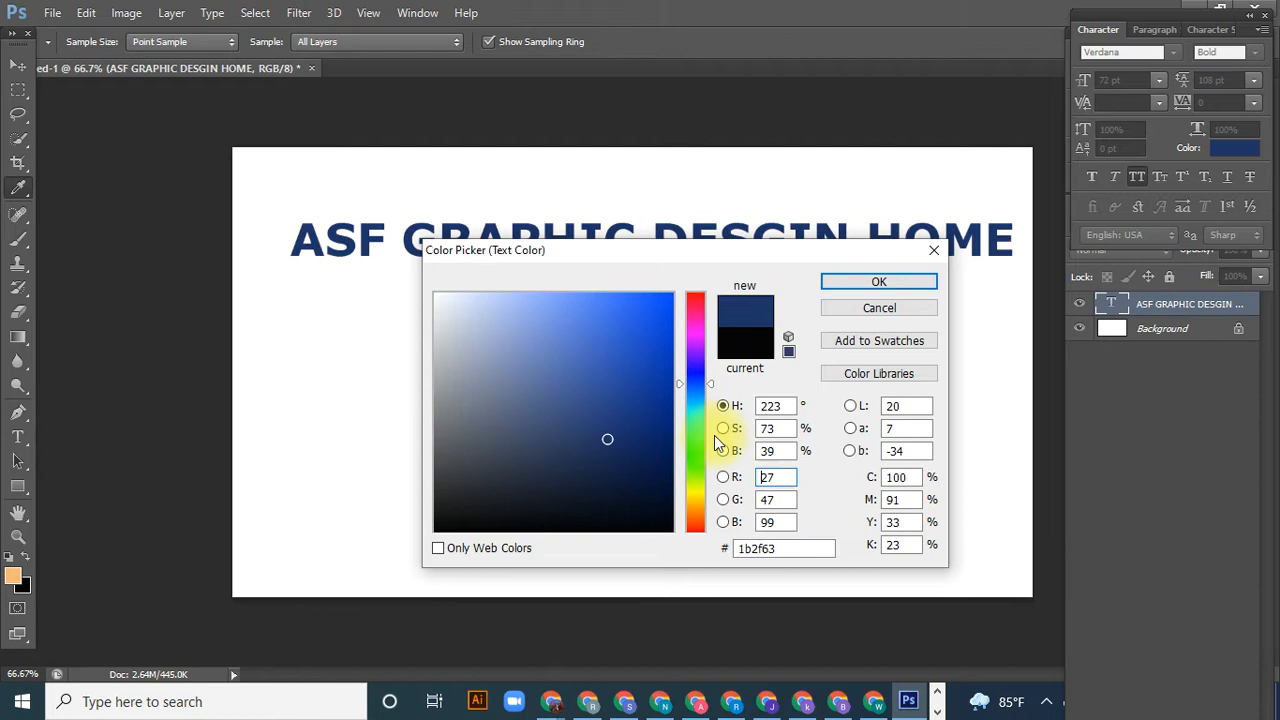
left_click(697, 297)
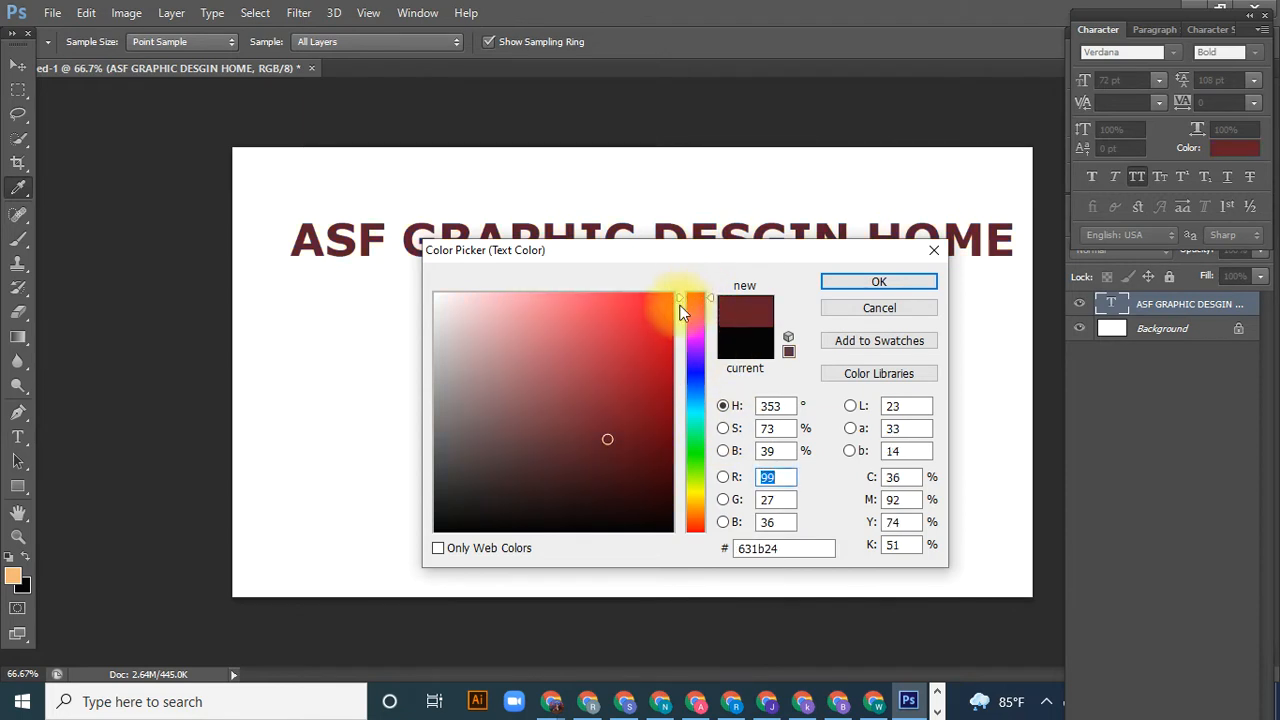
left_click(672, 298)
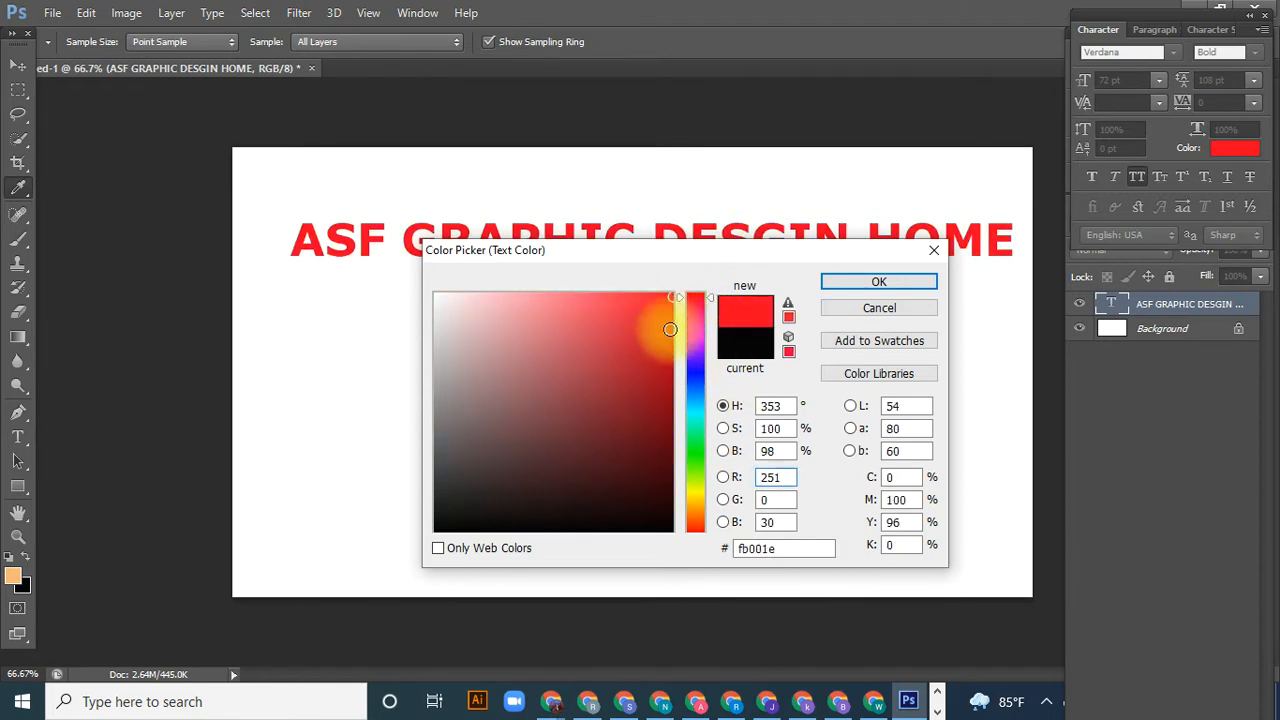
left_click(700, 526)
left_click(877, 284)
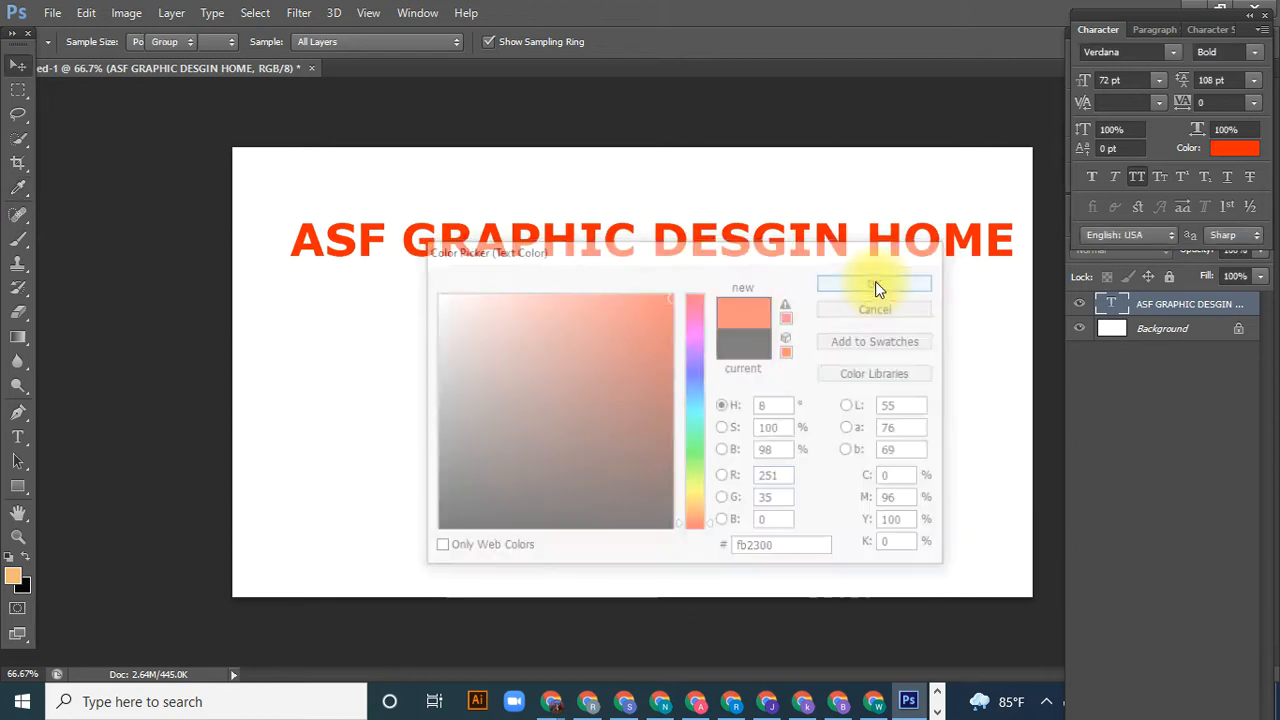
key("v")
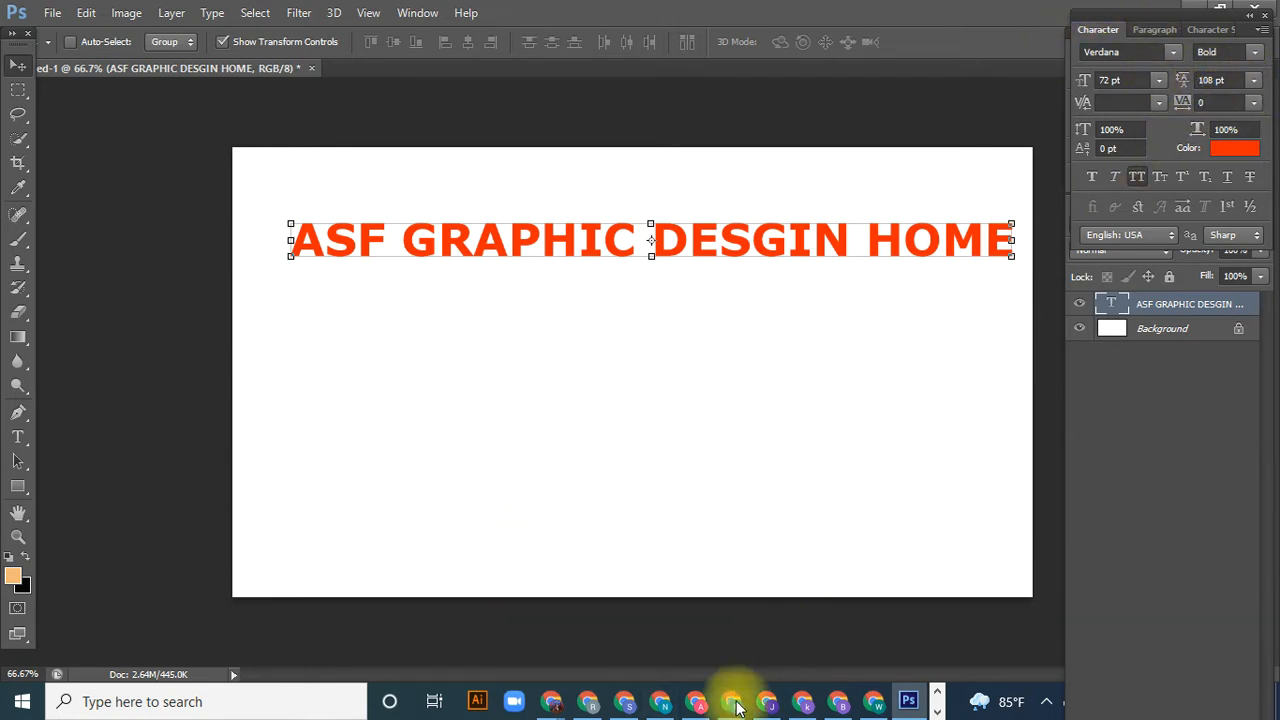
- Switch to the Lorem Ipsum page in Chrome, copy the "What is Lorem Ipsum?" paragraph and return to the Photoshop document
mouse_move(551, 701)
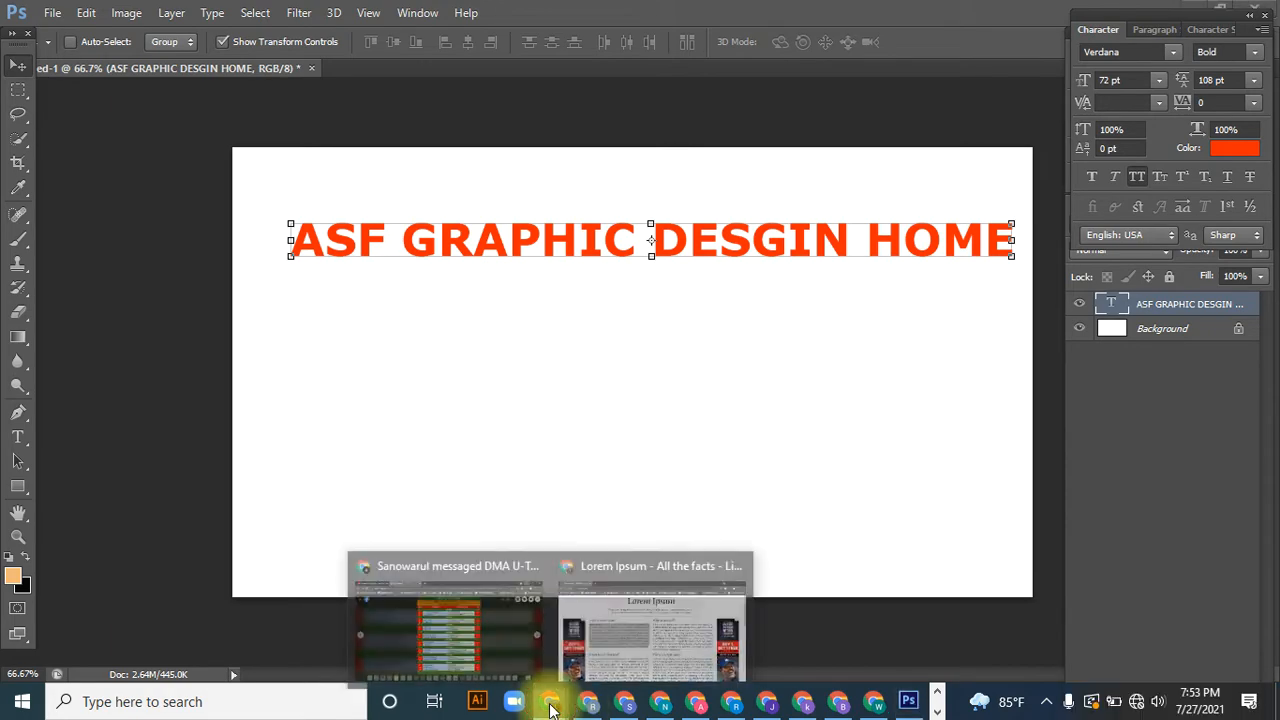
left_click(613, 626)
key("ctrl+c")
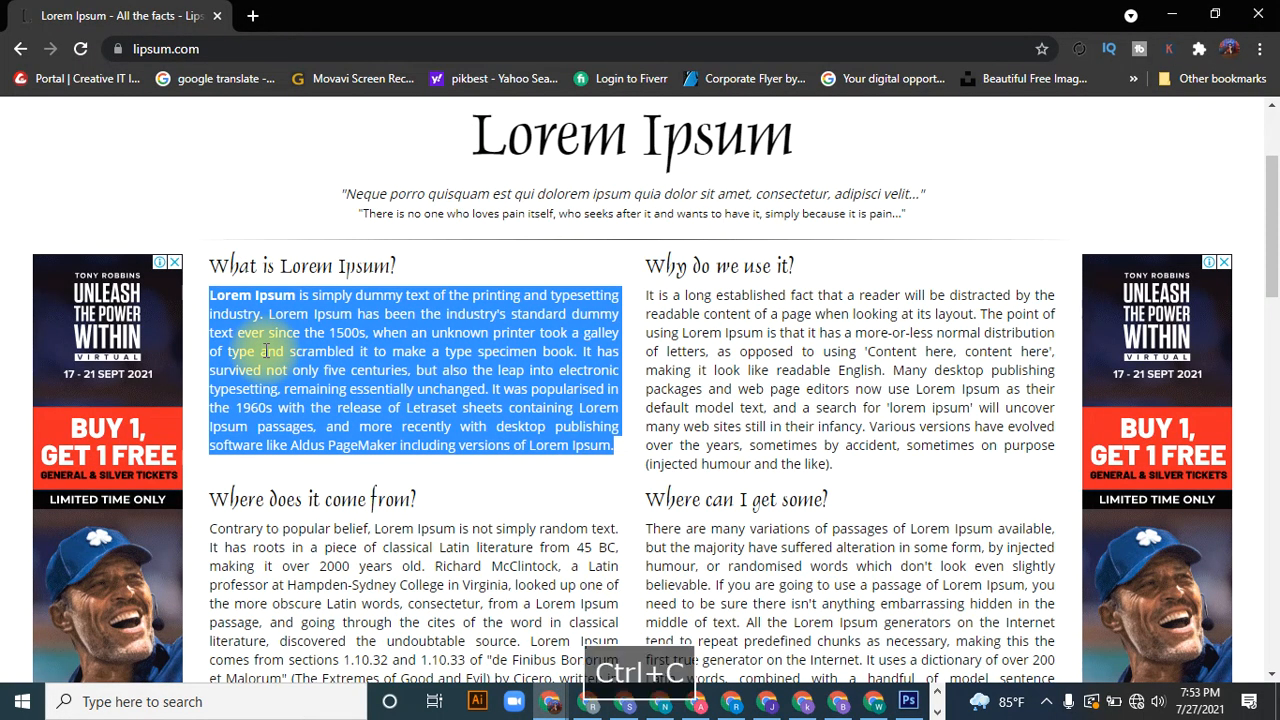
left_click(1171, 14)
key("space")
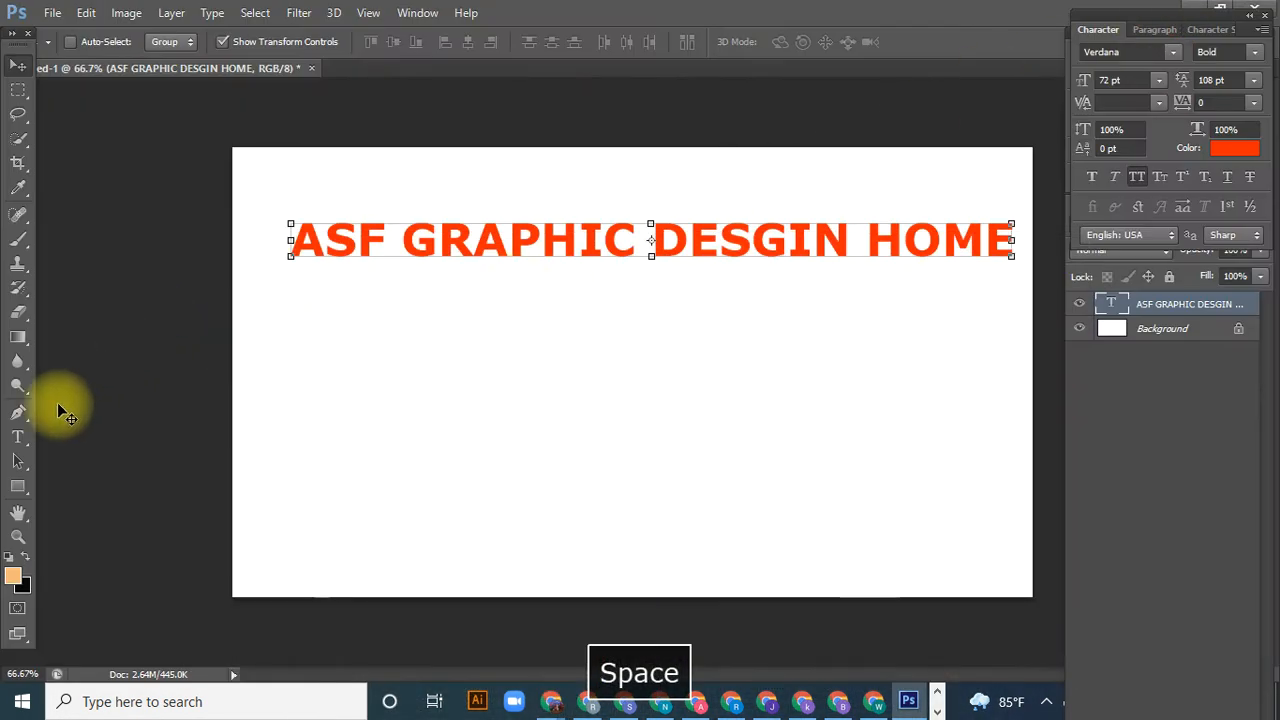
- Draw a horizontal paragraph text box across most of the blank area below the heading and paste the copied Lorem Ipsum text
left_click(17, 440)
left_click(17, 440)
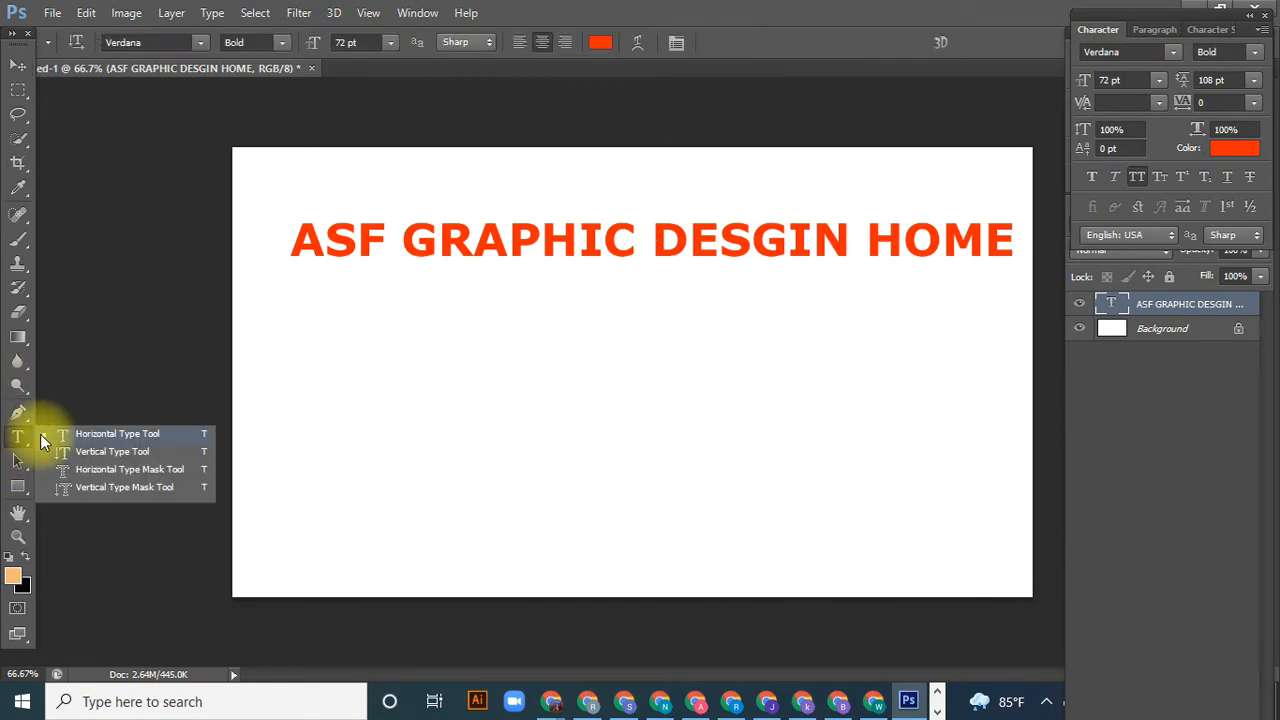
left_click(62, 440)
left_click_drag(277, 288, 1002, 563)
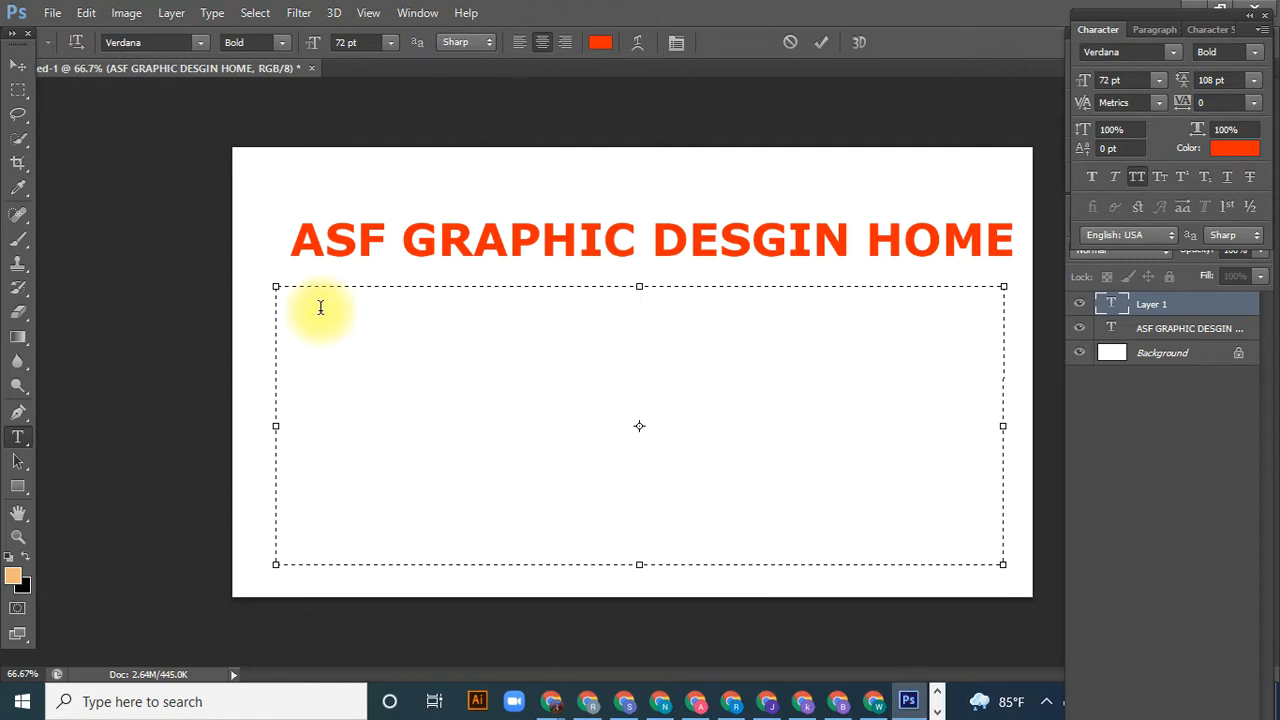
key("ctrl+v")
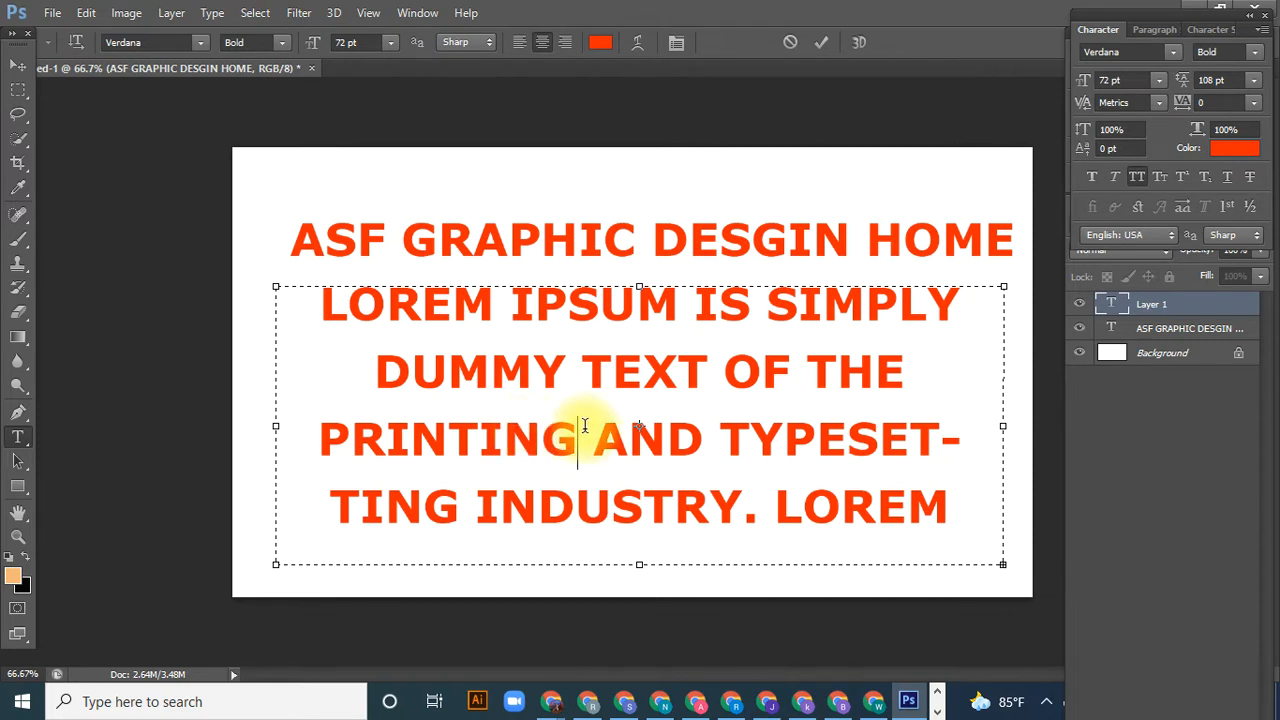
- Set the font size of all the pasted paragraph text to 12 pt
key("ctrl+a")
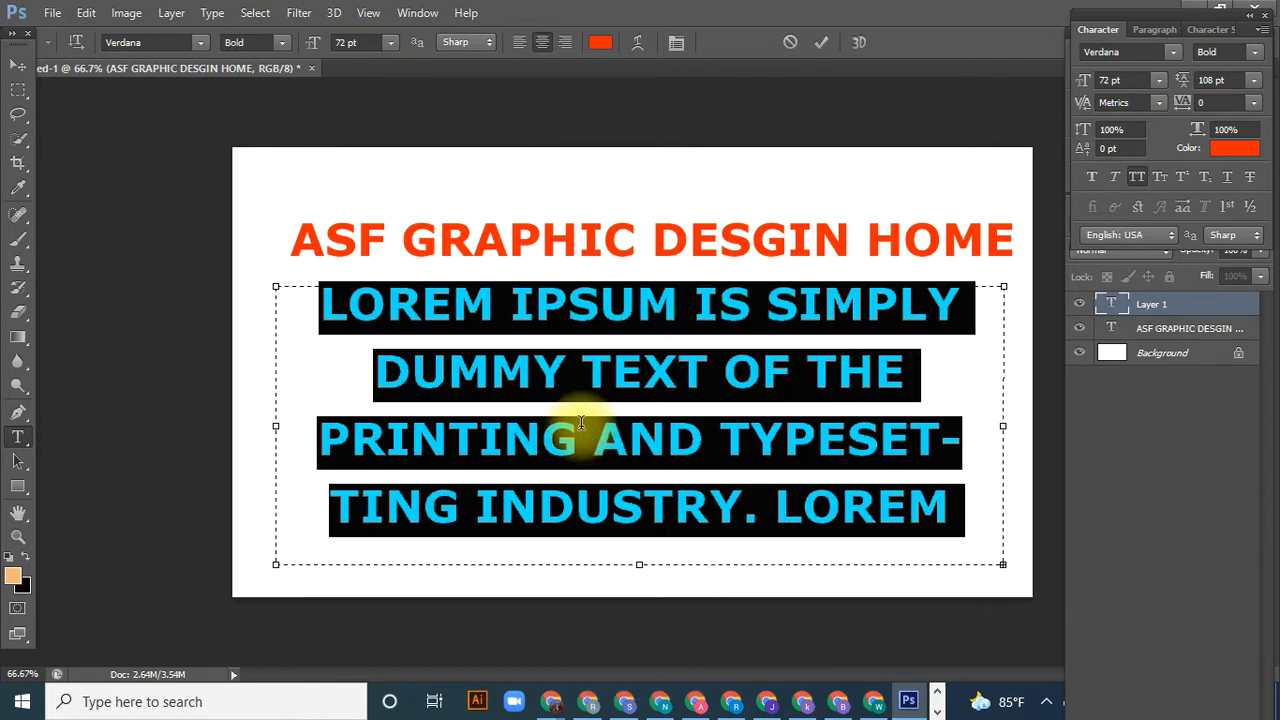
left_click(1160, 82)
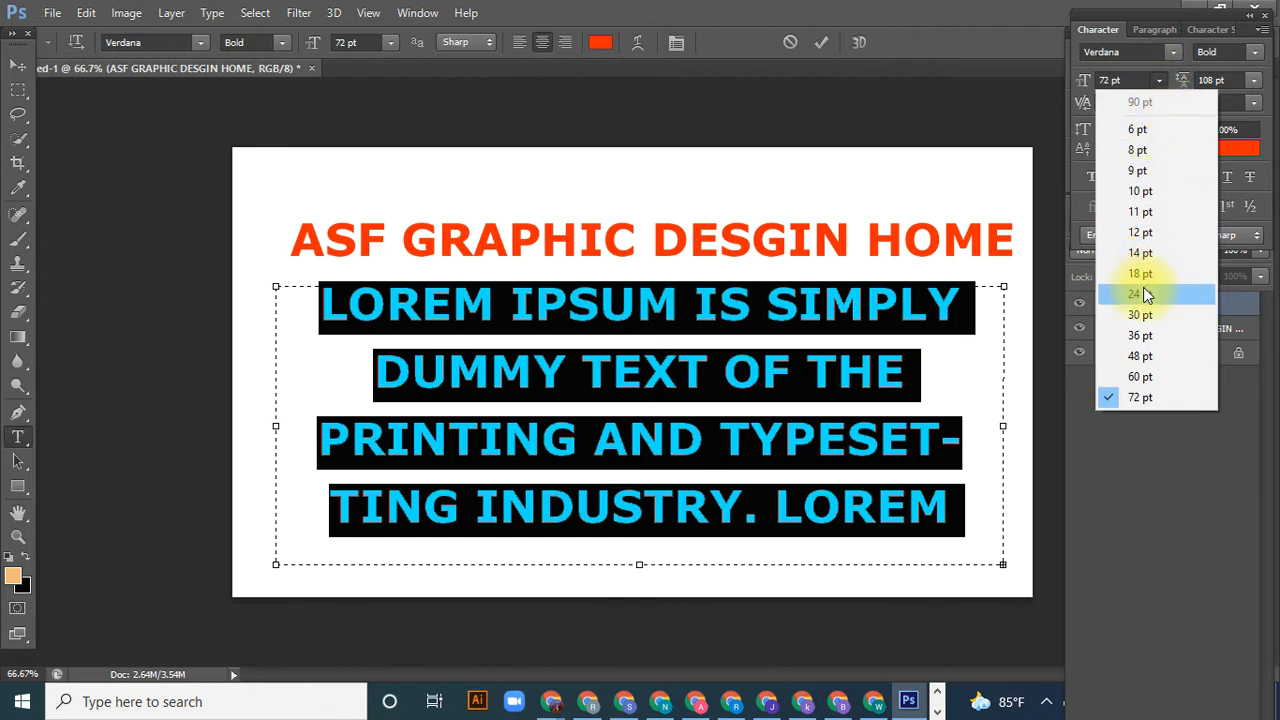
left_click(1154, 233)
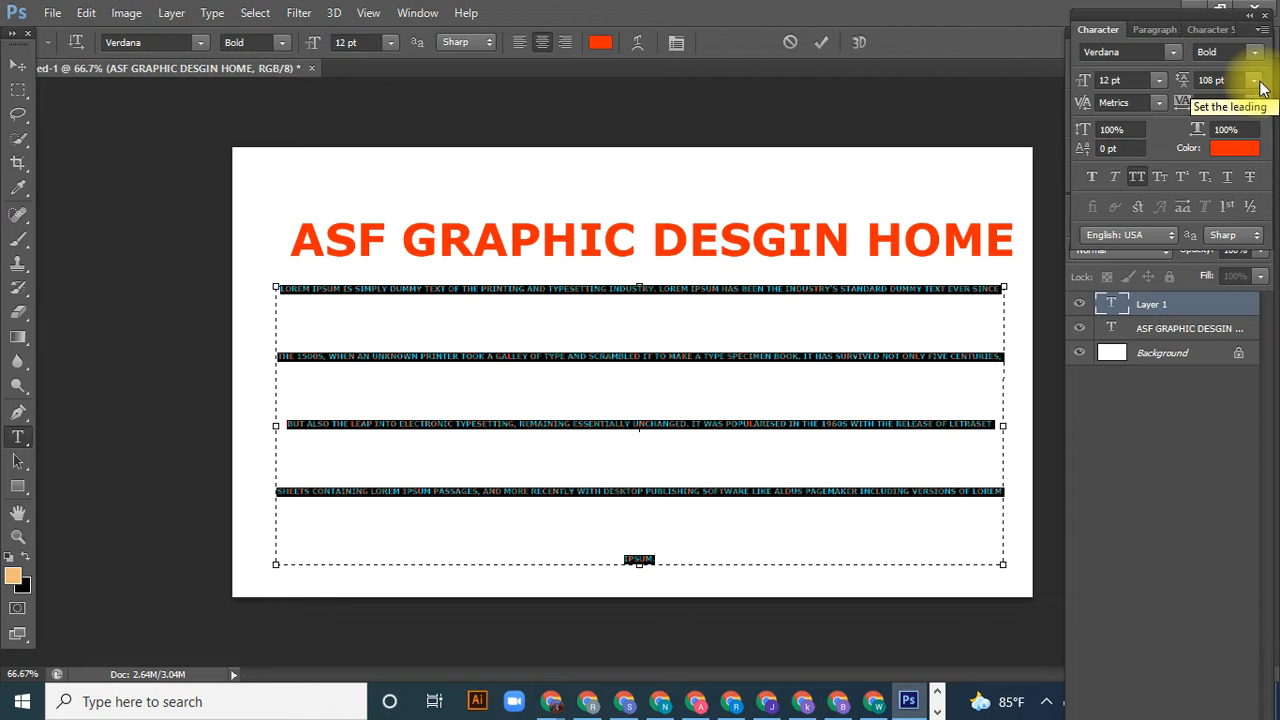
- Set the paragraph text's leading to Auto and finish editing it, leaving its layer deselected
left_click(1218, 80)
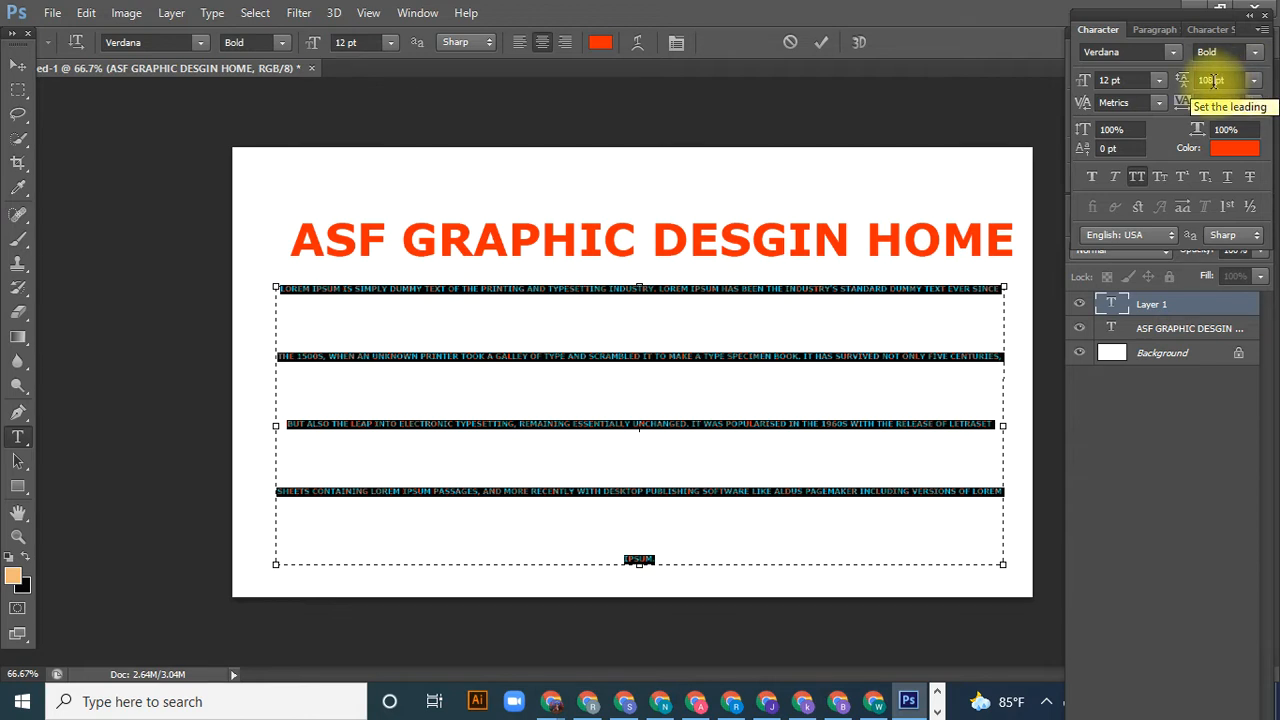
left_click(1254, 80)
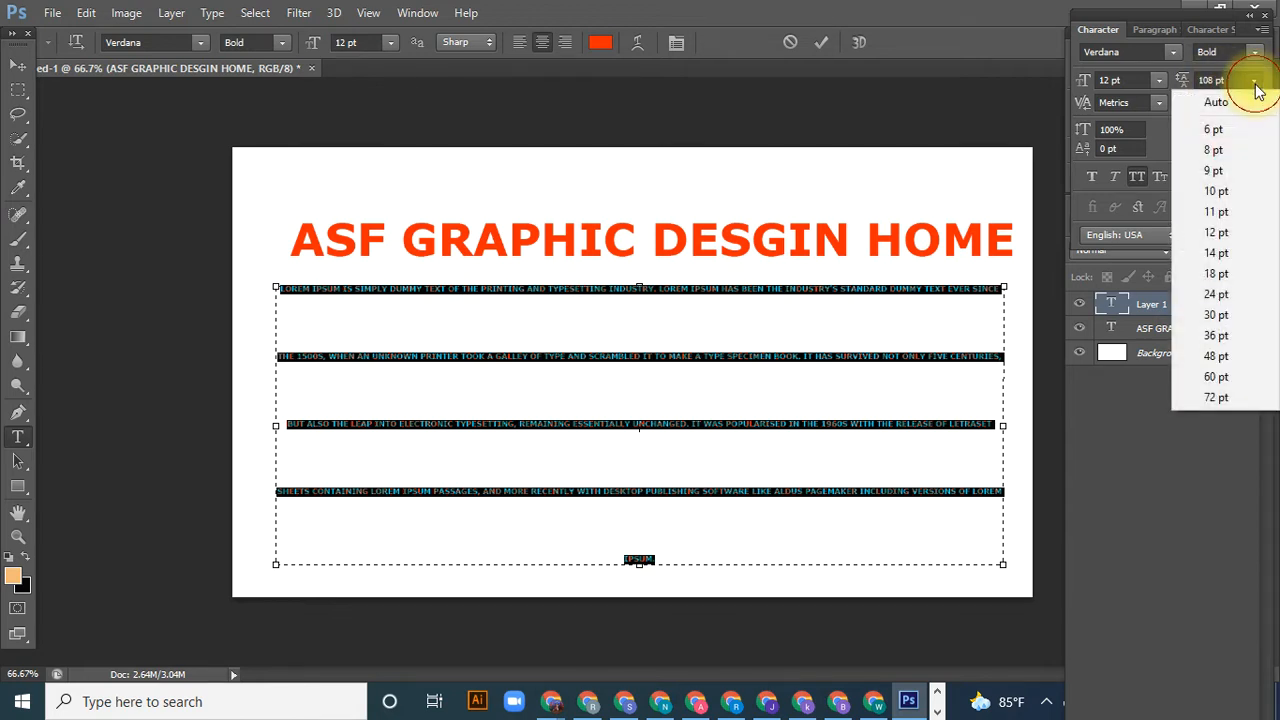
left_click(1238, 103)
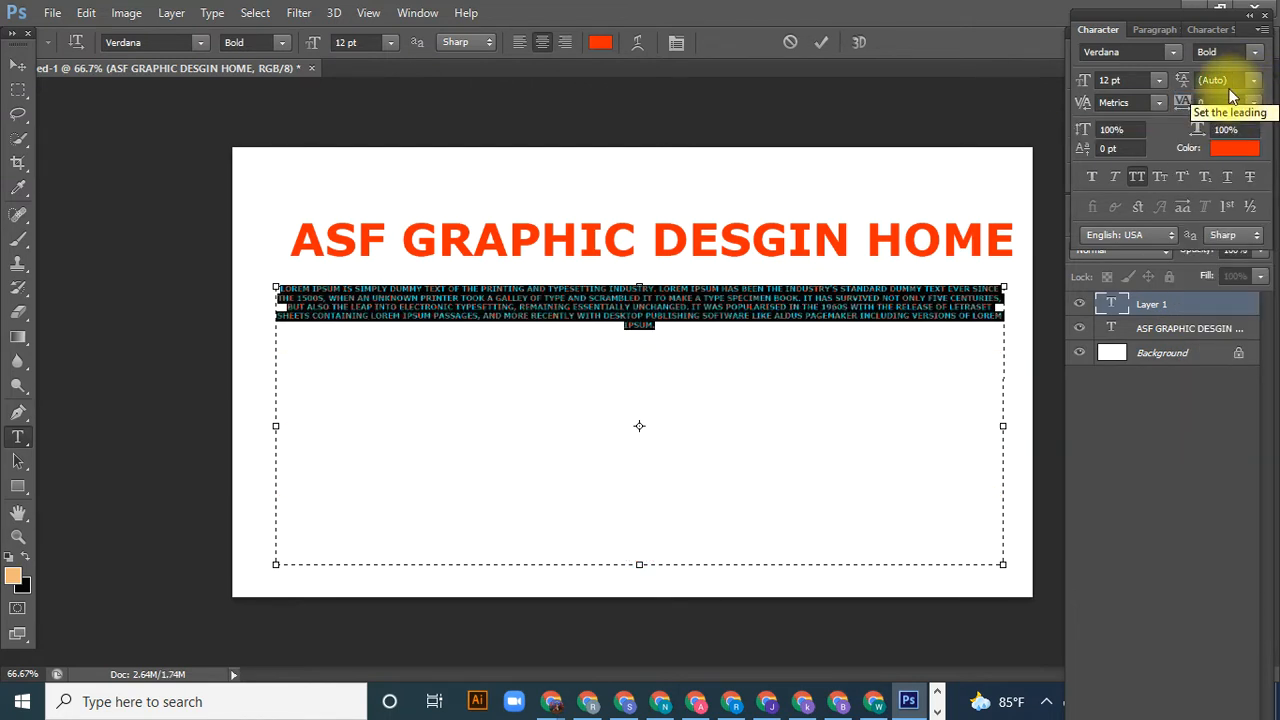
left_click(1254, 81)
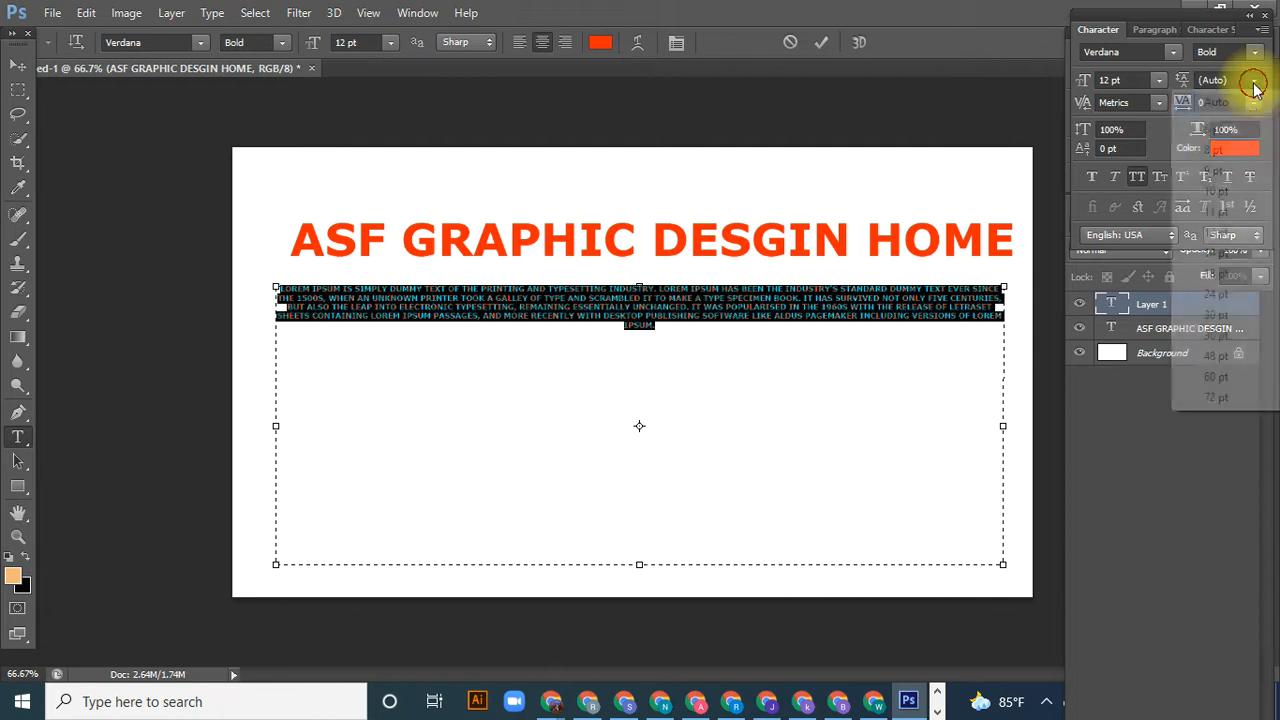
left_click(1254, 81)
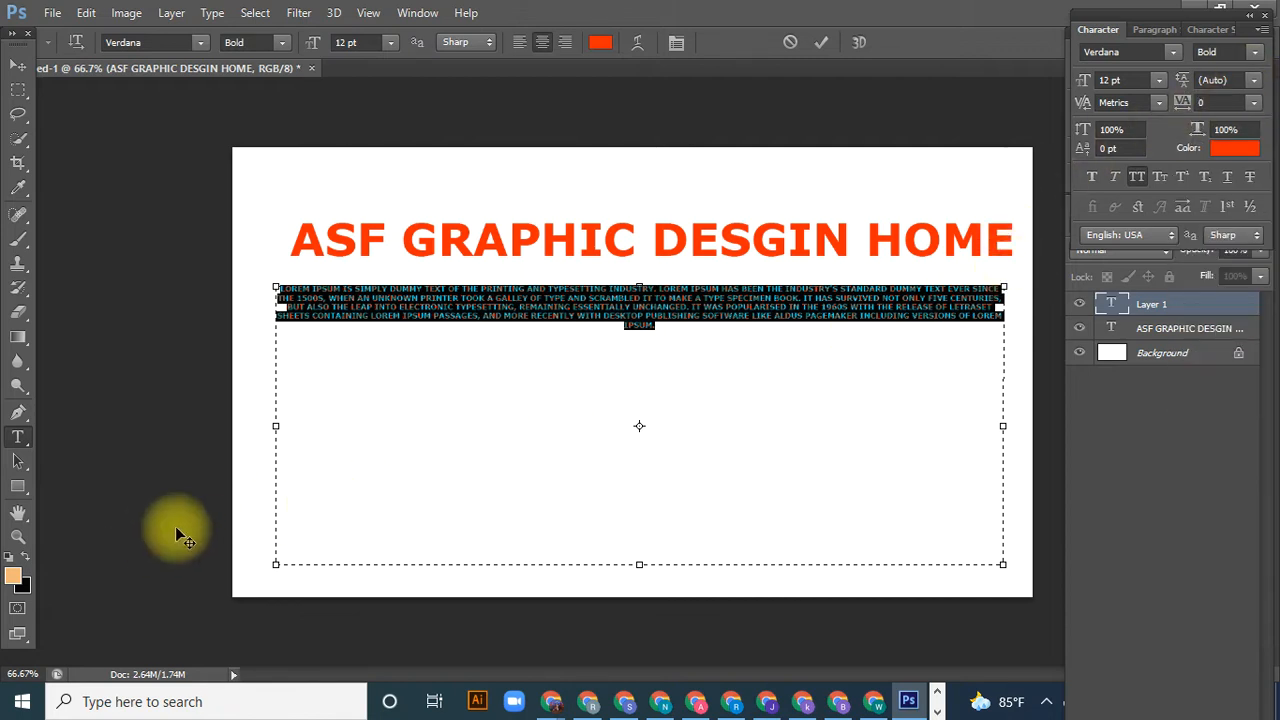
left_click(1189, 494)
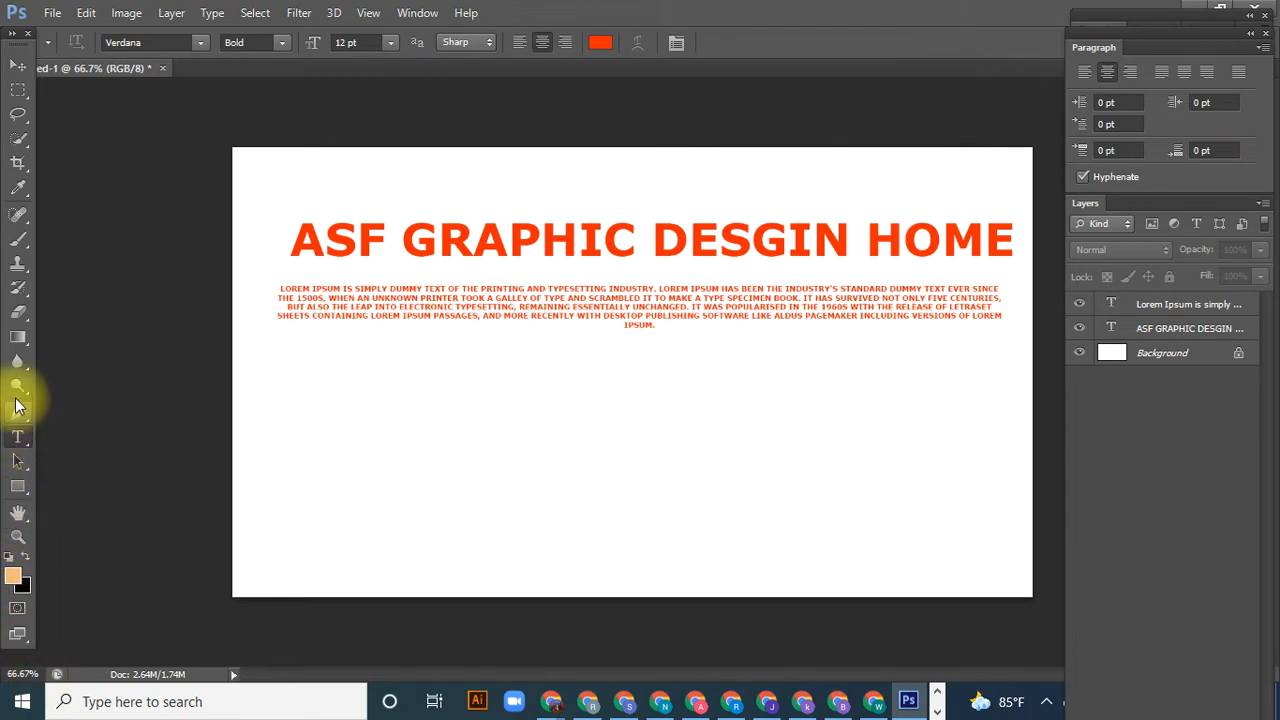
- Zoom in on the Lorem Ipsum paragraph to 400% and pan across it with the Hand tool
left_click(15, 535)
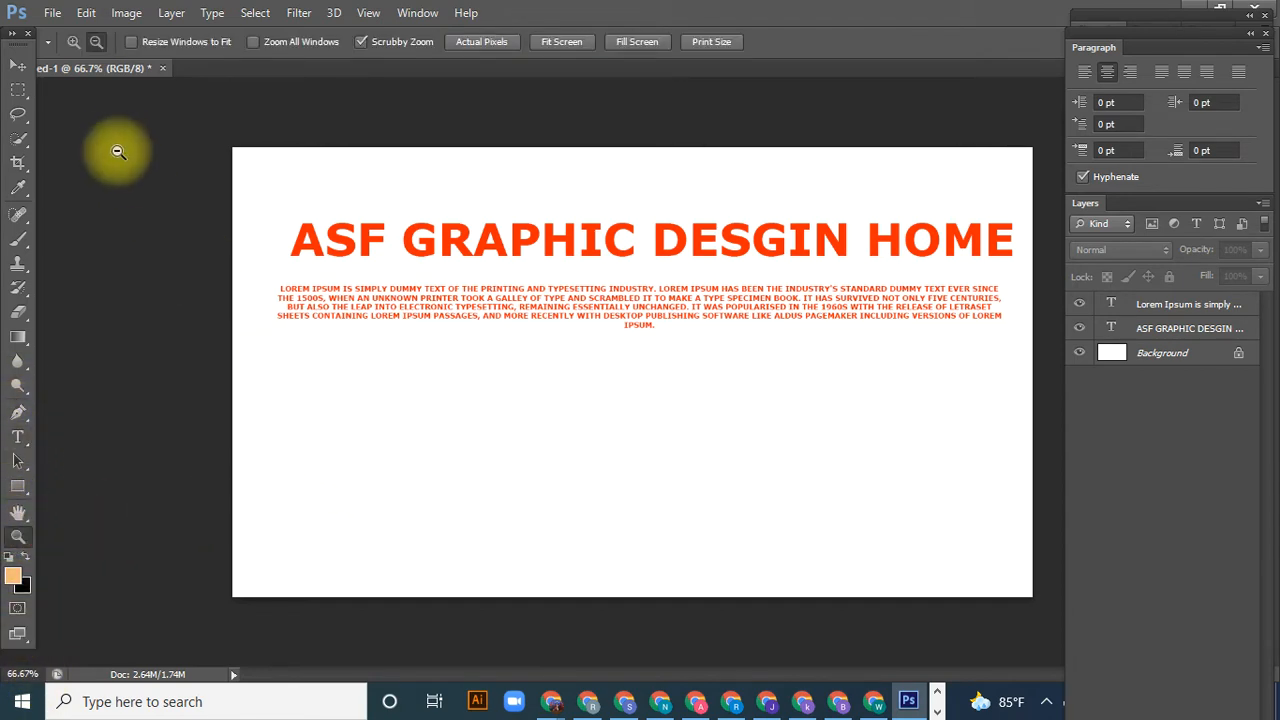
left_click(74, 42)
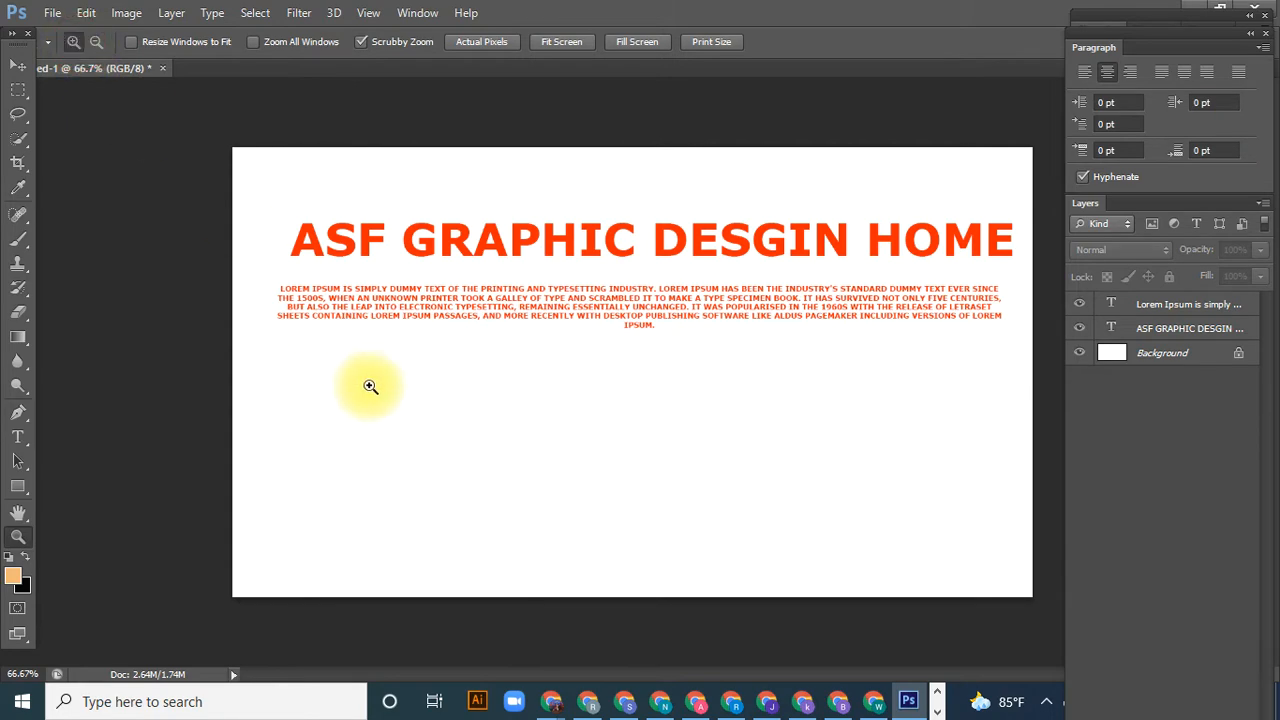
left_click_drag(370, 386, 394, 340)
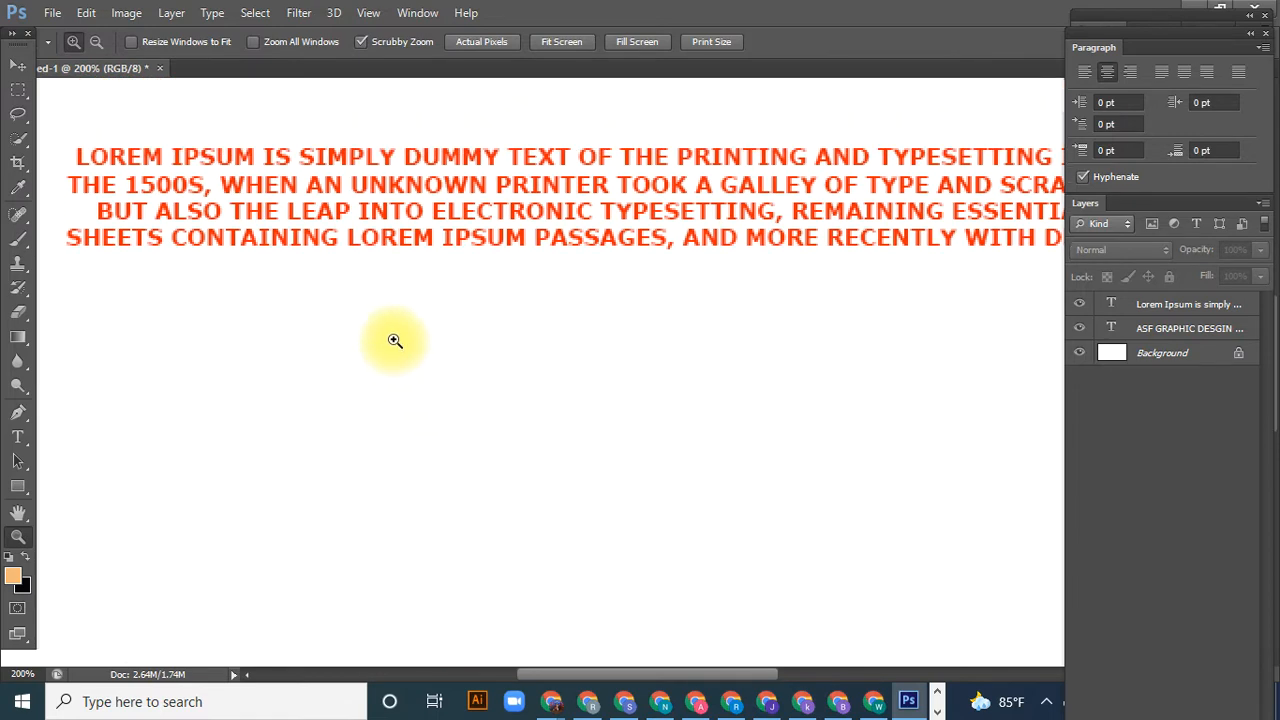
left_click(389, 354)
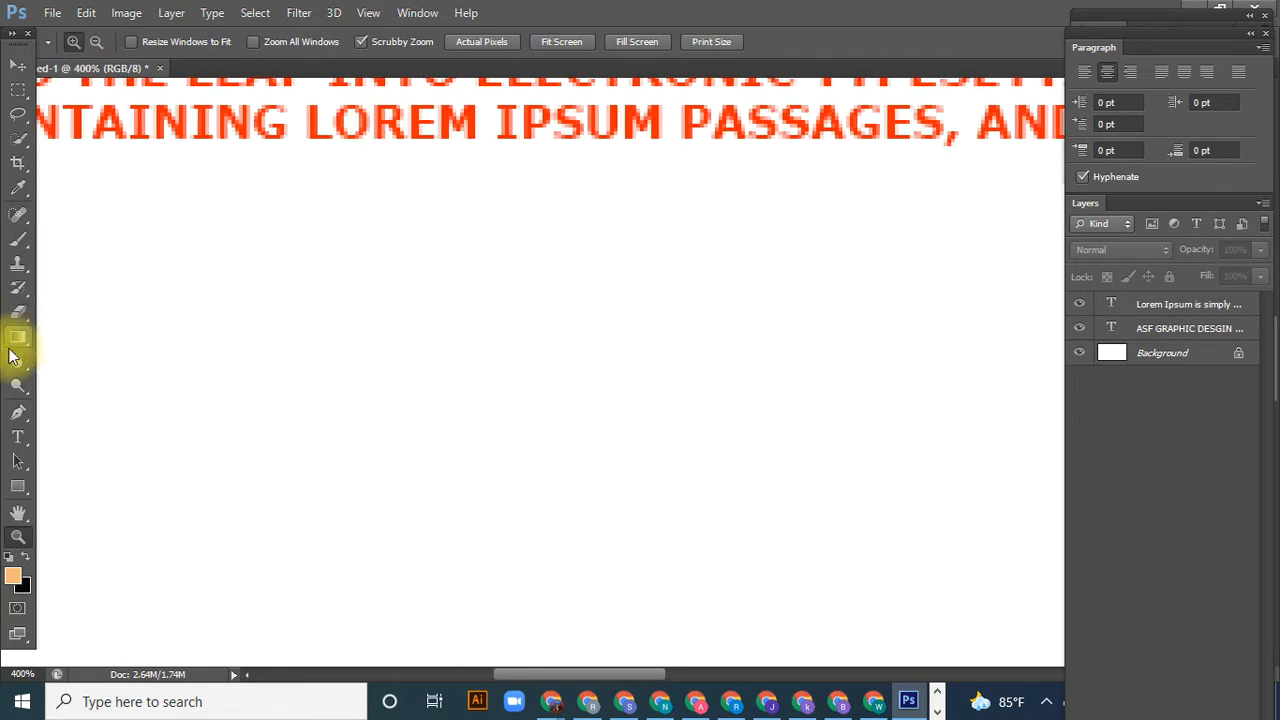
left_click(18, 512)
left_click_drag(304, 140, 609, 417)
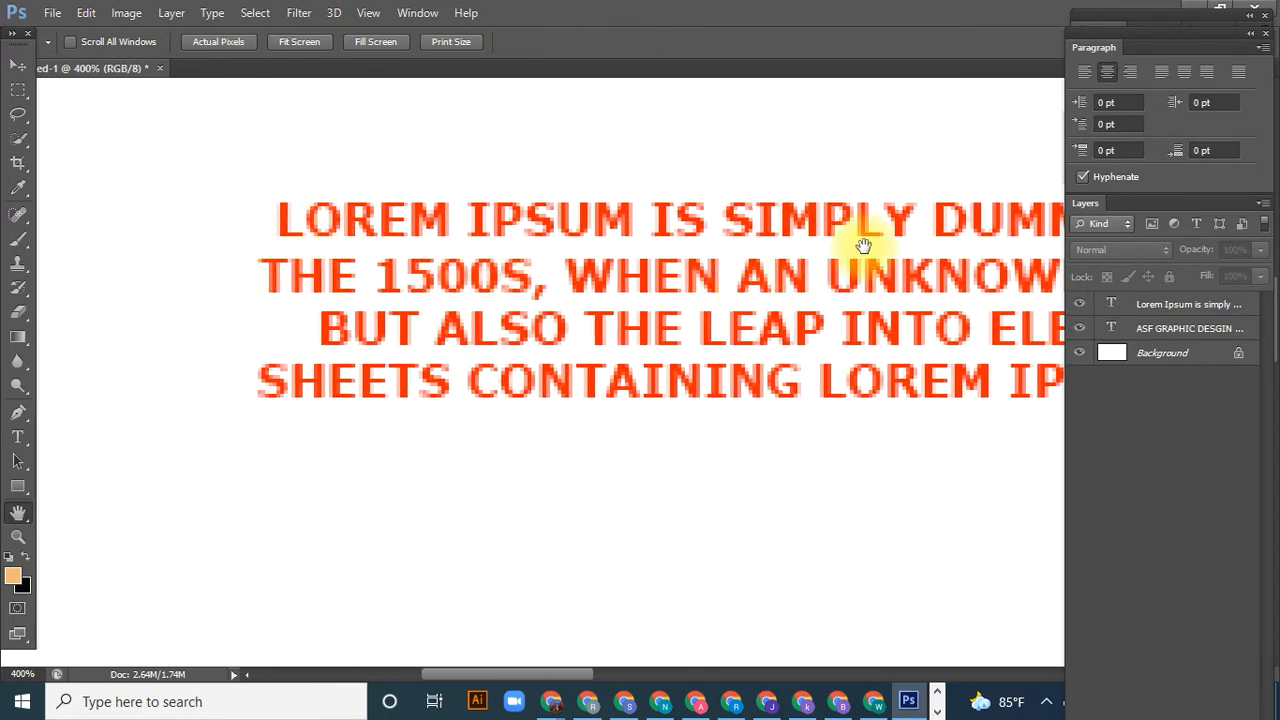
left_click_drag(862, 245, 990, 134)
left_click_drag(749, 229, 794, 305)
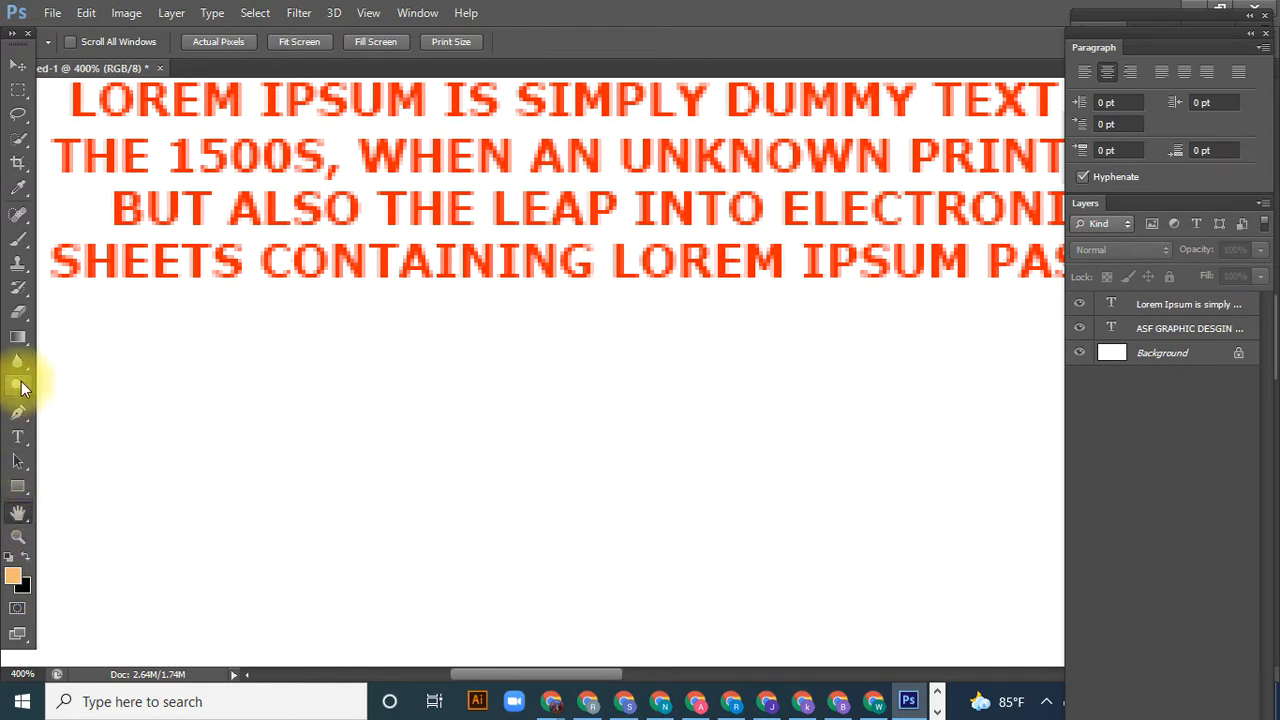
left_click(18, 412)
left_click(18, 513)
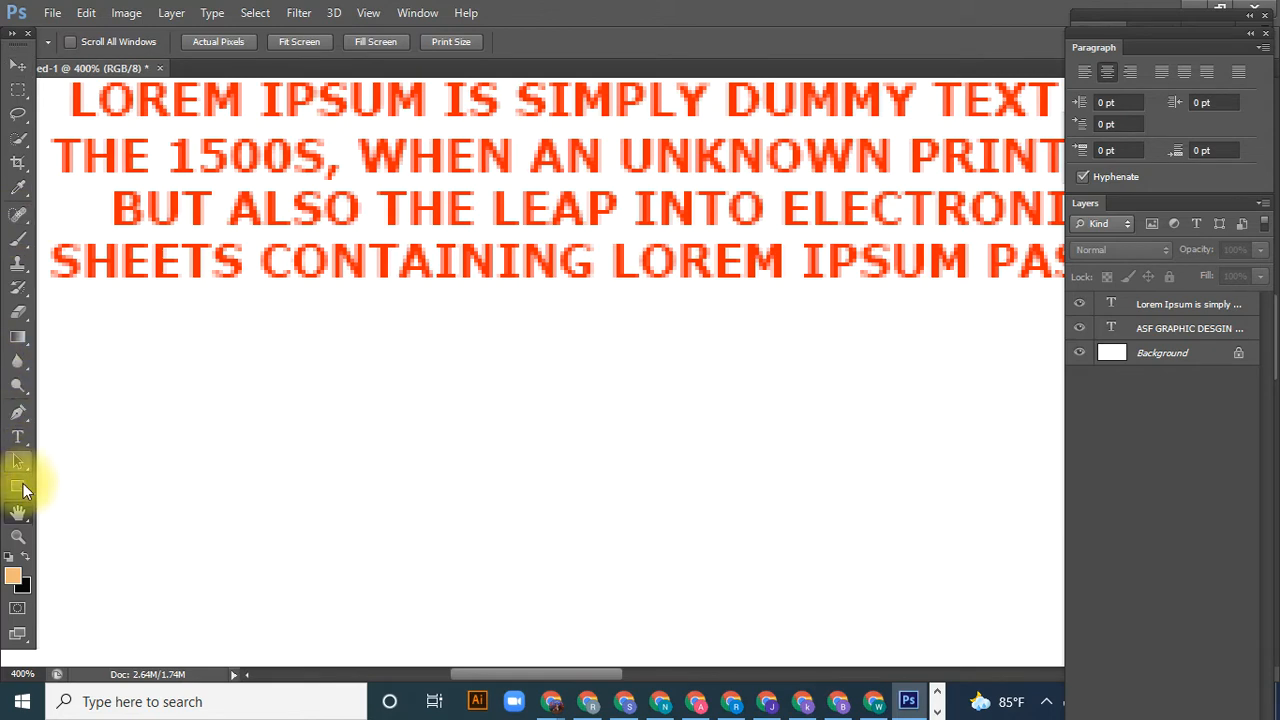
- Zoom back out to 66.67% with the Zoom tool to view the whole canvas
left_click(18, 537)
scroll(171, 414, "down", 2)
scroll(134, 177, "up", 1)
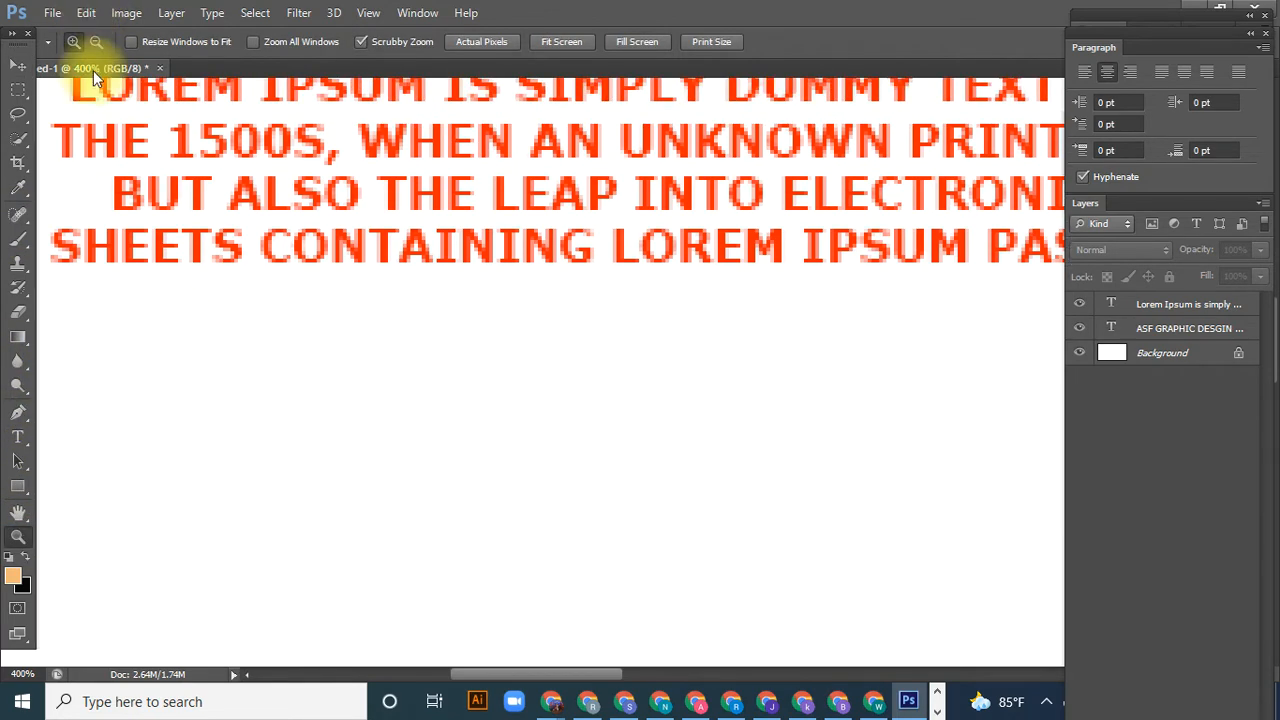
left_click(186, 300, "alt")
left_click(192, 296, "alt")
left_click(210, 275, "alt")
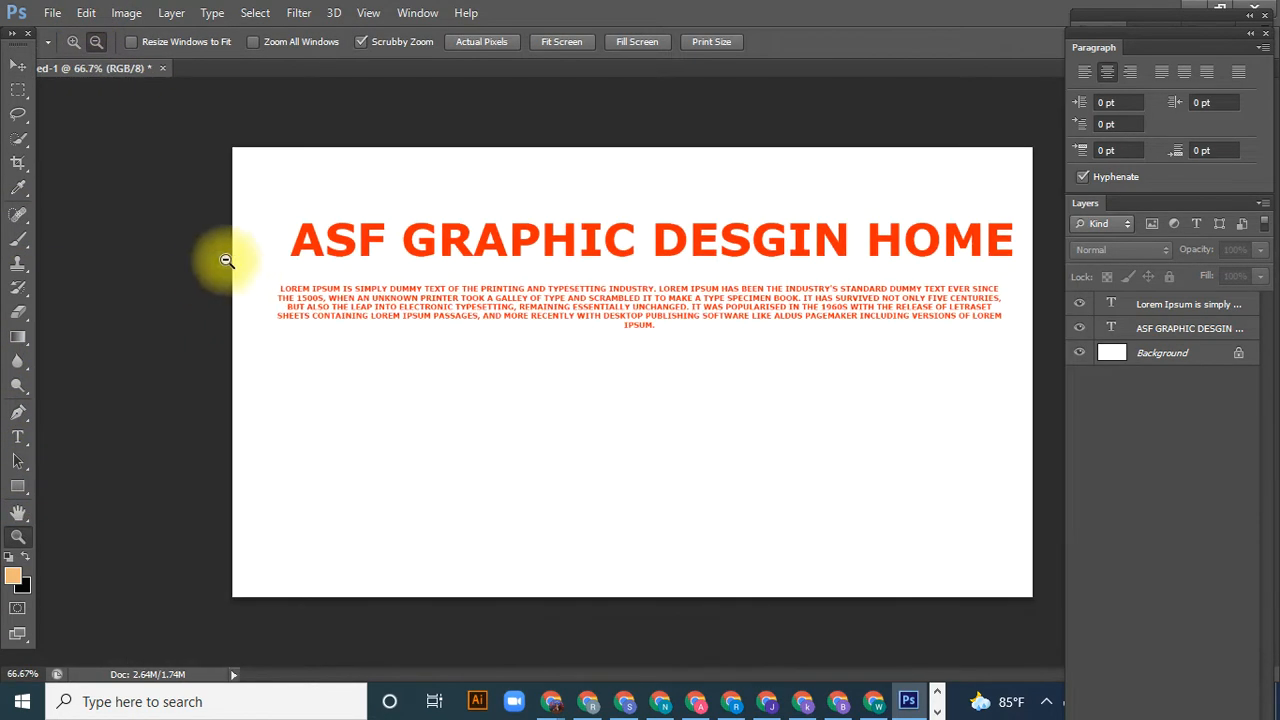
- Set the document's zoom level to exactly 100%
left_click(14, 672)
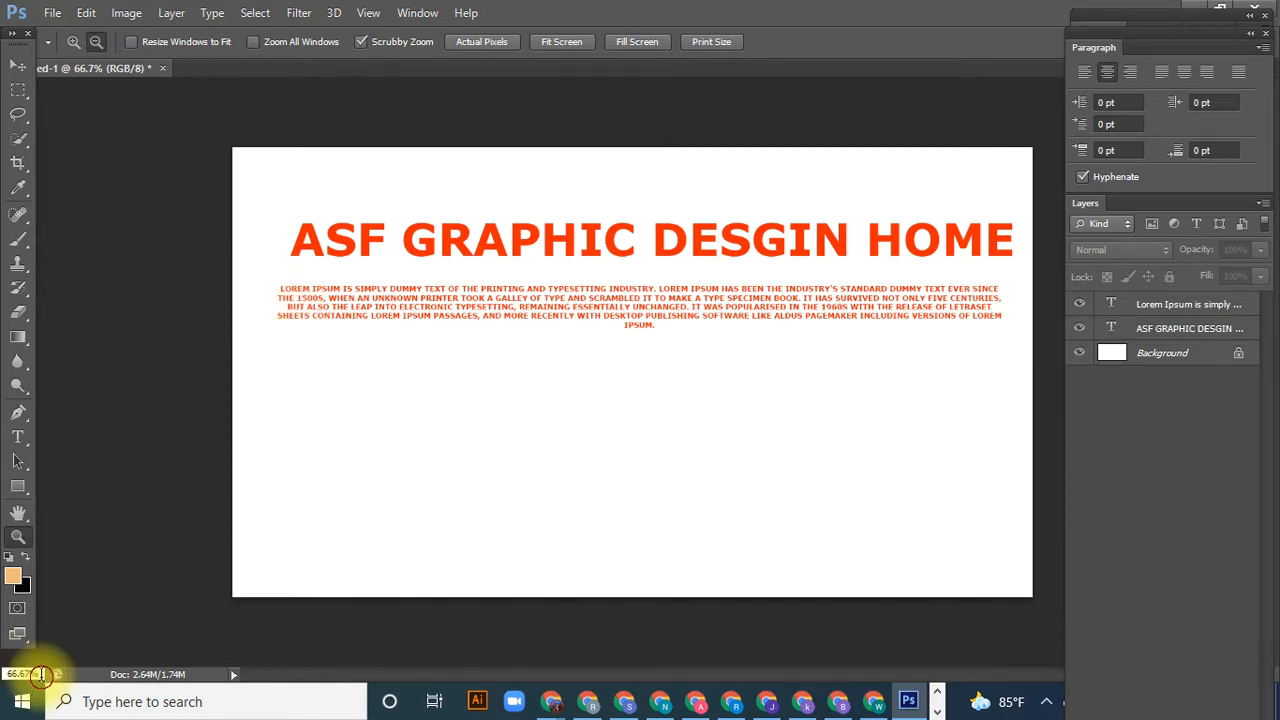
type("00")
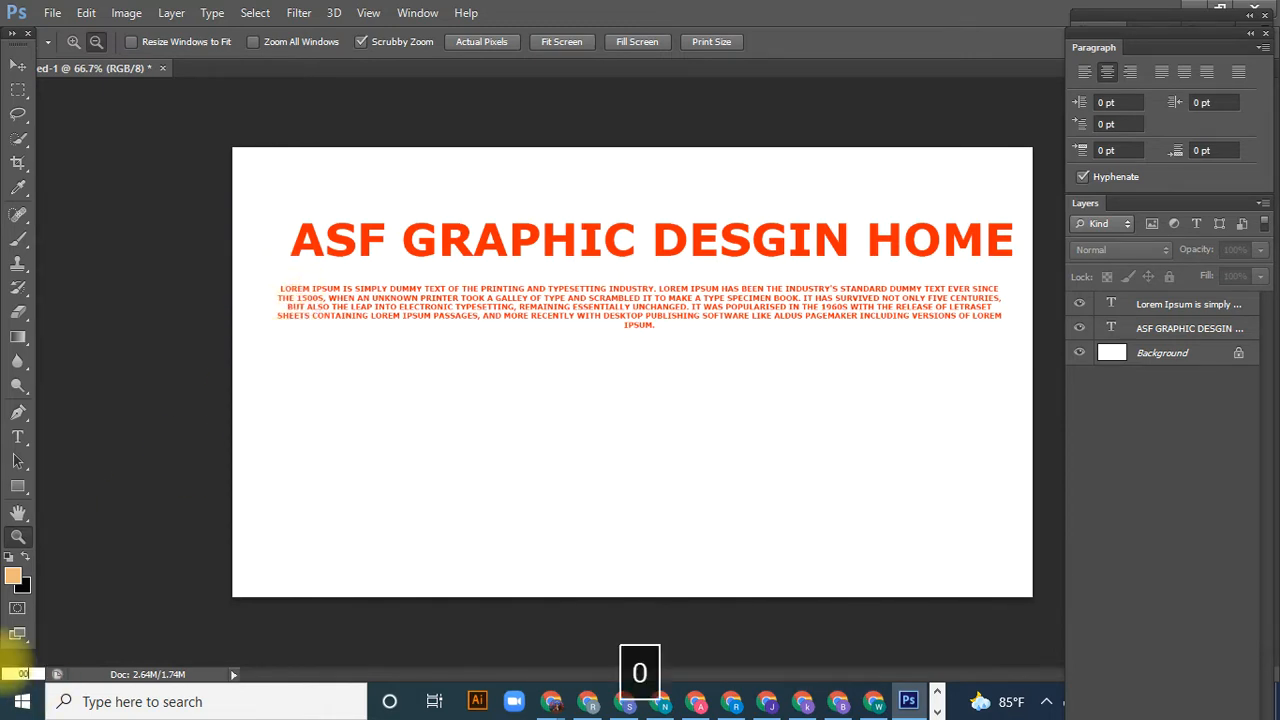
key("BackSpace")
type("1")
key("Return")
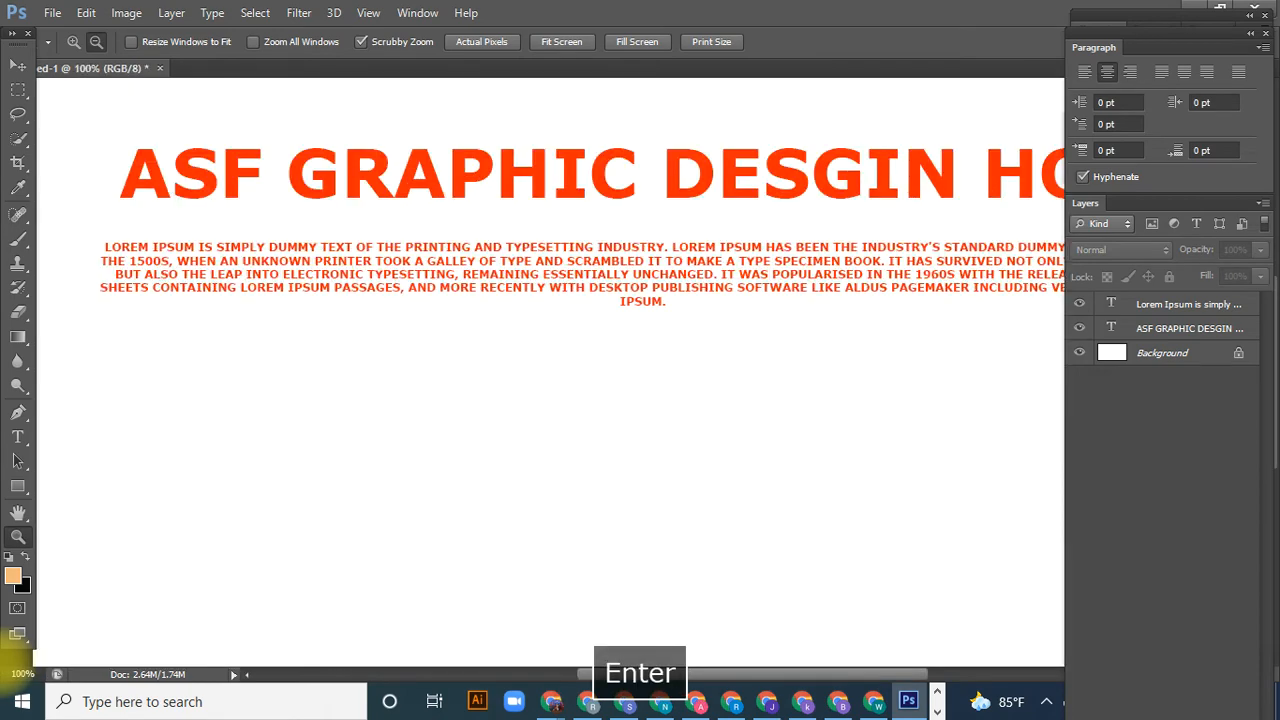
- Select the Lorem Ipsum paragraph's layer and move the paragraph slightly down and left with the Move tool
left_click(18, 66)
left_click(290, 275)
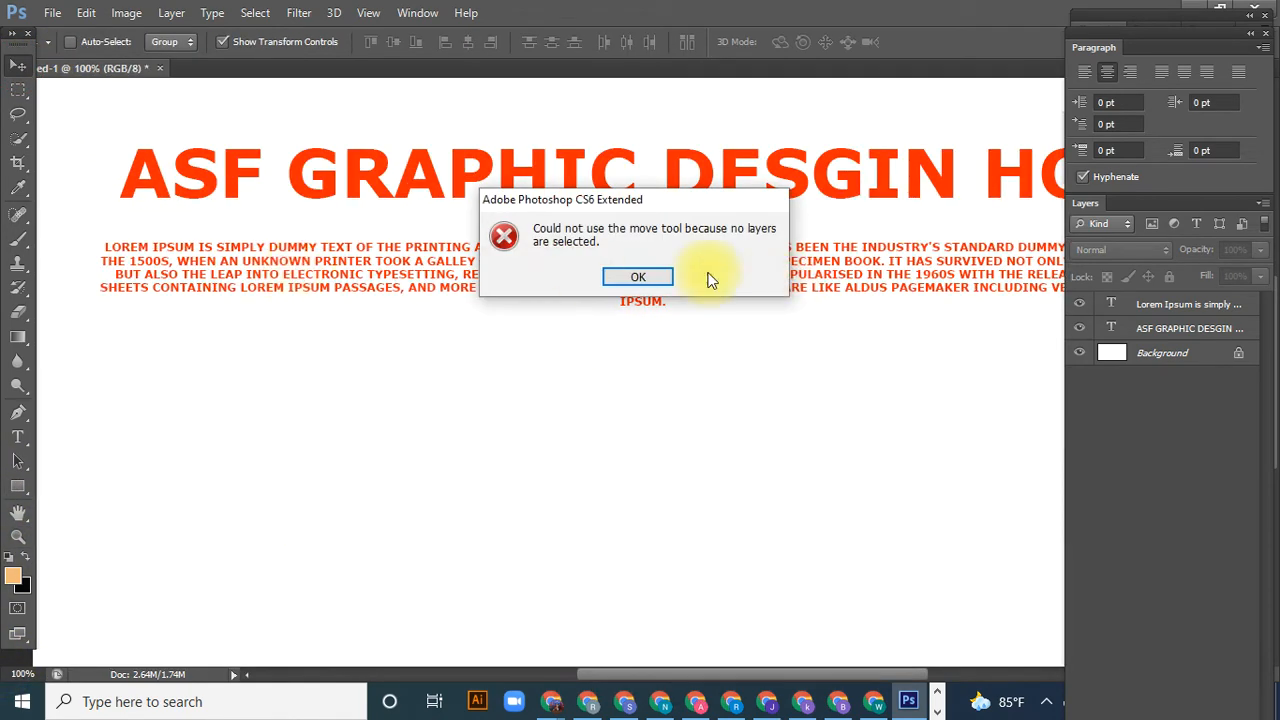
left_click(632, 274)
left_click(1150, 304)
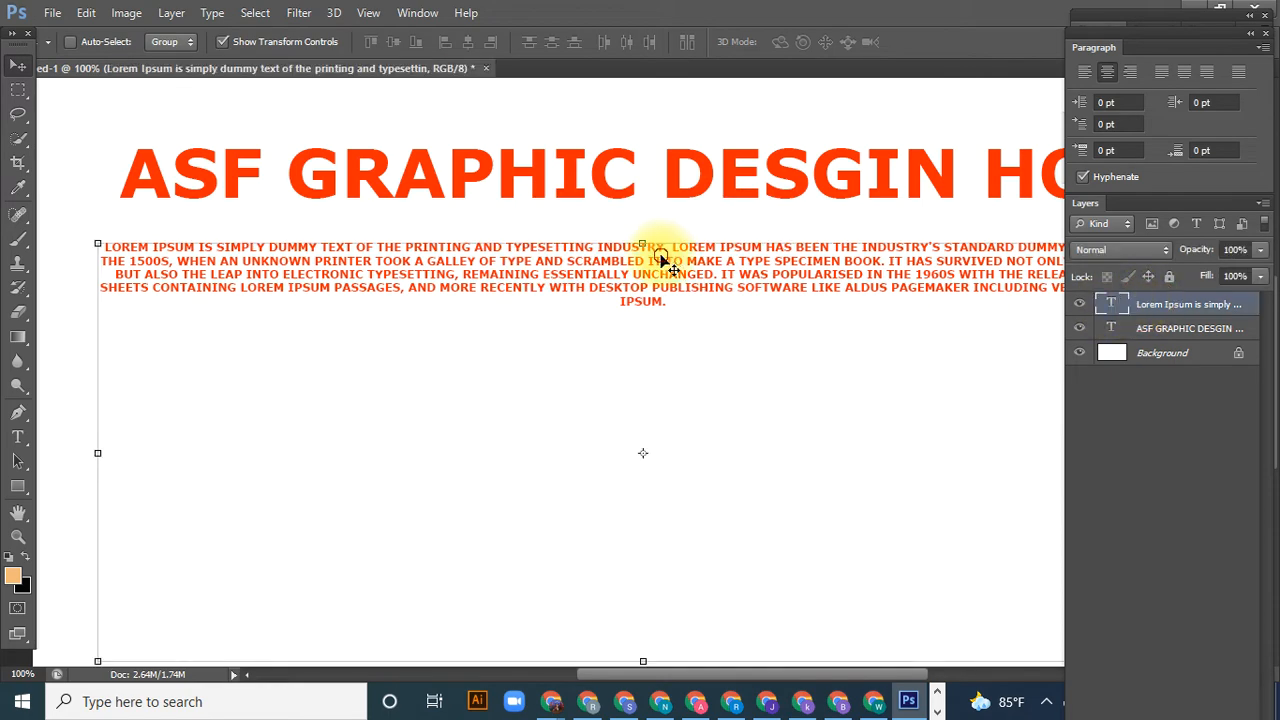
left_click_drag(657, 258, 603, 291)
scroll(605, 292, "down", 3)
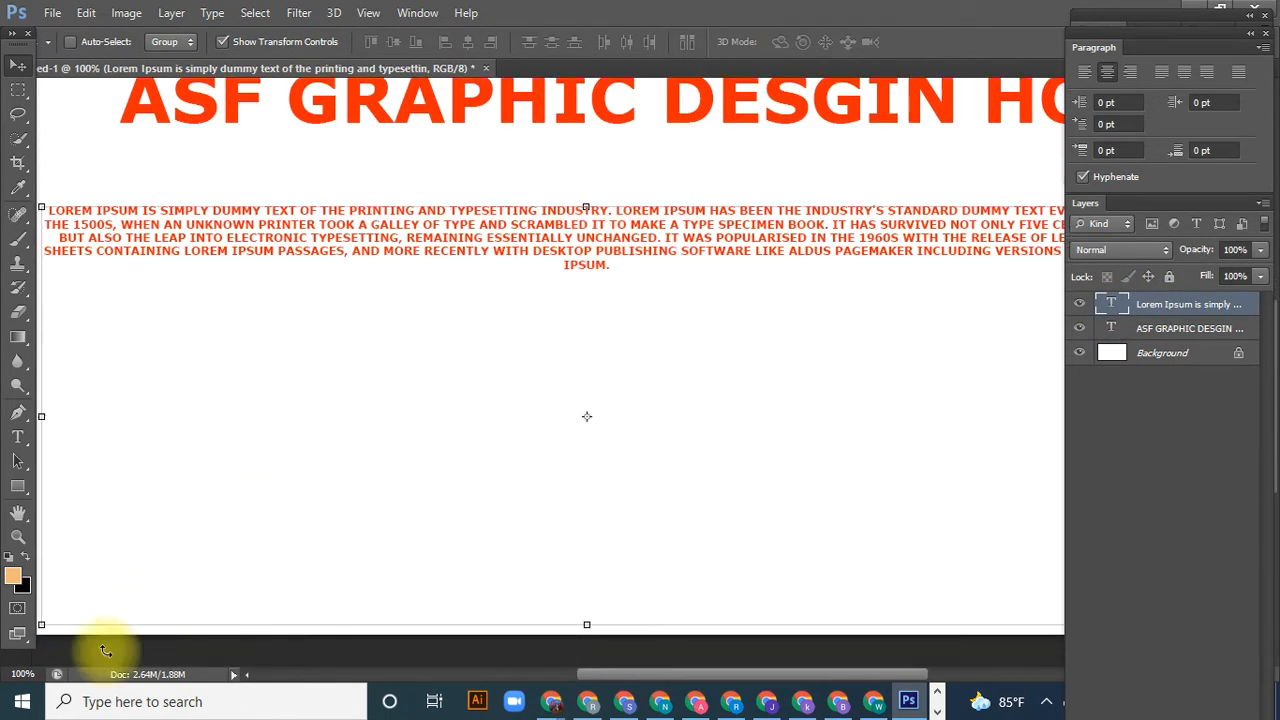
- Set the document zoom to 60% and reposition the Lorem Ipsum paragraph horizontally centred beneath the heading
left_click(20, 674)
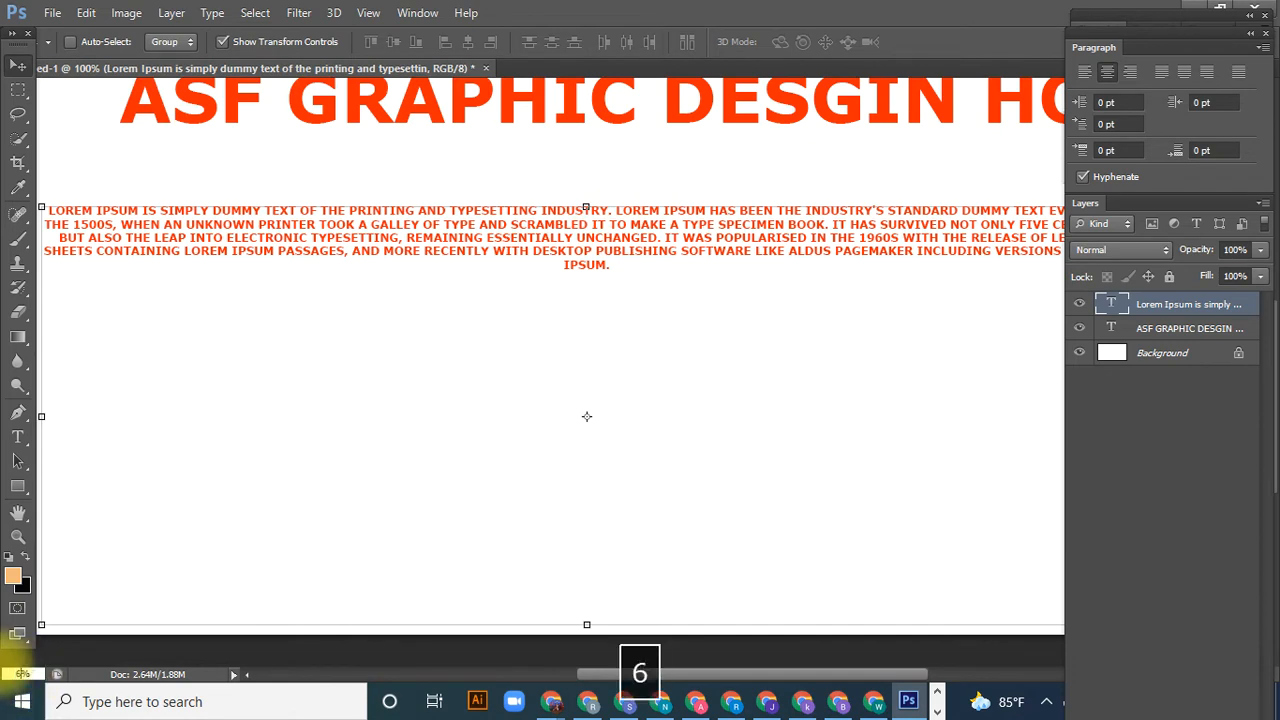
type("600")
key("BackSpace")
key("Return")
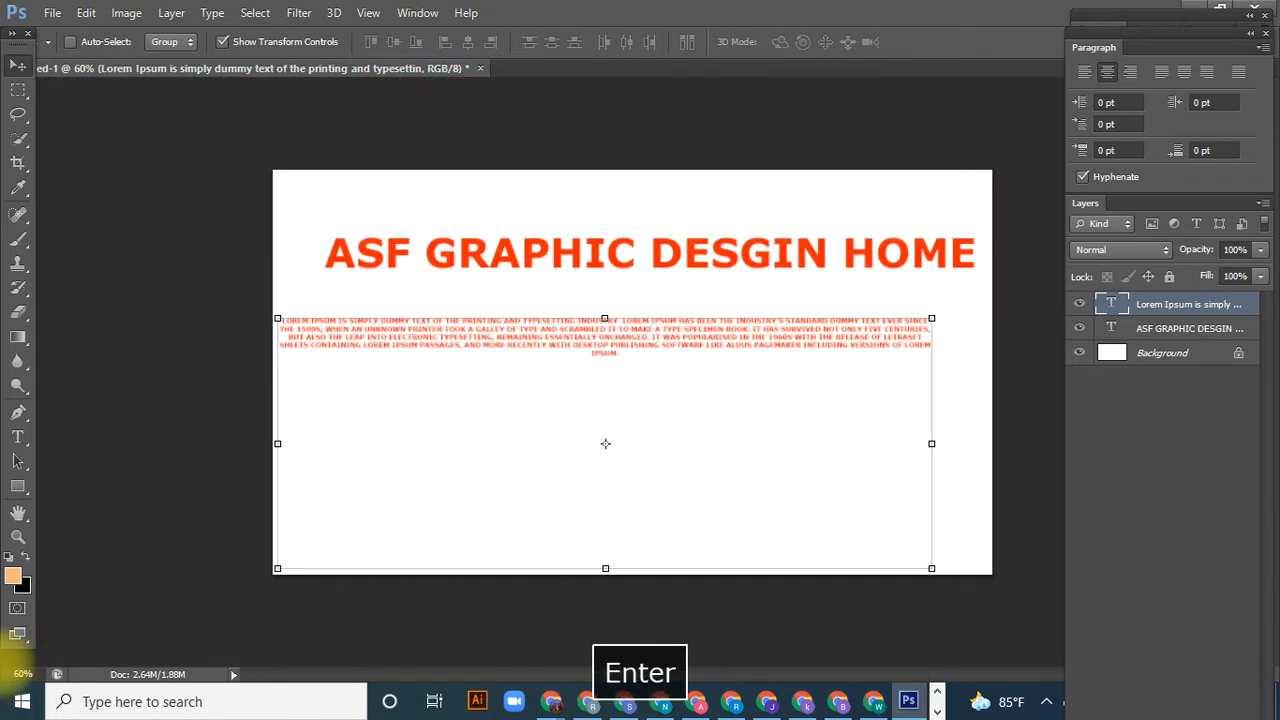
left_click_drag(496, 332, 528, 323)
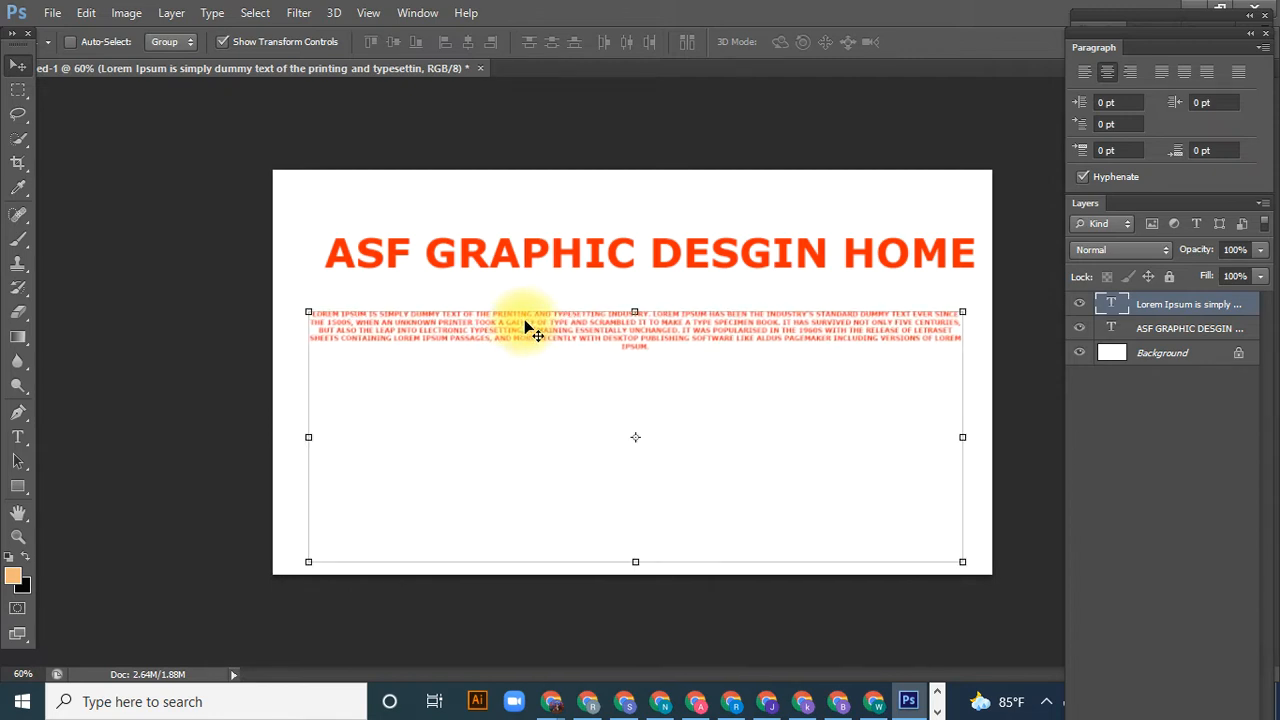
- Set the Lorem Ipsum paragraph's text color to black (000000) and move the paragraph lower on the canvas
left_click(1197, 37)
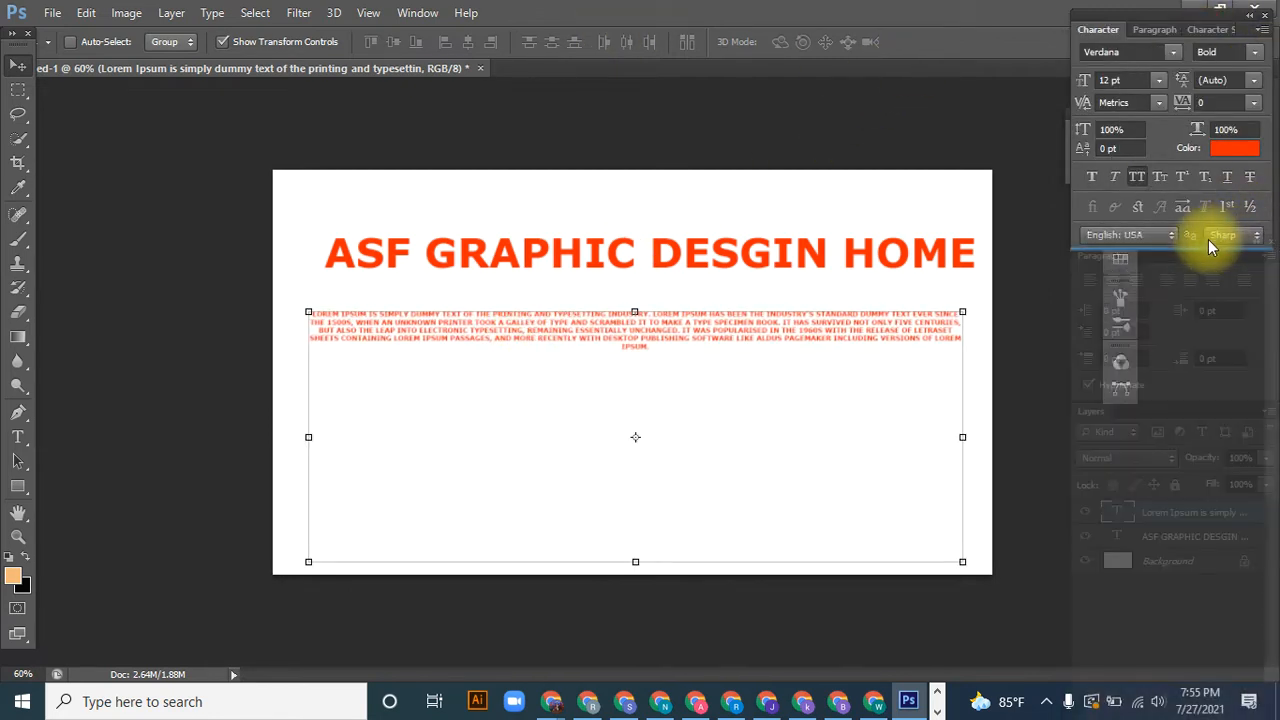
left_click(1234, 148)
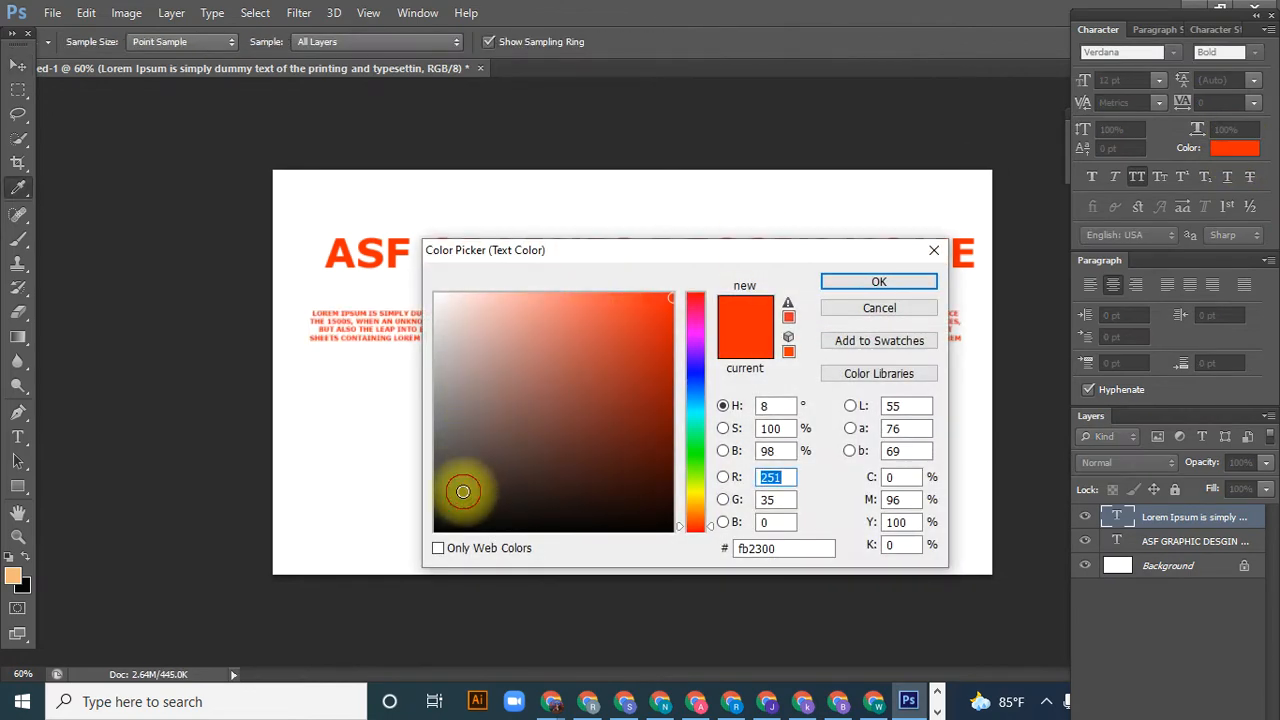
left_click(437, 531)
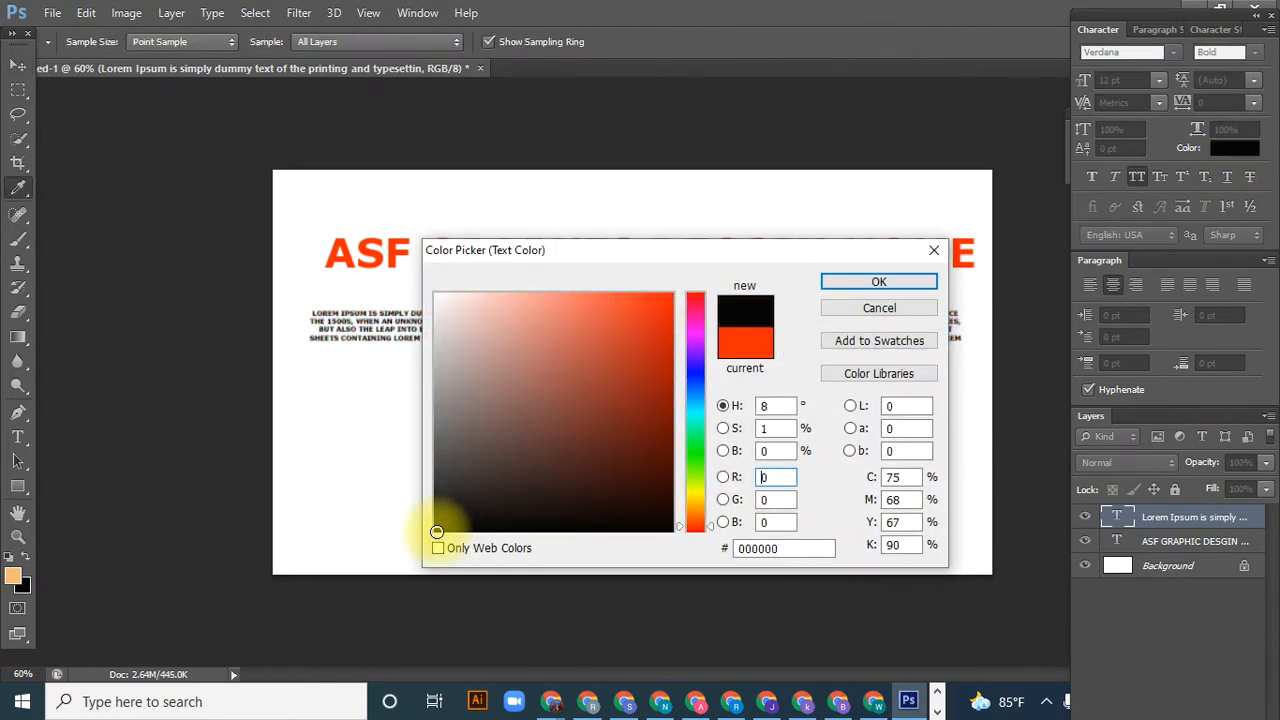
left_click(866, 283)
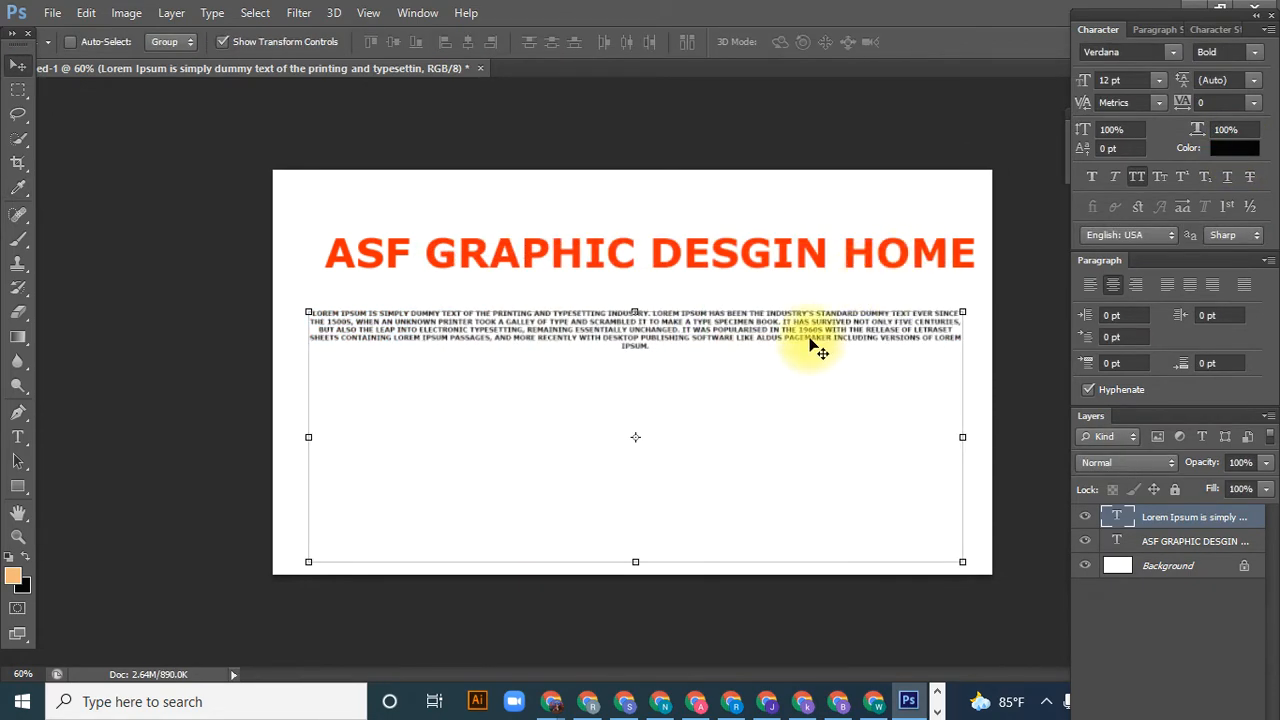
left_click_drag(815, 325, 813, 383)
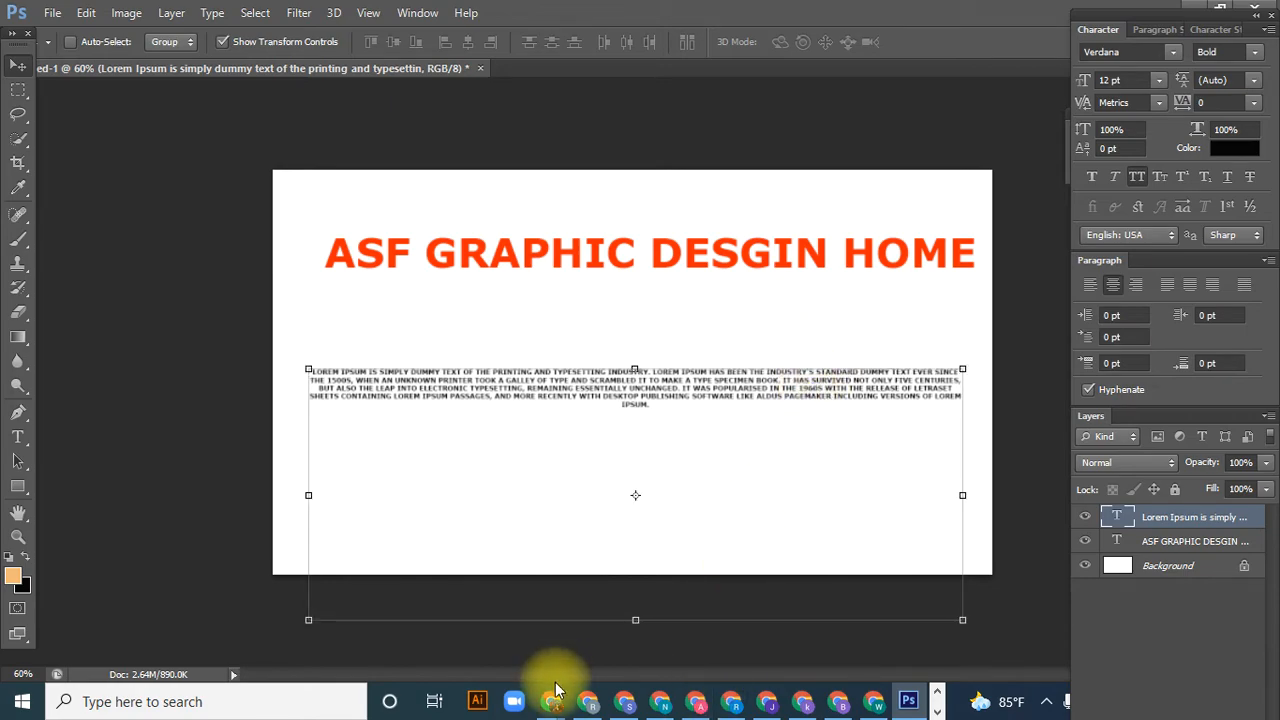
- Switch to Chrome and copy the first paragraph under "Where does it come from?" on lipsum.com
mouse_move(551, 695)
left_click(604, 642)
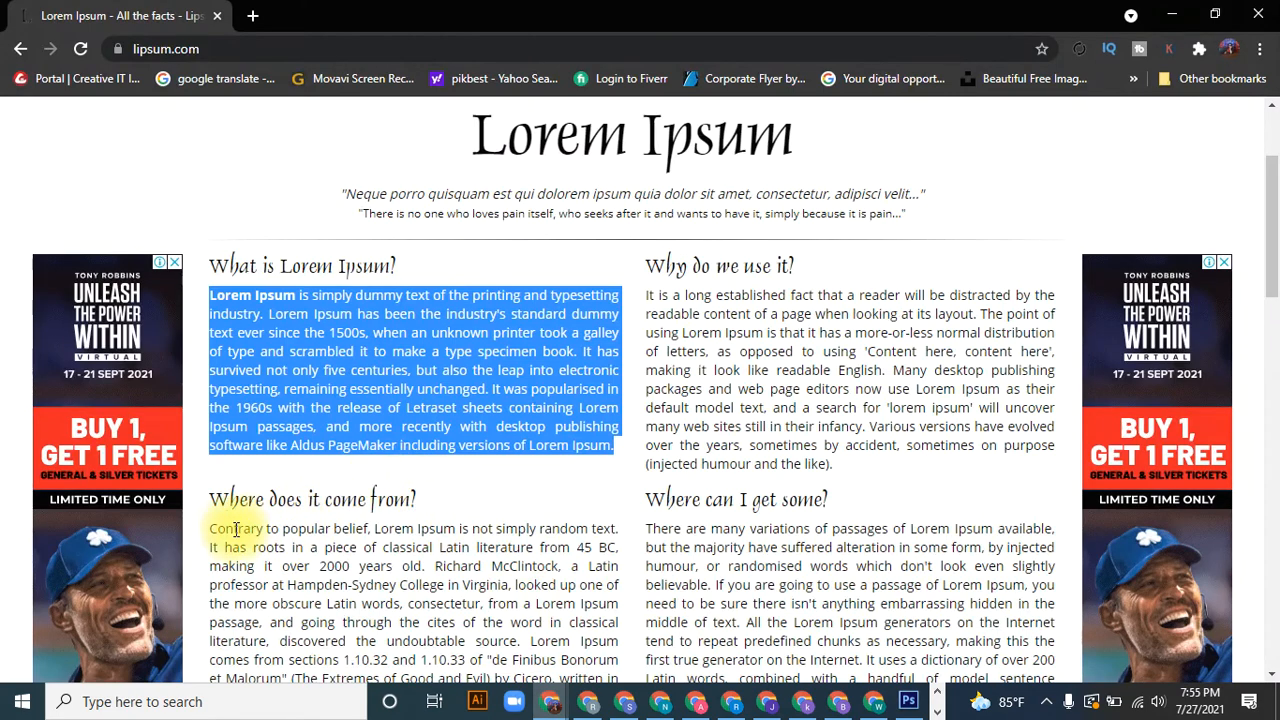
left_click_drag(218, 530, 616, 570)
key("ctrl+c")
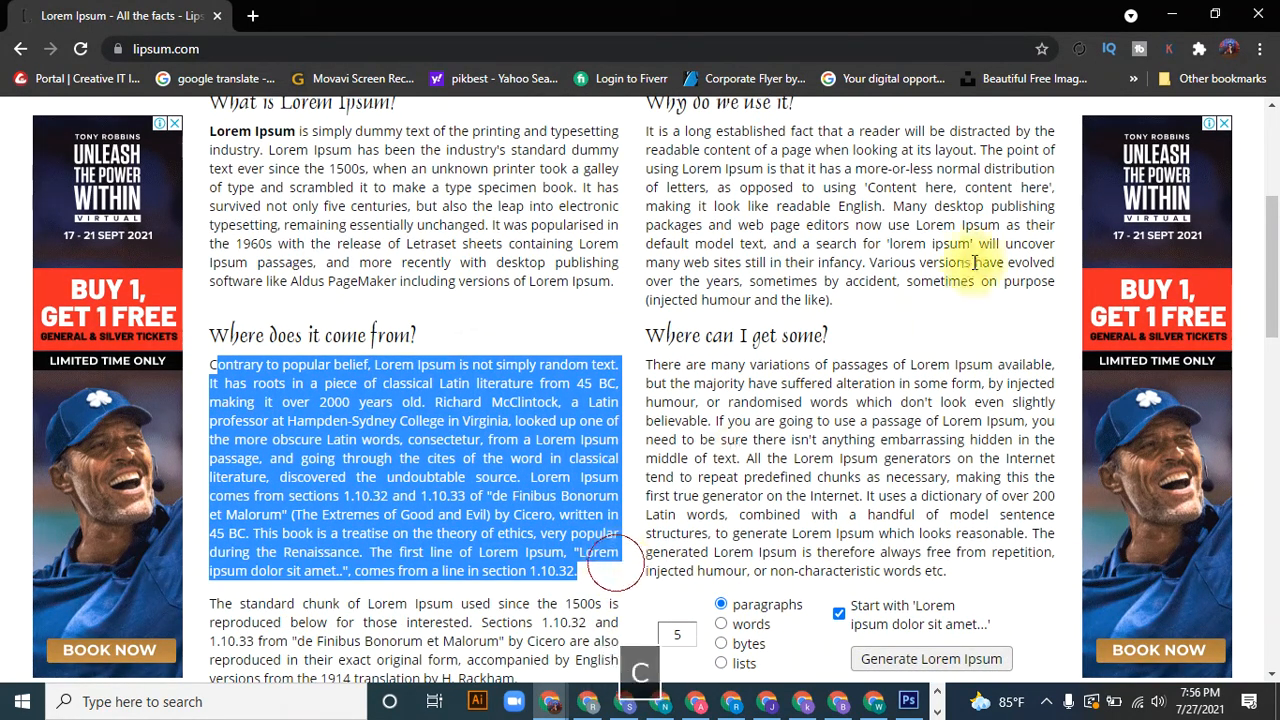
- Return to Photoshop and move the Lorem Ipsum paragraph back up to just below the heading
left_click(1171, 15)
key("space")
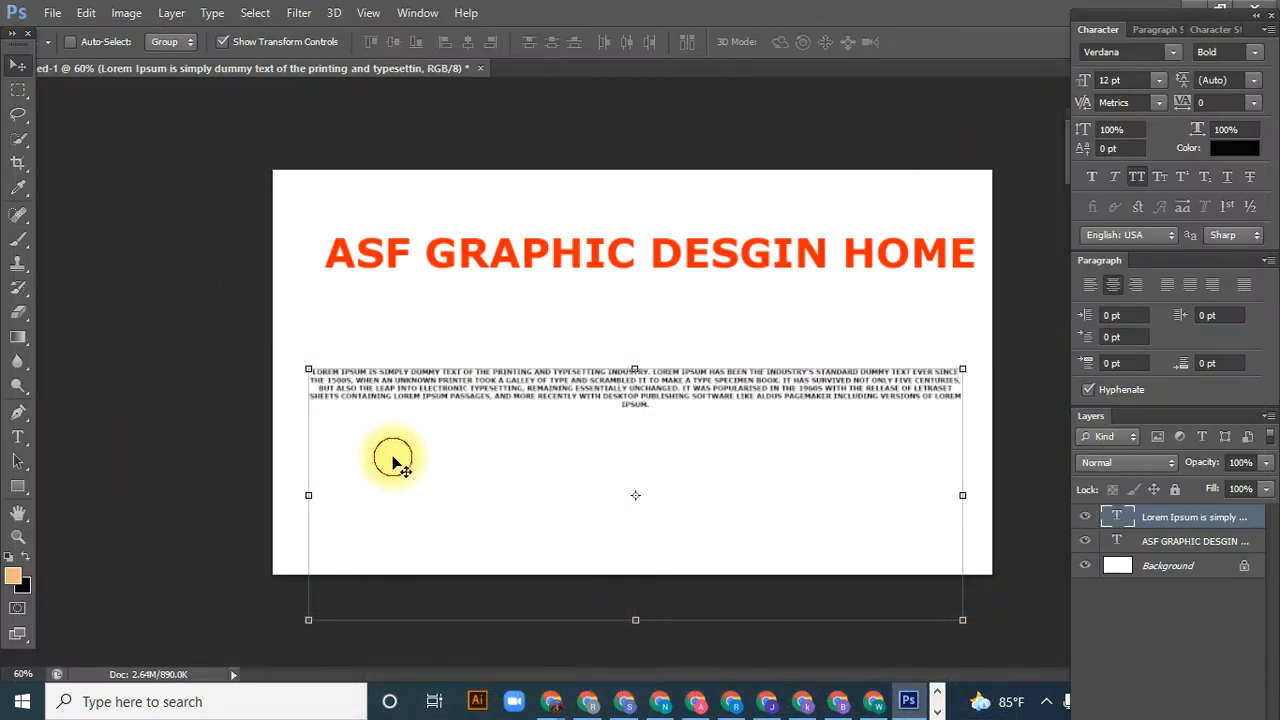
left_click_drag(607, 405, 592, 345)
- Try pasting the copied passage at the end of the Lorem Ipsum paragraph with the Type tool, and undo the paste
left_click(18, 437)
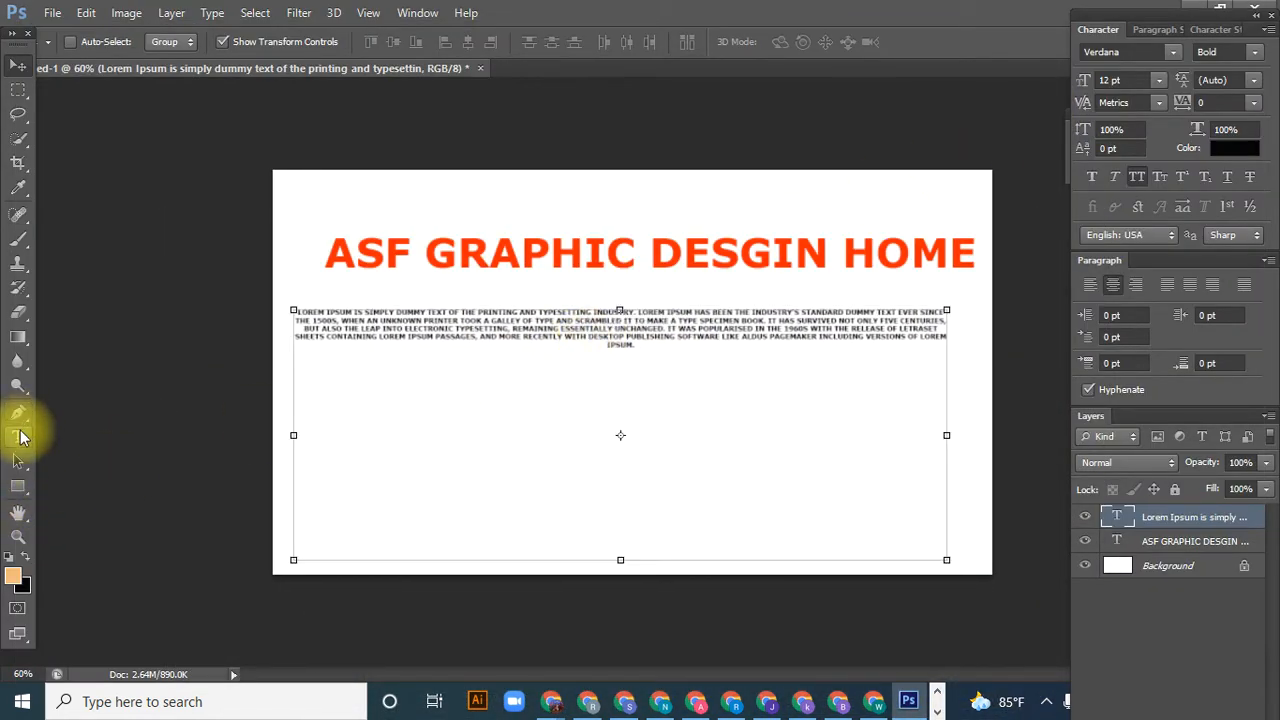
left_click(633, 344)
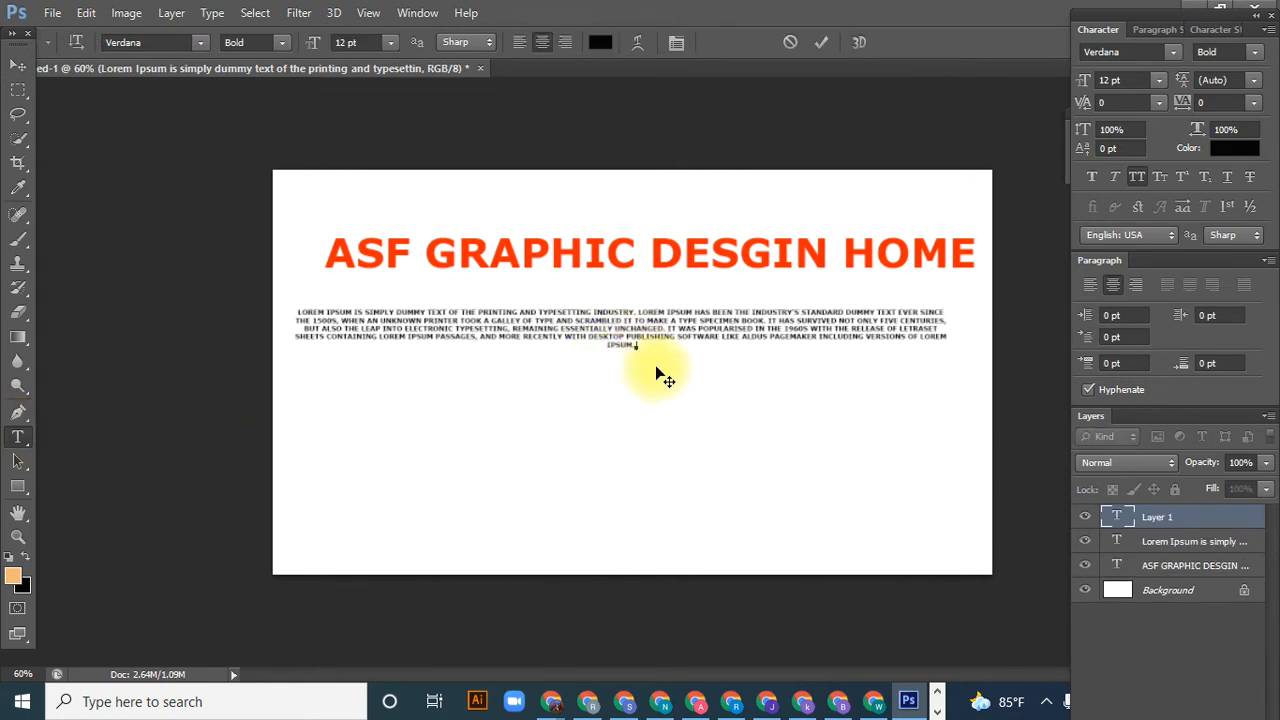
key("ctrl+v")
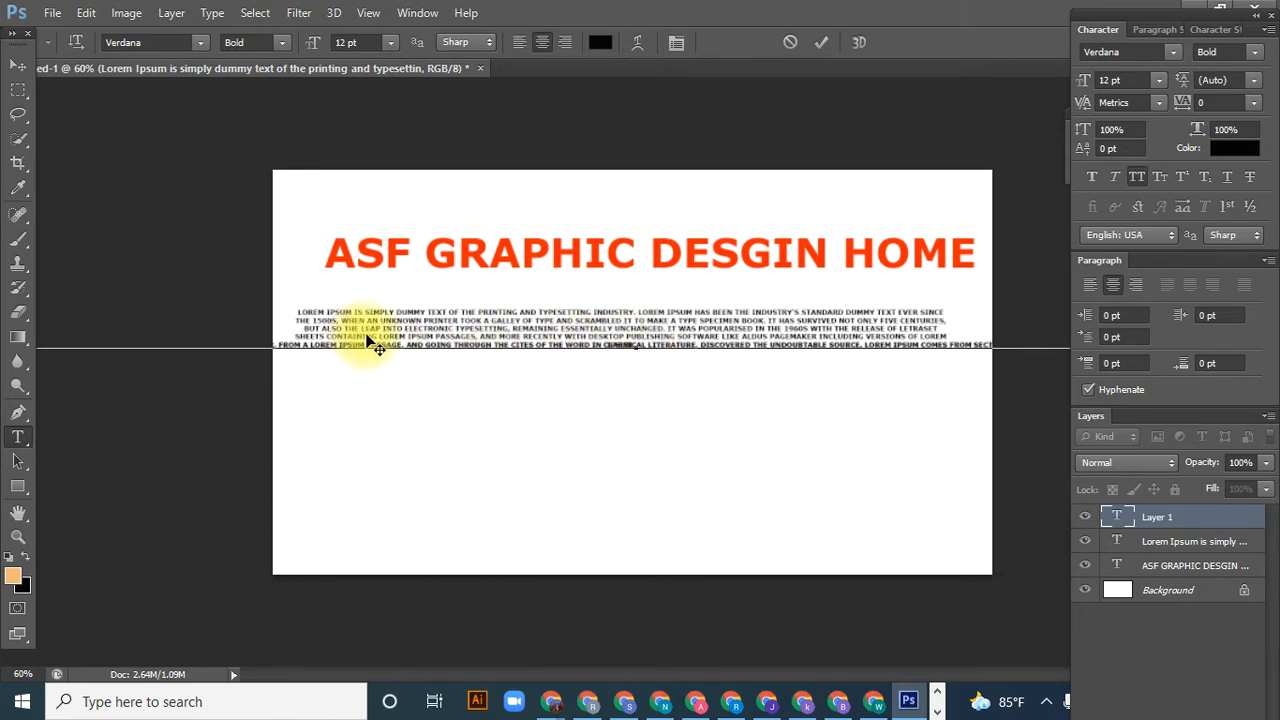
key("ctrl+z")
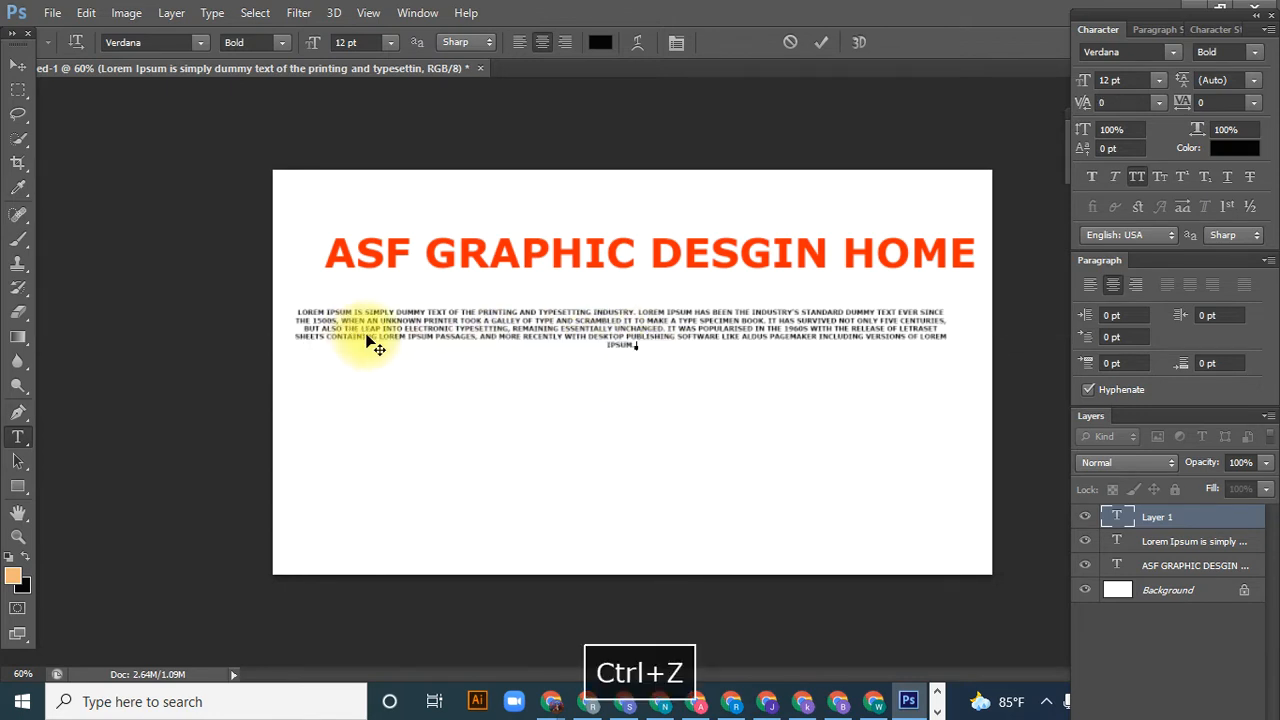
- Draw a wide text box below the Lorem Ipsum paragraph with the Horizontal Type Tool and paste the copied passage into it
left_click(26, 444)
left_click(86, 425)
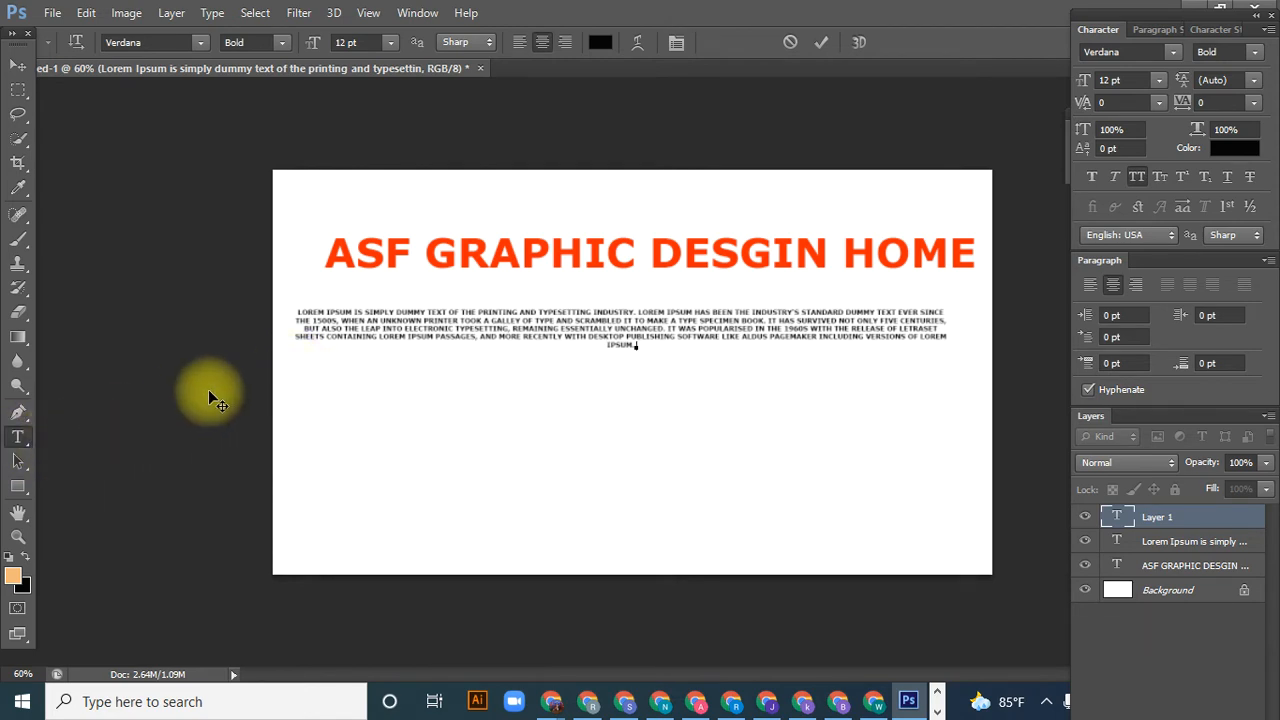
left_click(22, 437)
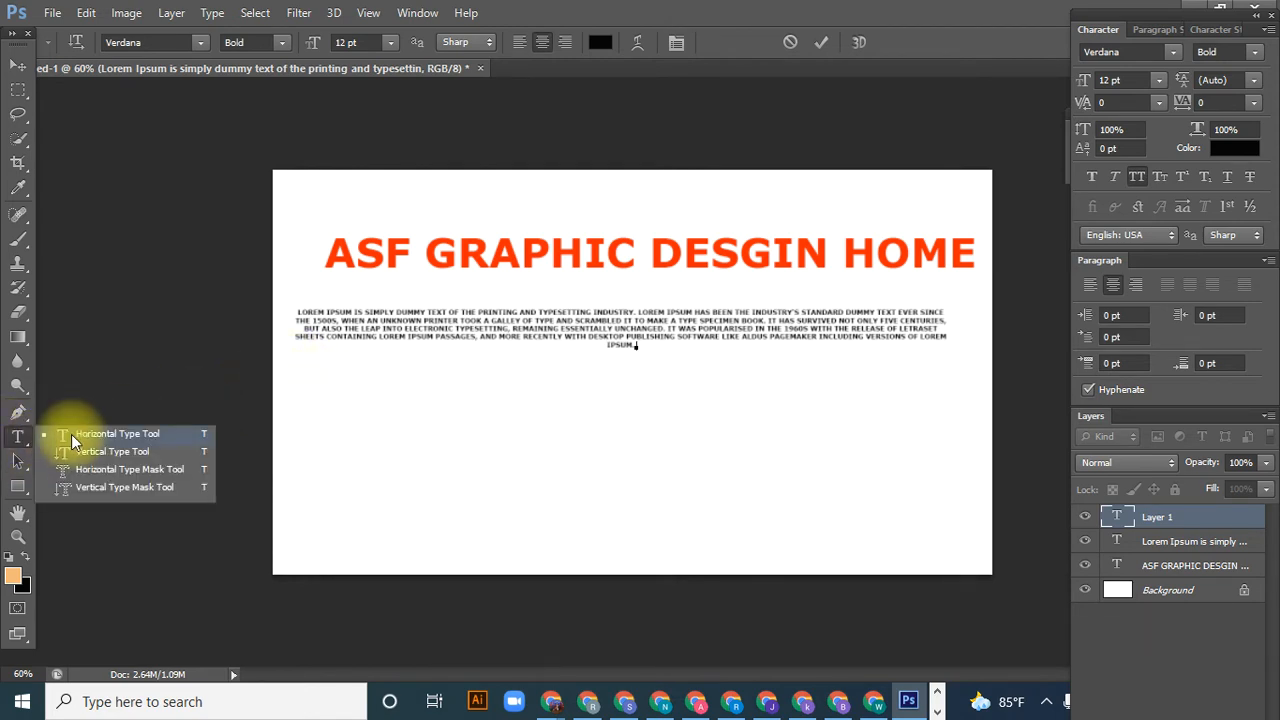
left_click(86, 425)
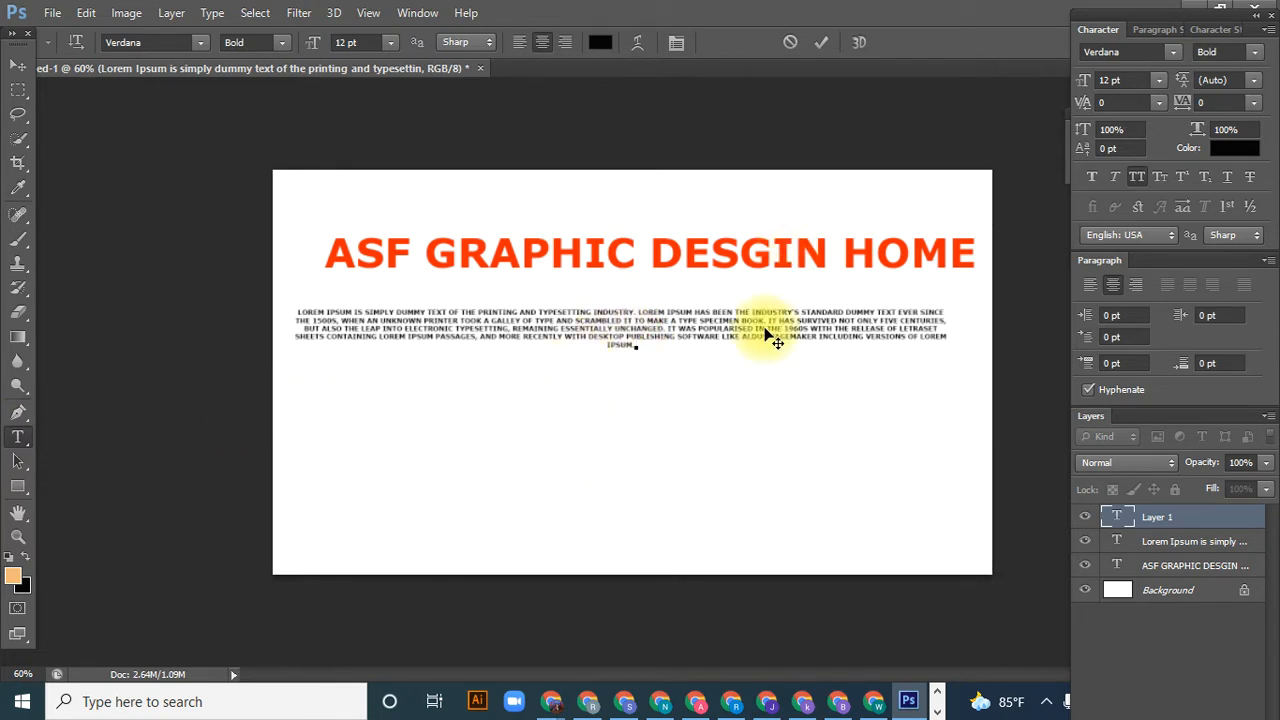
double_click(1153, 517)
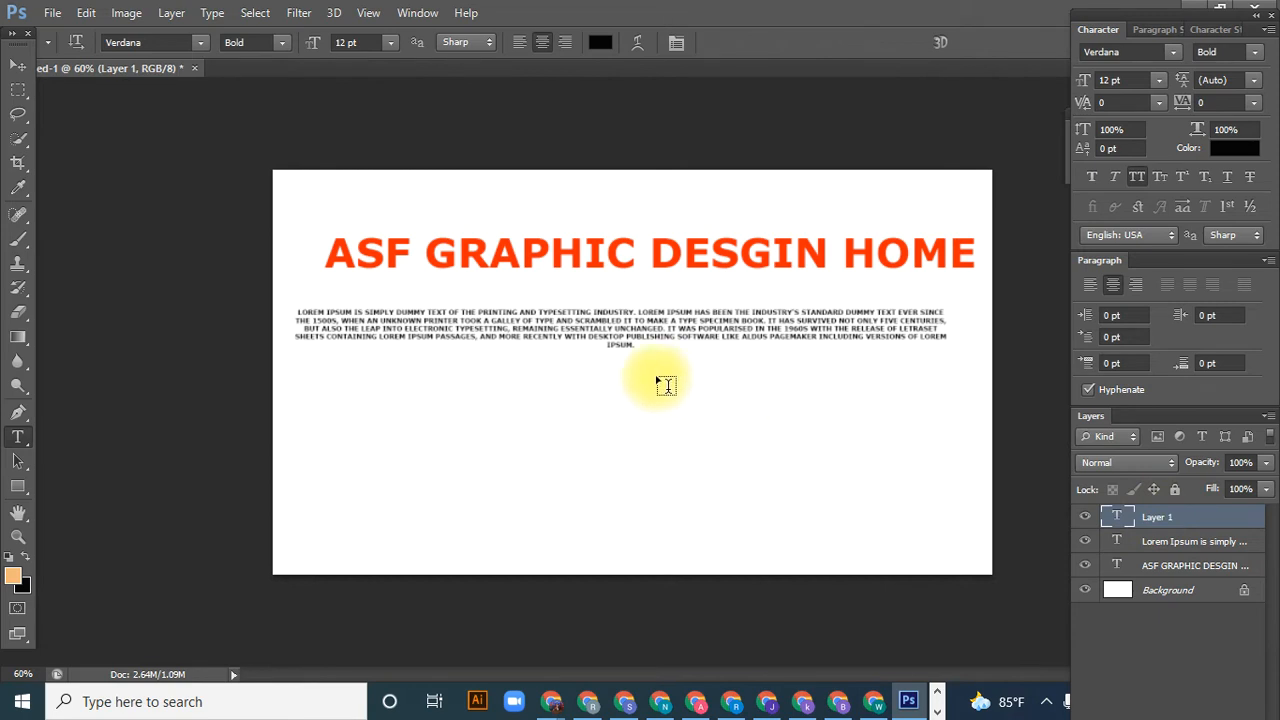
left_click_drag(305, 362, 947, 517)
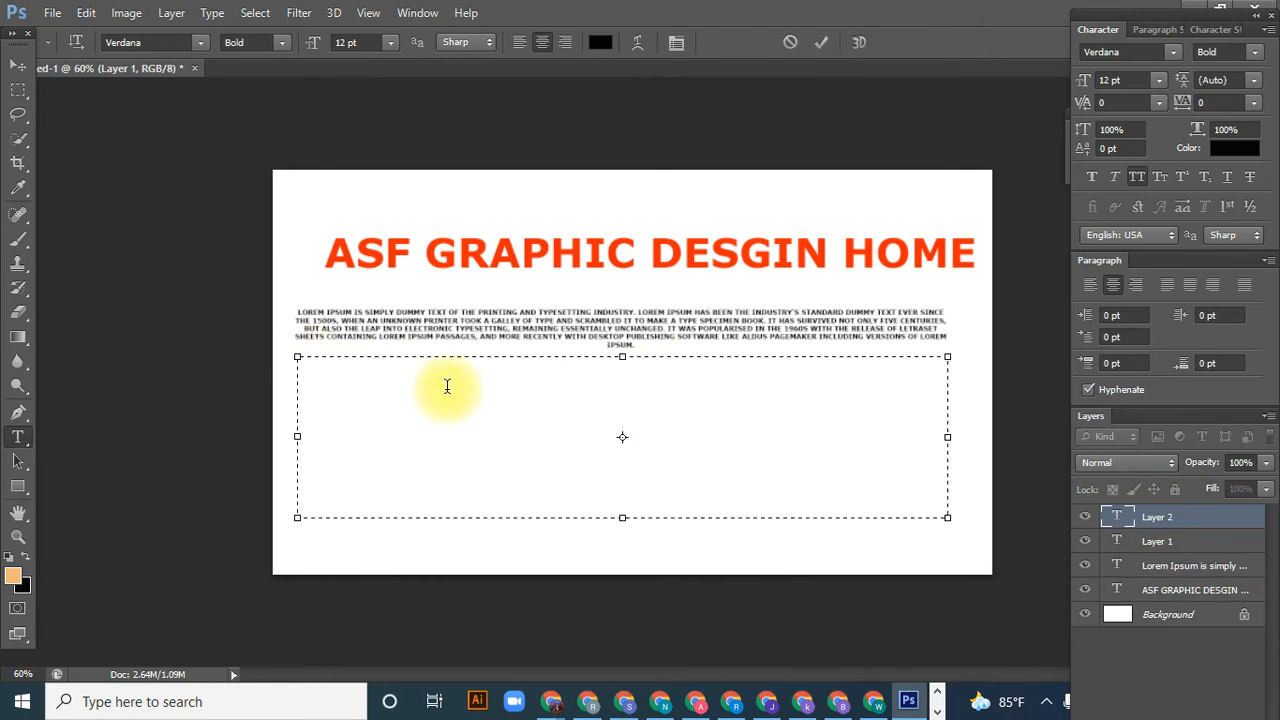
key("ctrl+v")
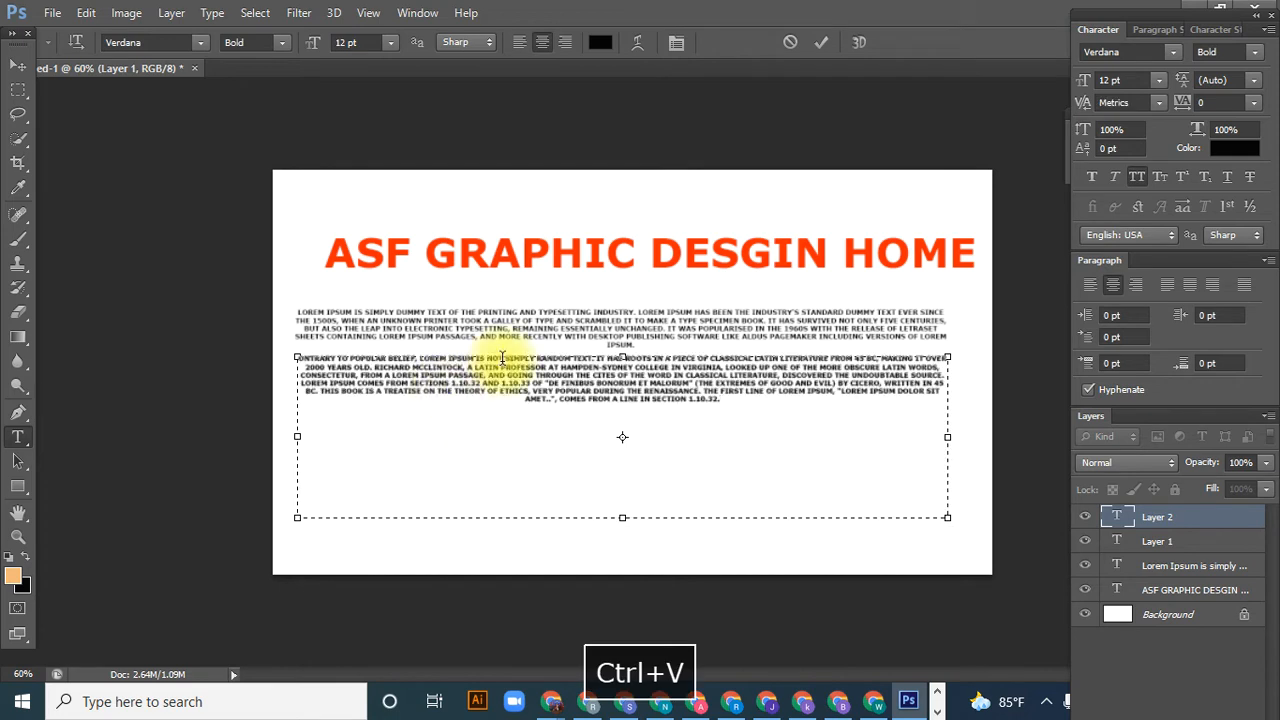
- Select the Lorem Ipsum paragraph's layer, nudge the paragraph into line with the pasted text, and set its font size to 30 pt
left_click(1168, 566)
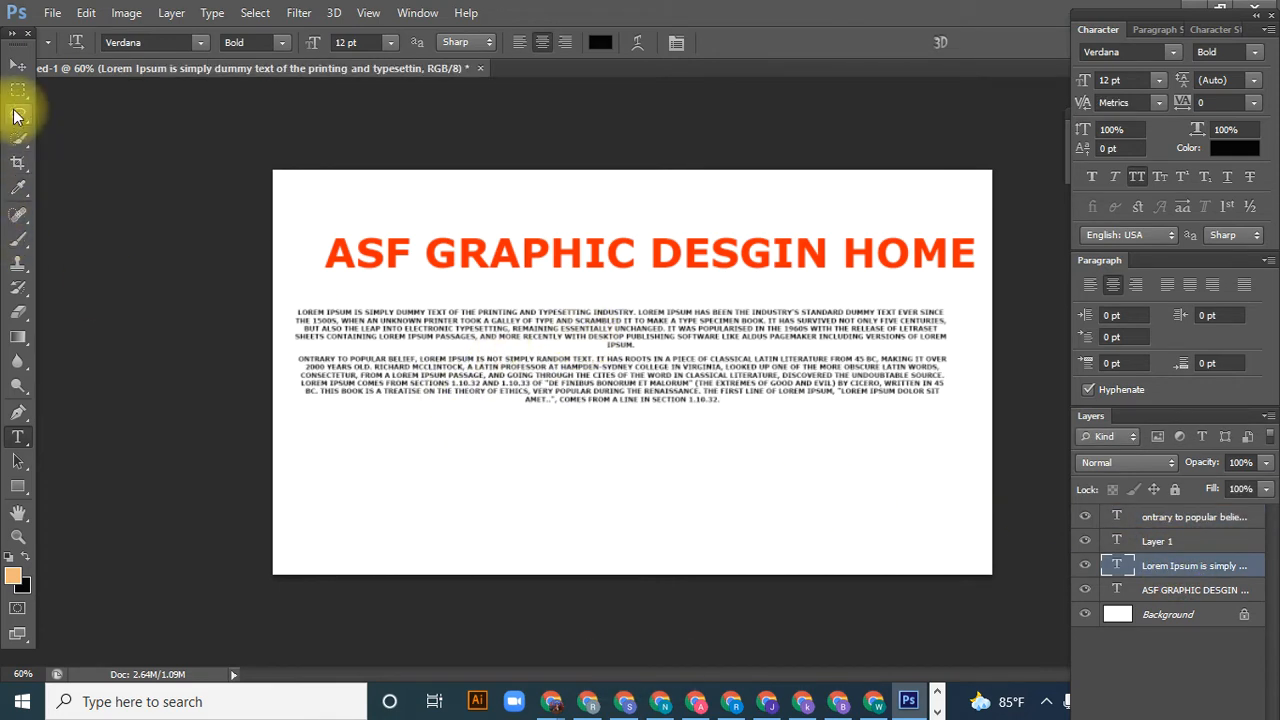
left_click(16, 68)
left_click_drag(450, 368, 456, 380)
left_click_drag(614, 400, 611, 394)
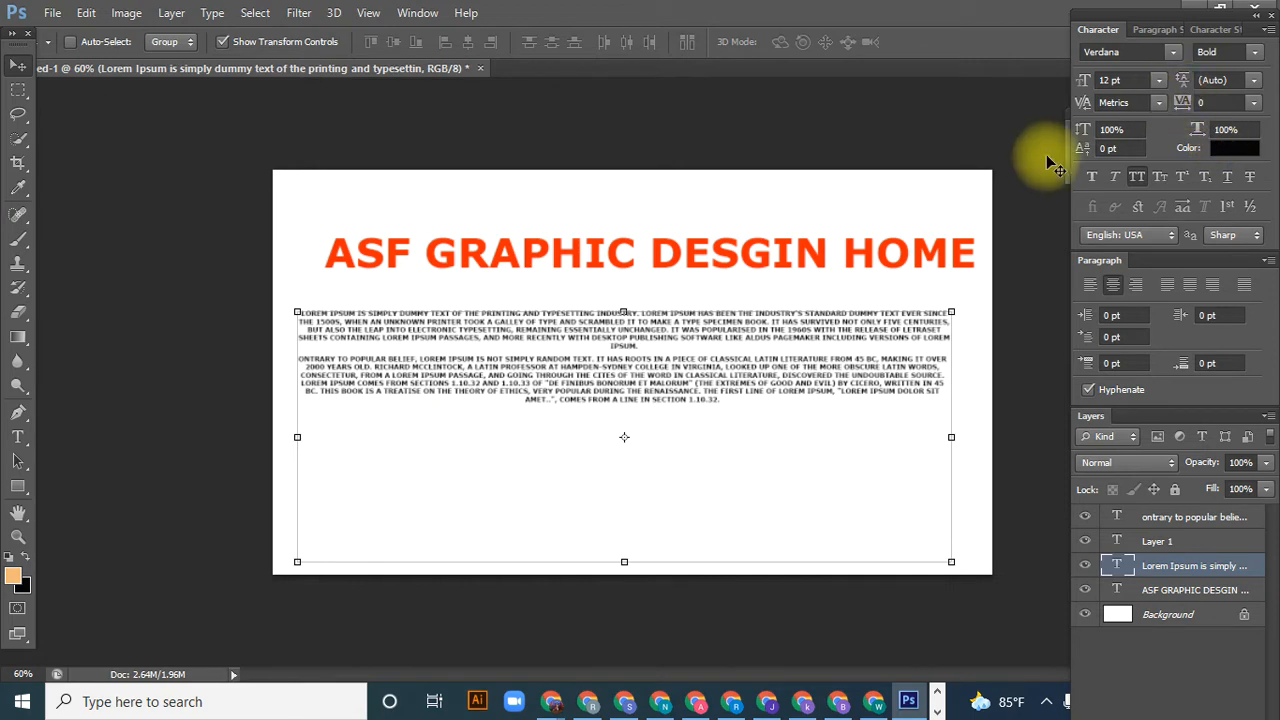
left_click(1158, 80)
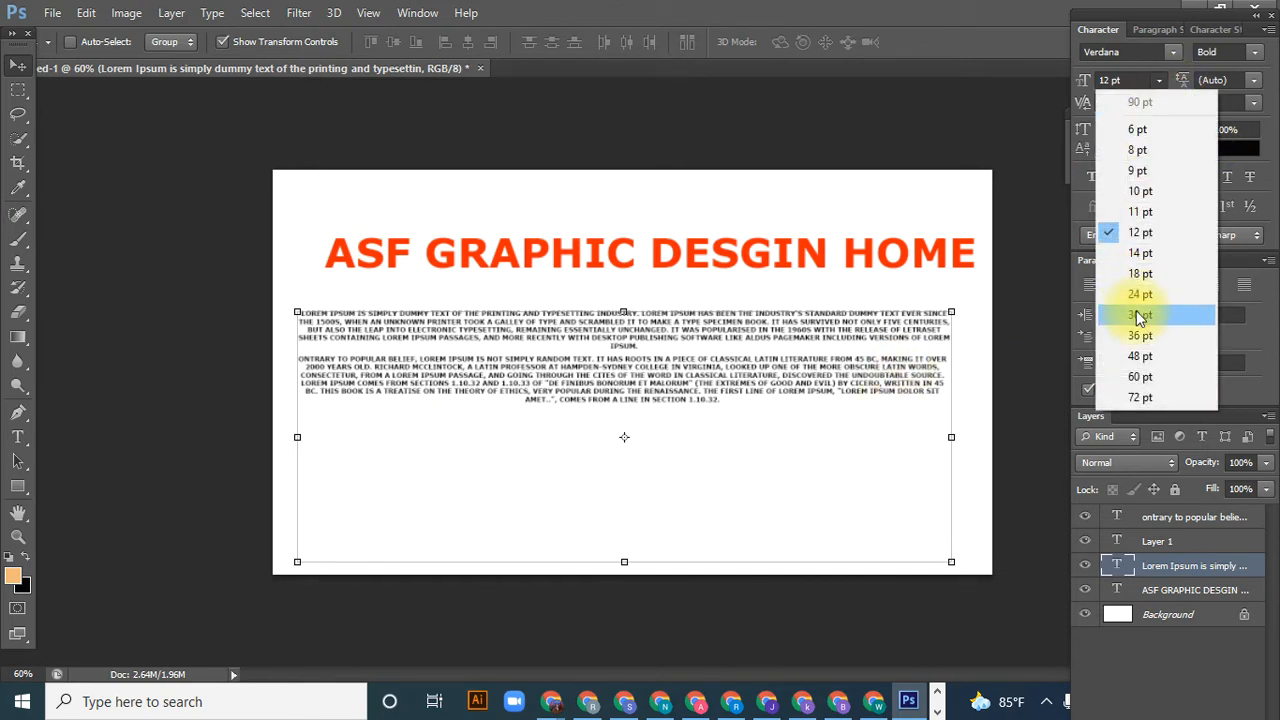
left_click(1140, 314)
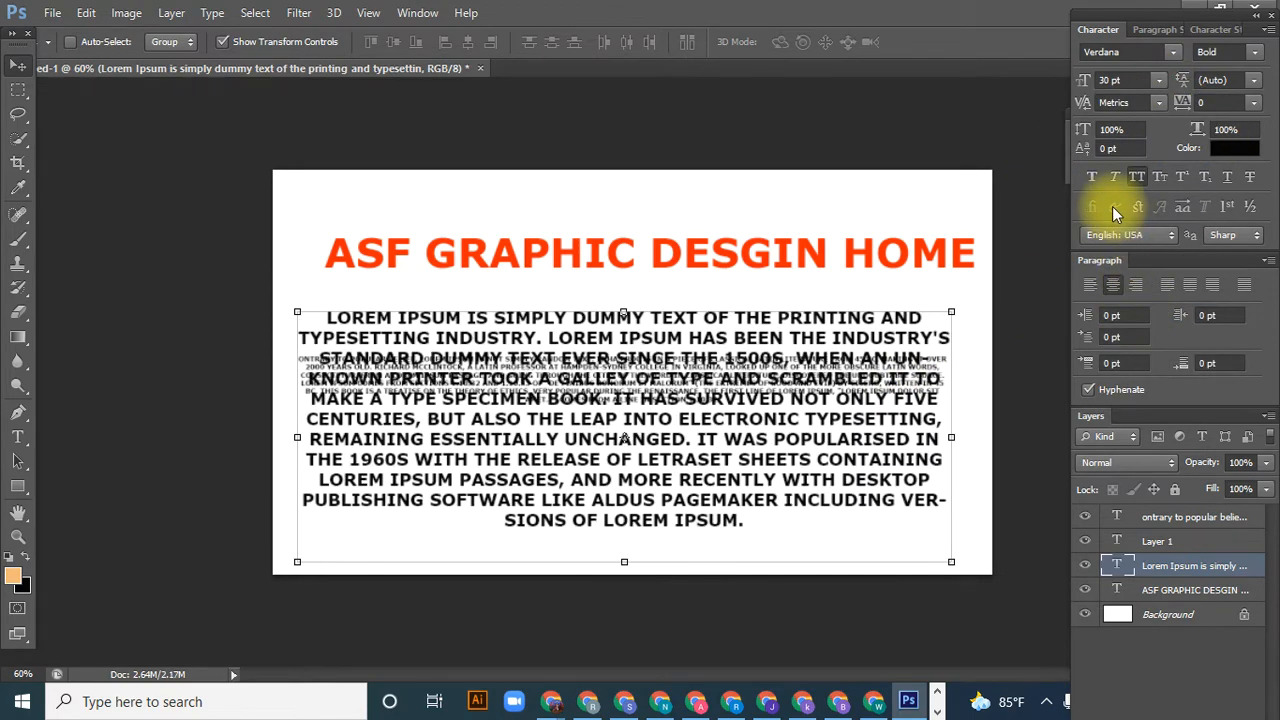
- Toggle the heading and Lorem Ipsum layers off and on, and hide the layer of the pasted second paragraph
left_click(1086, 590)
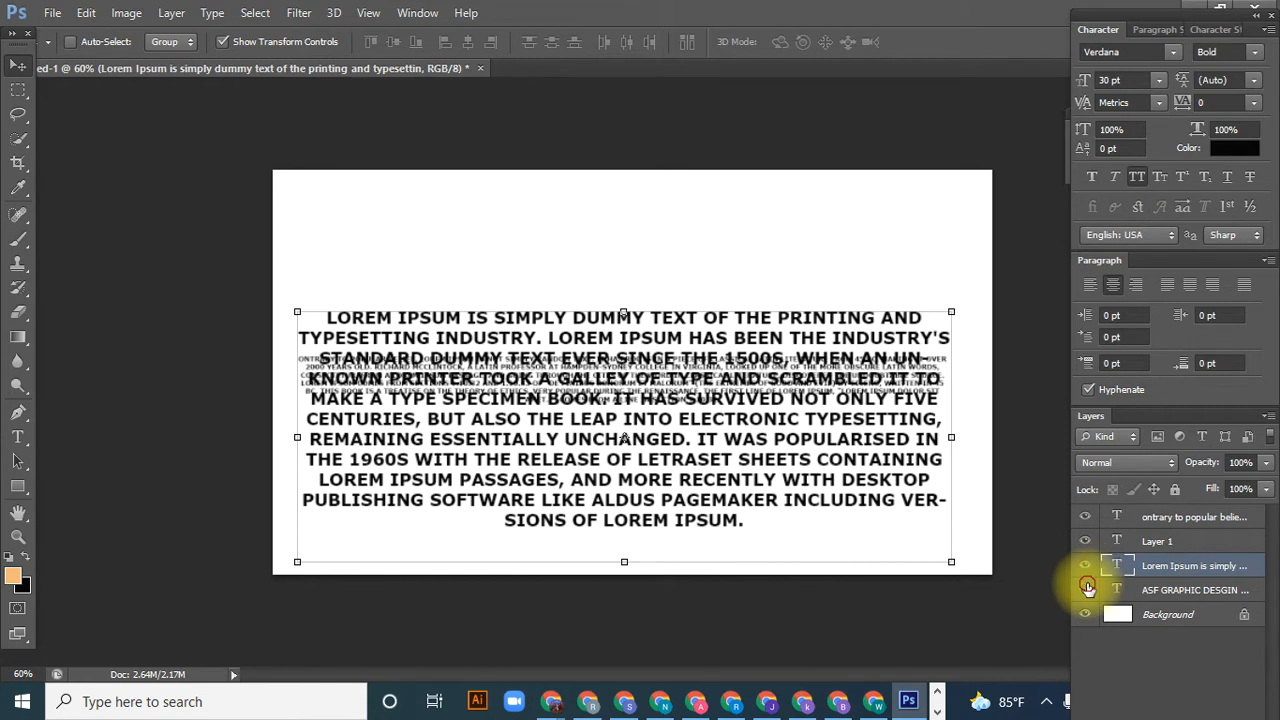
left_click(1087, 590)
left_click(1085, 566)
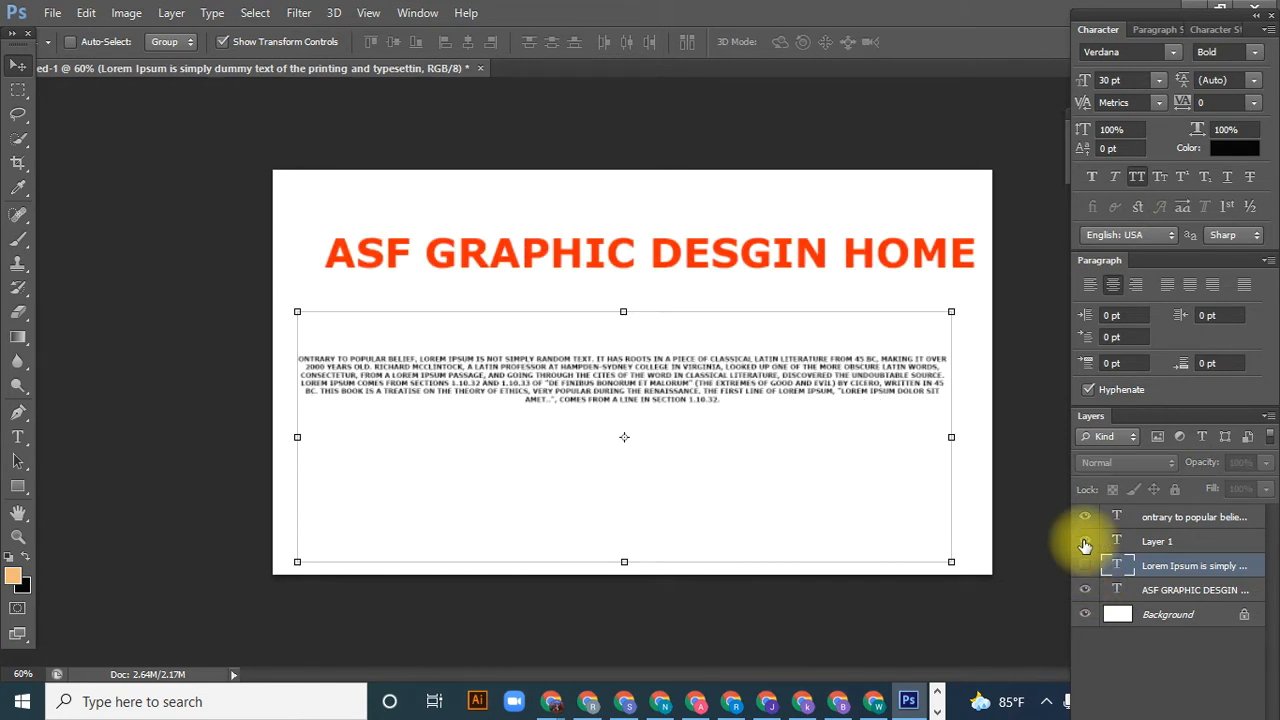
left_click(1085, 517)
left_click(1085, 566)
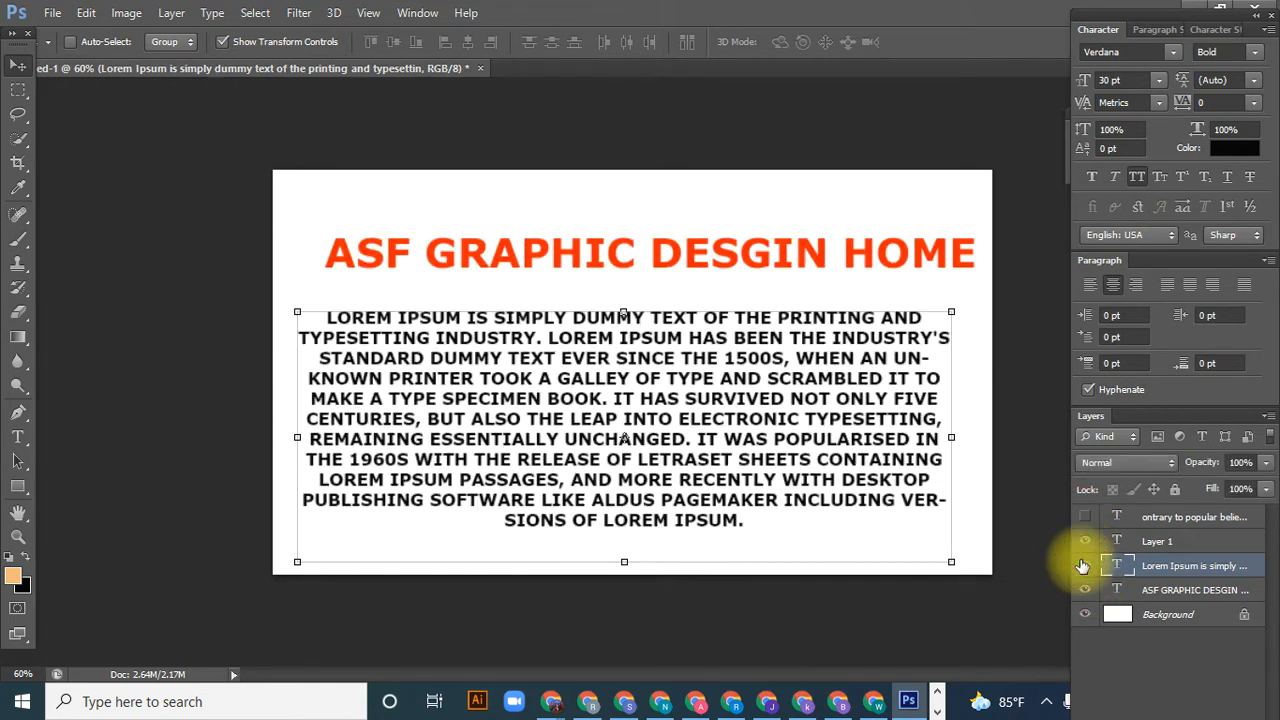
- Nudge the Lorem Ipsum paragraph slightly up and right, and set its font size to 24 pt
mouse_move(717, 381)
left_mouse_down()
mouse_move(731, 385)
mouse_move(722, 377)
left_mouse_up()
left_click(1158, 80)
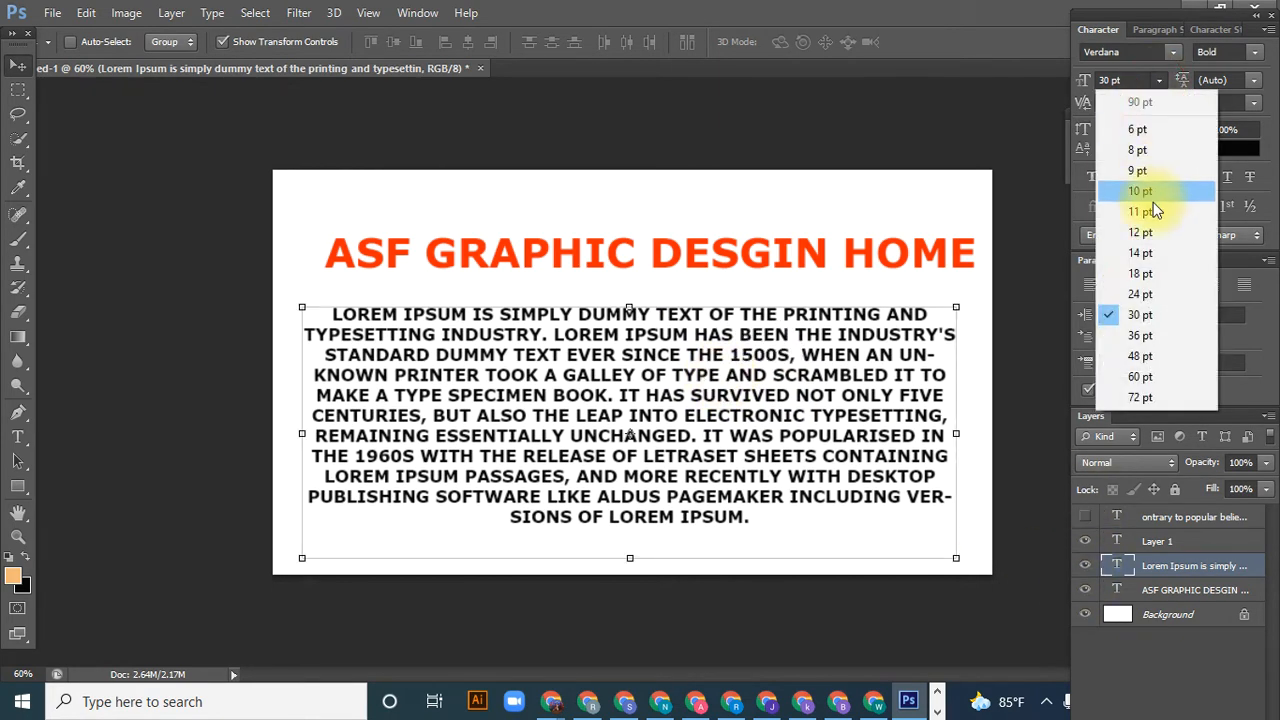
left_click(1143, 294)
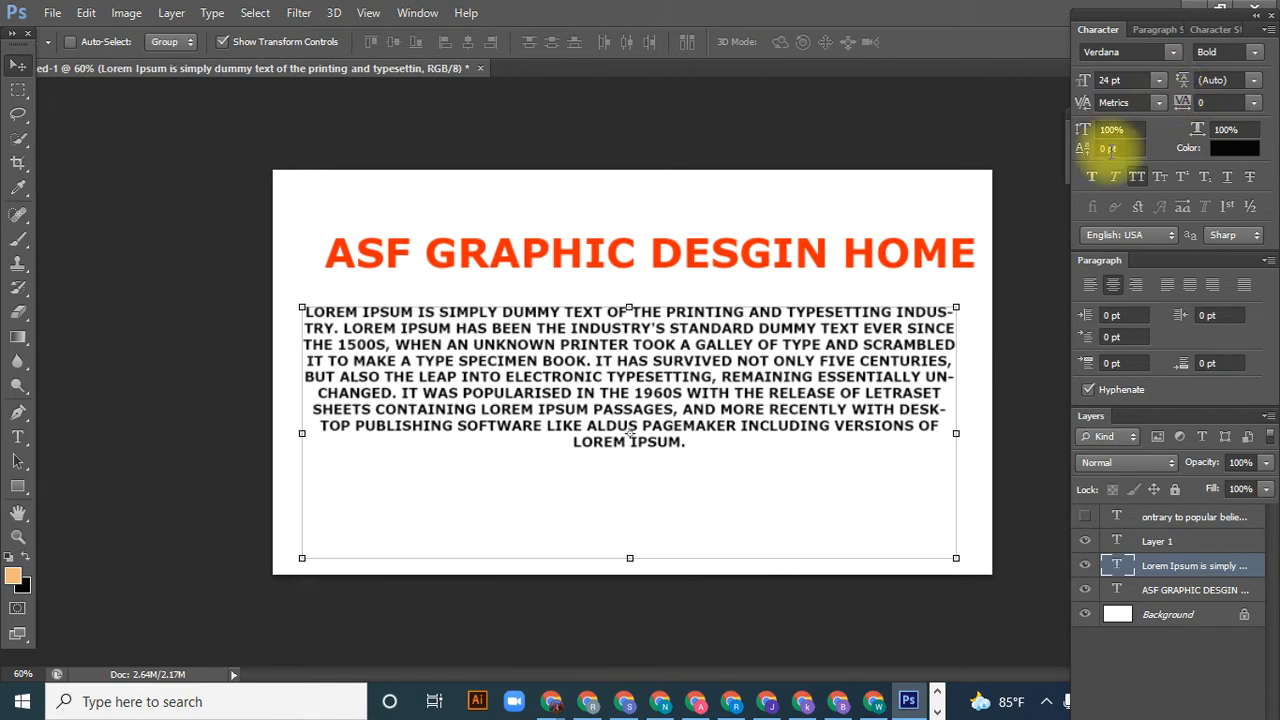
- Move the Lorem Ipsum paragraph down and right, clear of the heading, and look at its kerning options
left_click_drag(532, 345, 534, 400)
left_click_drag(818, 231, 858, 261)
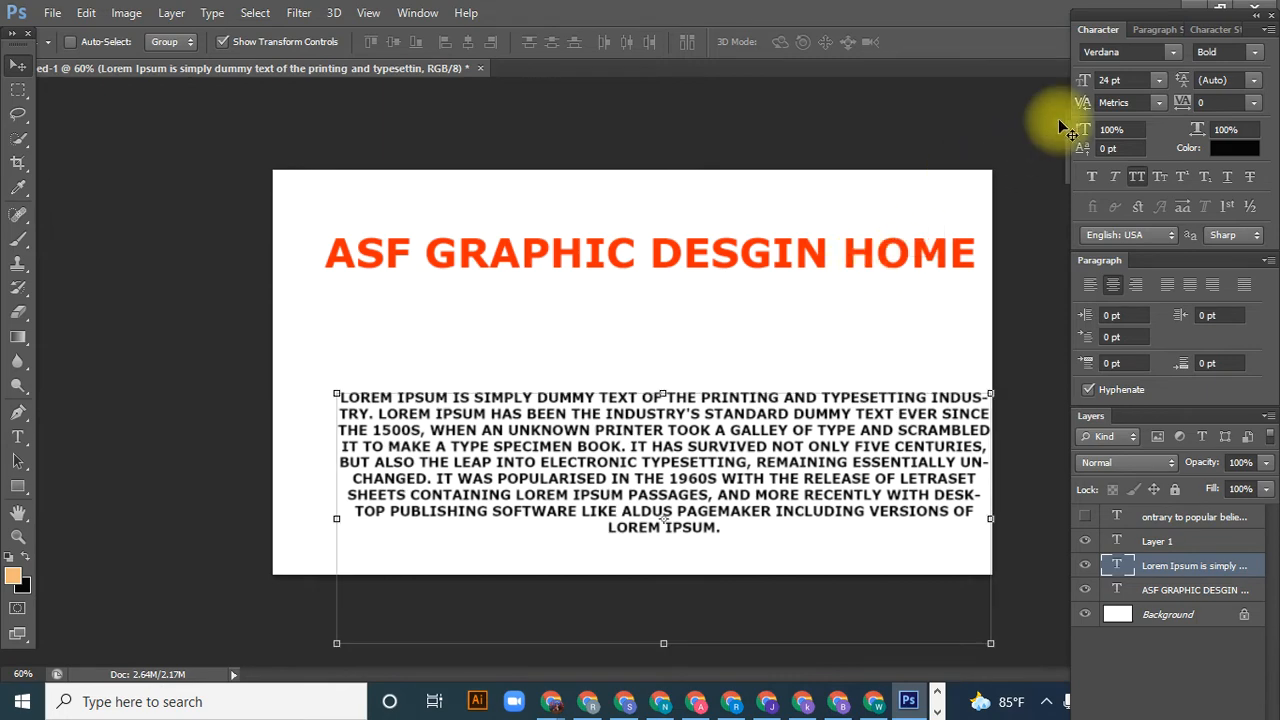
left_click(1160, 103)
left_click(1162, 105)
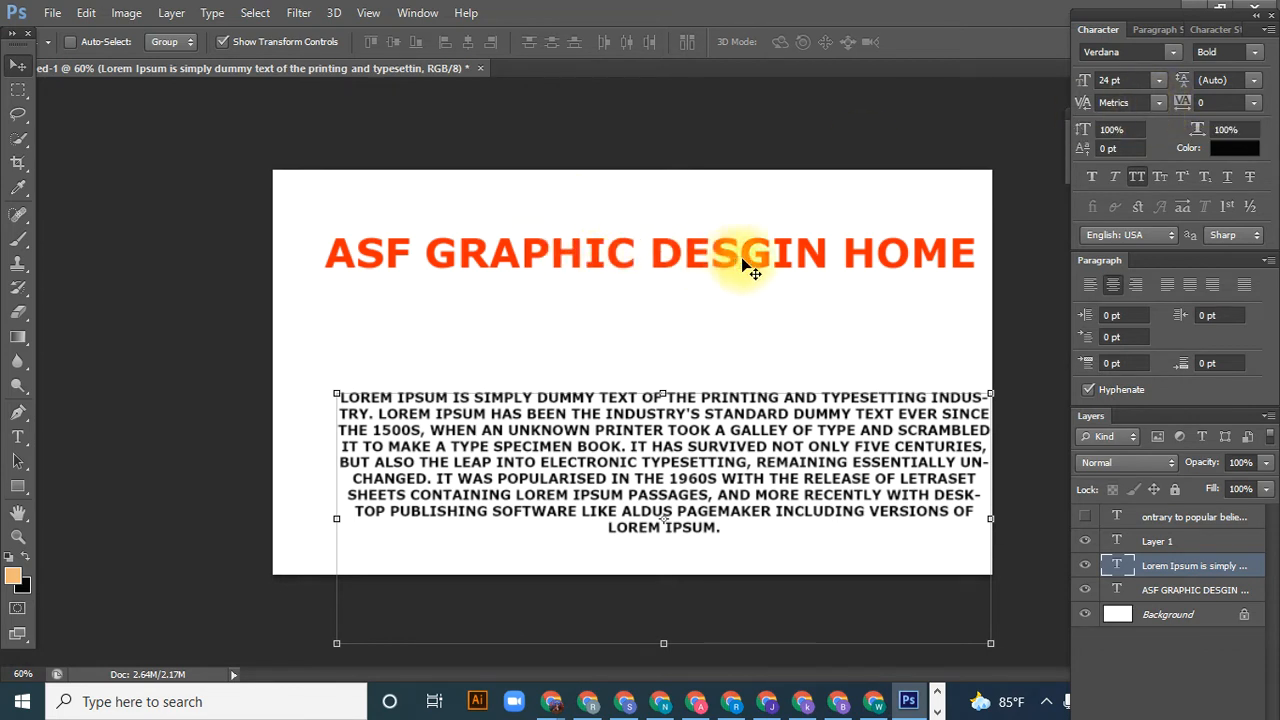
- Place the text cursor between the O and M of HOME in the heading and set the kerning to -100
left_click(15, 441)
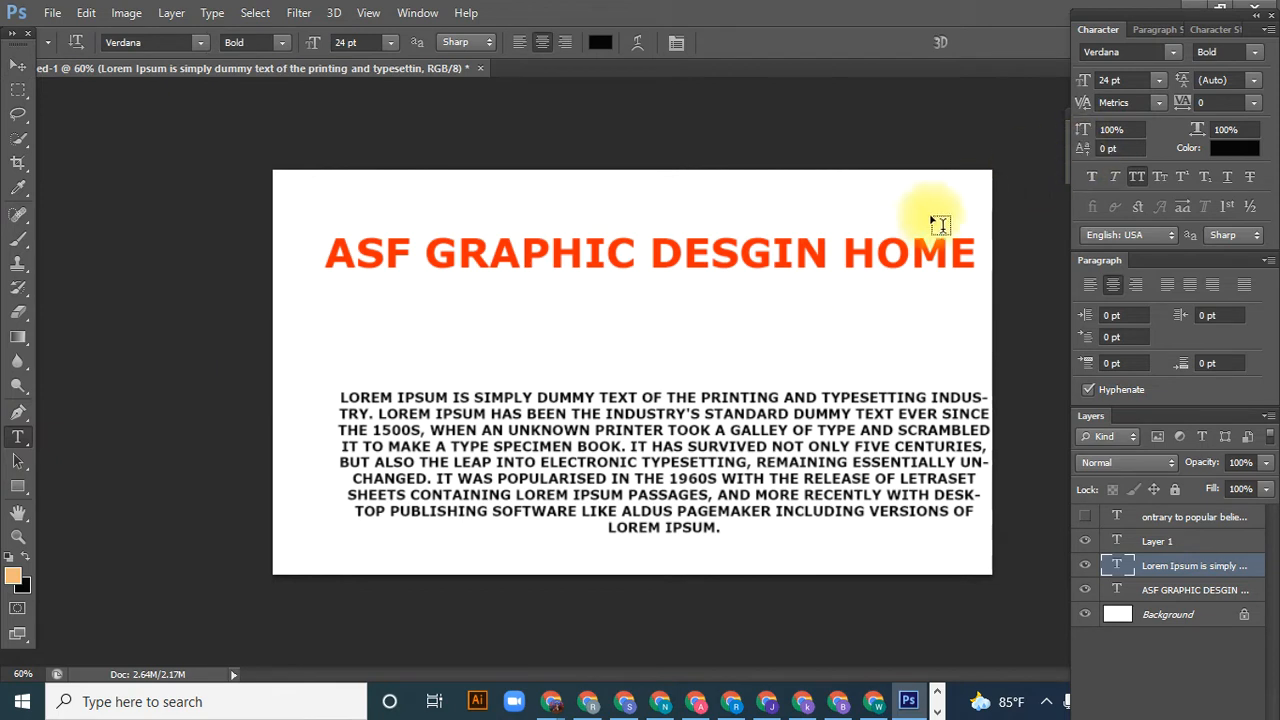
left_click(910, 245)
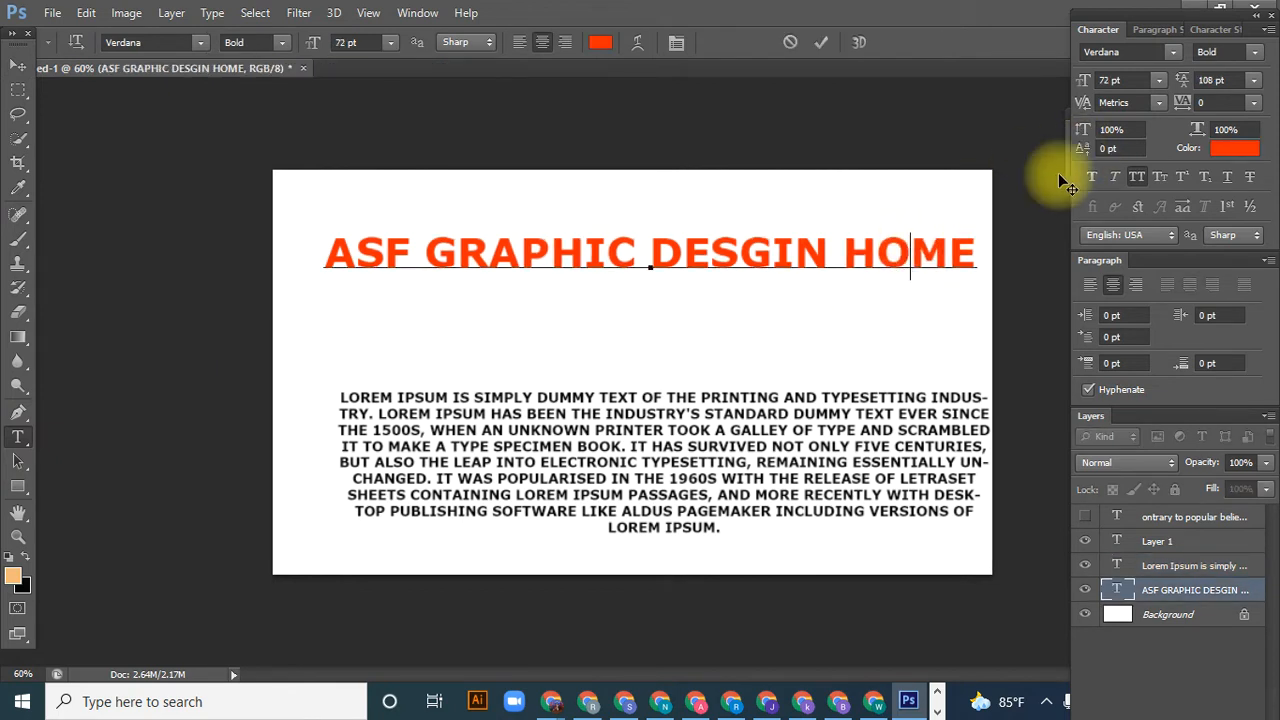
left_click(1158, 105)
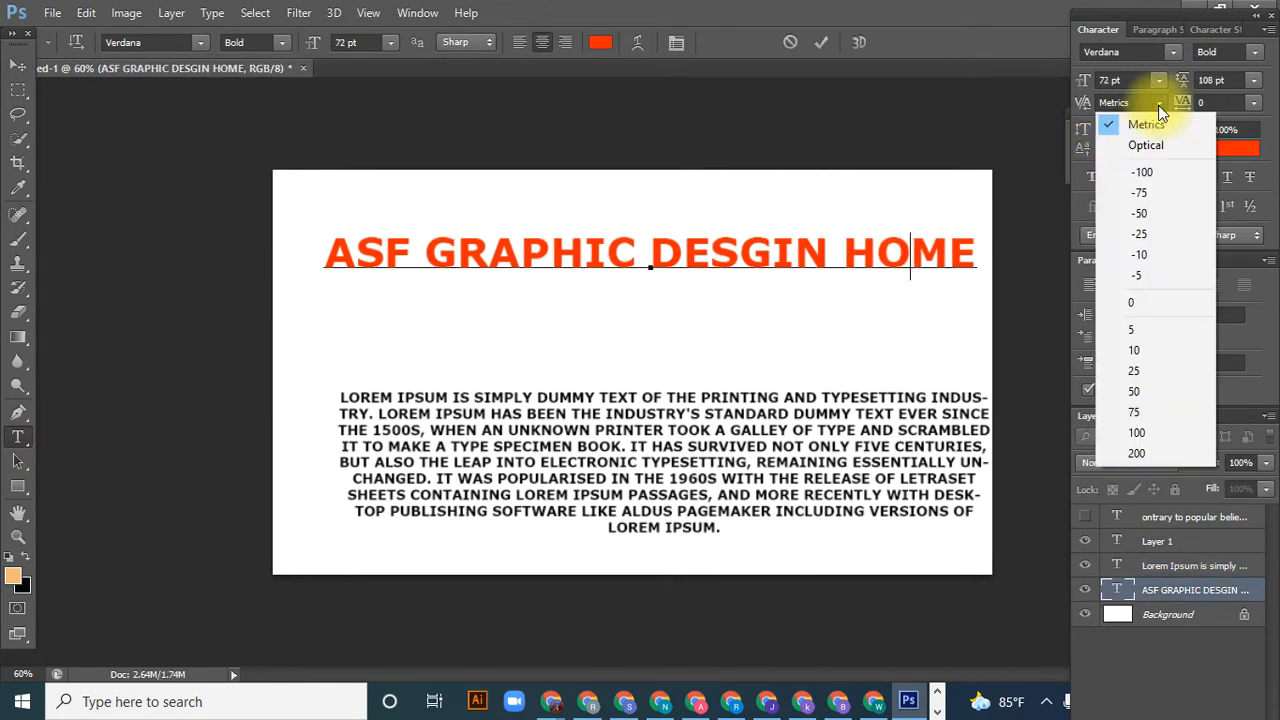
left_click(1148, 172)
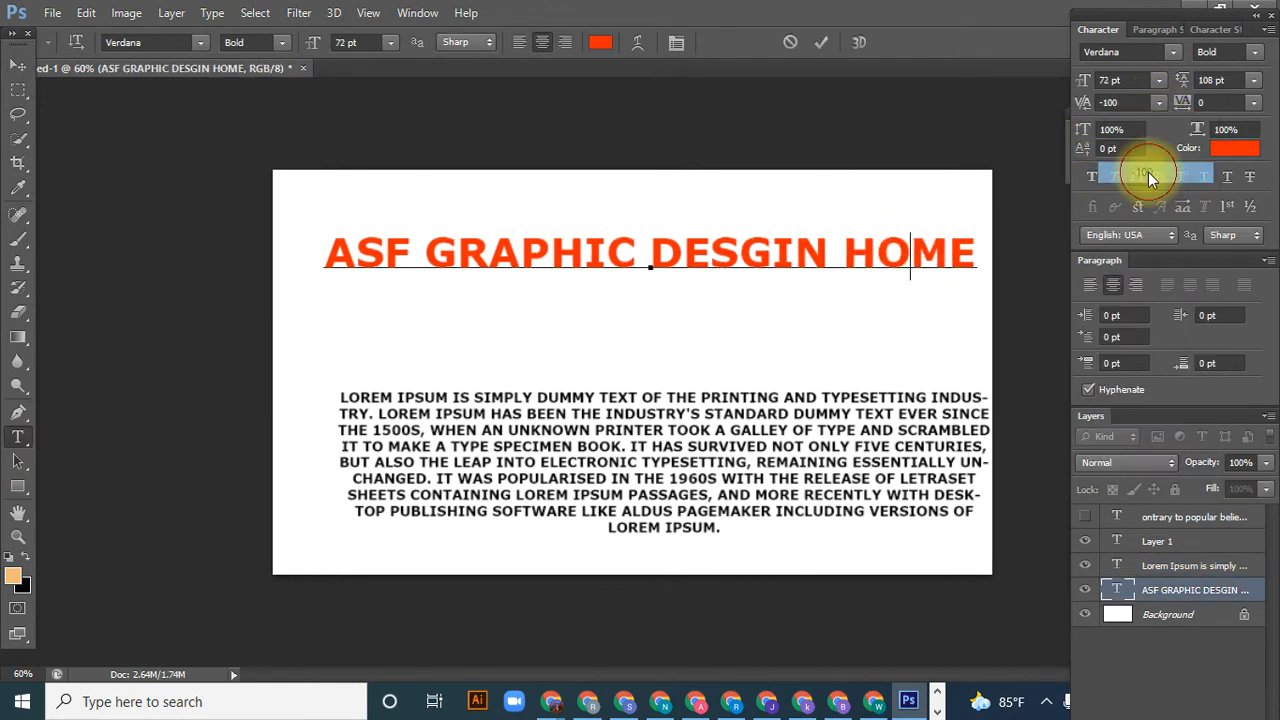
- Set the kerning between the O and M of HOME to 200
left_click(1139, 102)
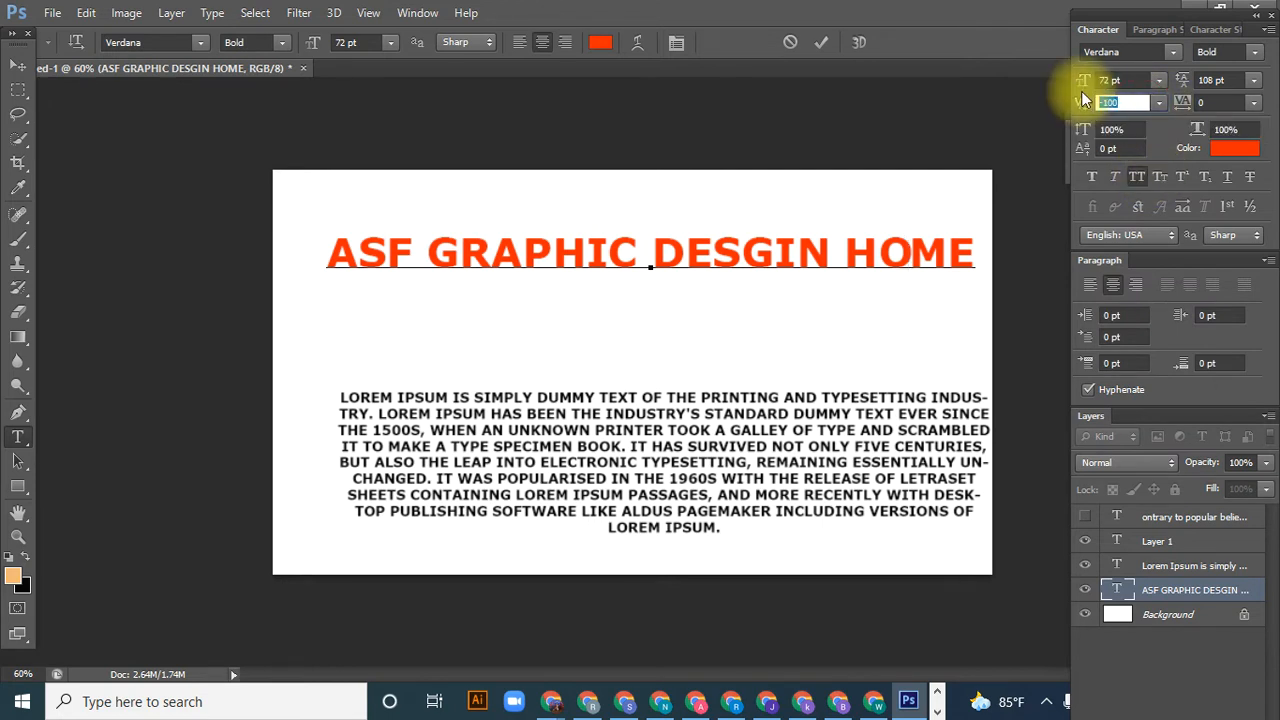
left_click(1158, 102)
left_click(1158, 102)
left_click(1158, 102)
left_click(1128, 108)
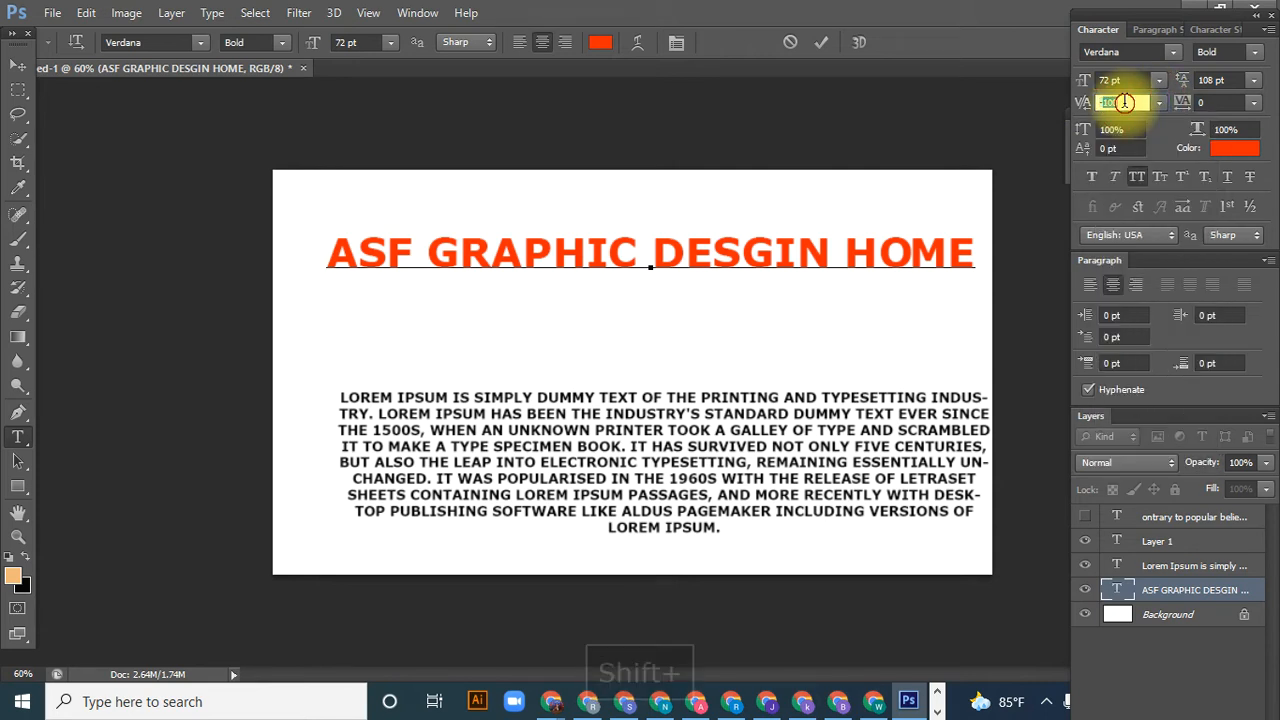
type("200")
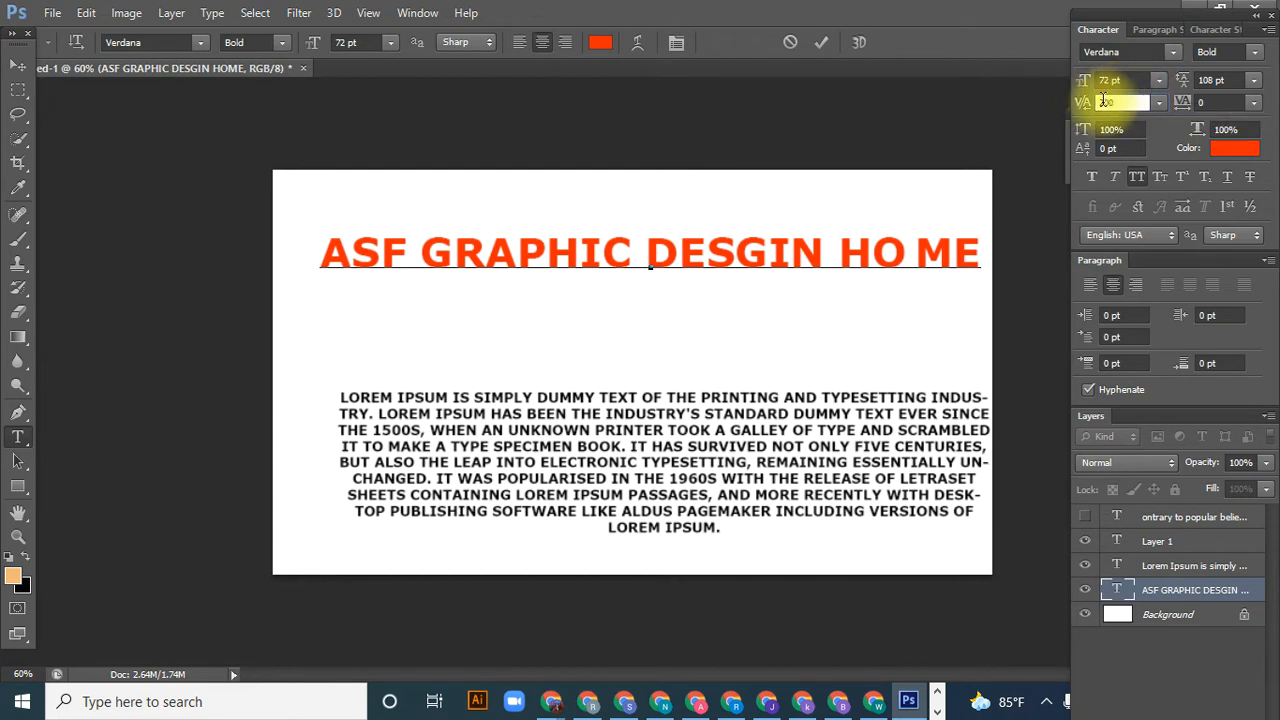
key("Return")
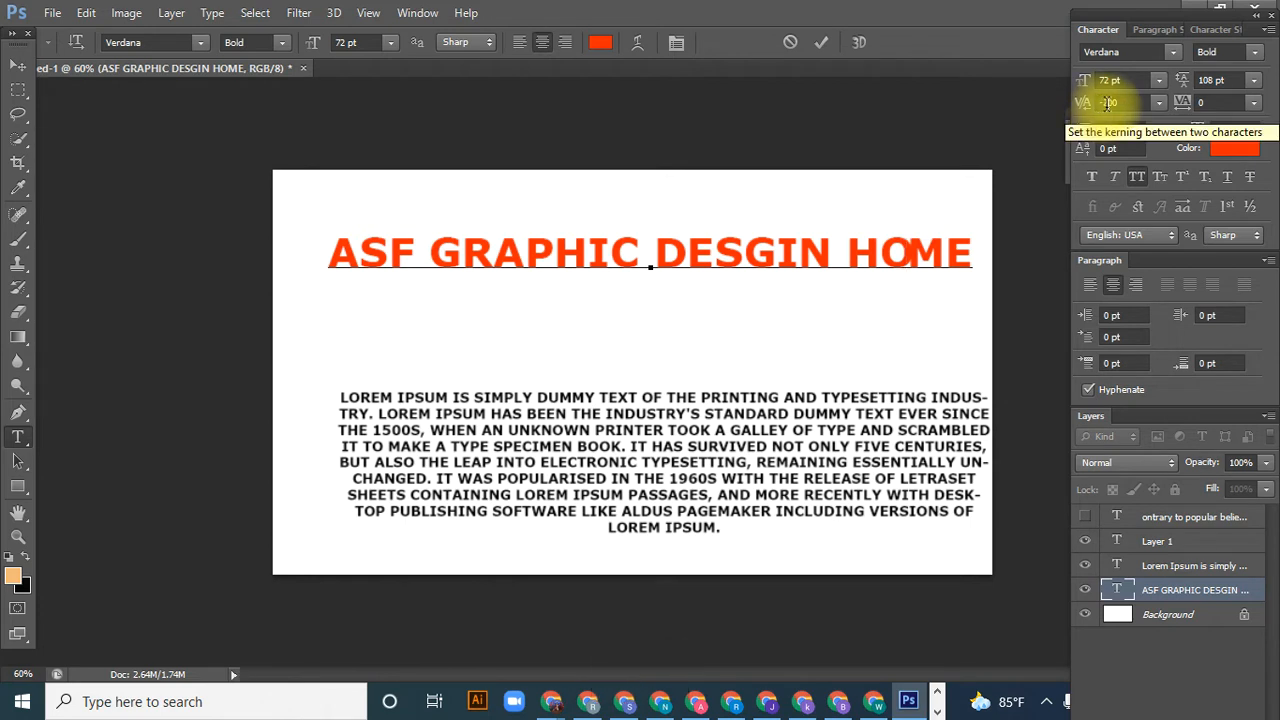
- Tighten the kerning between the O and M of HOME to -200, followed by -300
left_click(1100, 103)
type("-")
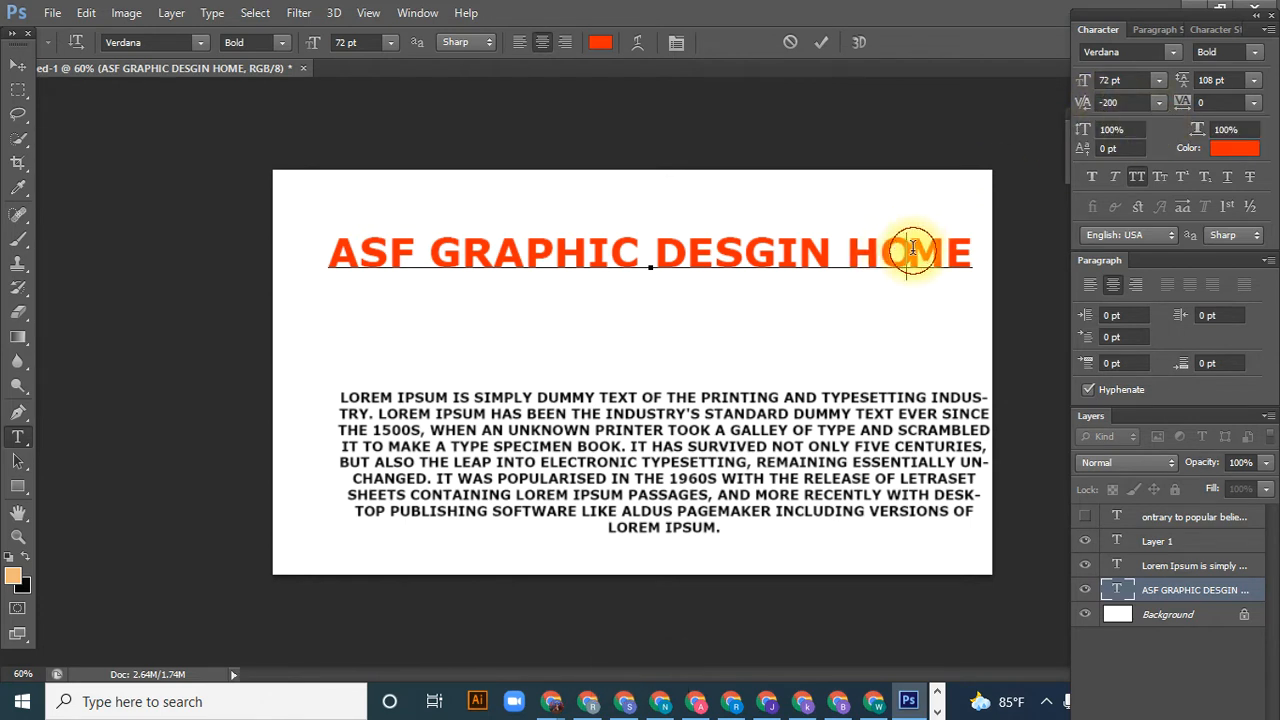
left_click(1112, 103)
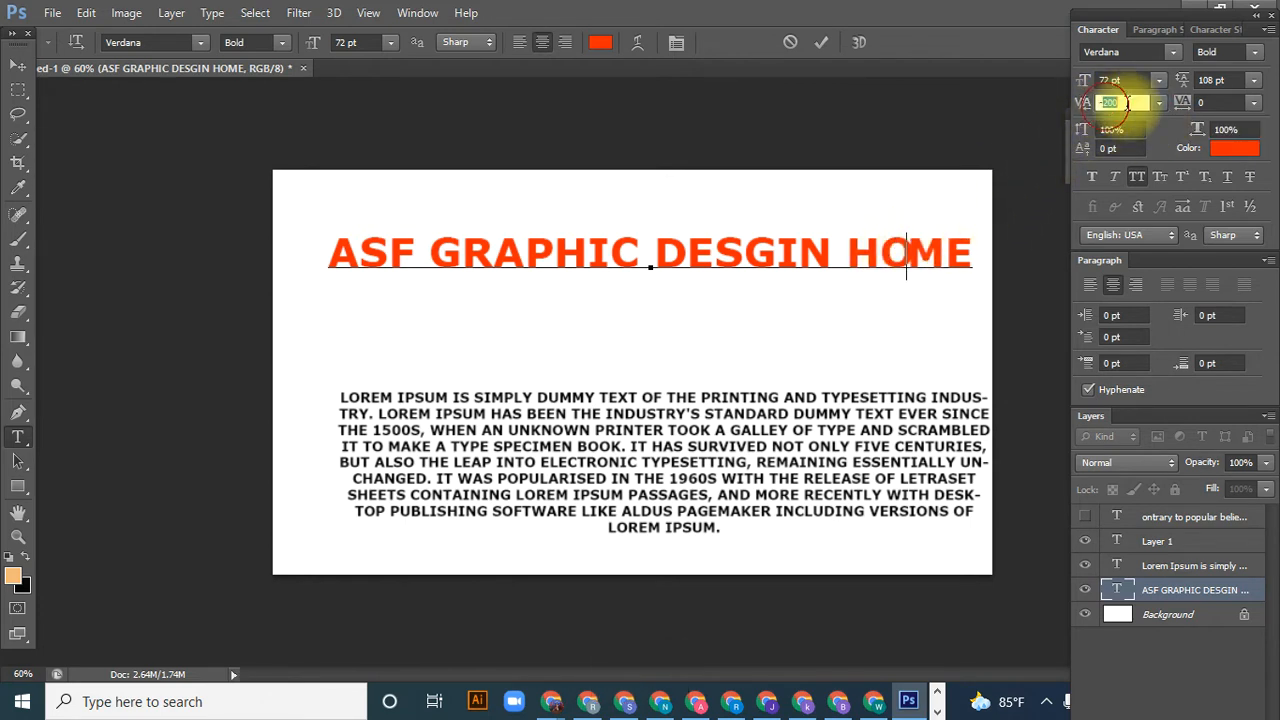
type("-300")
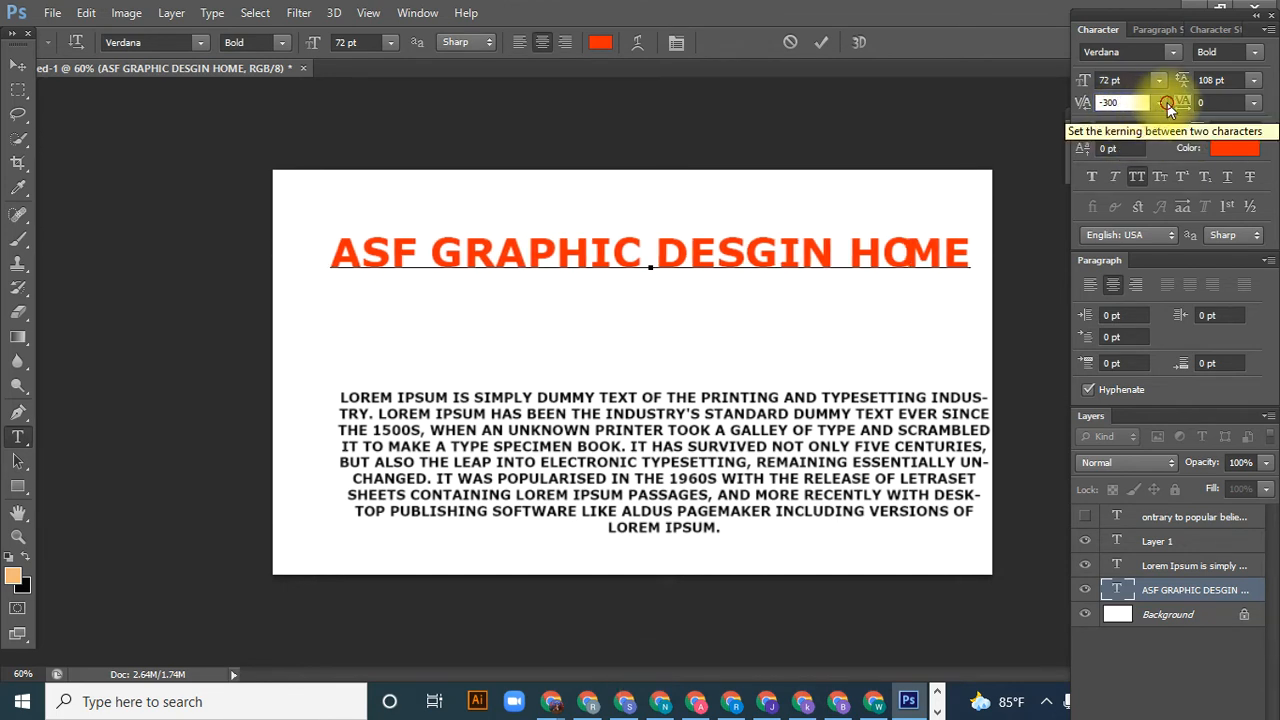
- Widen the kerning between the O and M of HOME to 200, followed by 300
left_click(1159, 102)
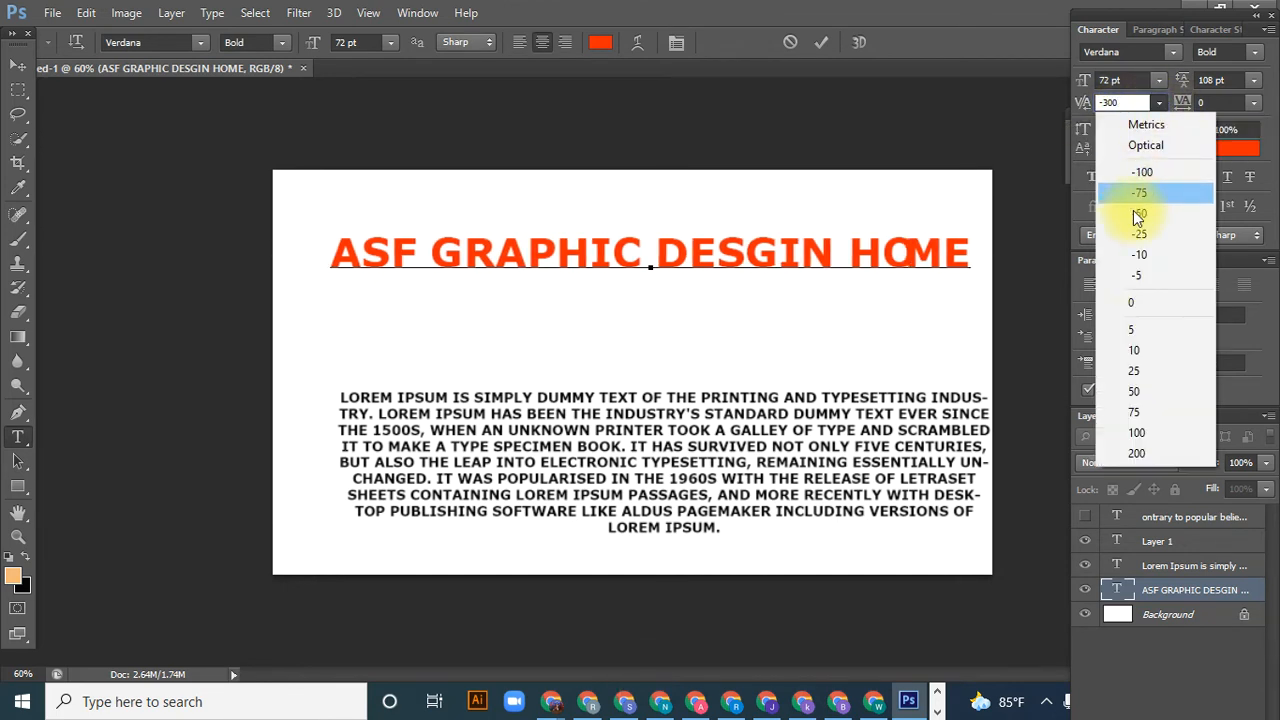
left_click(1135, 454)
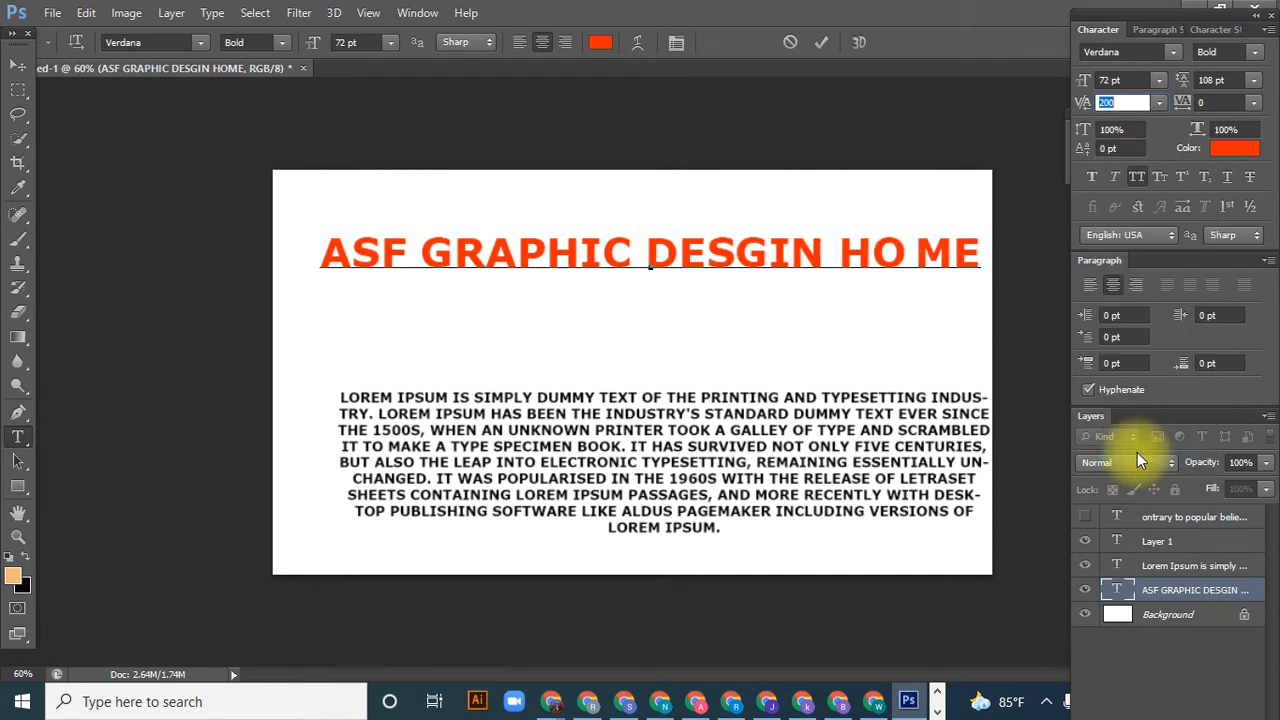
left_click(915, 252)
left_click(1108, 103)
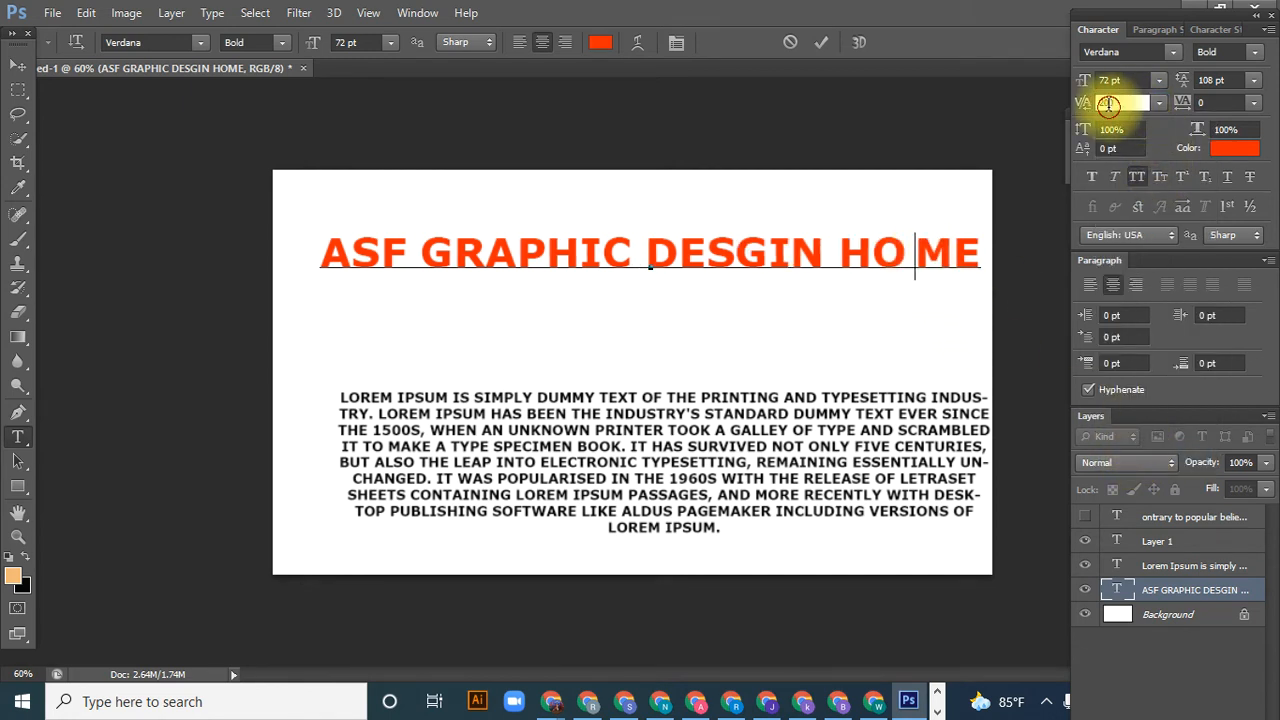
type("30")
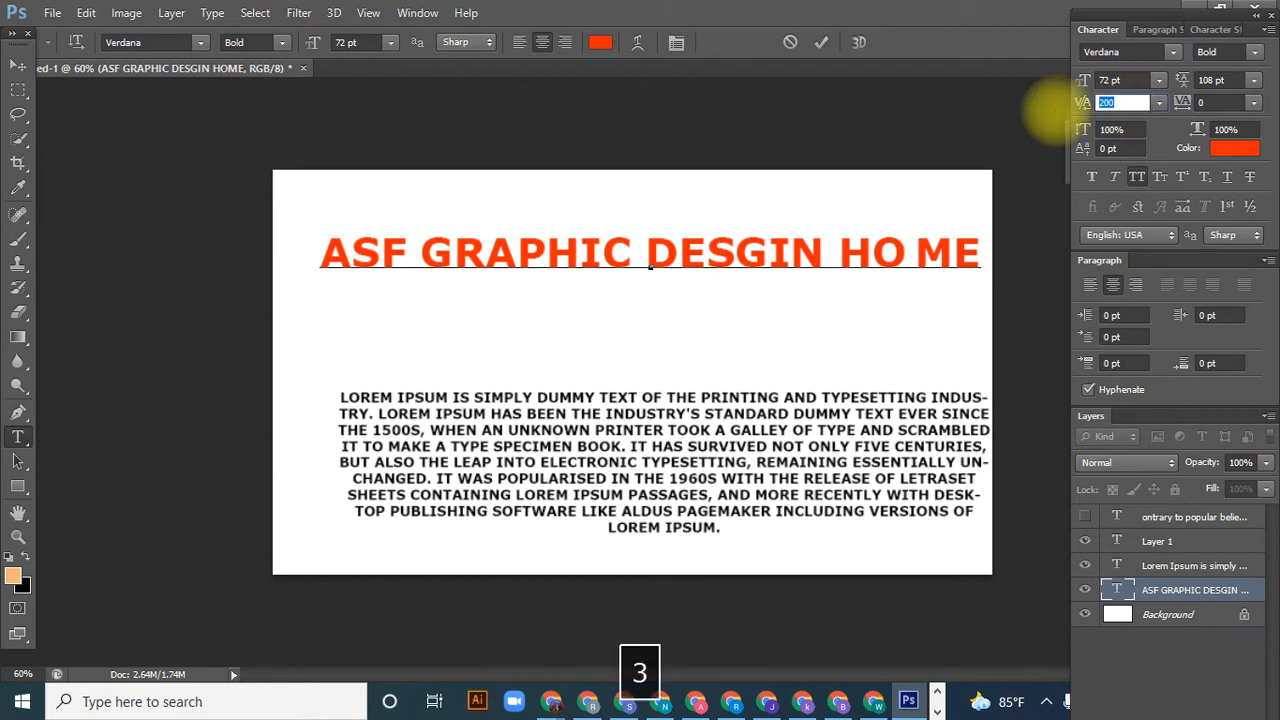
type("0")
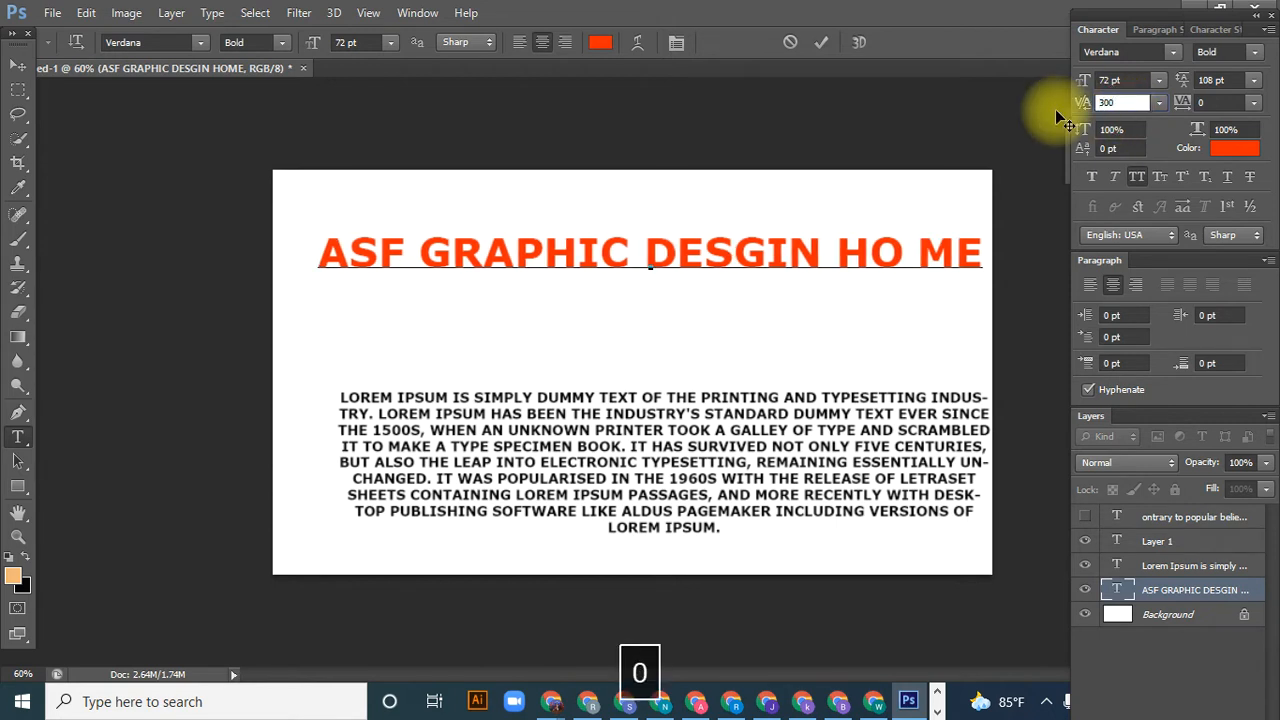
- Reset the kerning between the O and M of HOME to 0 and deselect the heading layer, keeping the Horizontal Type tool
left_click(1158, 102)
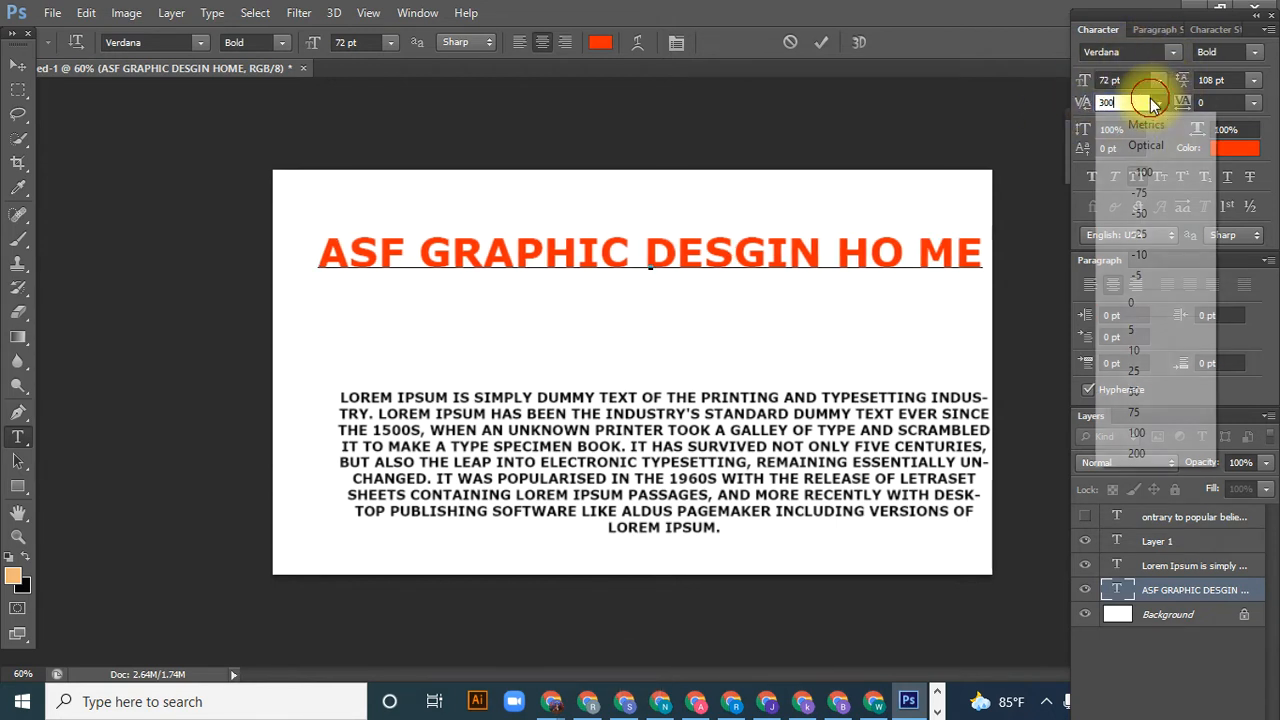
left_click(1118, 310)
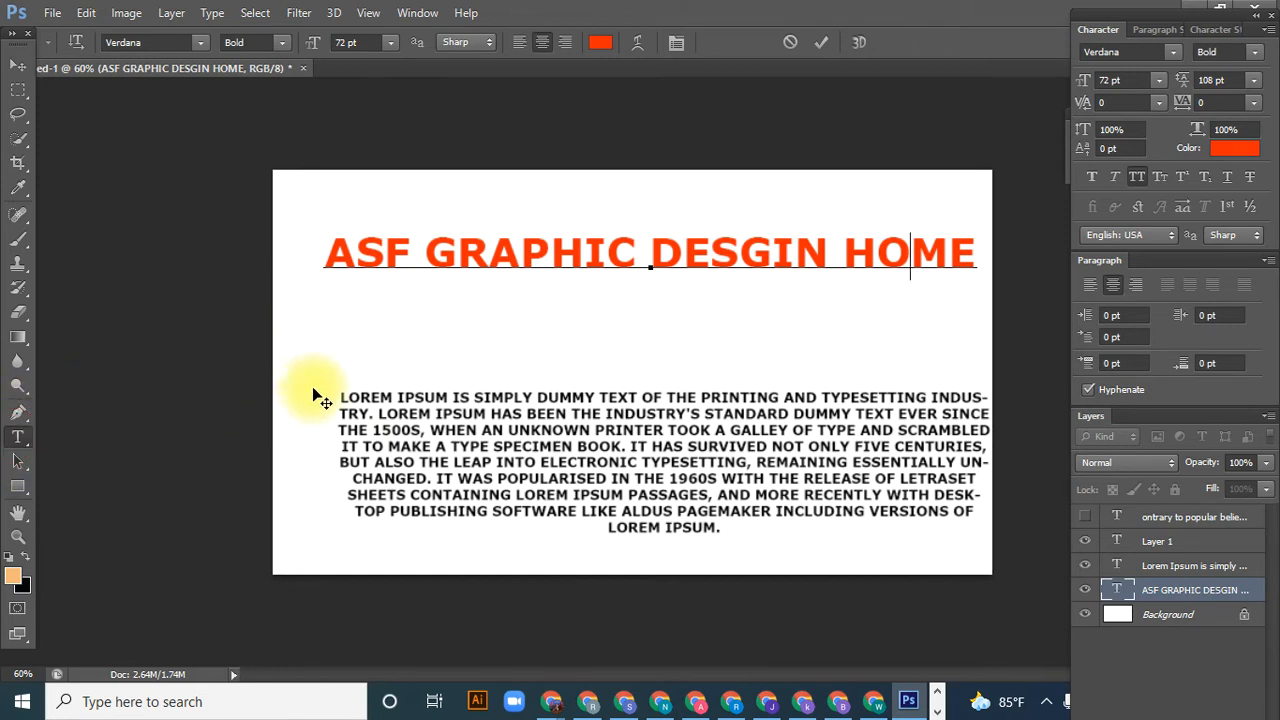
right_click(17, 437)
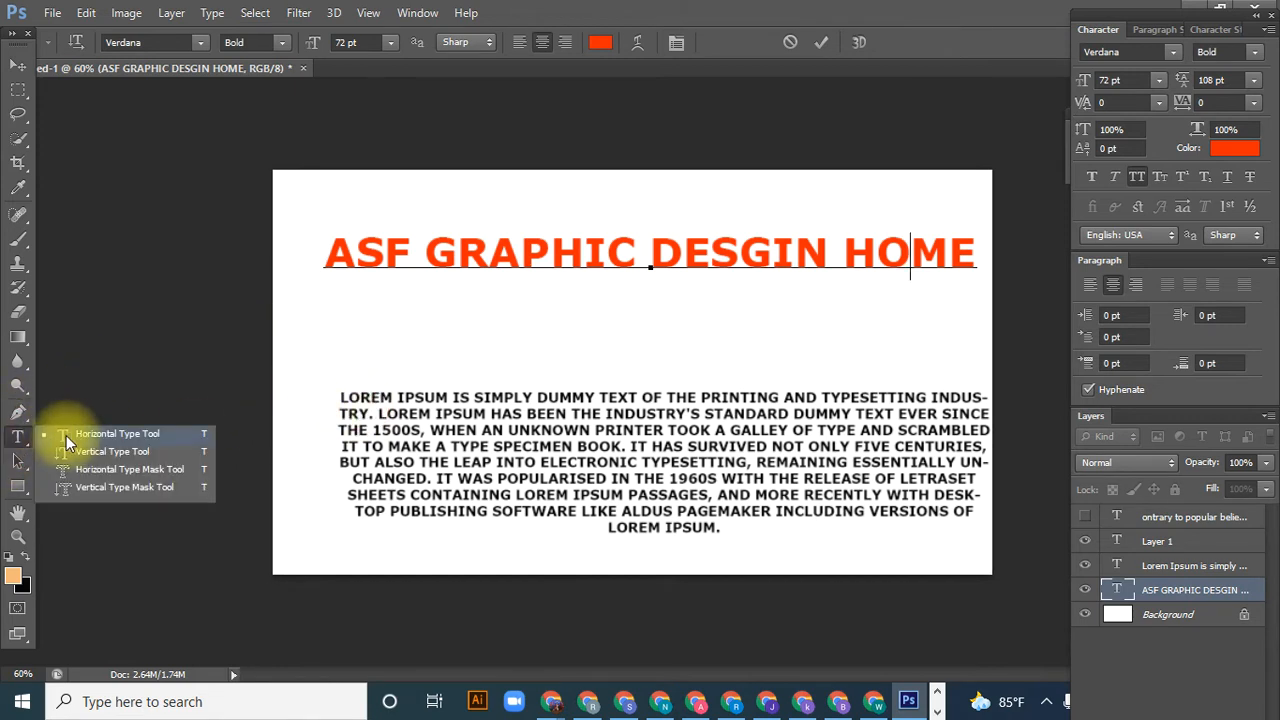
left_click(72, 432)
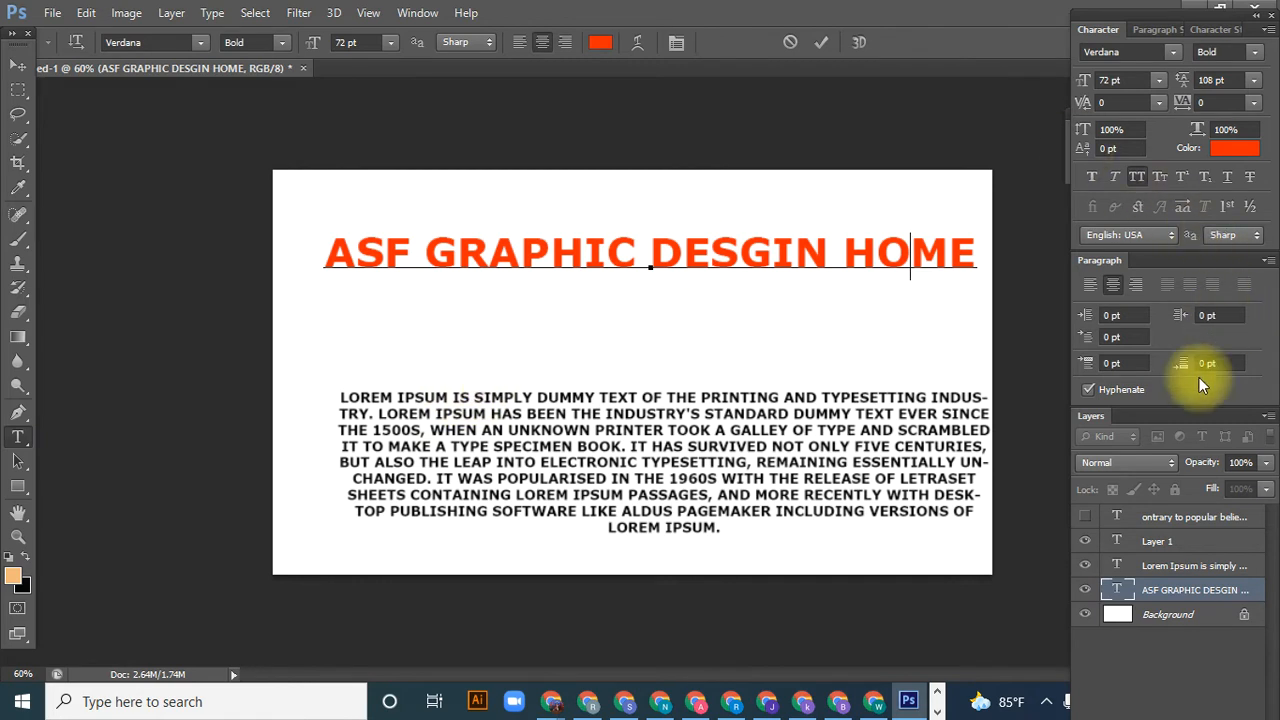
left_click(1169, 598)
left_click(1160, 634)
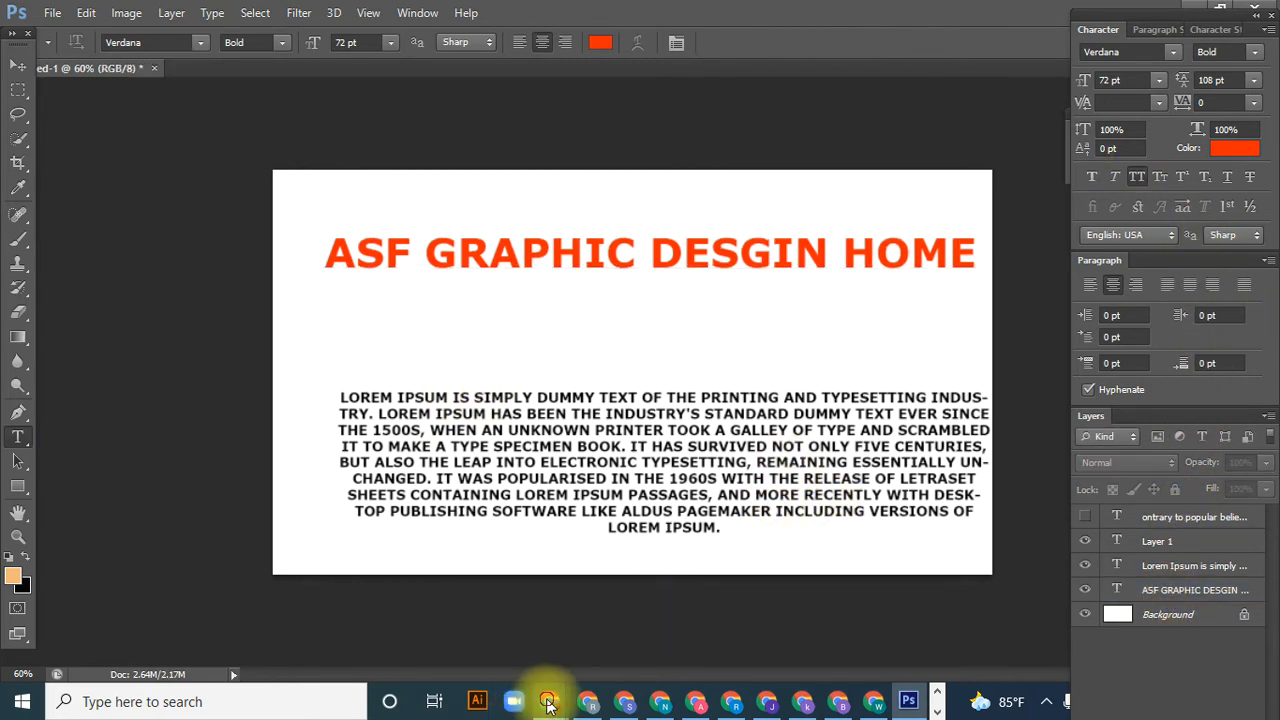
- Switch to the lipsum.com page in Chrome and copy the words "Lorem Ipsum is simply dummy text" from the first paragraph
mouse_move(550, 701)
left_click(630, 645)
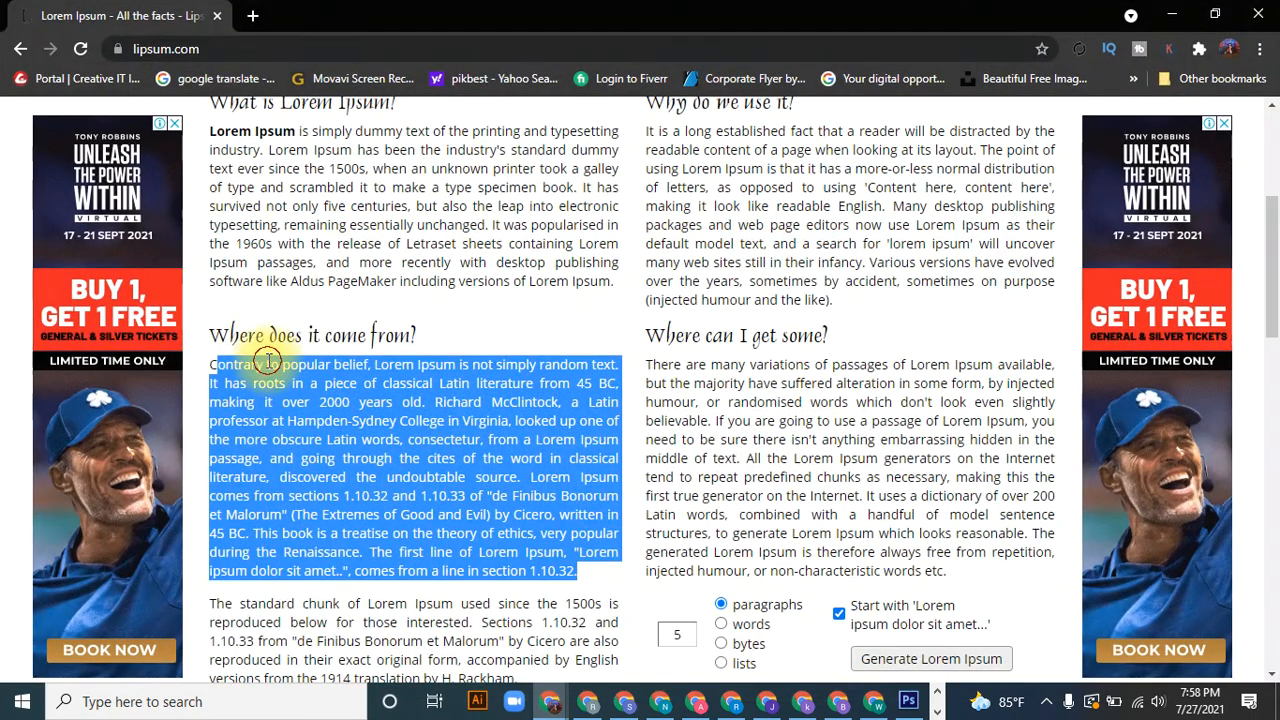
left_click(200, 133)
left_click_drag(212, 131, 435, 130)
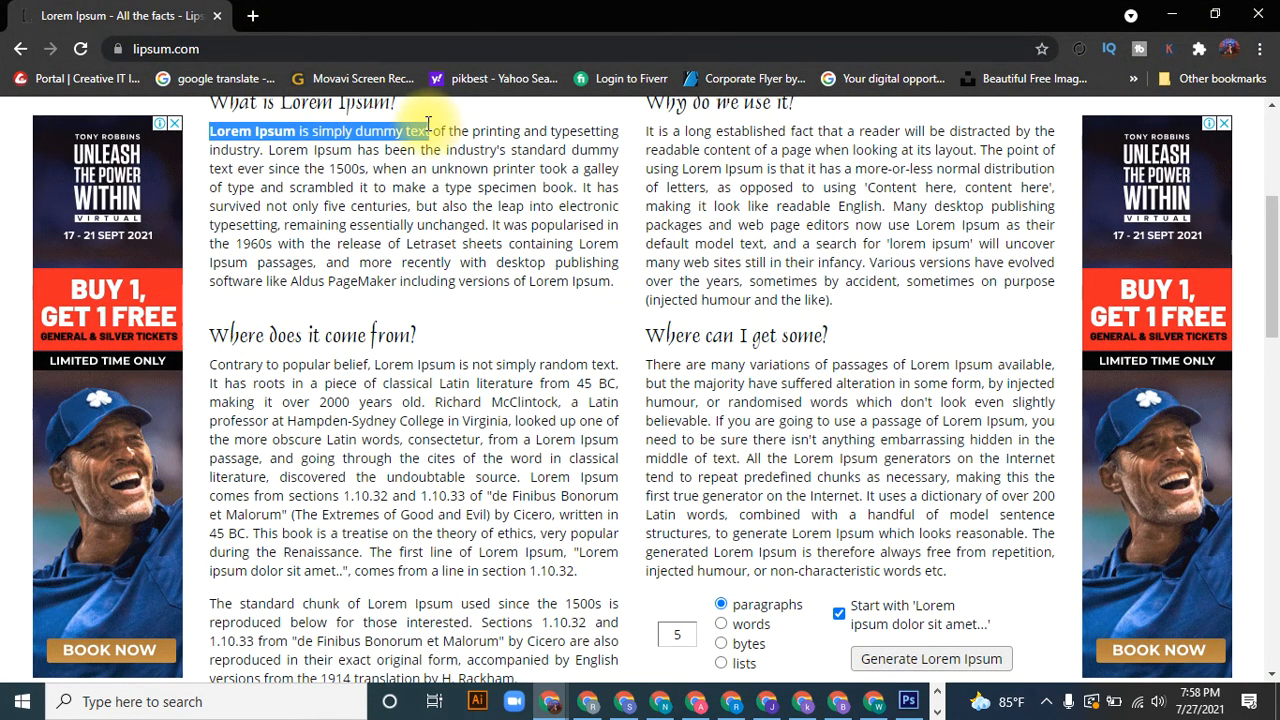
key("ctrl+c")
- Back in Photoshop, paste the copied words as a new text line below the heading and move the line right and slightly down
left_click(1171, 16)
key("space")
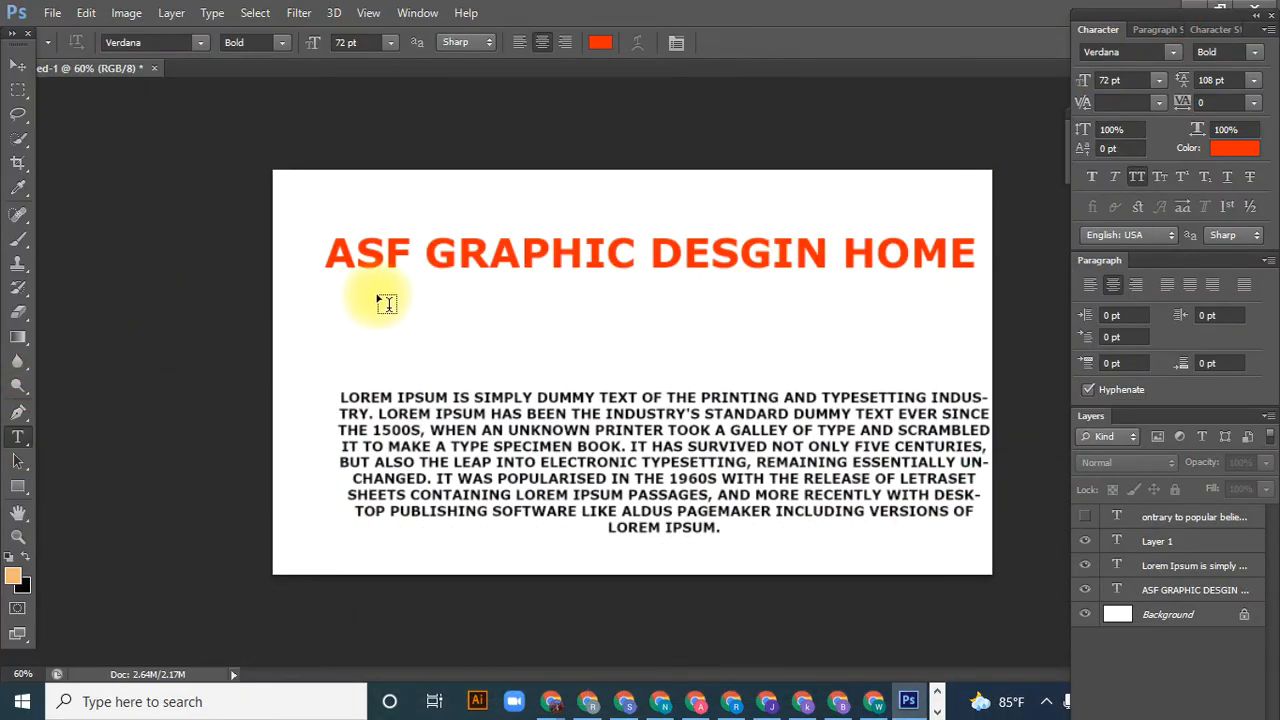
left_click(342, 298)
key("ctrl+v")
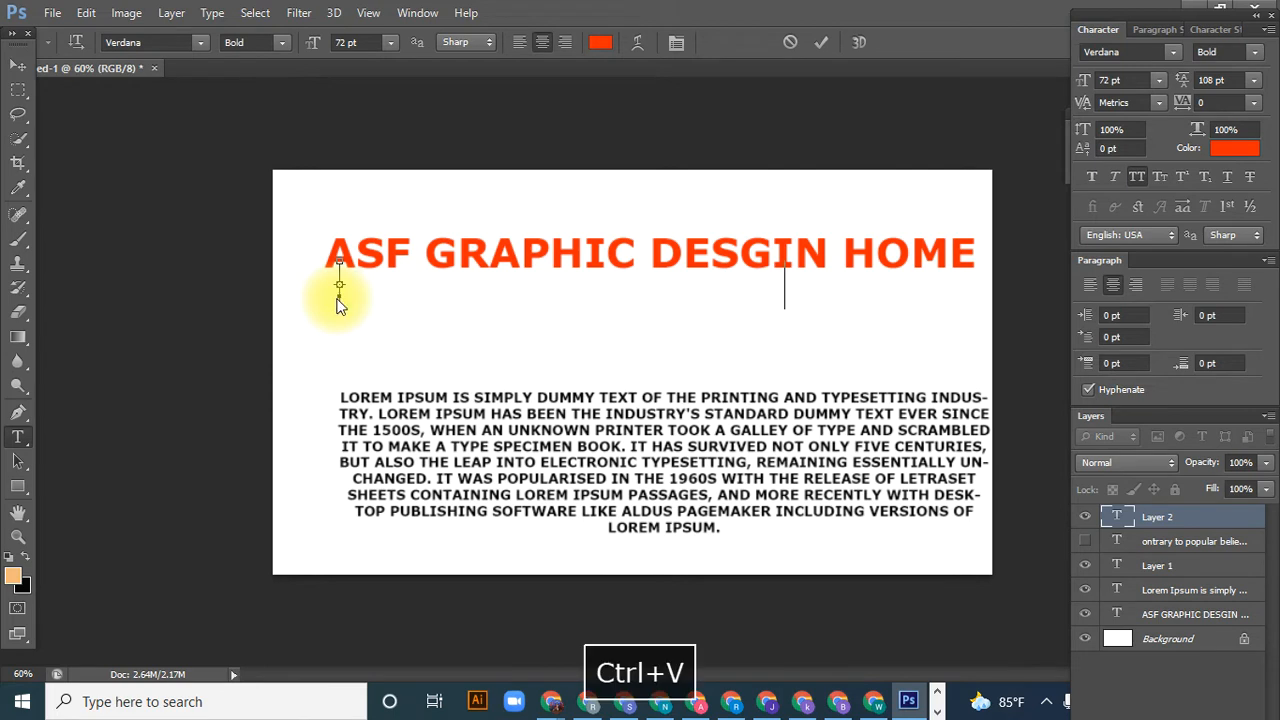
left_click(18, 64)
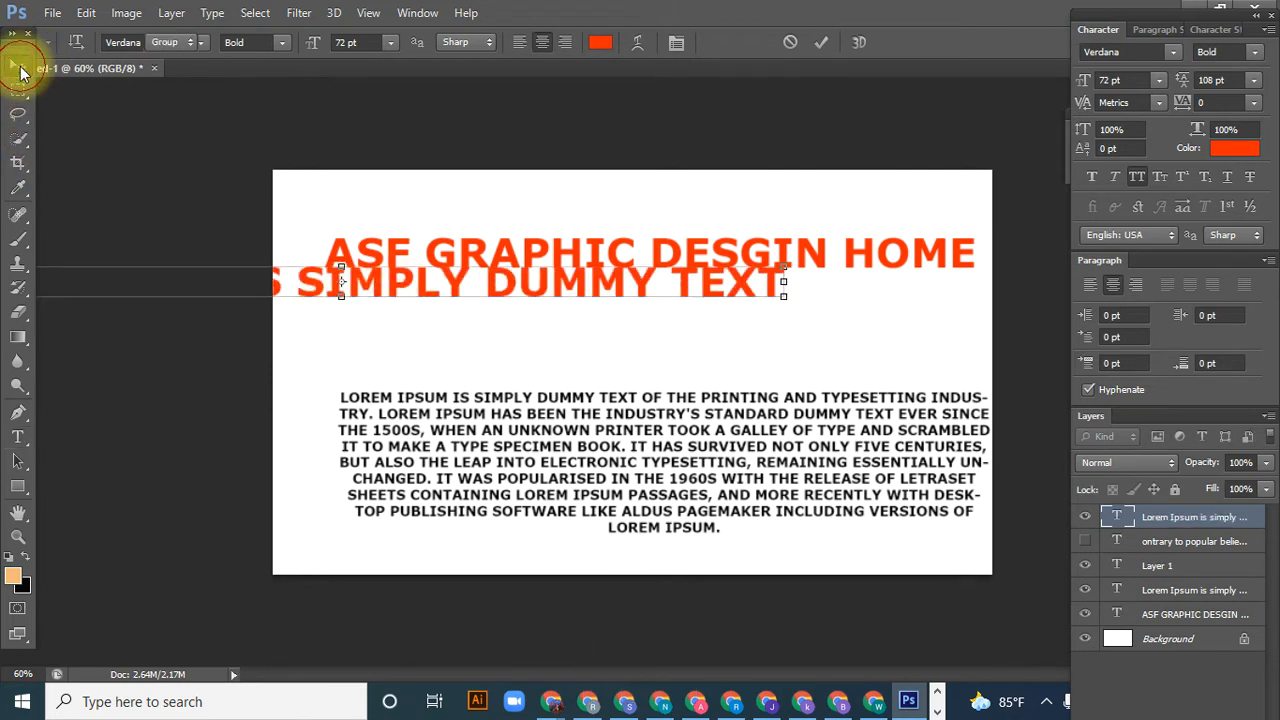
left_click_drag(314, 297, 559, 318)
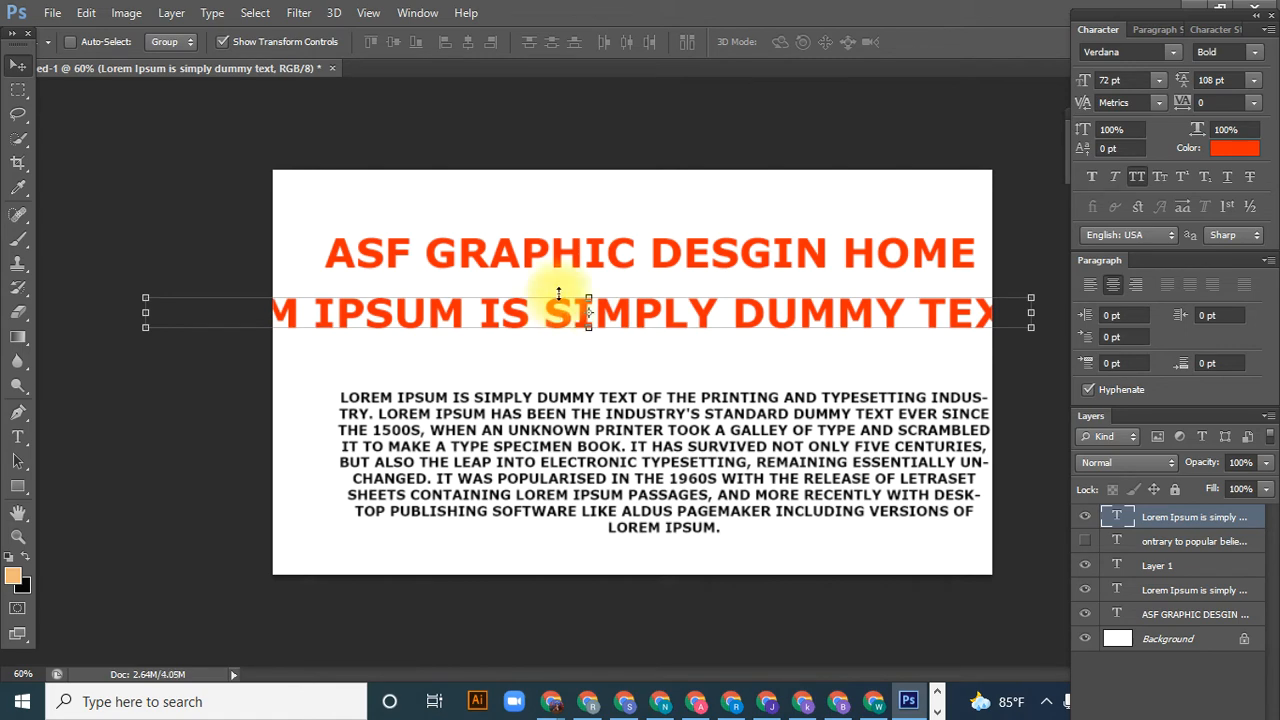
- Set the pasted line's font size to 30 pt and its text color to dark red 95210e
left_click(1157, 80)
left_click(1140, 315)
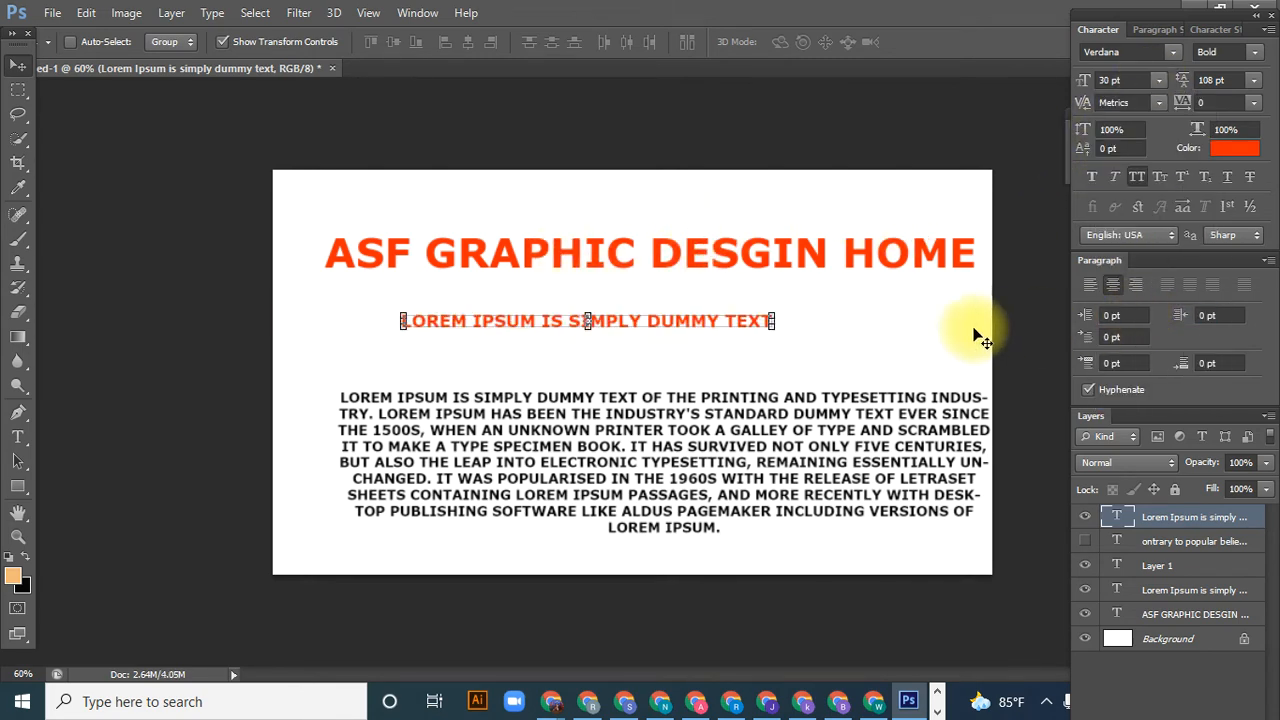
left_click(1234, 148)
key("Return")
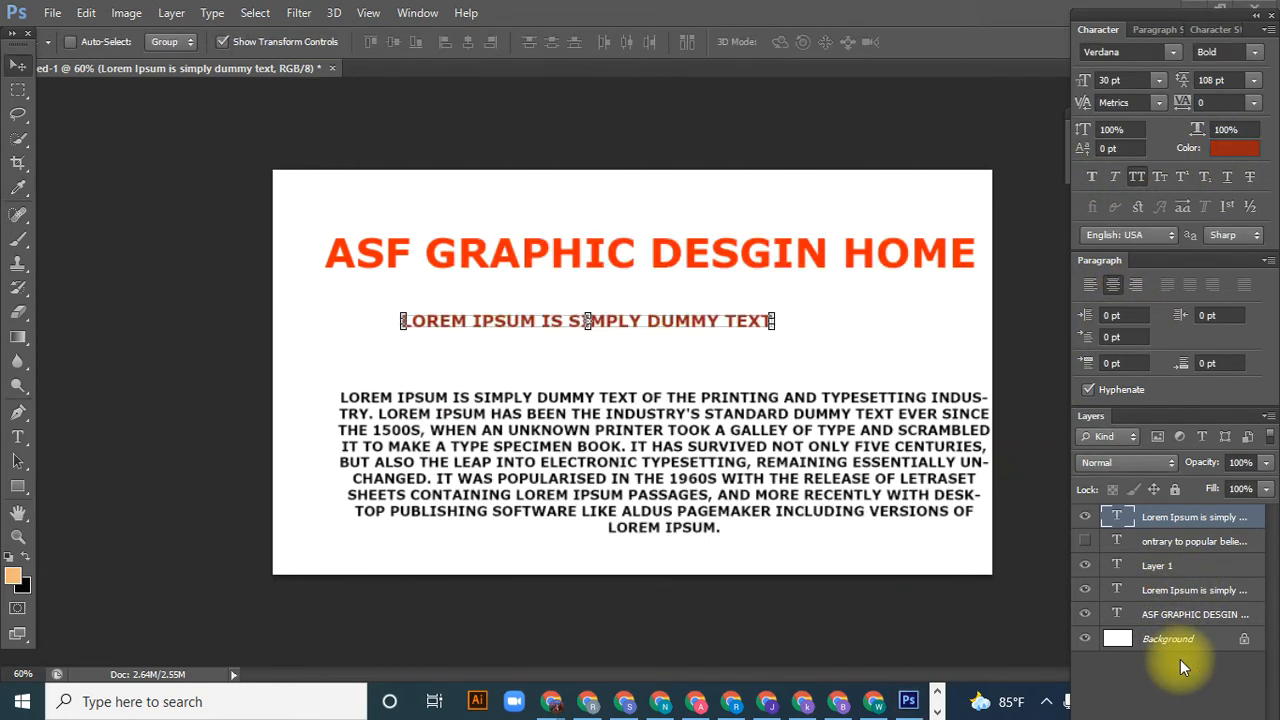
key("space")
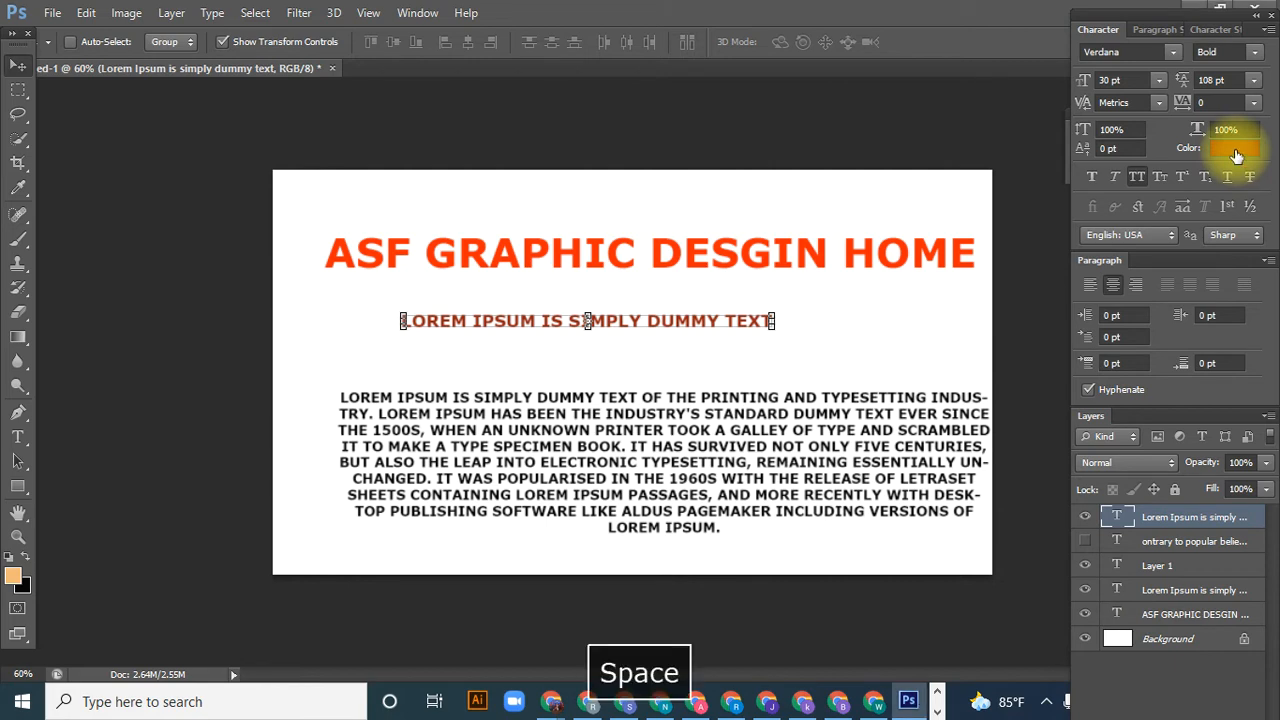
left_click(1235, 150)
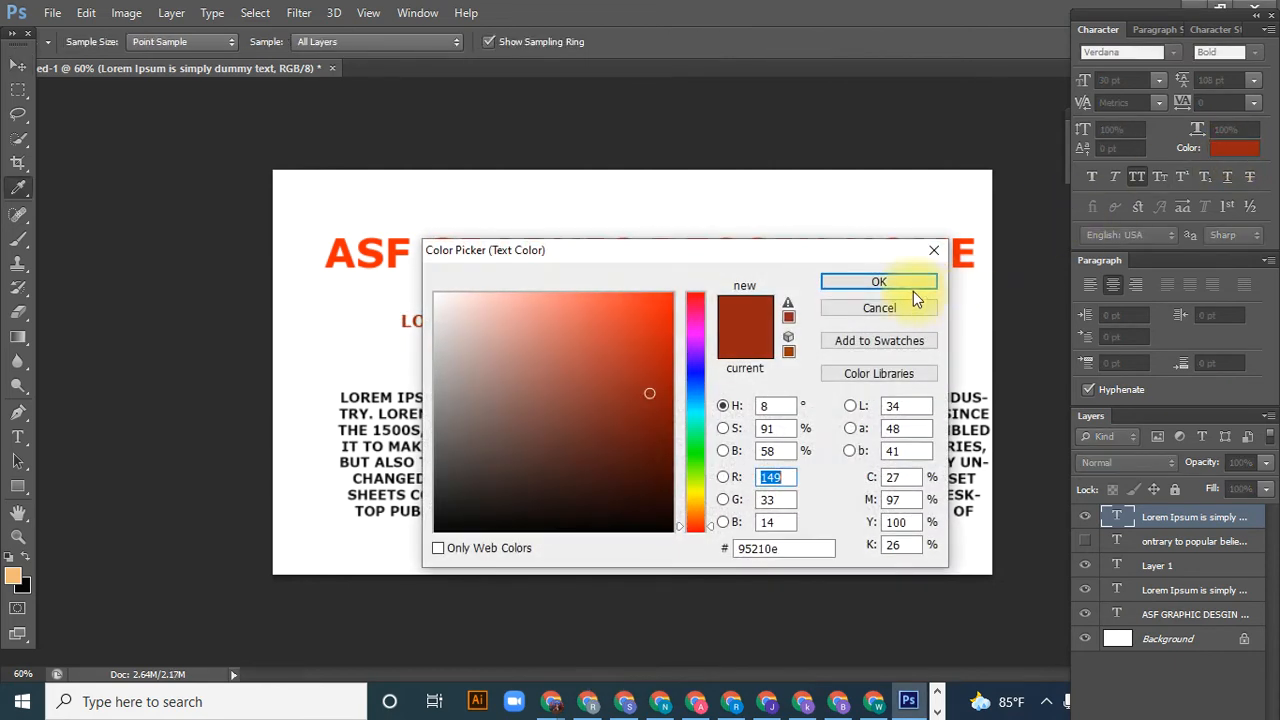
left_click(880, 282)
- Try 48 pt for the pasted line, settle on 36 pt, and move it directly beneath the heading, flush with the heading's left edge
left_click(1160, 80)
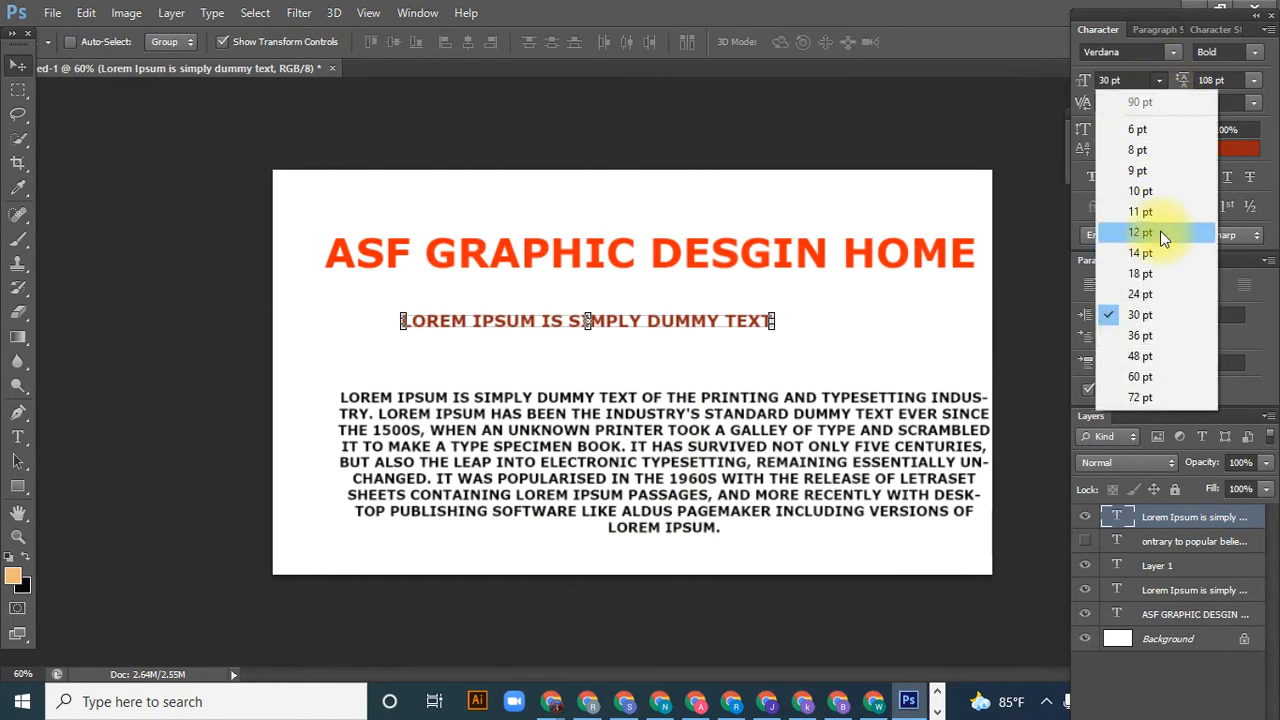
left_click(1134, 357)
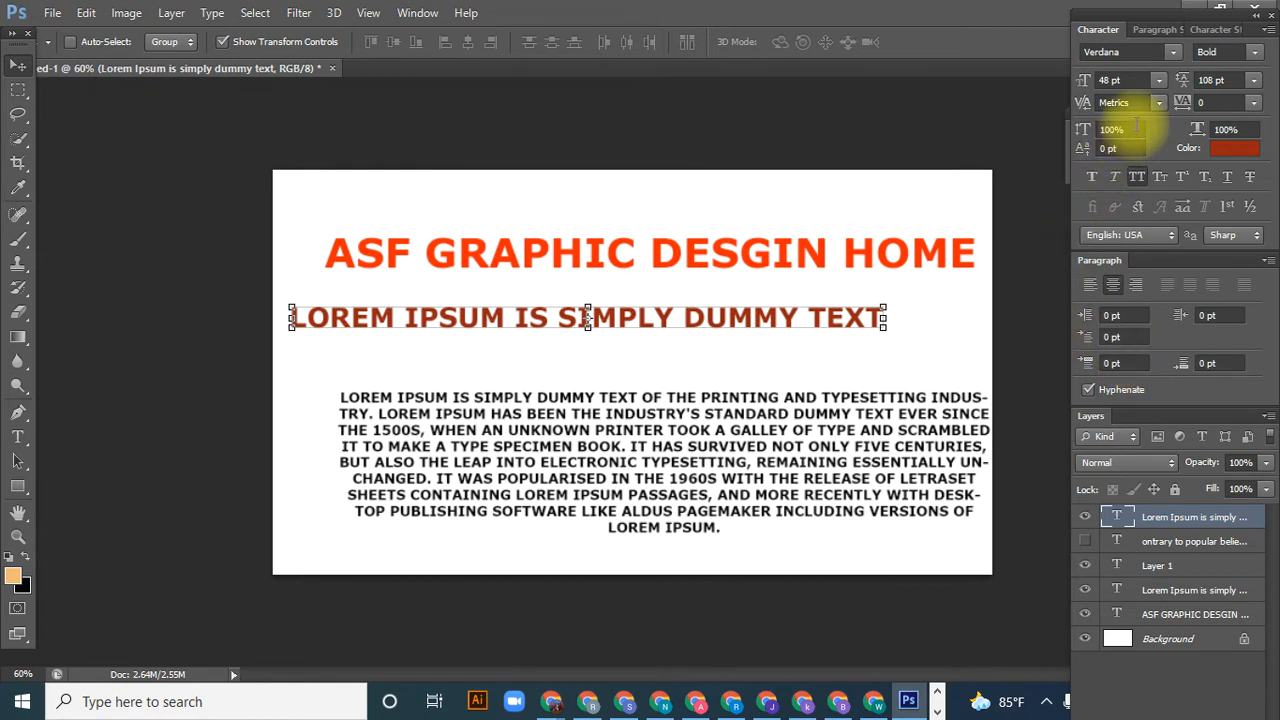
left_click(1158, 80)
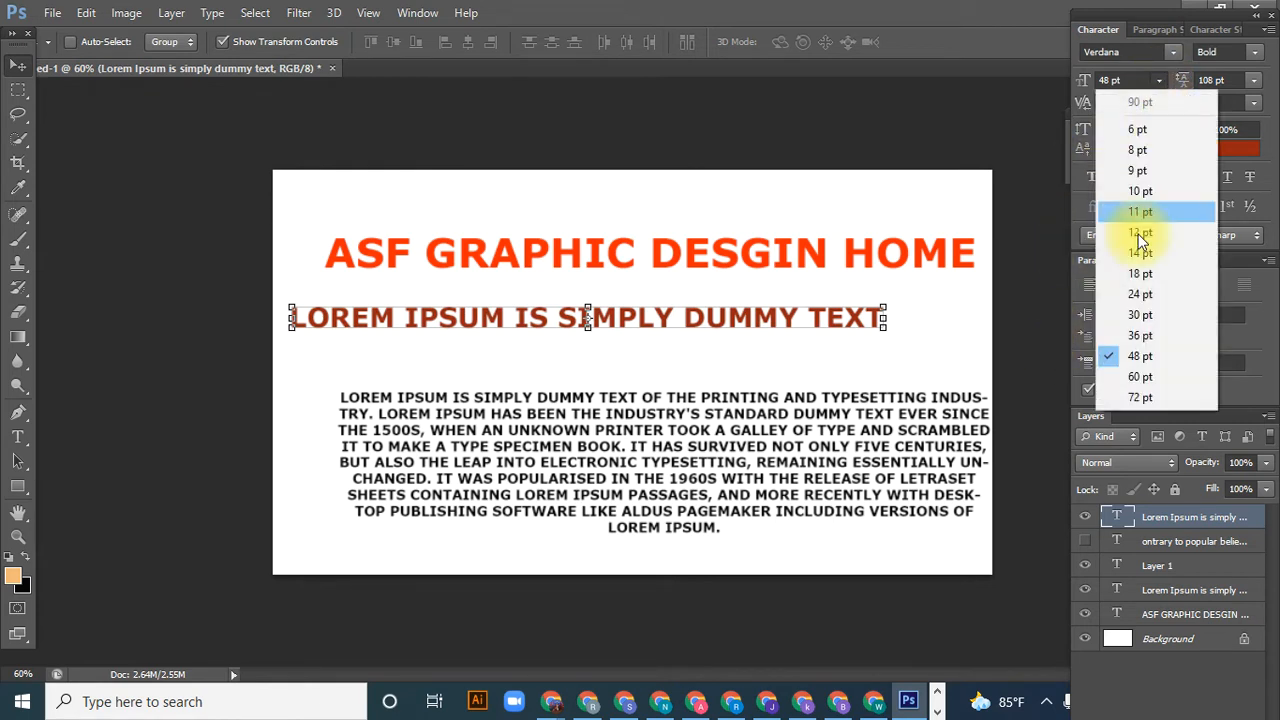
left_click(1137, 325)
left_click_drag(744, 322, 706, 286)
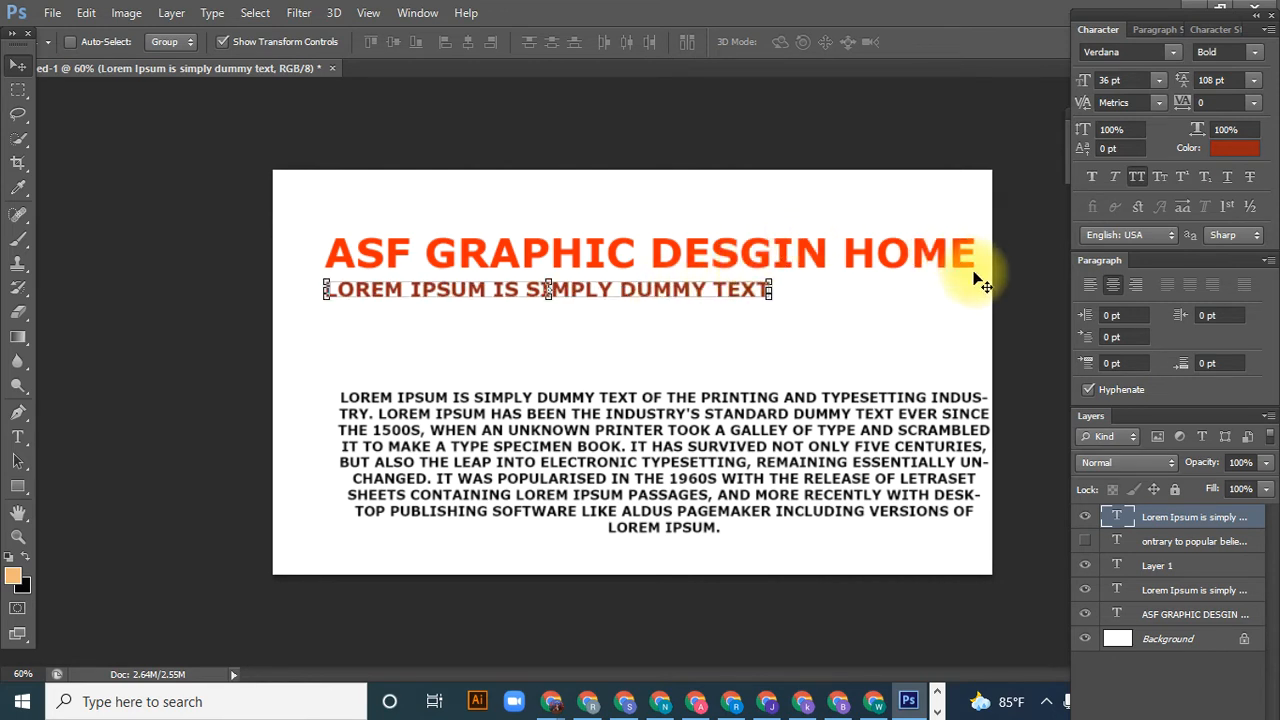
- Try tracking values of 200, 100 and -100 on the subheading, shifting it to line up with the heading's left edge
left_click(1254, 103)
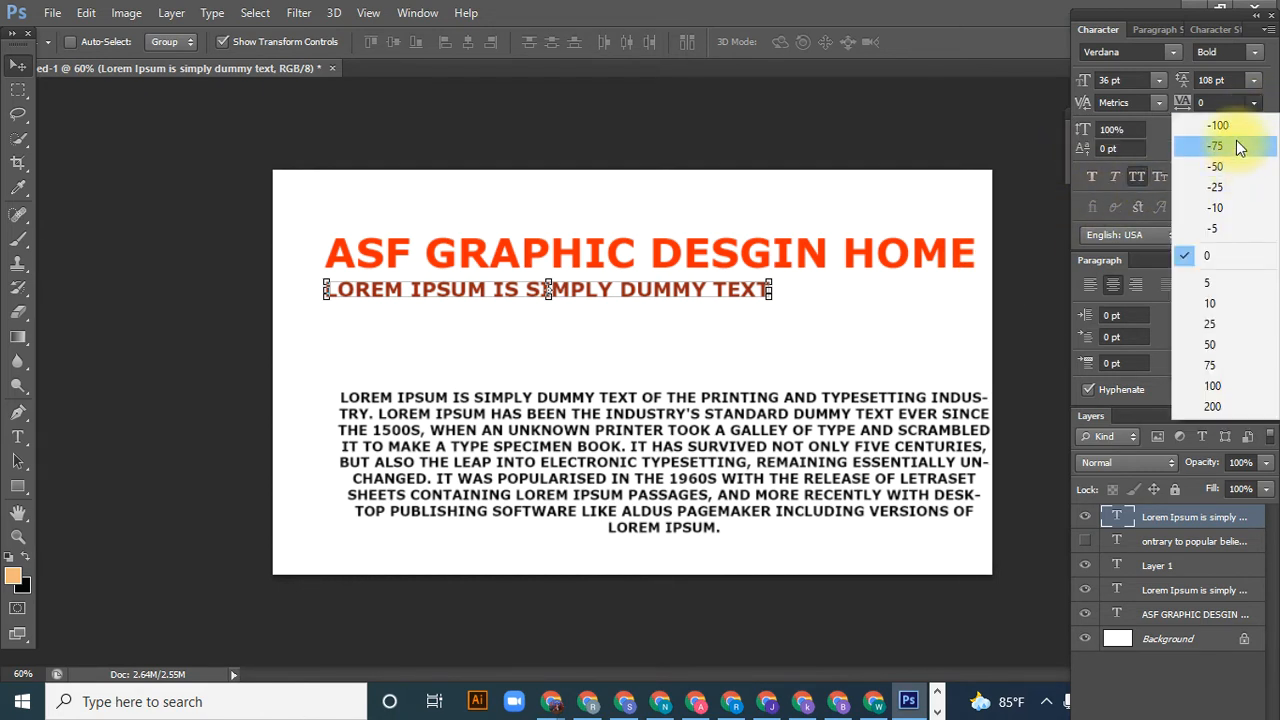
left_click(1212, 407)
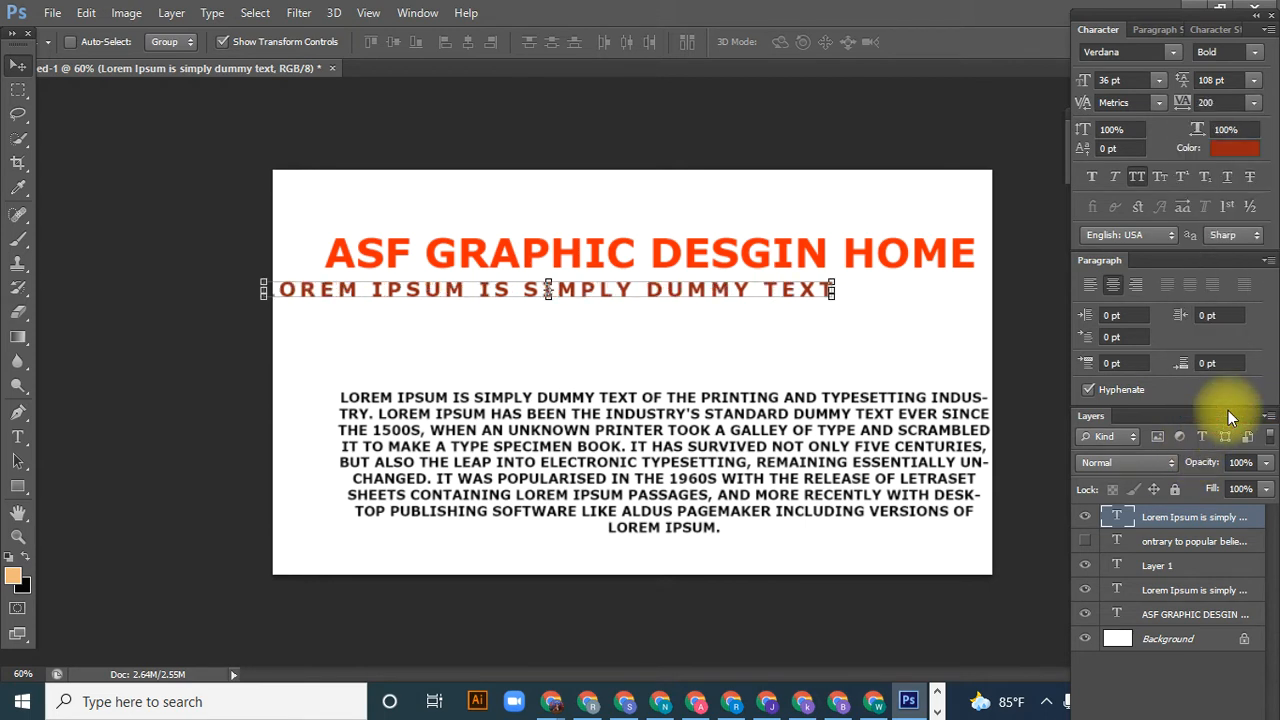
left_click_drag(607, 293, 669, 290)
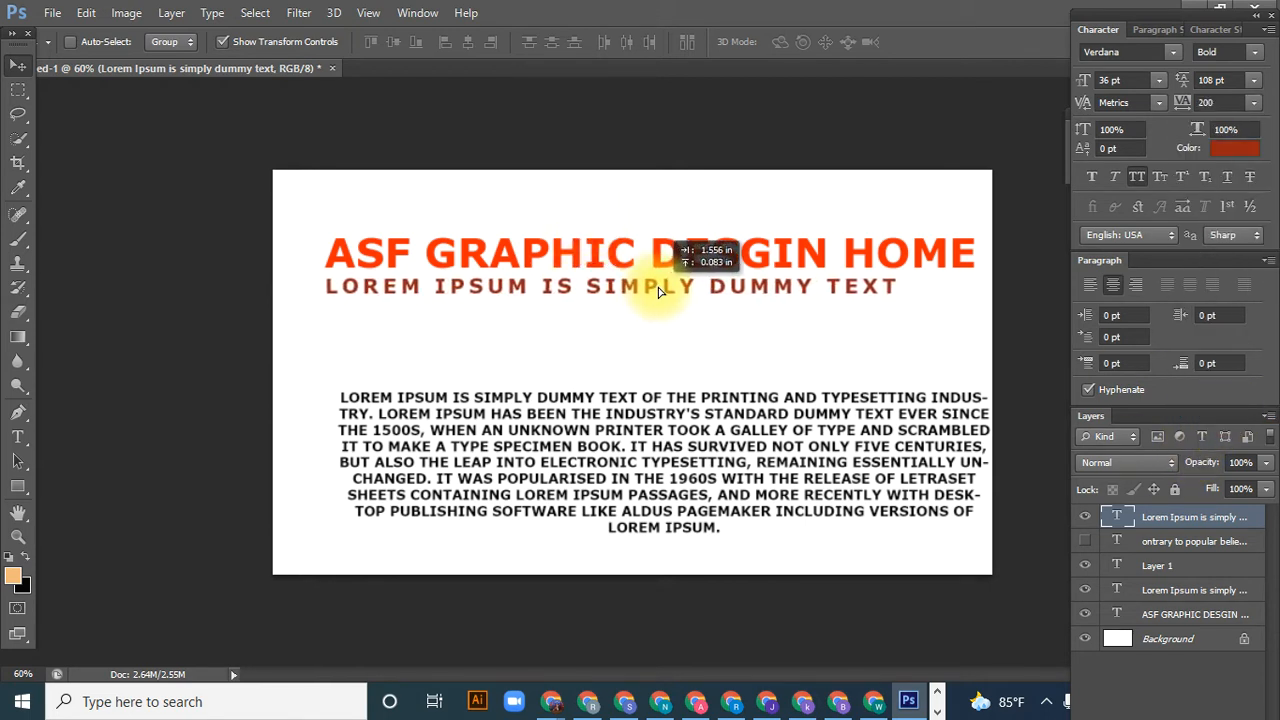
left_click(1253, 102)
left_click(1203, 386)
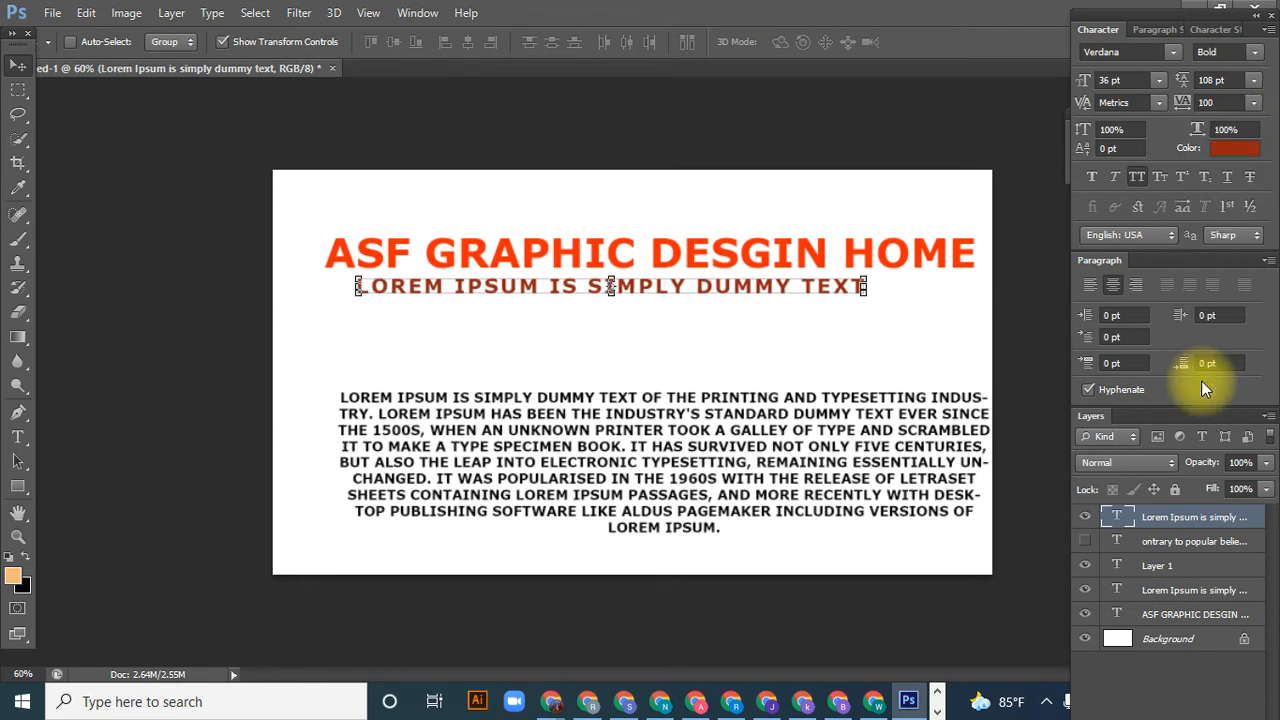
left_click(1253, 102)
left_click(1220, 125)
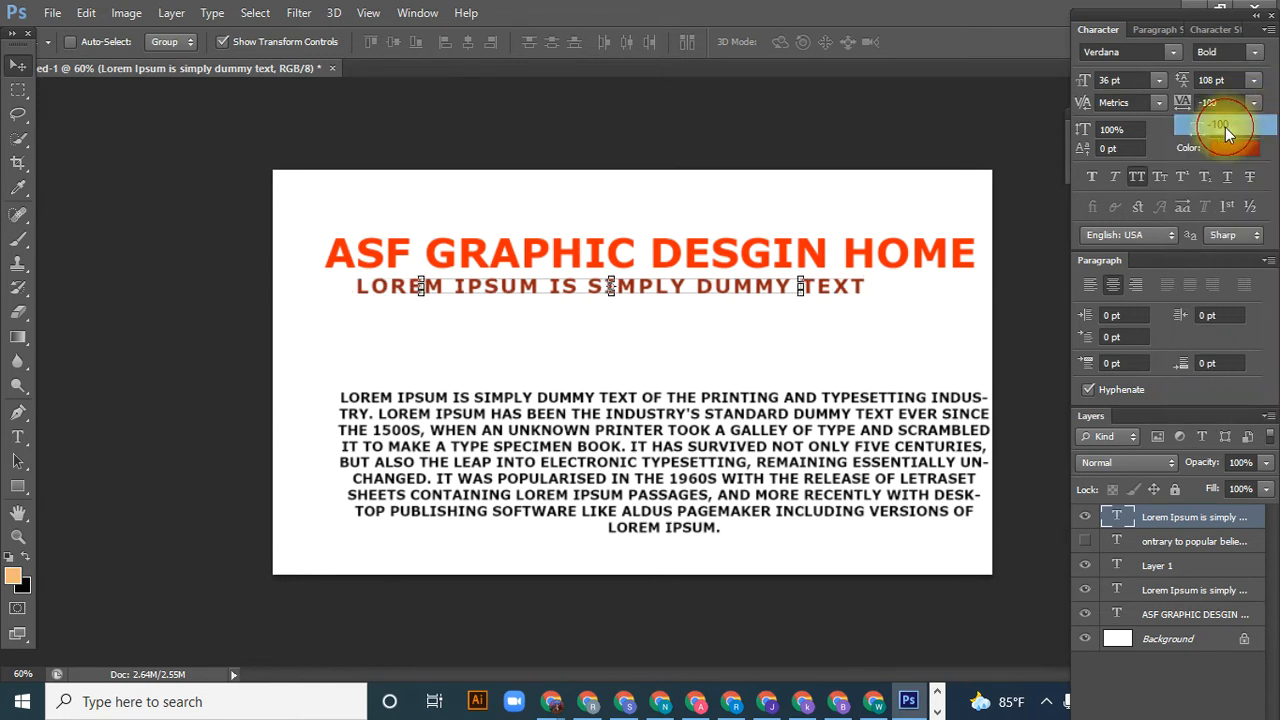
- Set the subheading's tracking to 300 and move the line flush with the heading's left edge
double_click(1215, 102)
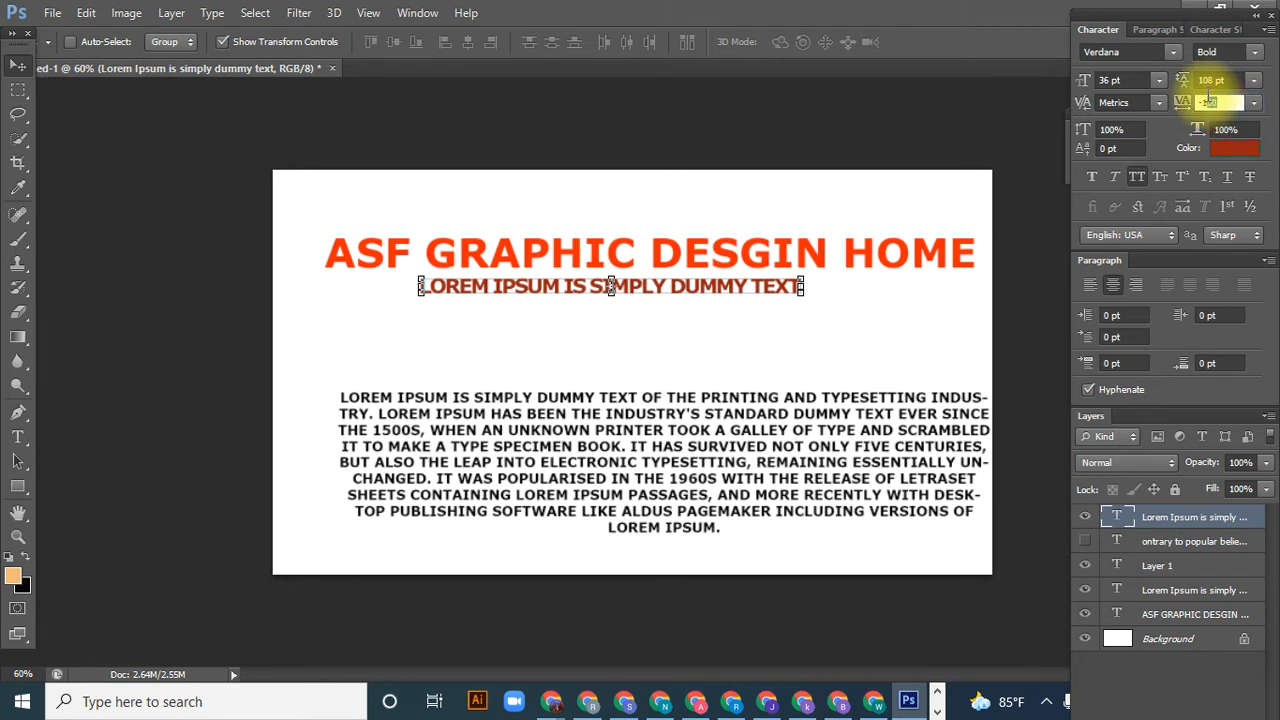
type("300")
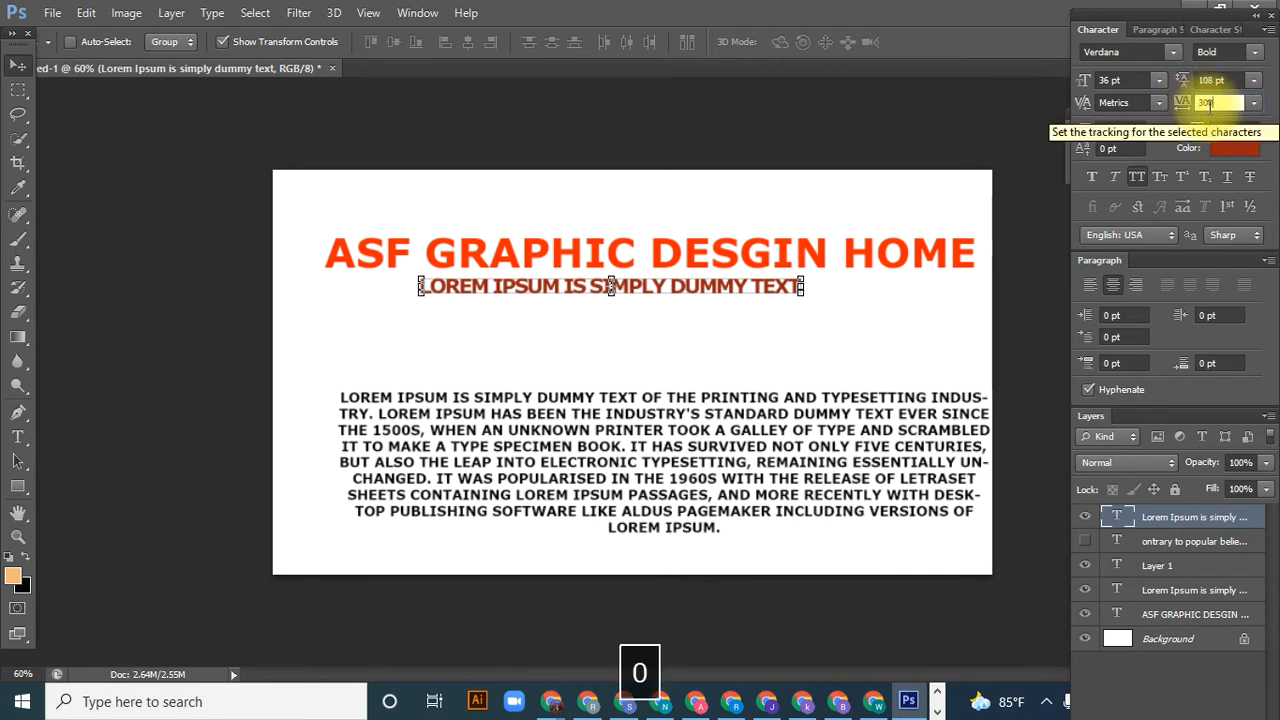
key("Return")
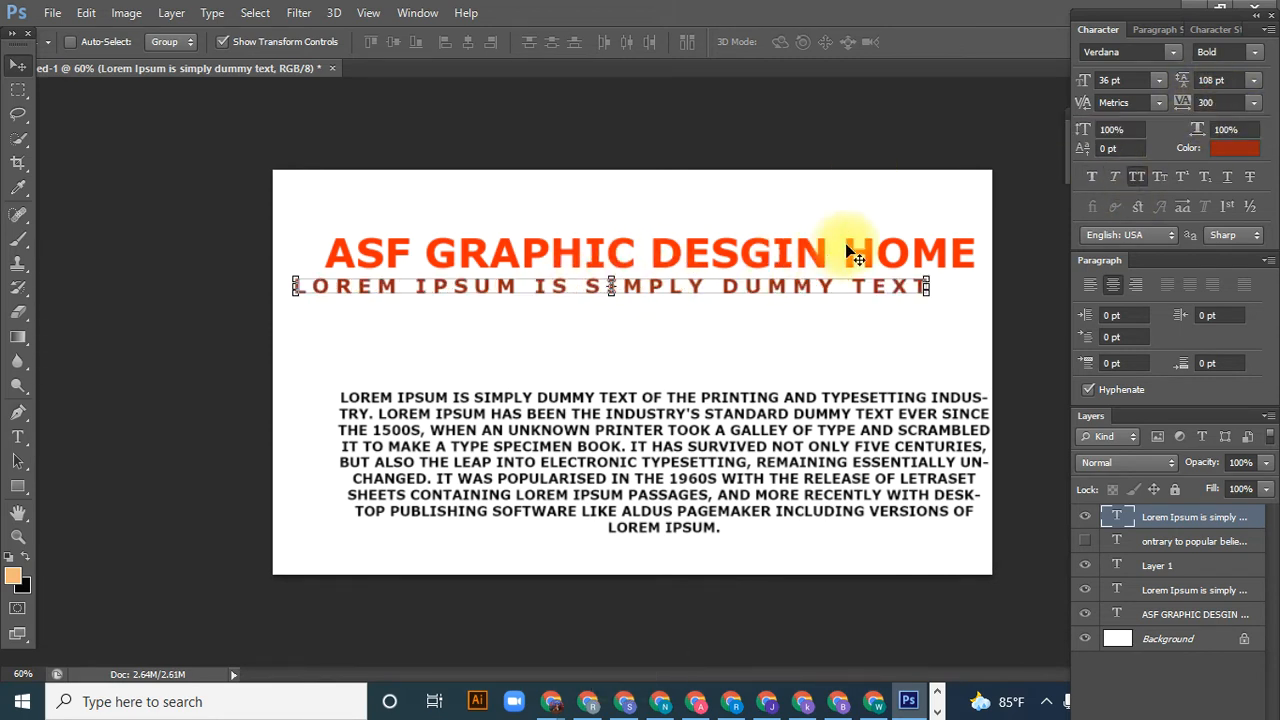
left_click_drag(557, 286, 584, 288)
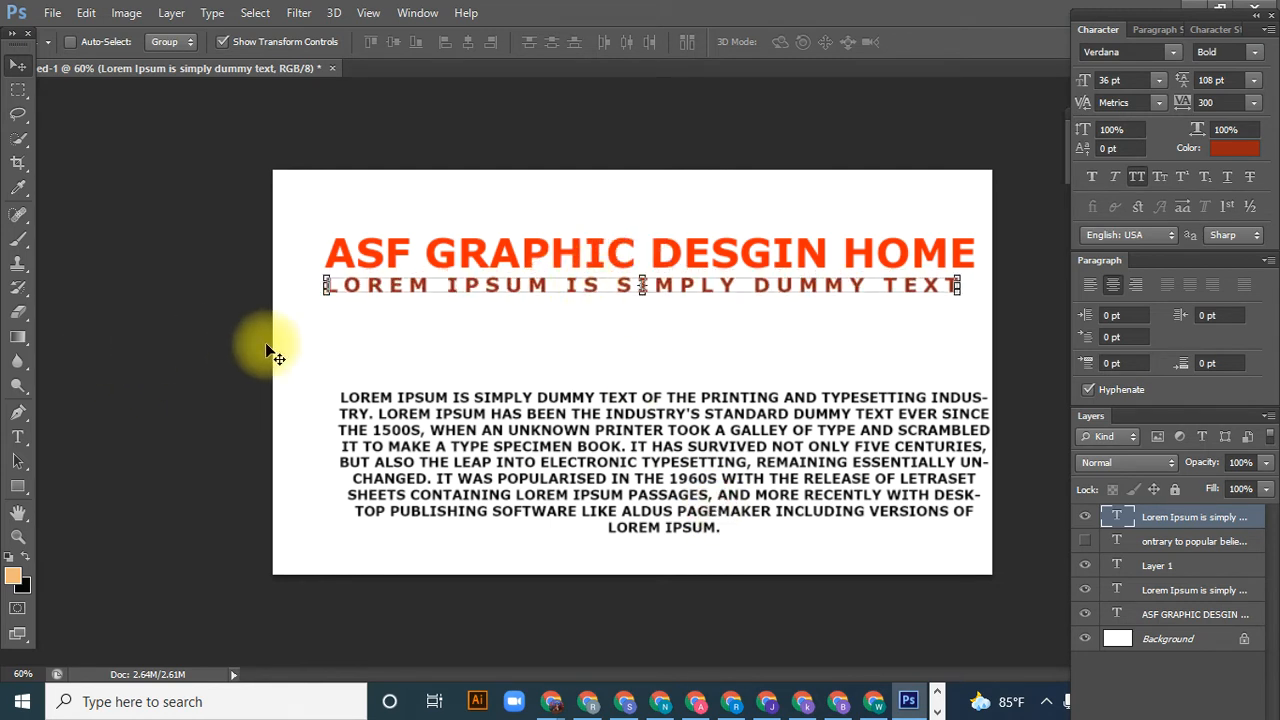
- Show the rulers, switch the tools to two columns, and place a vertical guide at the heading's right edge
key("ctrl+r")
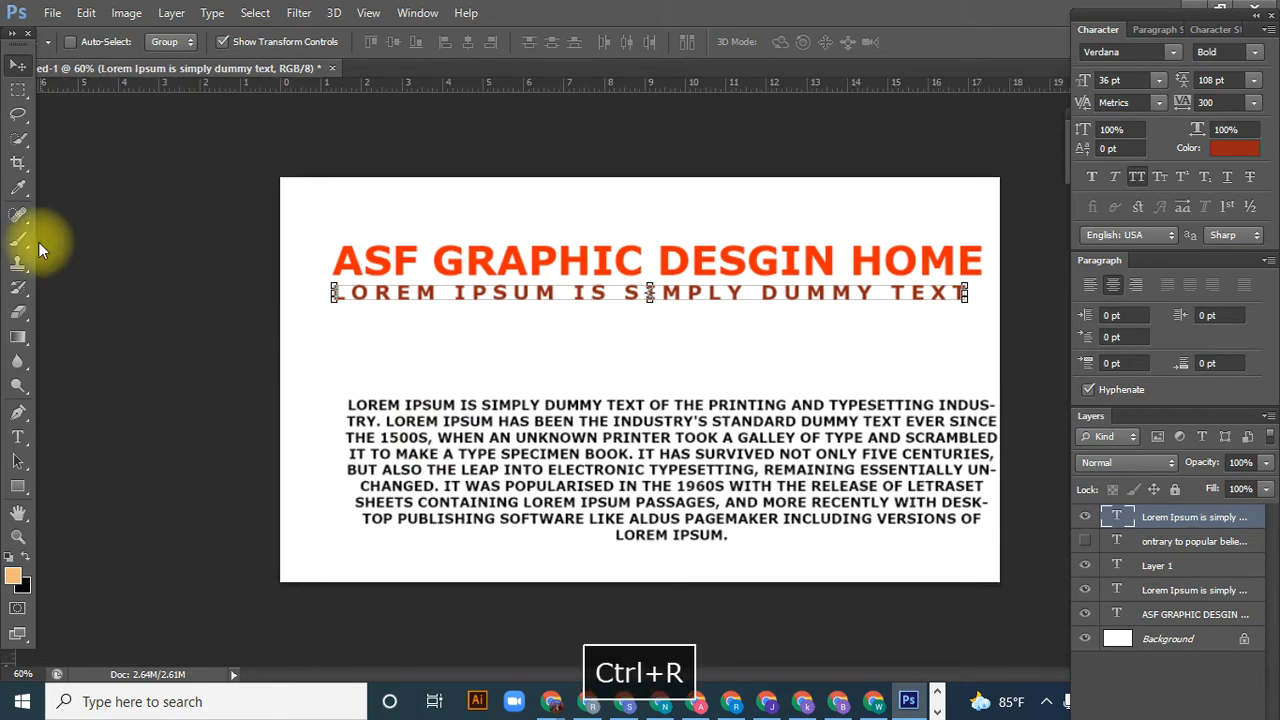
left_click(12, 33)
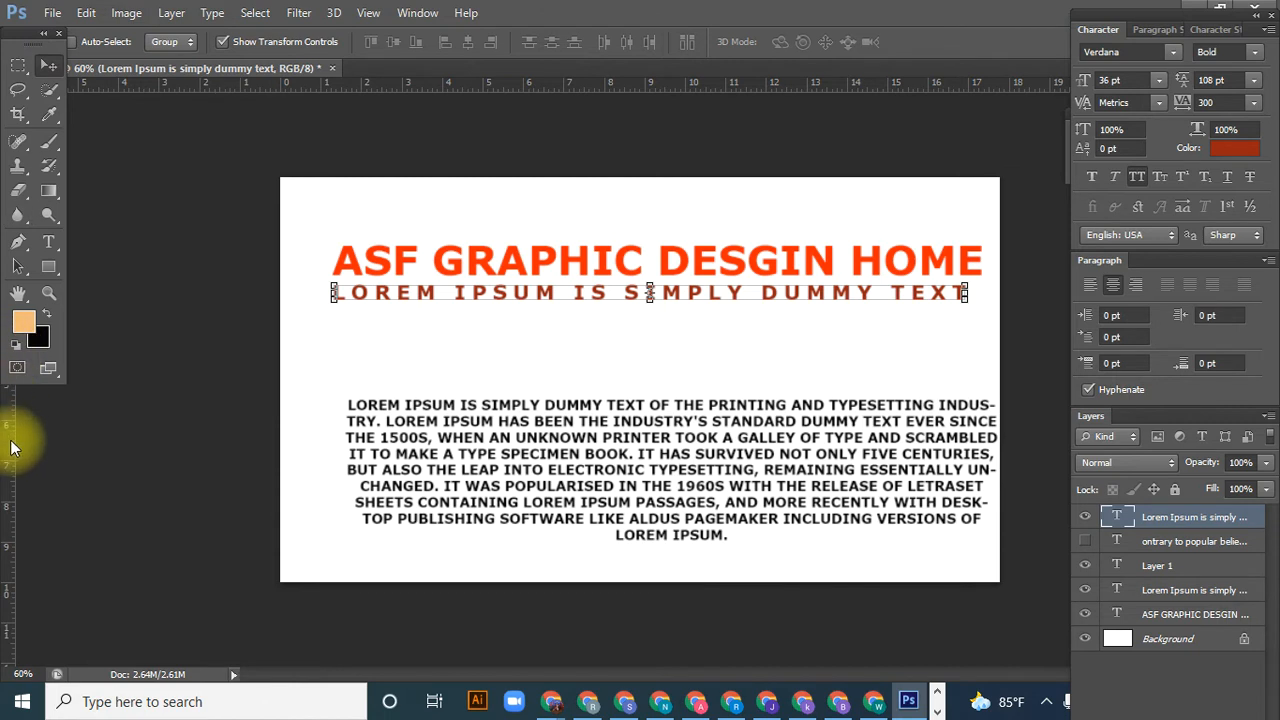
left_click_drag(12, 447, 983, 502)
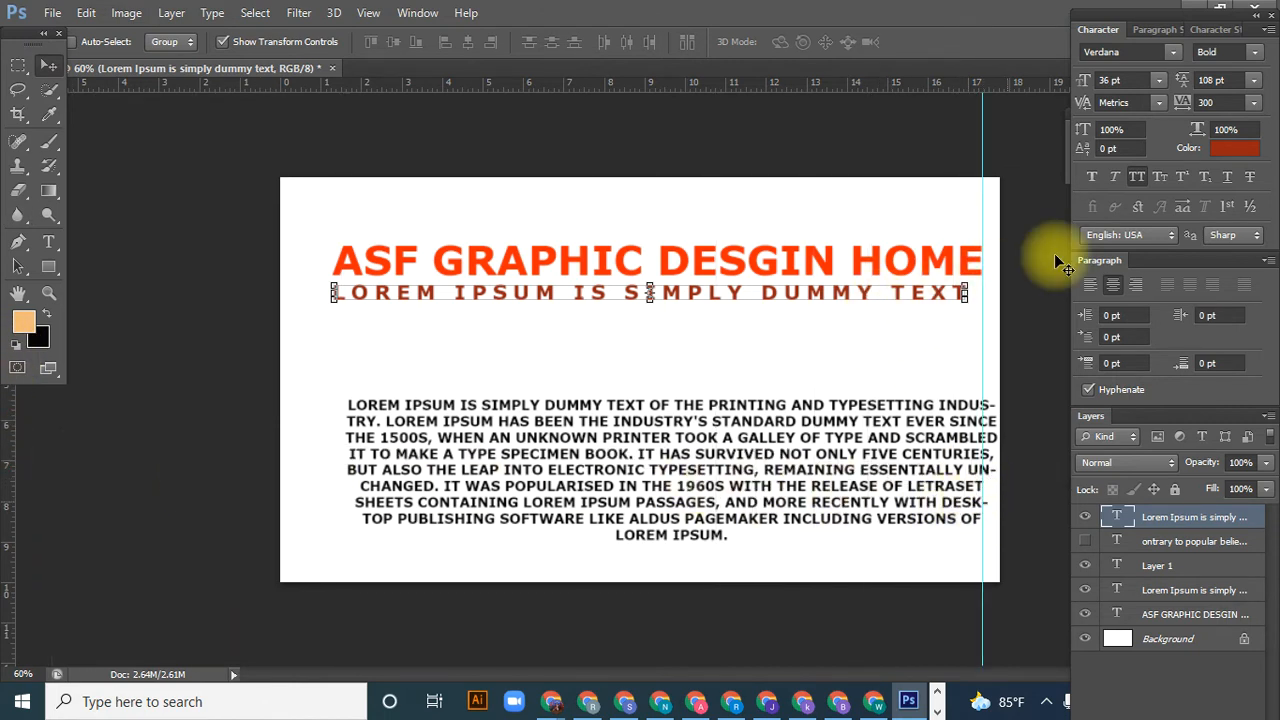
- Try tracking values of 398, 400 and 350 on the subheading to match the heading's width
left_click(1203, 102)
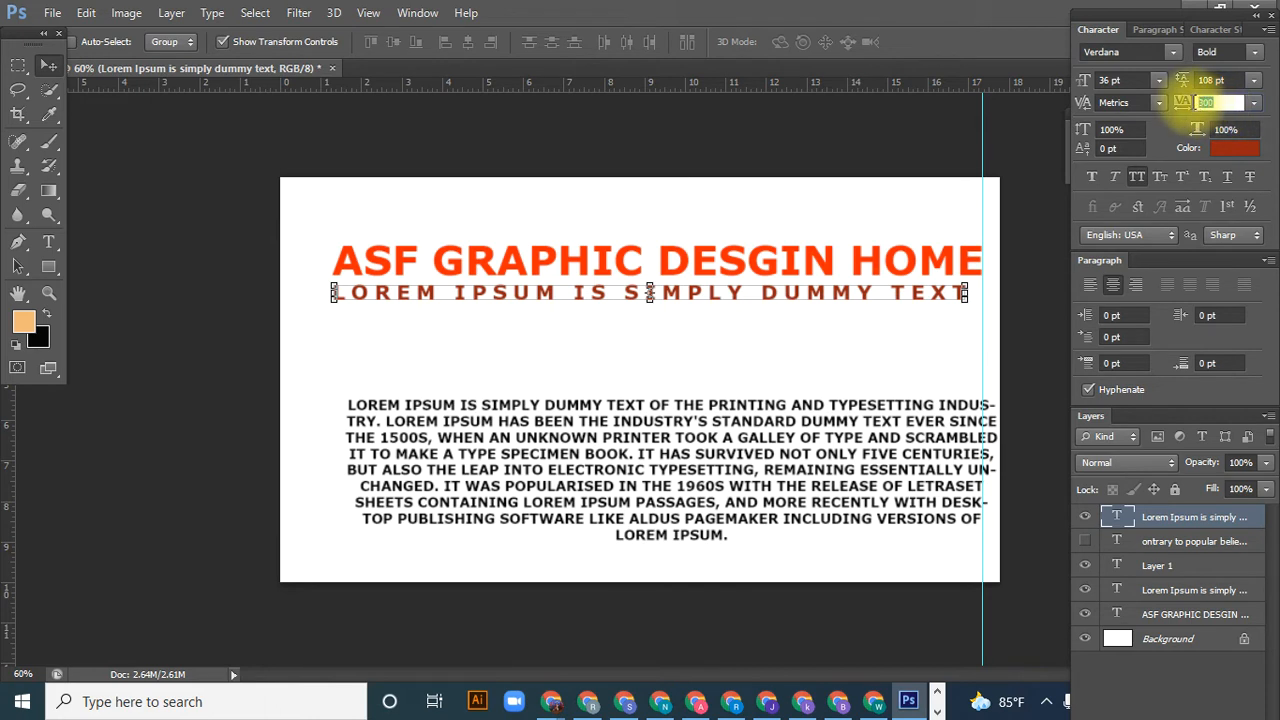
type("398")
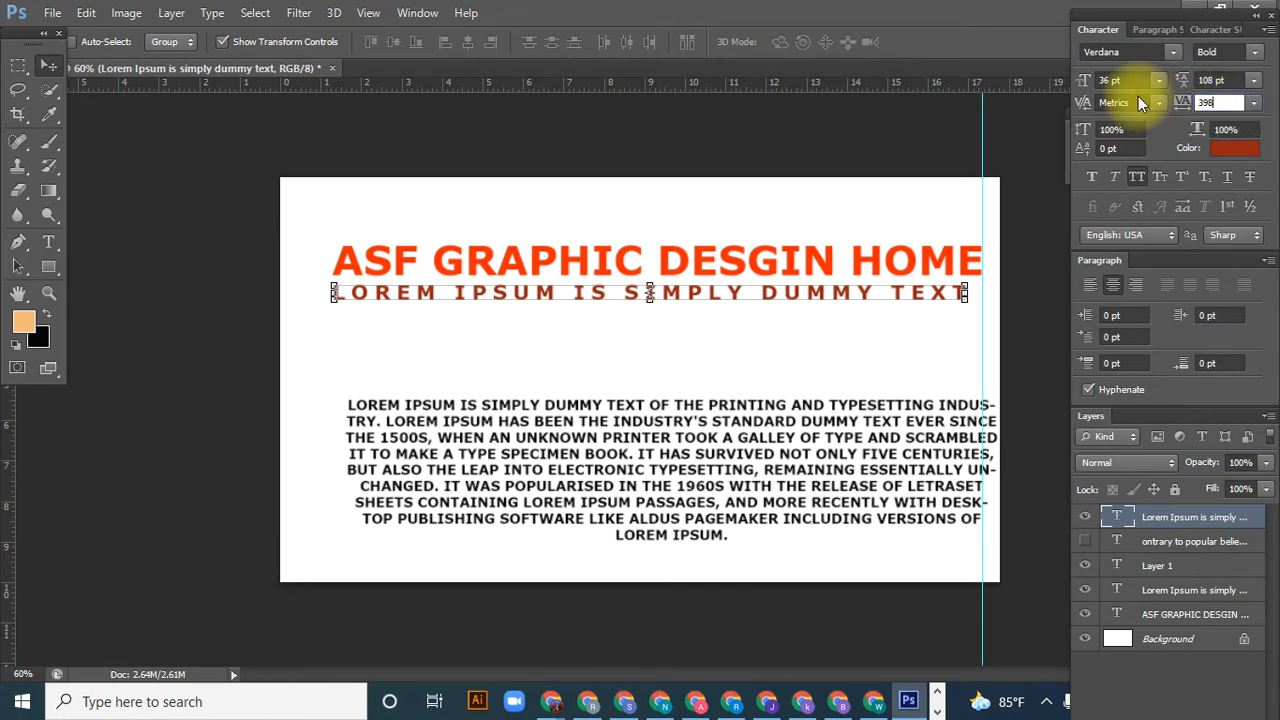
left_click(1133, 548)
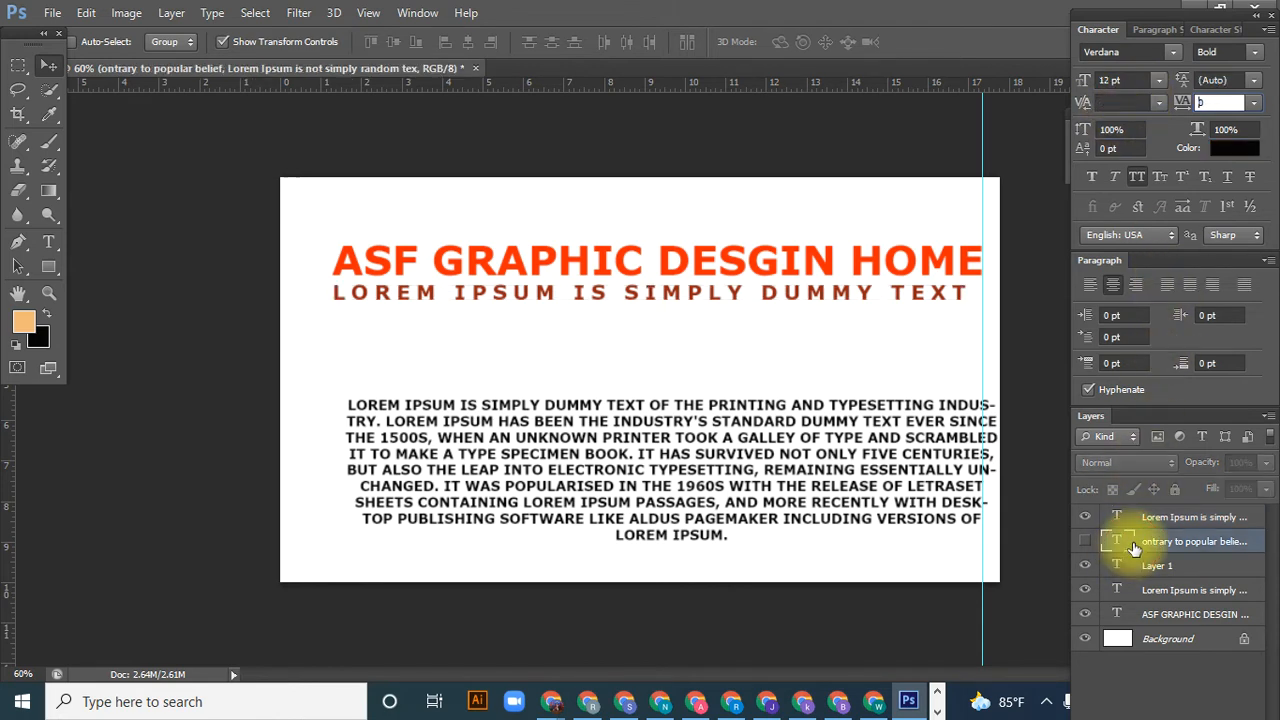
left_click(1140, 515)
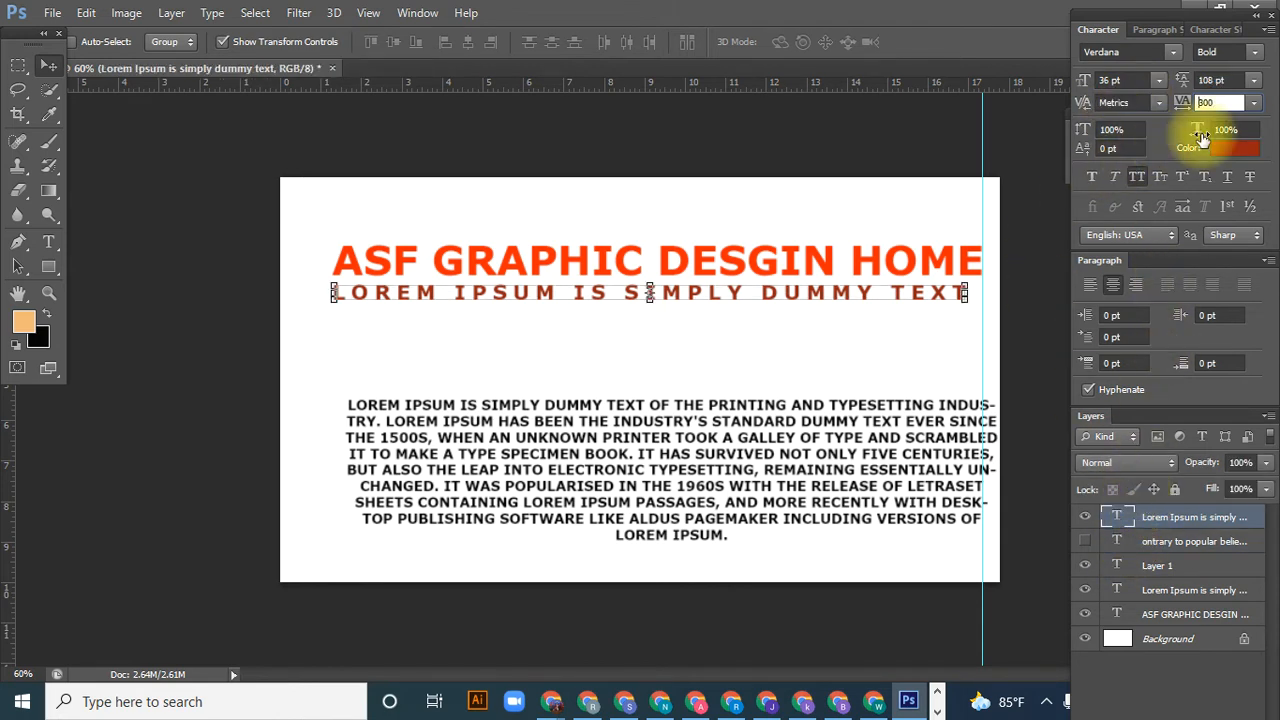
left_click(1240, 102)
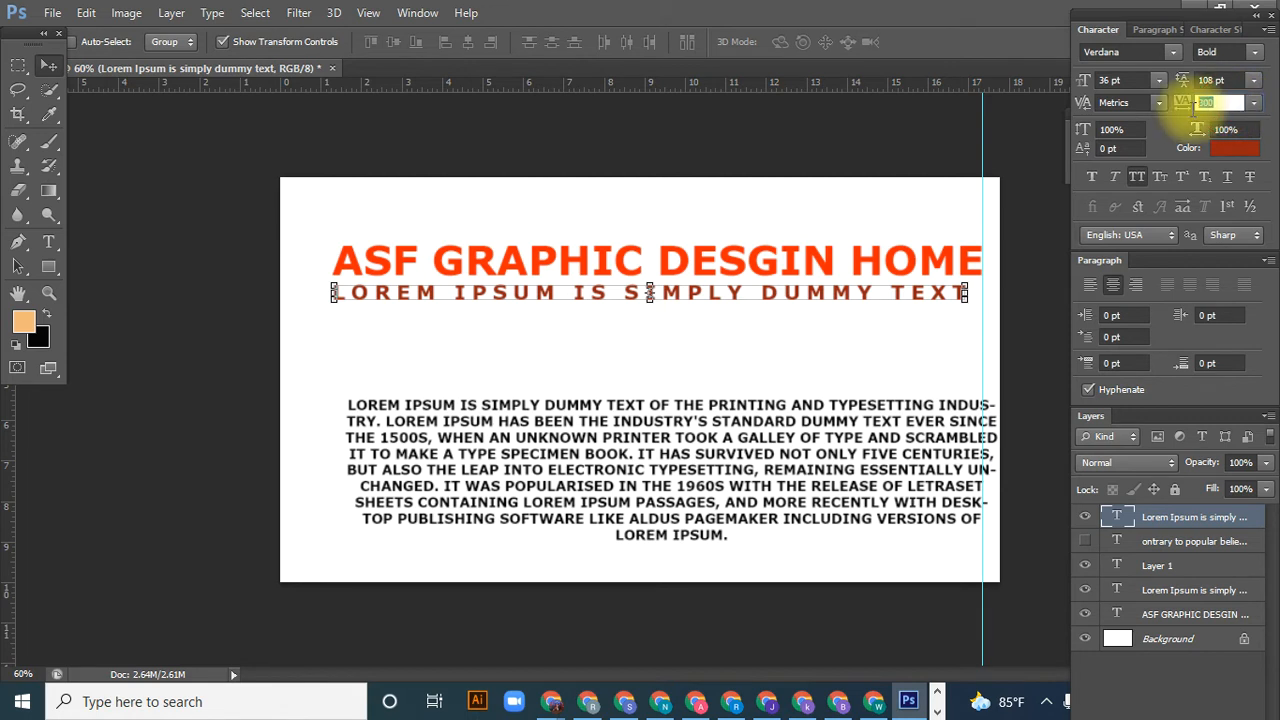
type("4")
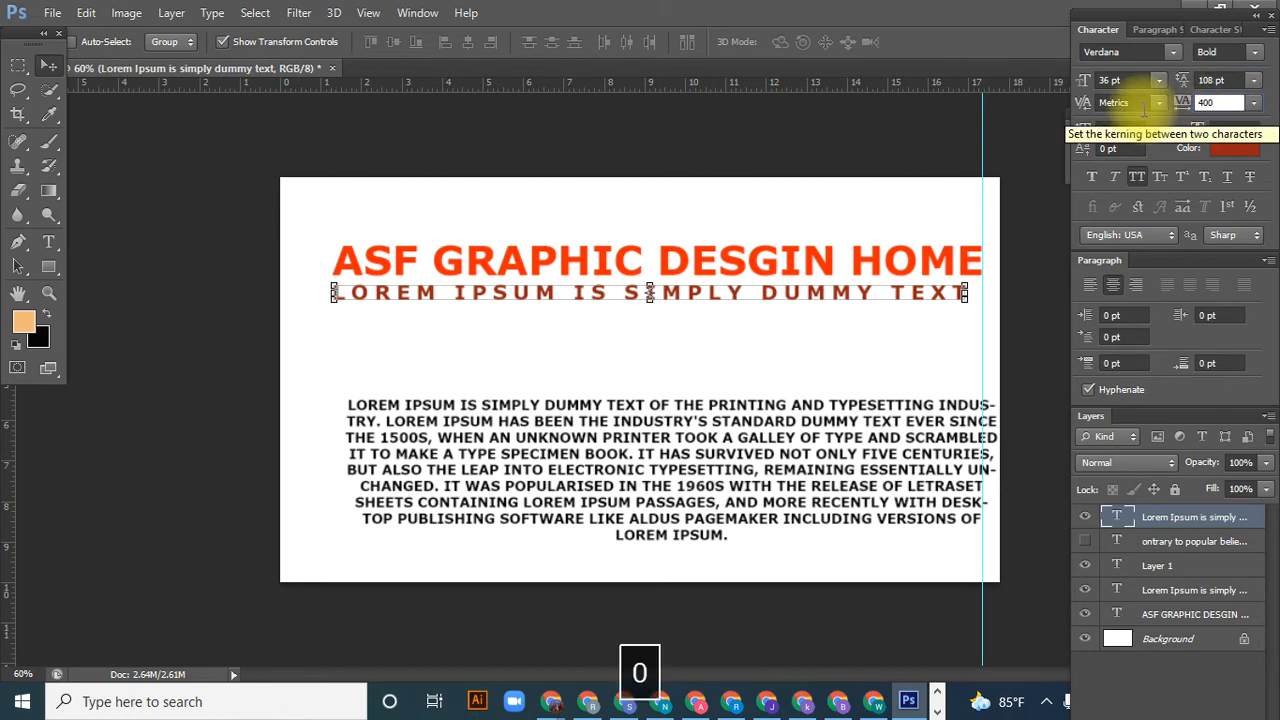
key("Return")
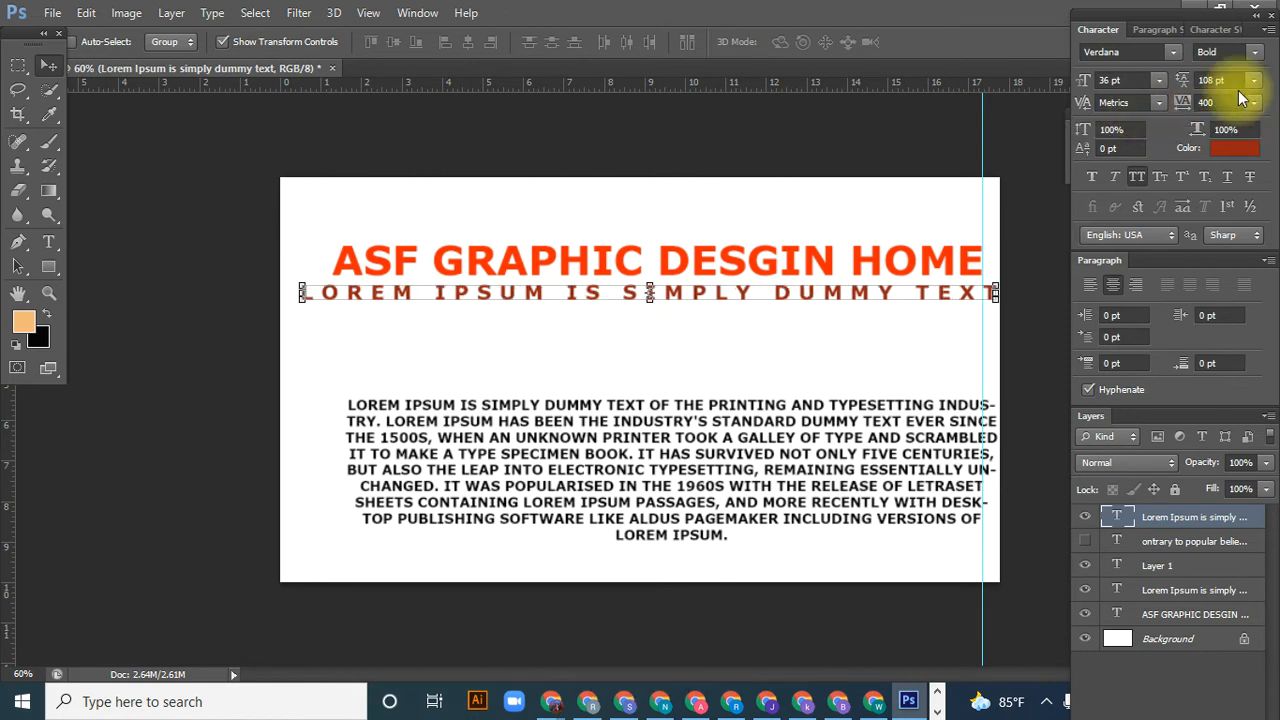
left_click(1216, 102)
type("35")
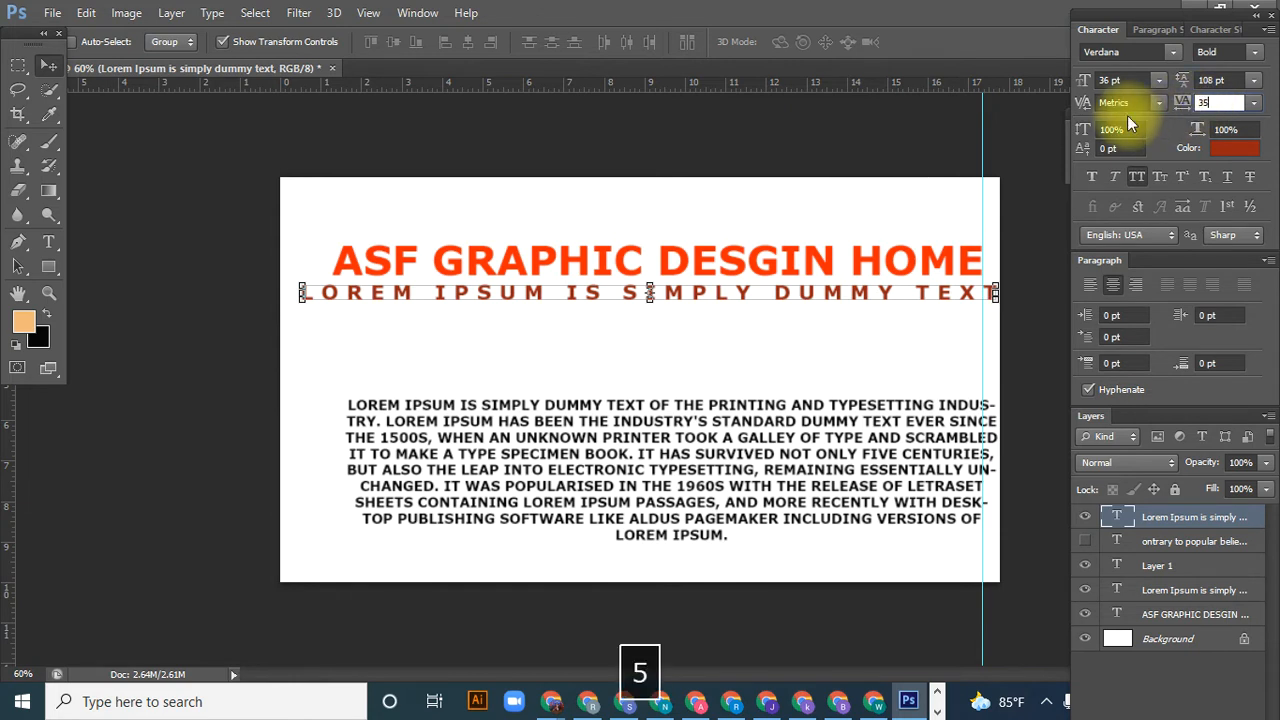
type("0")
key("Return")
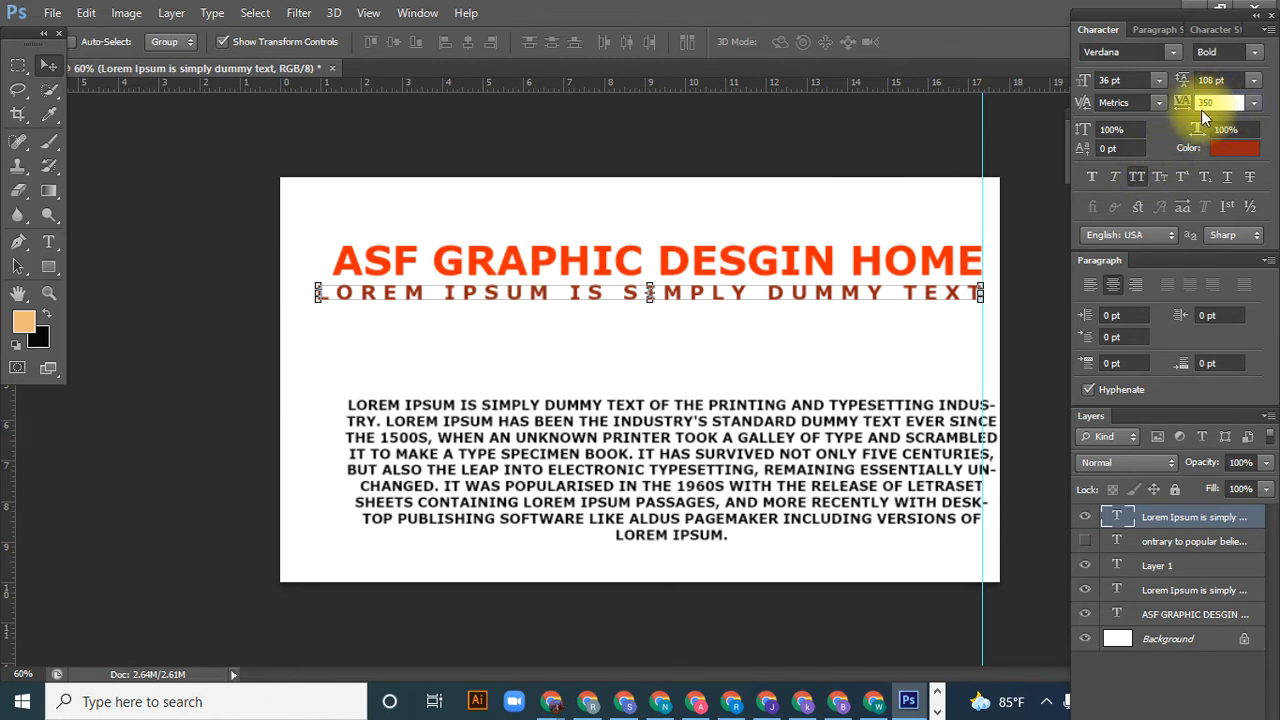
- Set the subheading's tracking to 320 and move it slightly right and down, flush with the heading's left edge
key("BackSpace")
type("4")
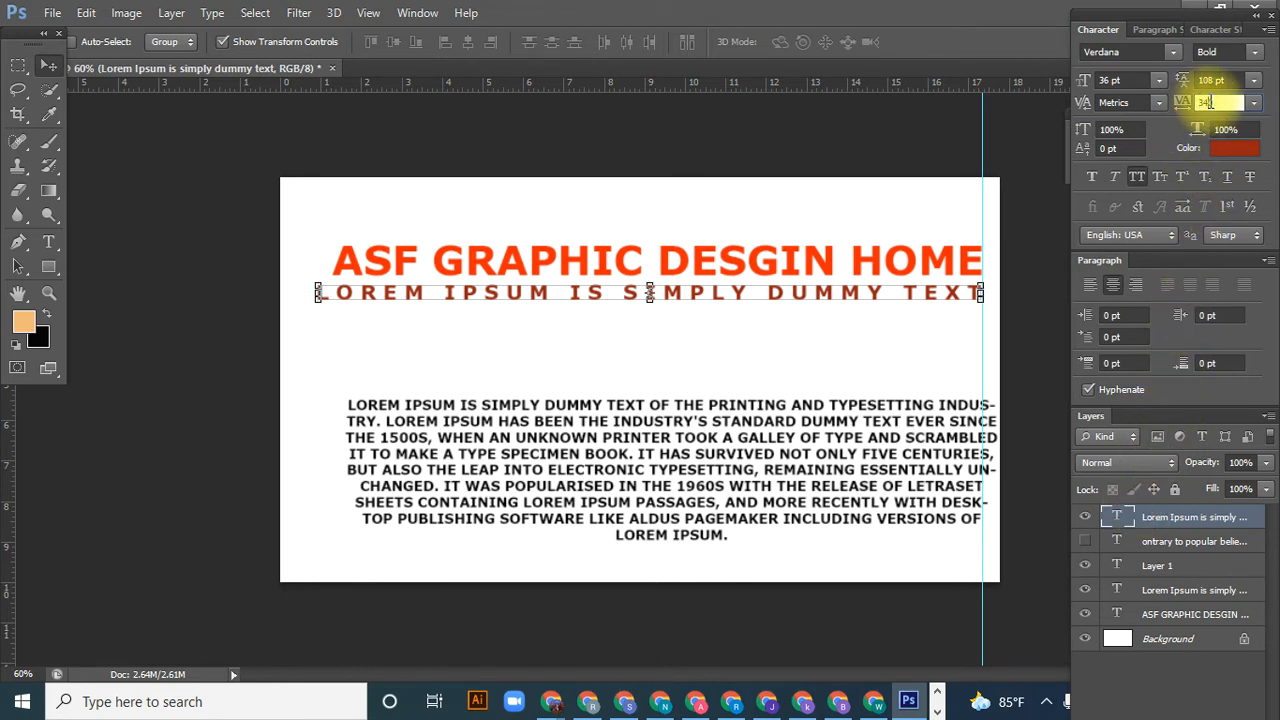
key("BackSpace")
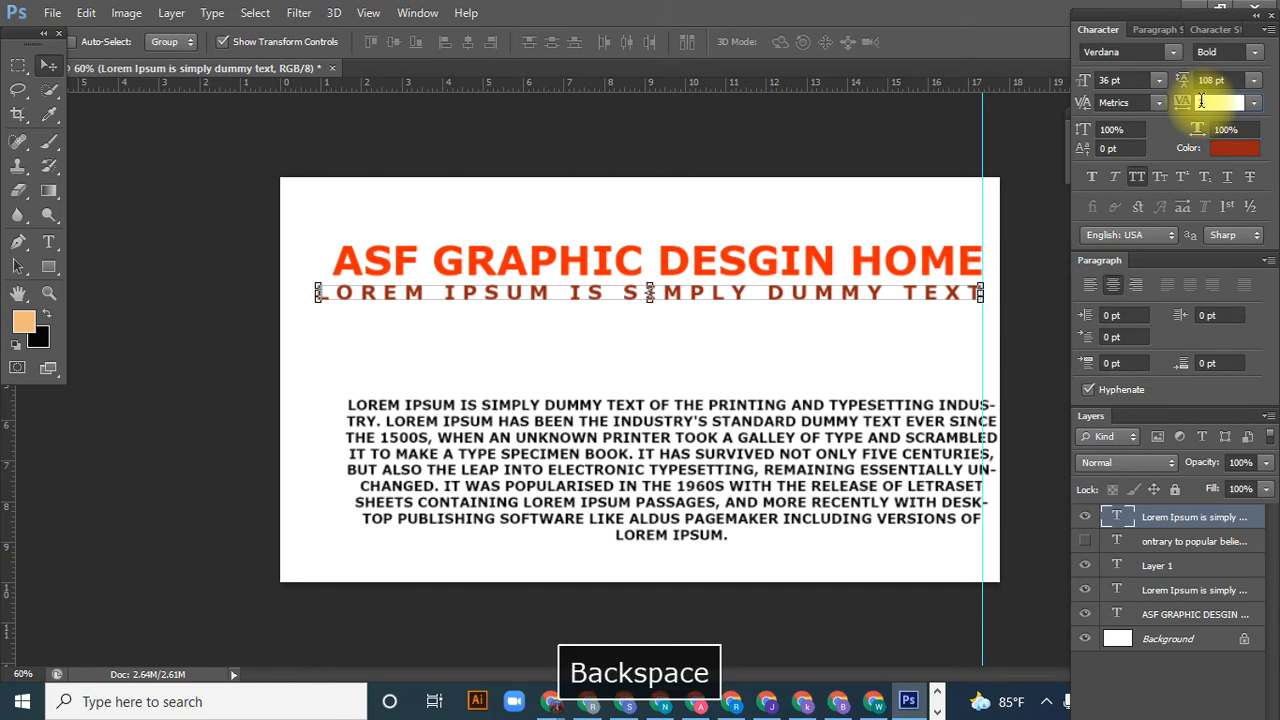
type("300")
key("Return")
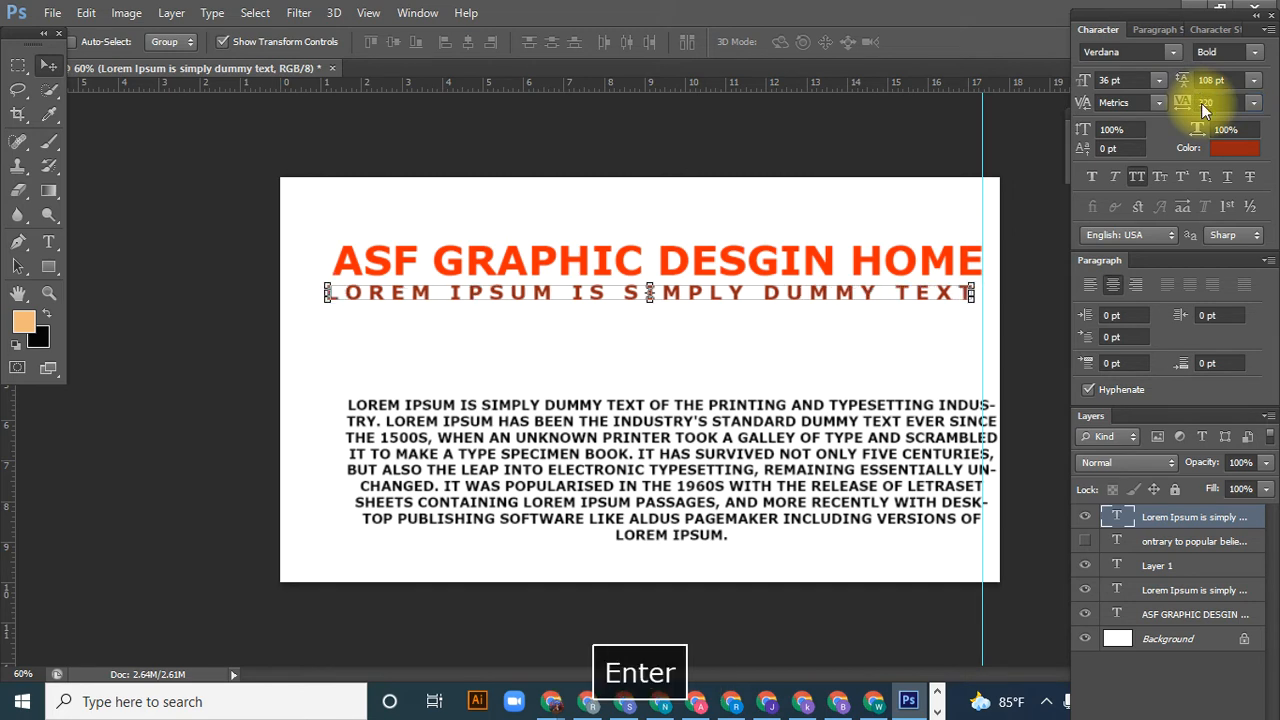
left_click_drag(750, 303, 759, 304)
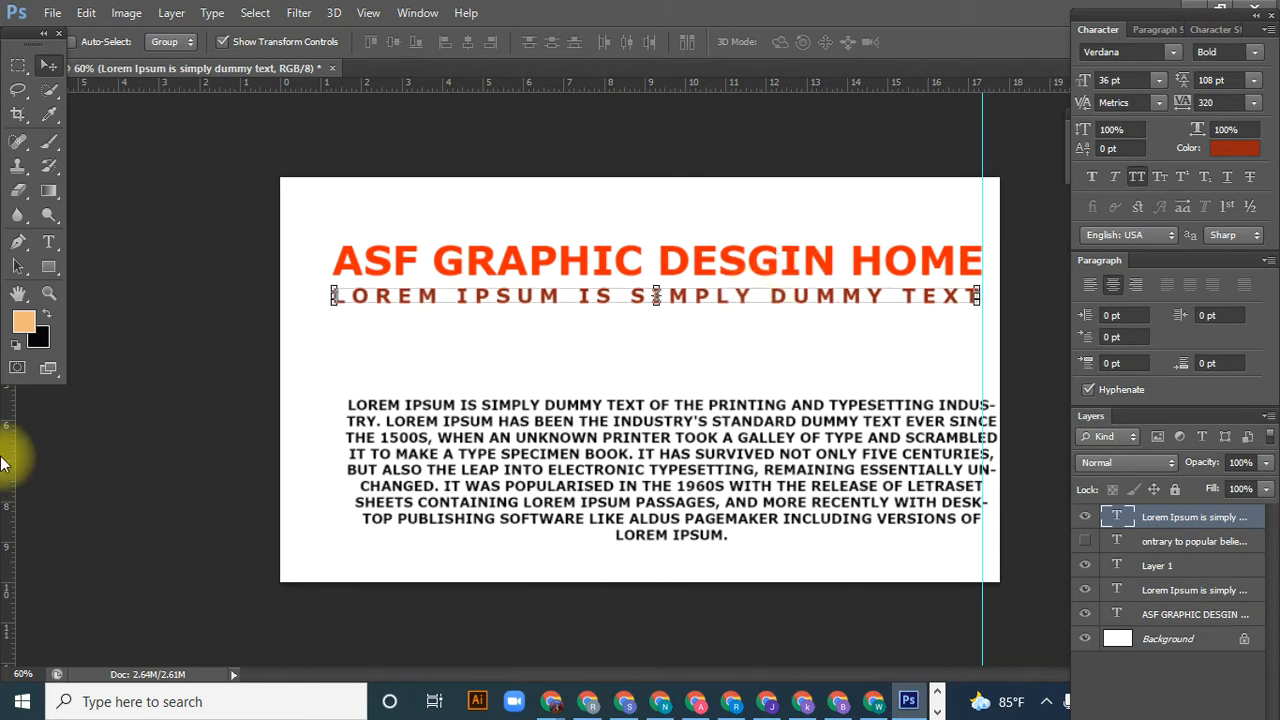
- Place a vertical guide at the heading's left edge and move the visible Lorem Ipsum paragraph up between the two guides
left_click_drag(9, 471, 334, 509)
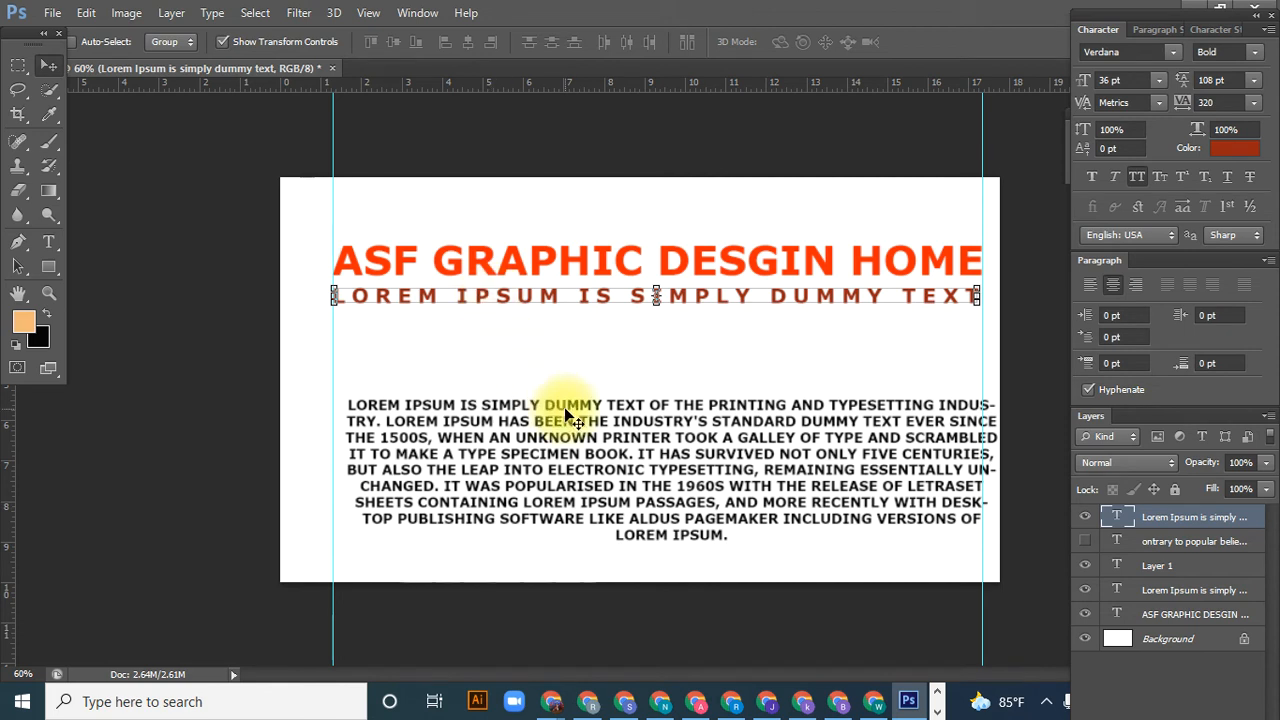
left_click(1135, 550)
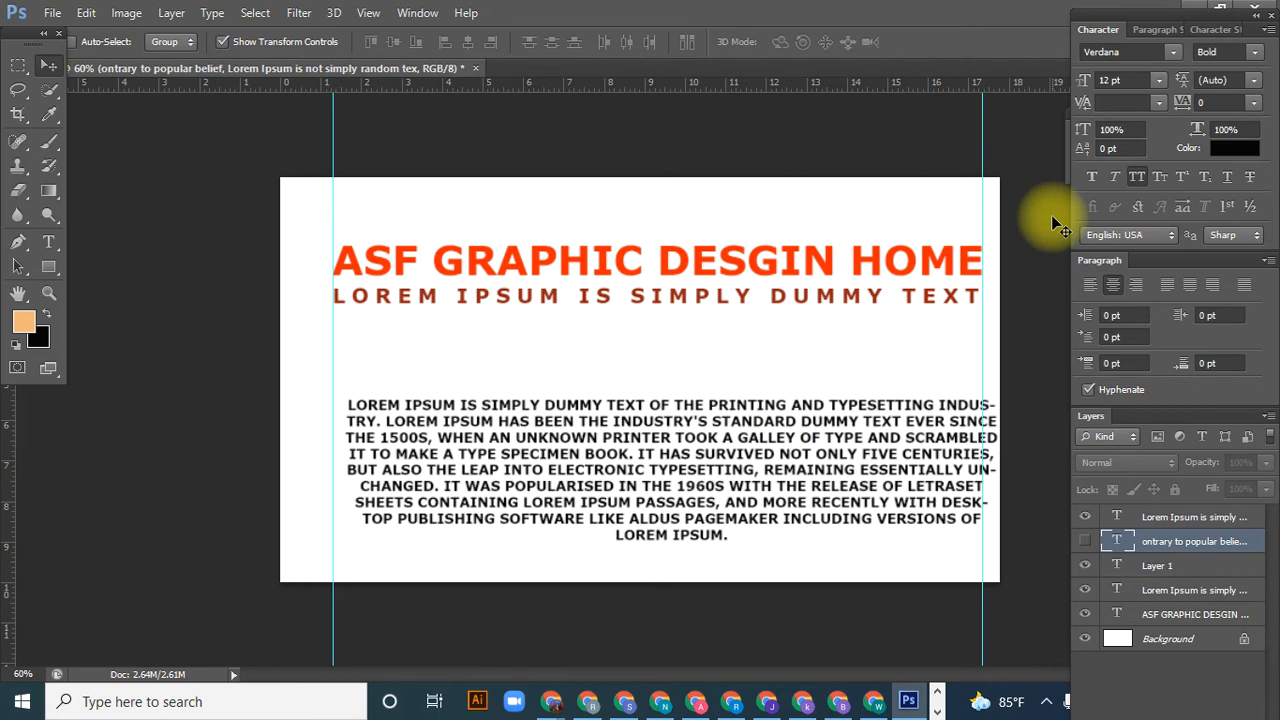
left_click(852, 410)
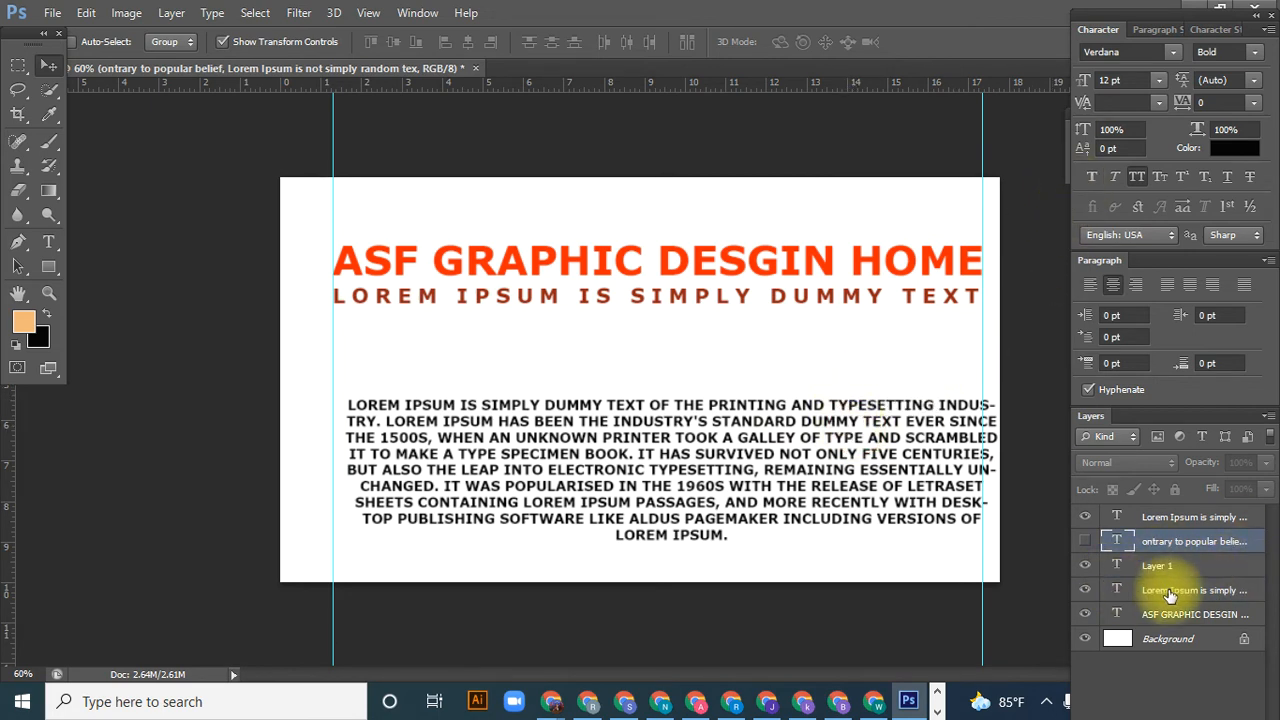
left_click_drag(785, 478, 785, 443)
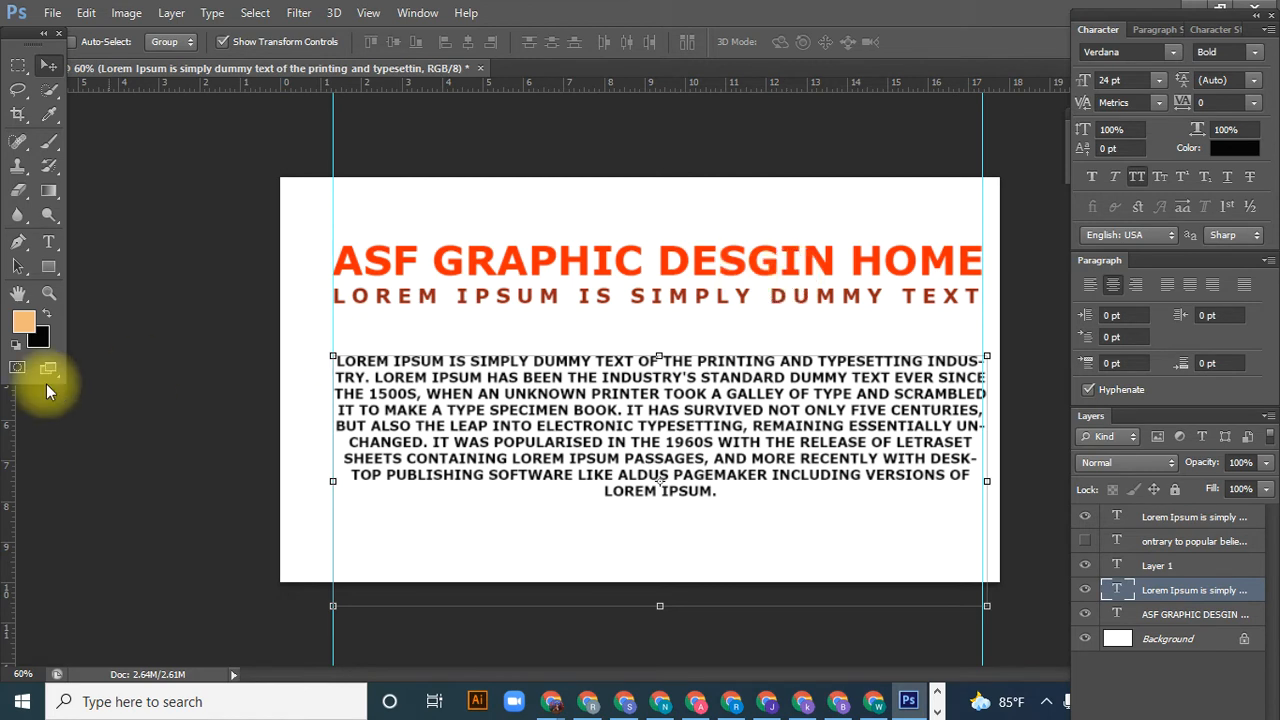
- Select all the heading text with the Type tool and try the Microsoft Uighur font on it
left_click(48, 242)
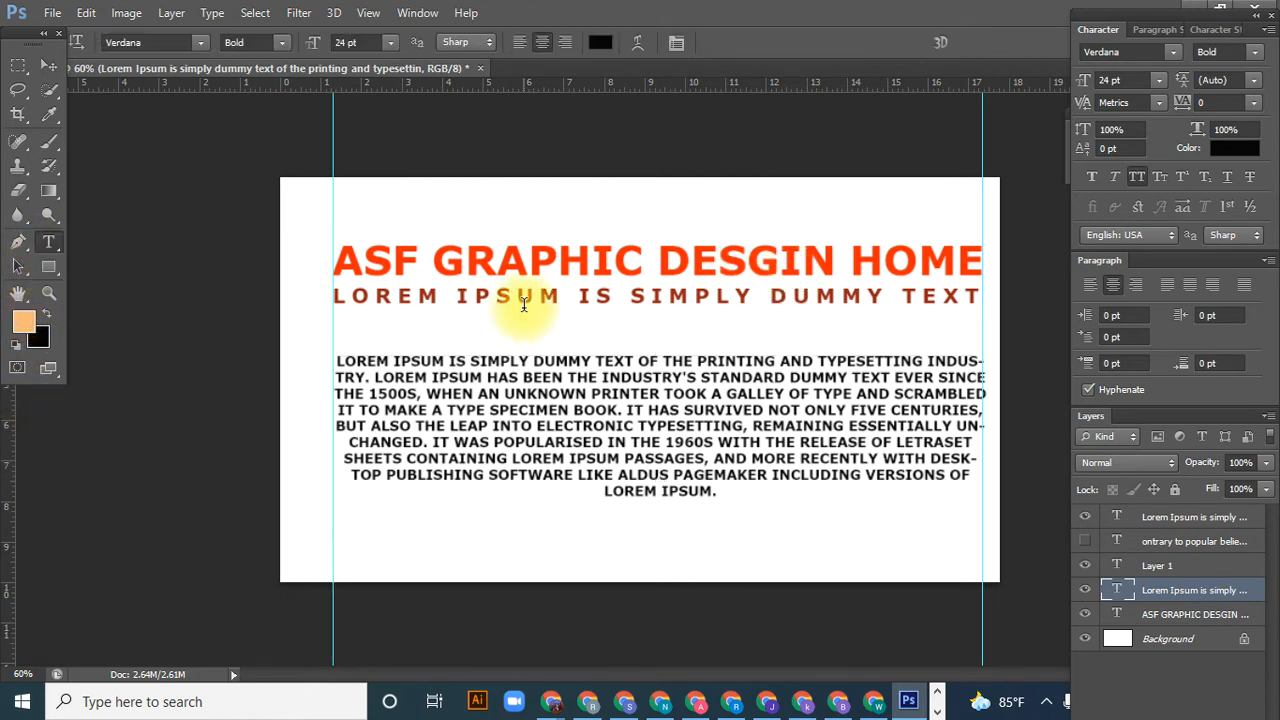
left_click(553, 265)
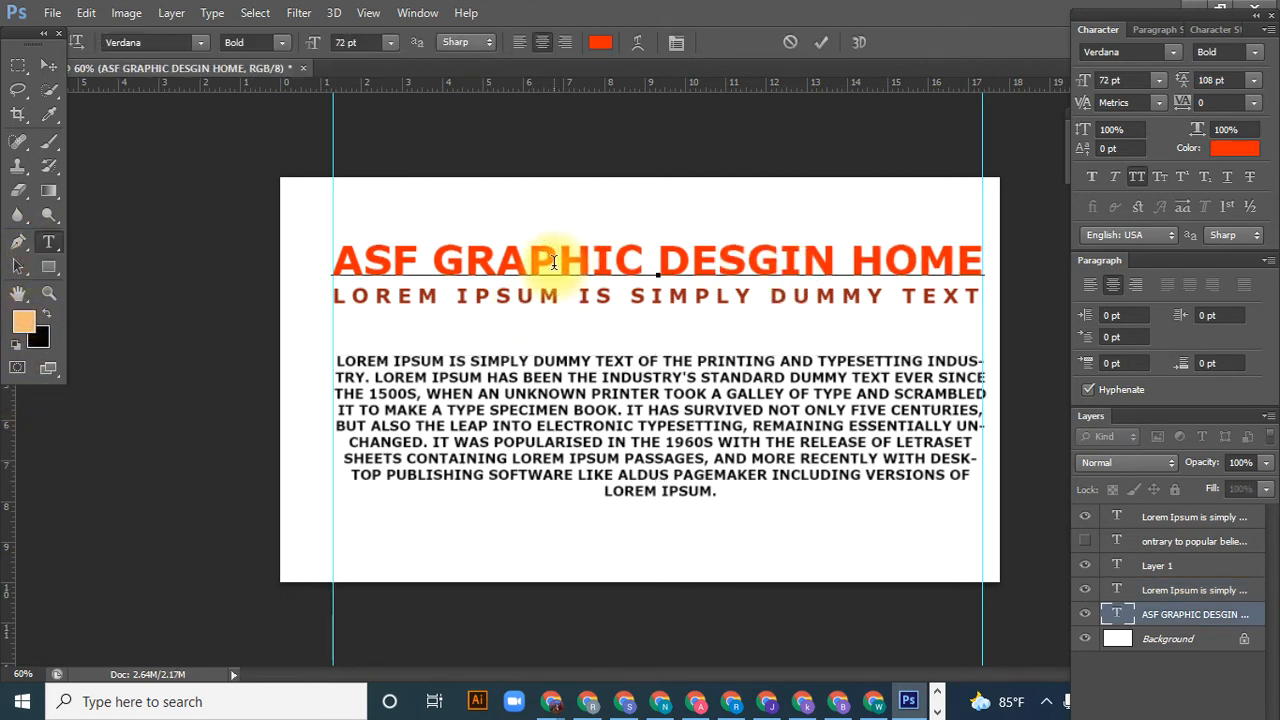
key("ctrl+a")
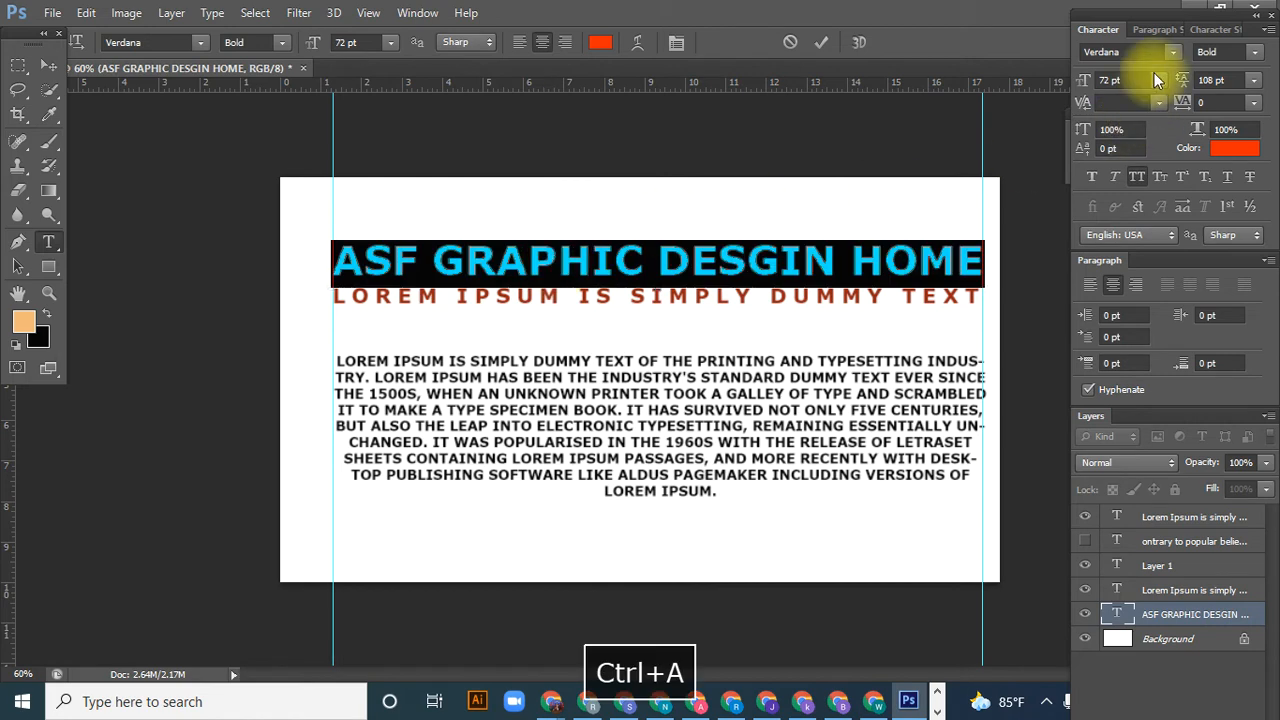
left_click(1158, 80)
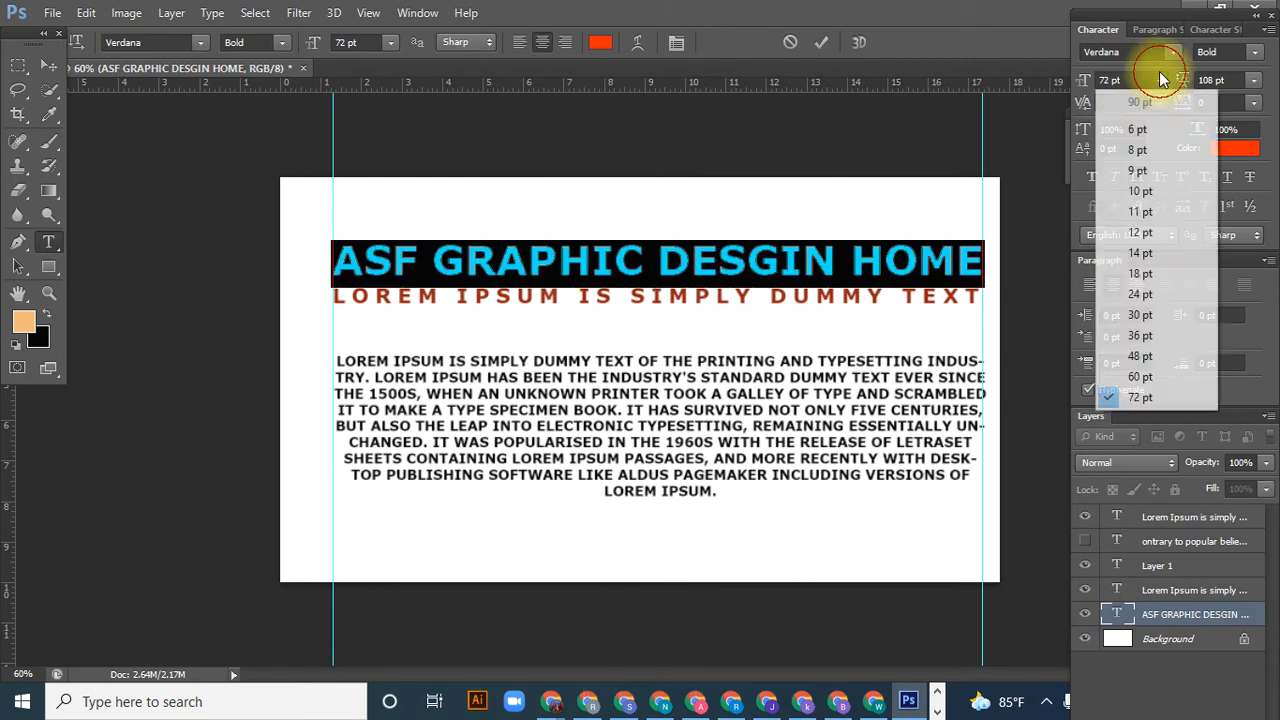
left_click(1100, 81)
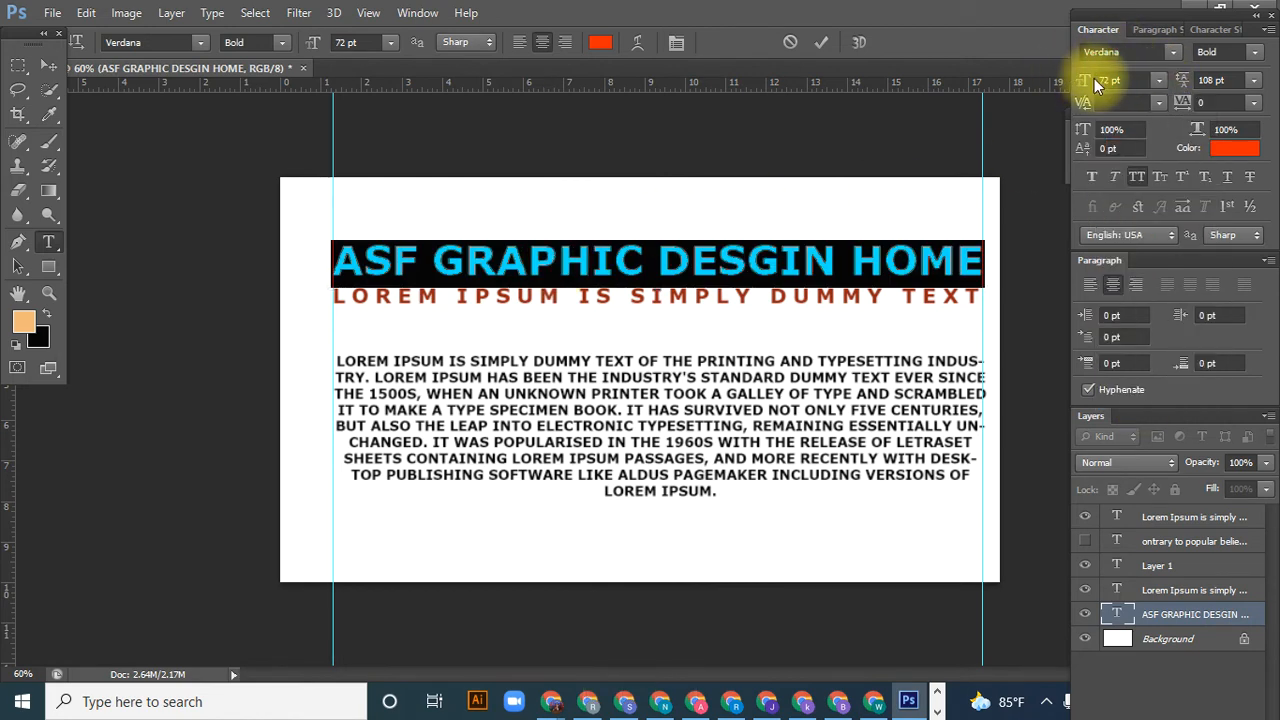
left_click(1170, 52)
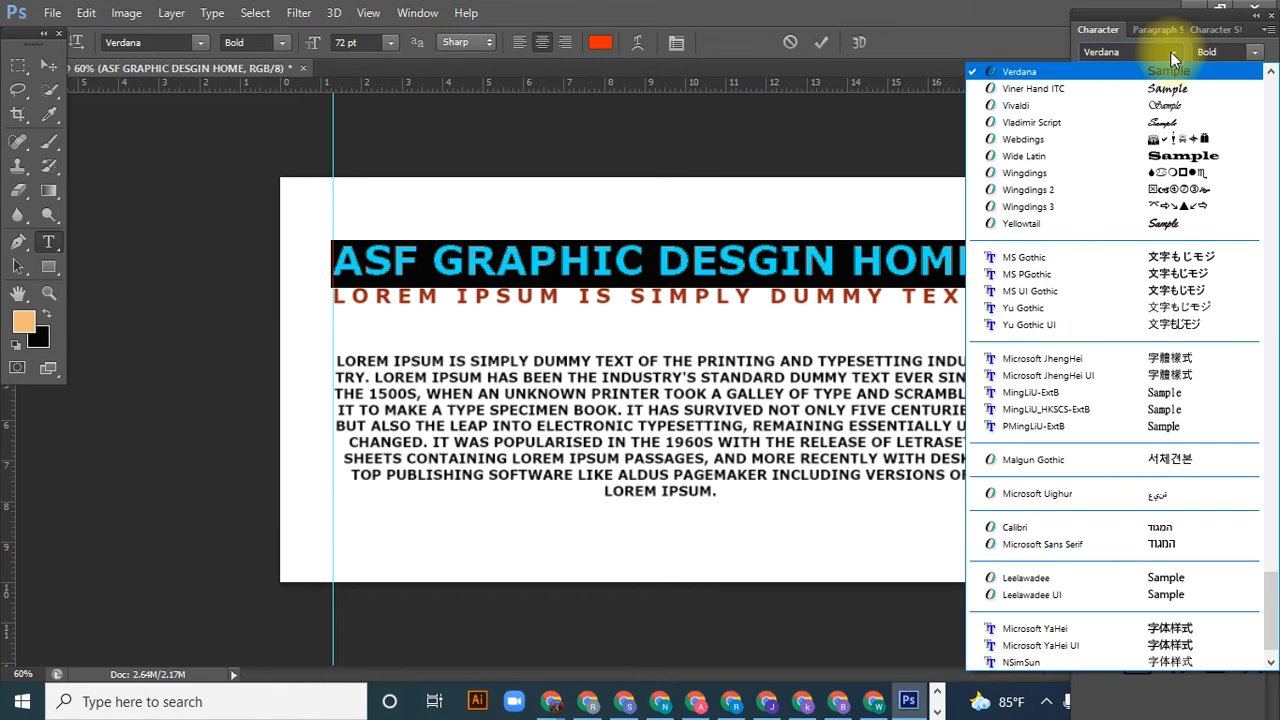
left_click(1045, 493)
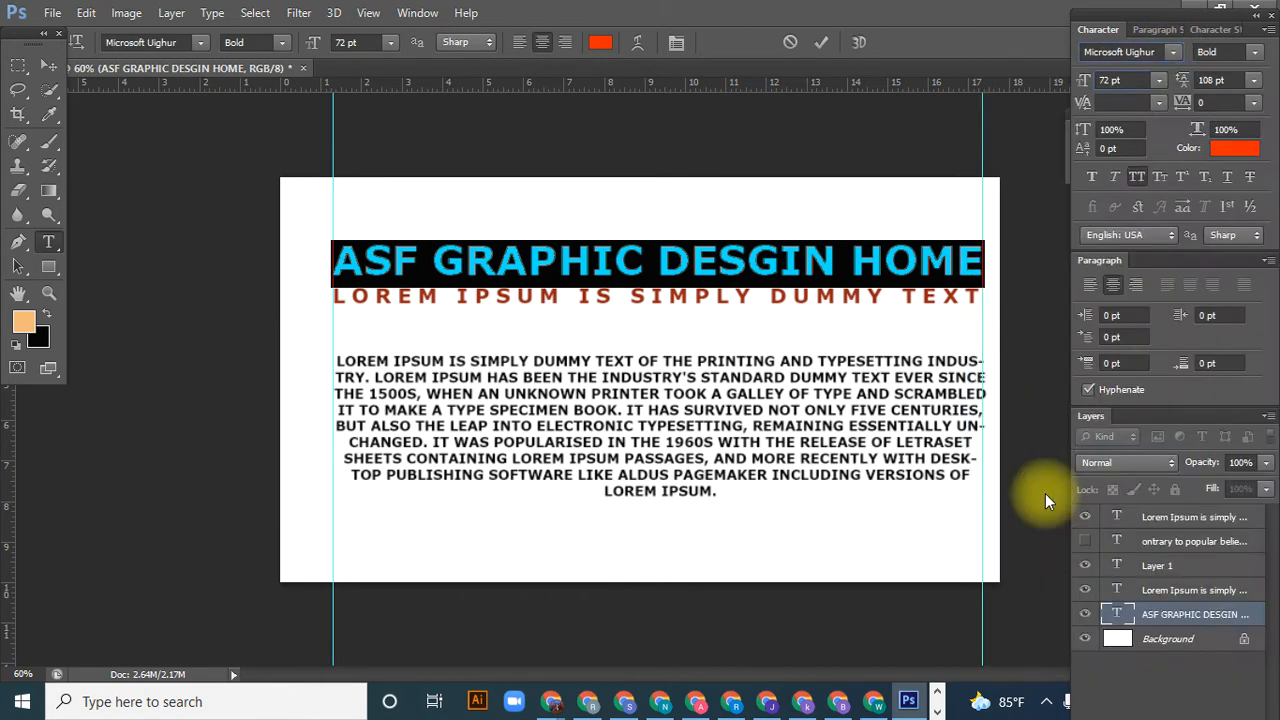
left_click(1255, 53)
left_click(1255, 53)
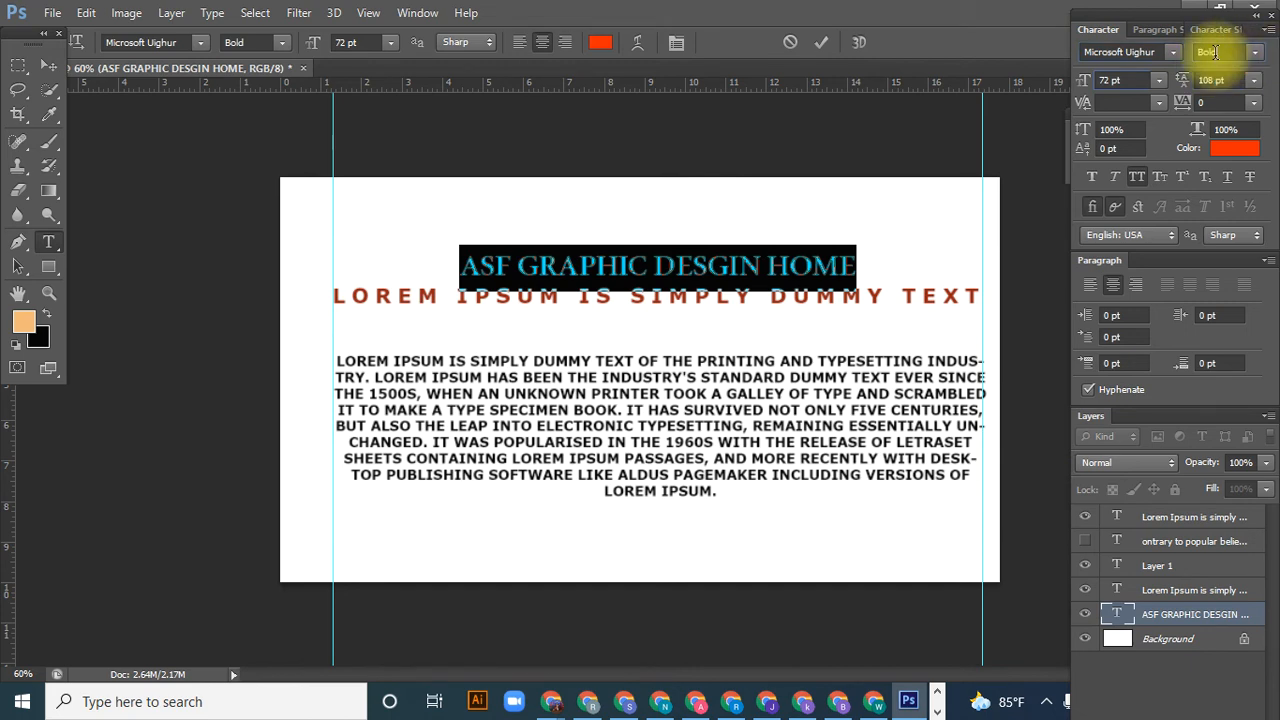
- Change the heading's font to Wide Latin
left_click(1166, 55)
scroll(1113, 165, "up", 1)
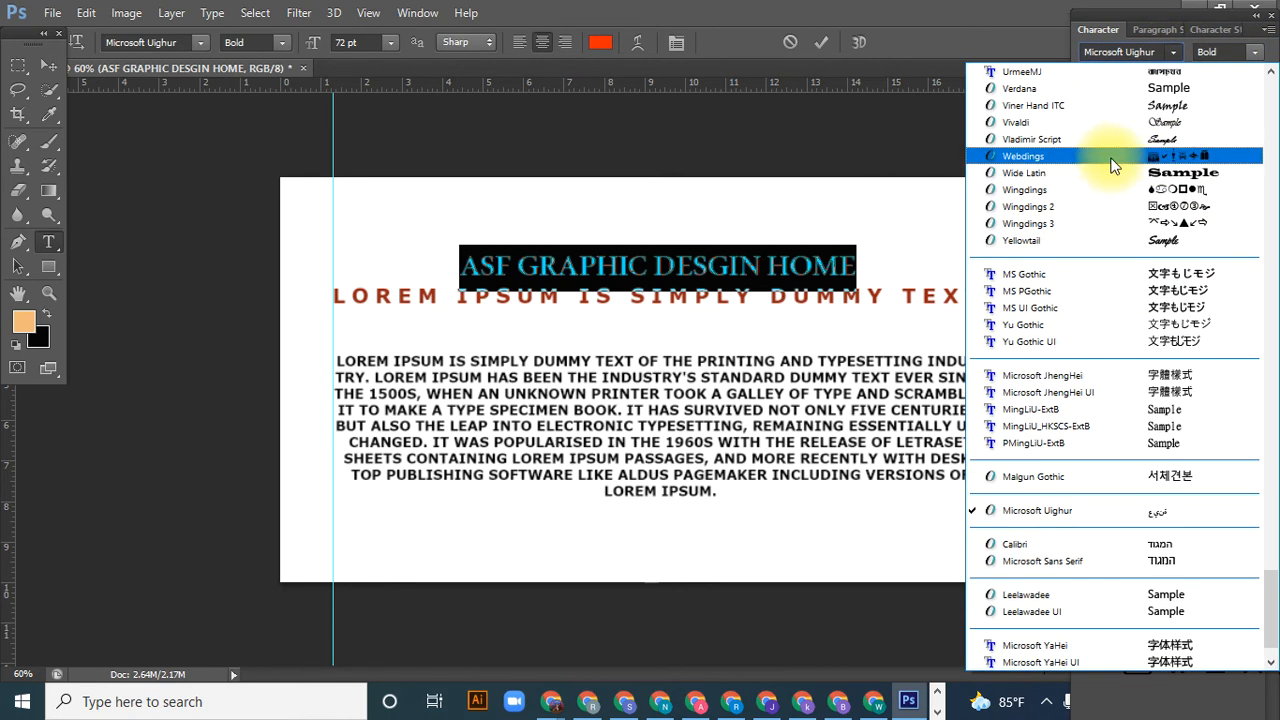
left_click(1173, 173)
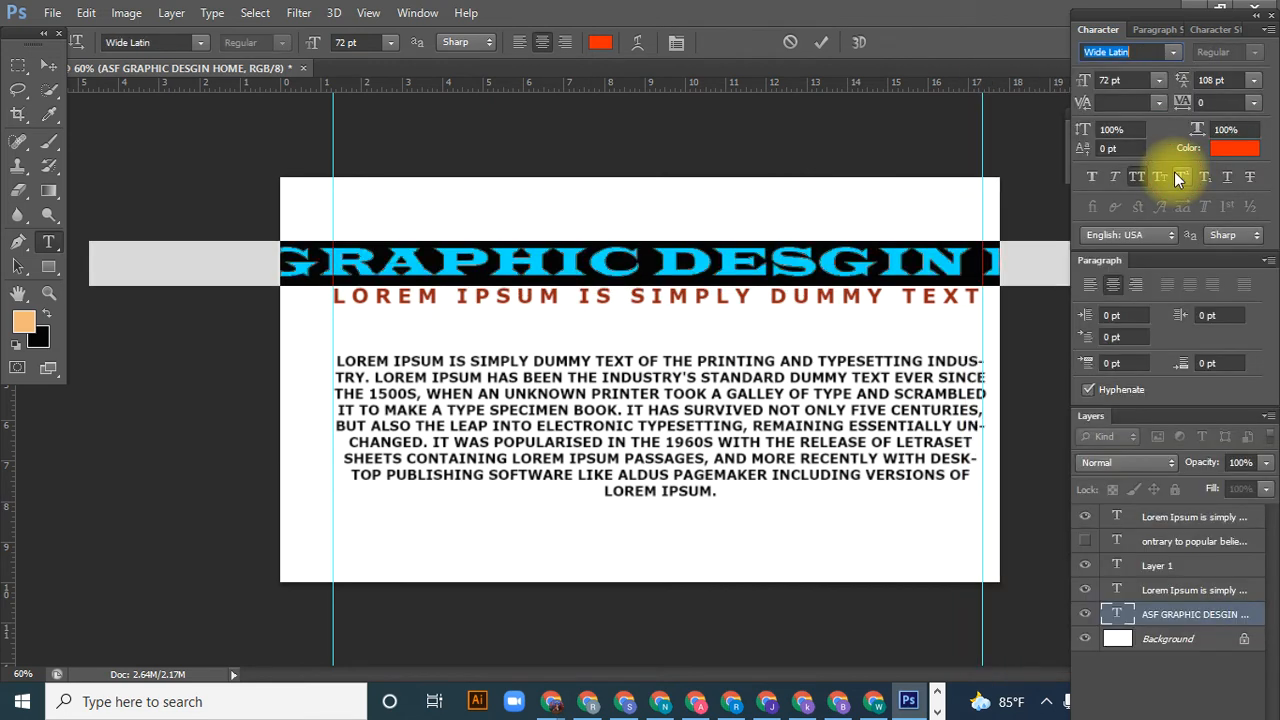
- Try heading sizes of 60, 48 and 45 pt, settle on 40 pt, and commit the text edit
left_click(1159, 80)
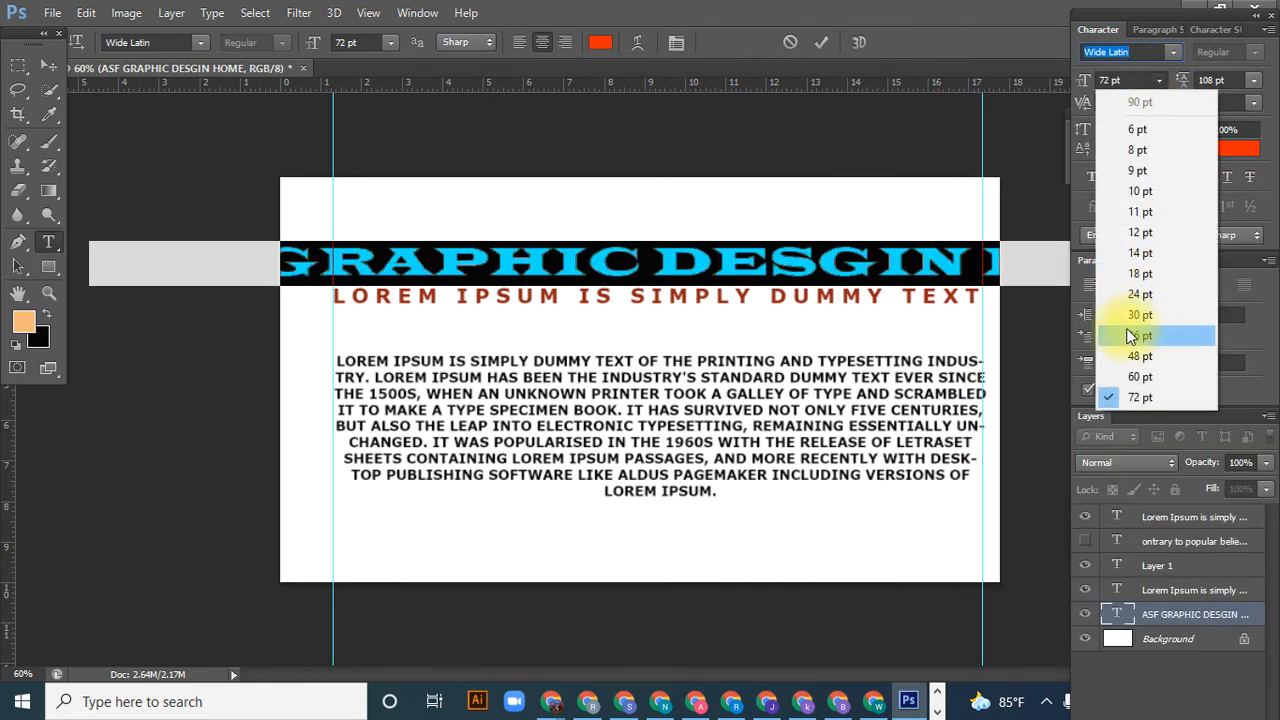
left_click(1147, 378)
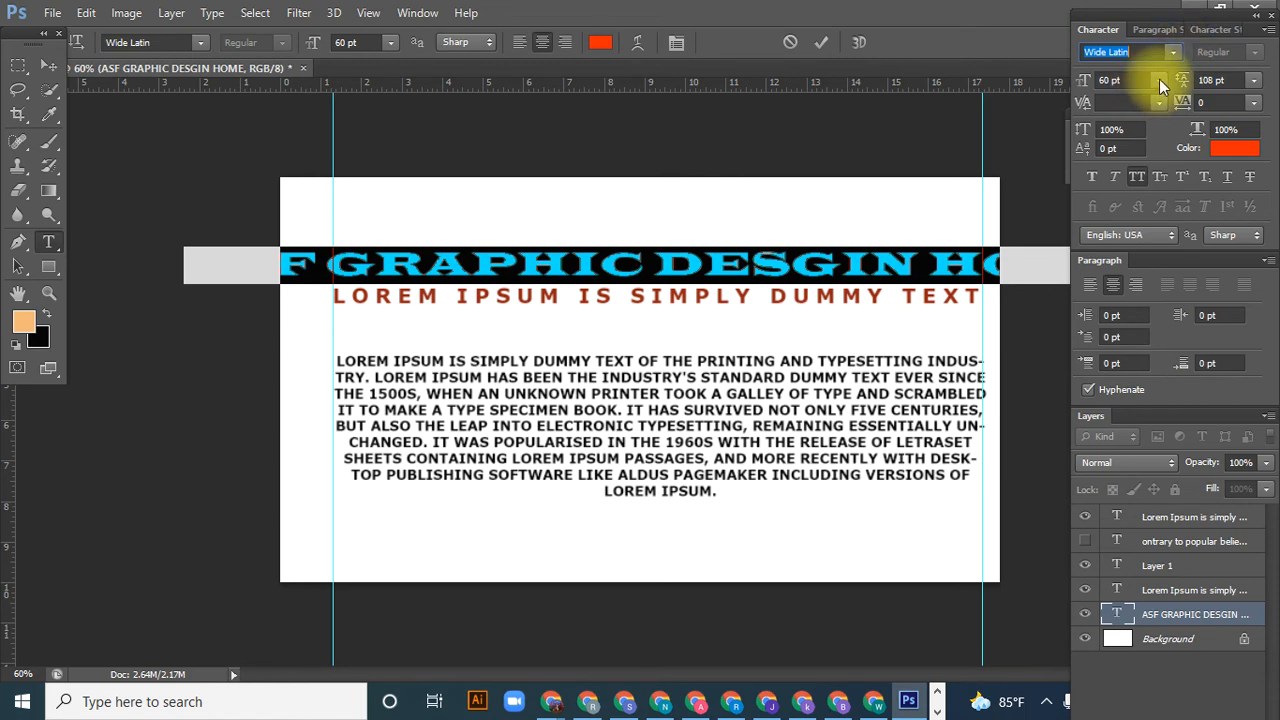
left_click(1159, 80)
left_click(1141, 355)
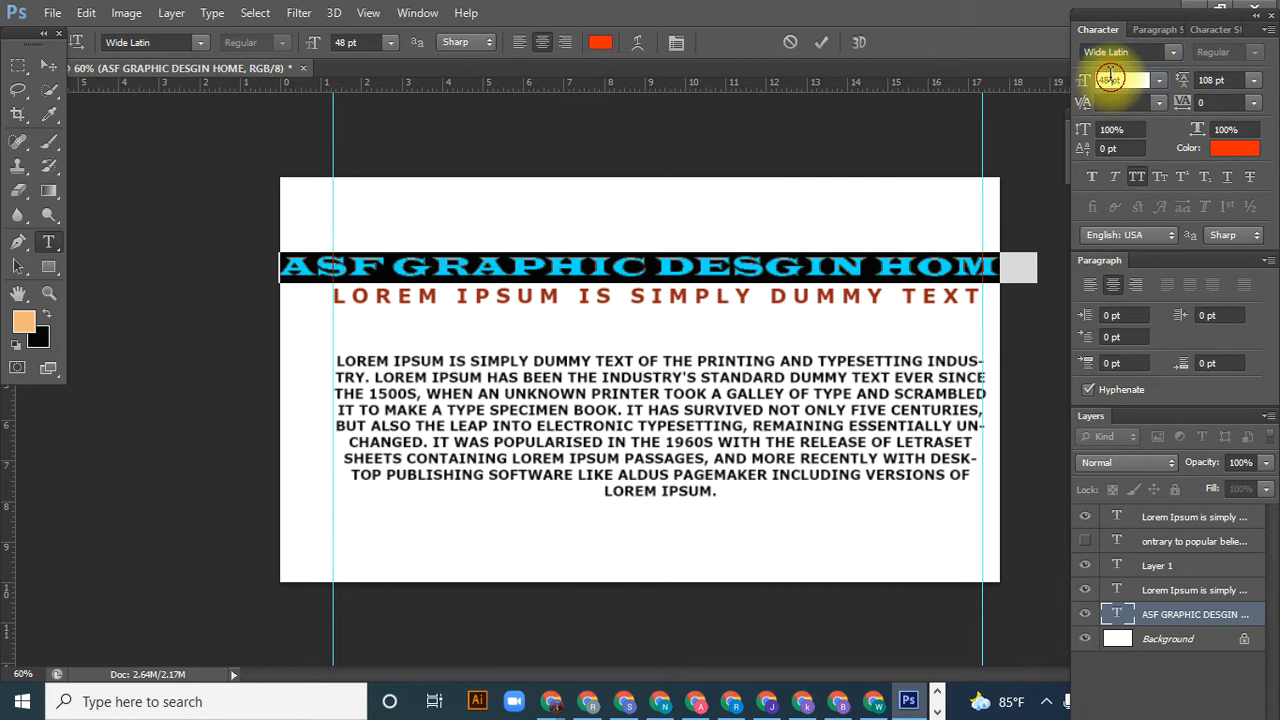
type("45")
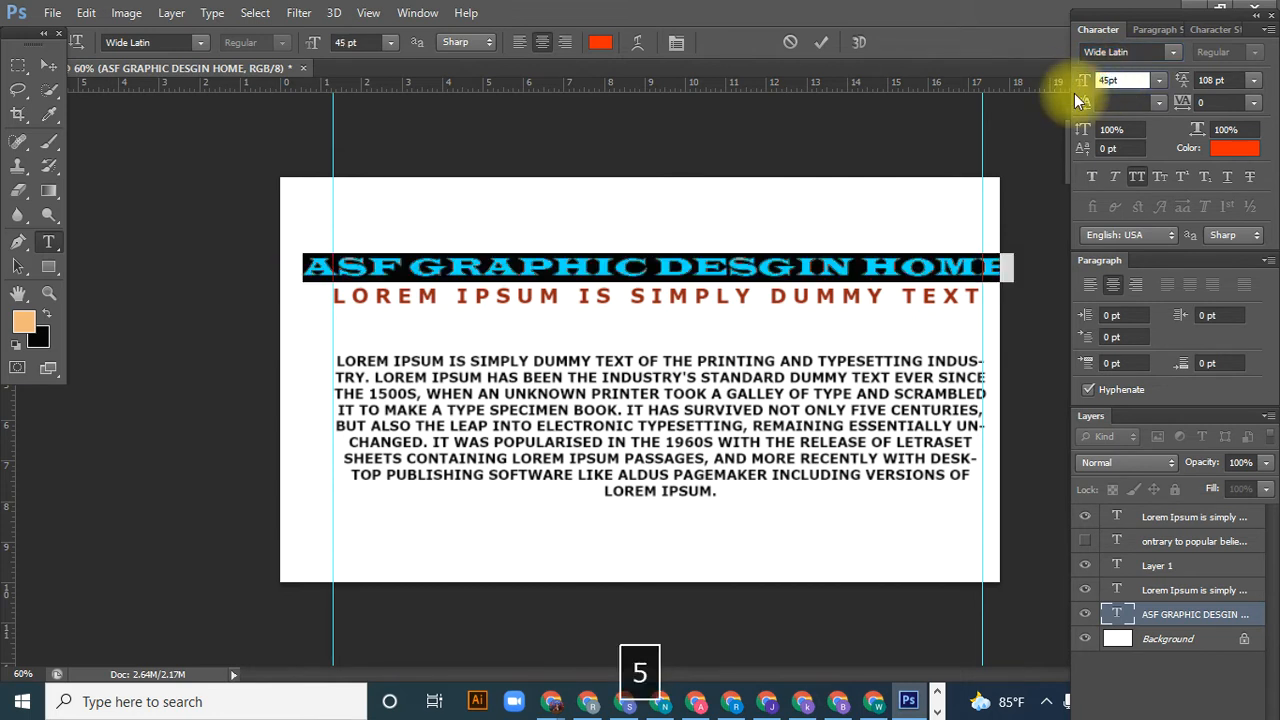
key("BackSpace")
type("0")
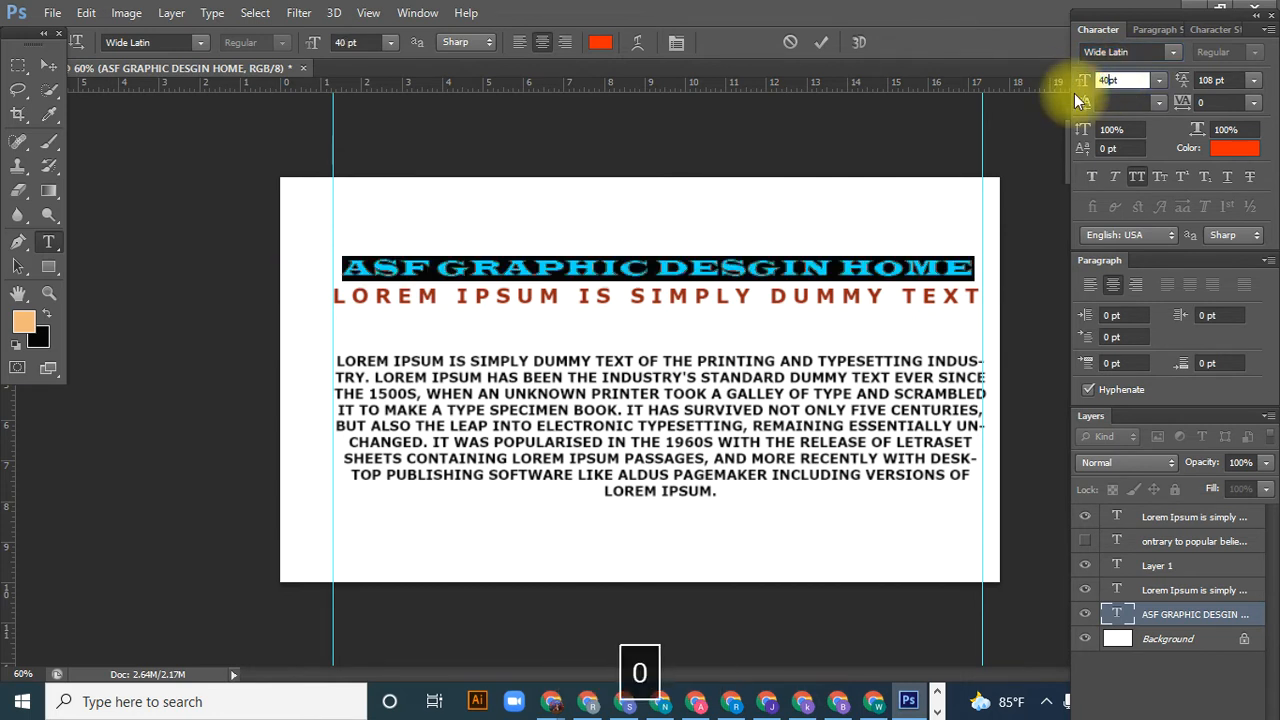
left_click(1173, 502)
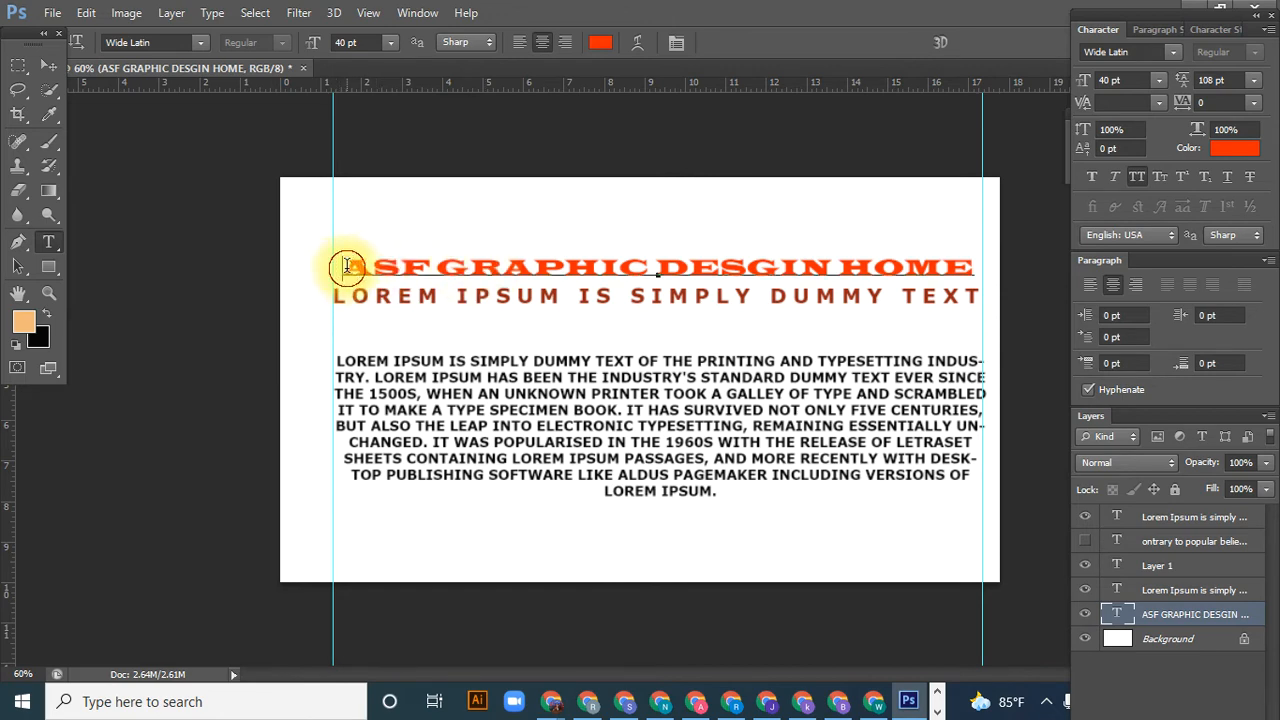
- Reselect the whole heading text, try the Terminal font, and return it to Wide Latin
left_click_drag(346, 266, 1004, 286)
left_click(1176, 47)
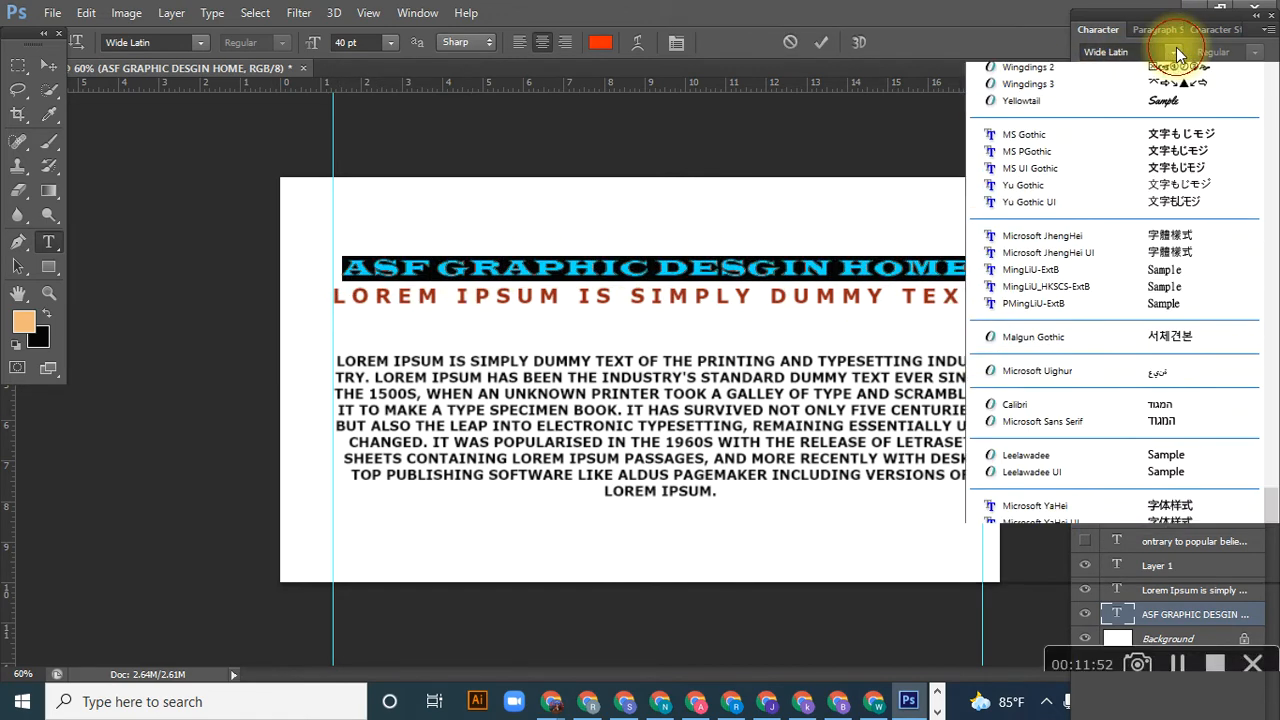
scroll(1028, 218, "up", 8)
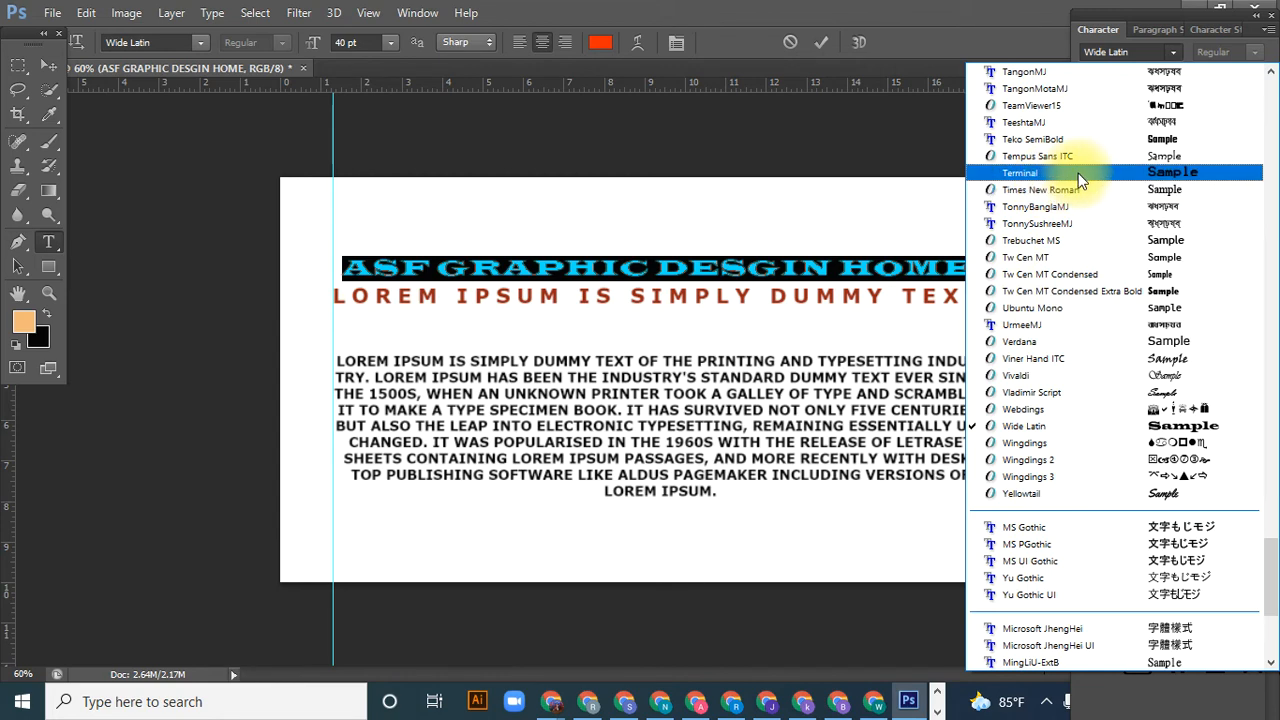
left_click(1078, 173)
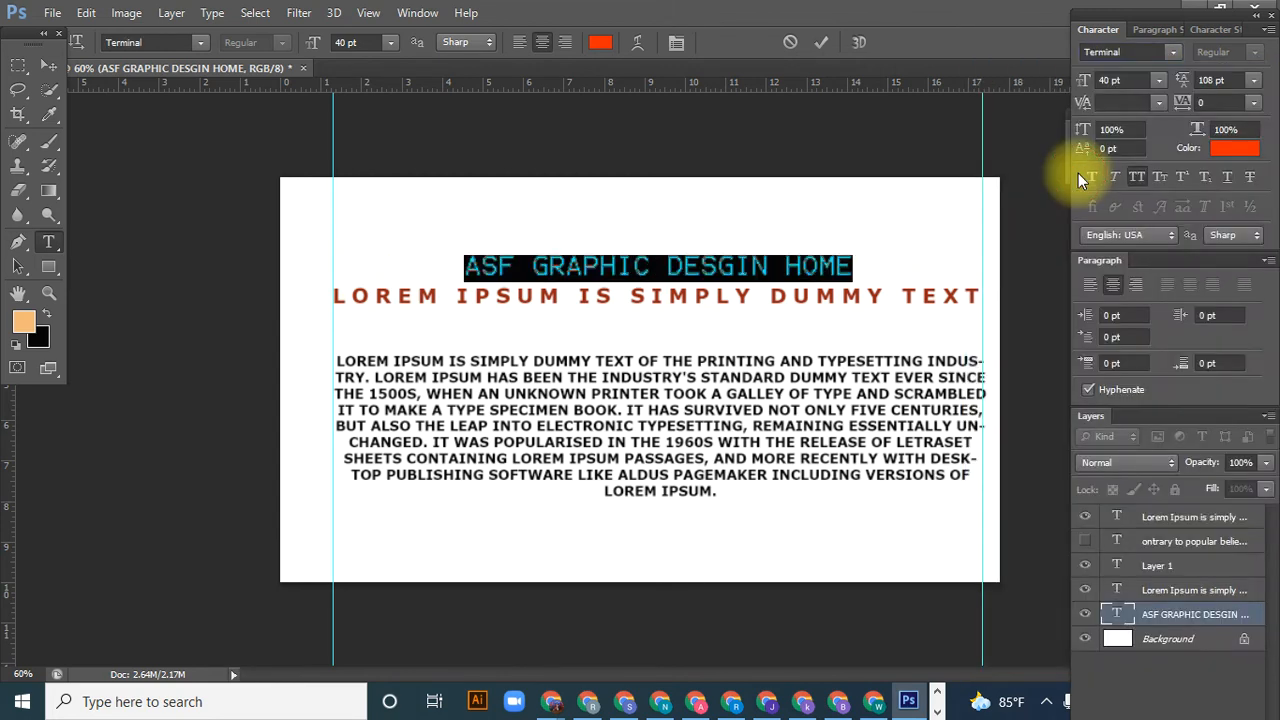
left_click(1176, 52)
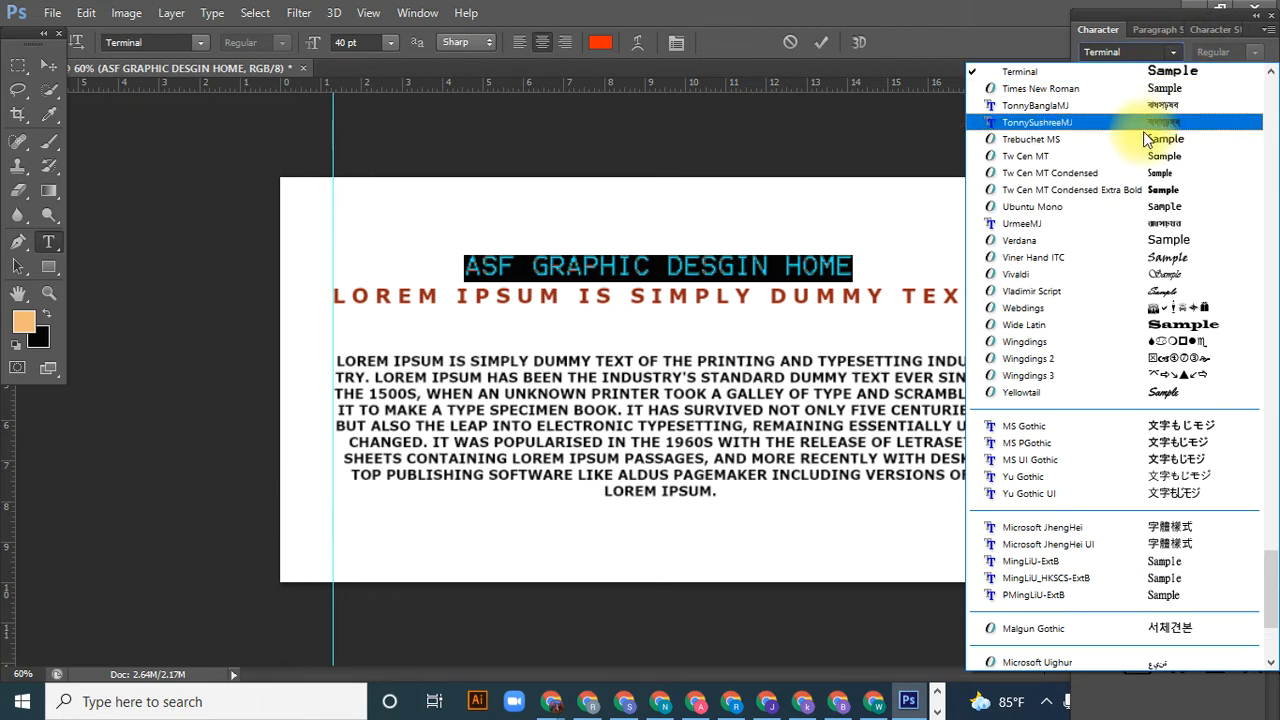
left_click(1143, 327)
- Set the selected heading text's font to Stencil
left_click(1175, 50)
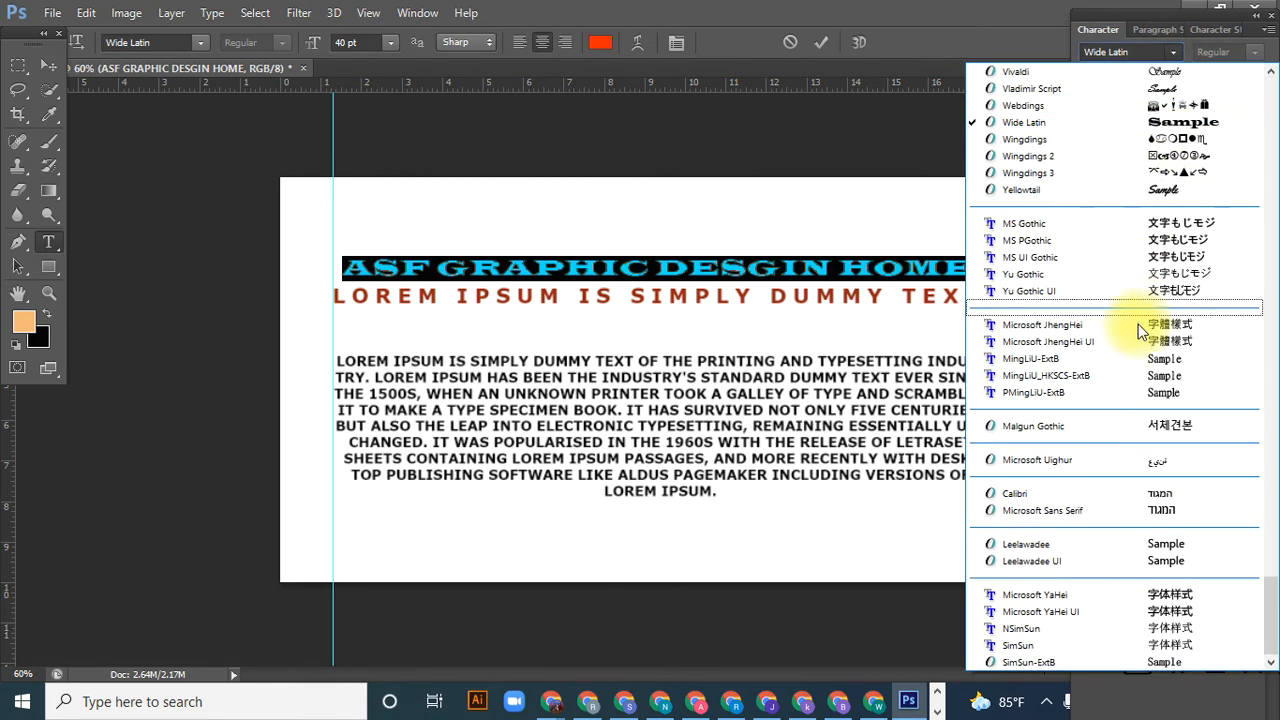
scroll(1135, 333, "up", 6)
scroll(1150, 300, "up", 3)
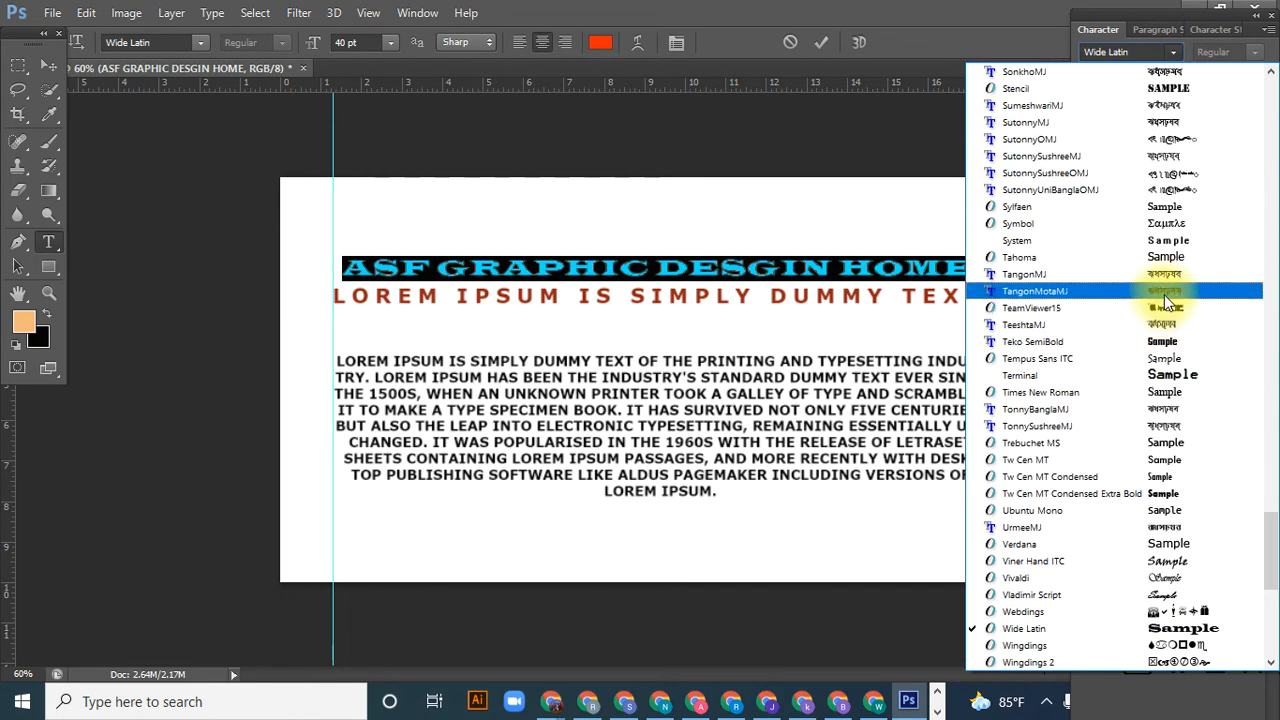
left_click(1155, 140)
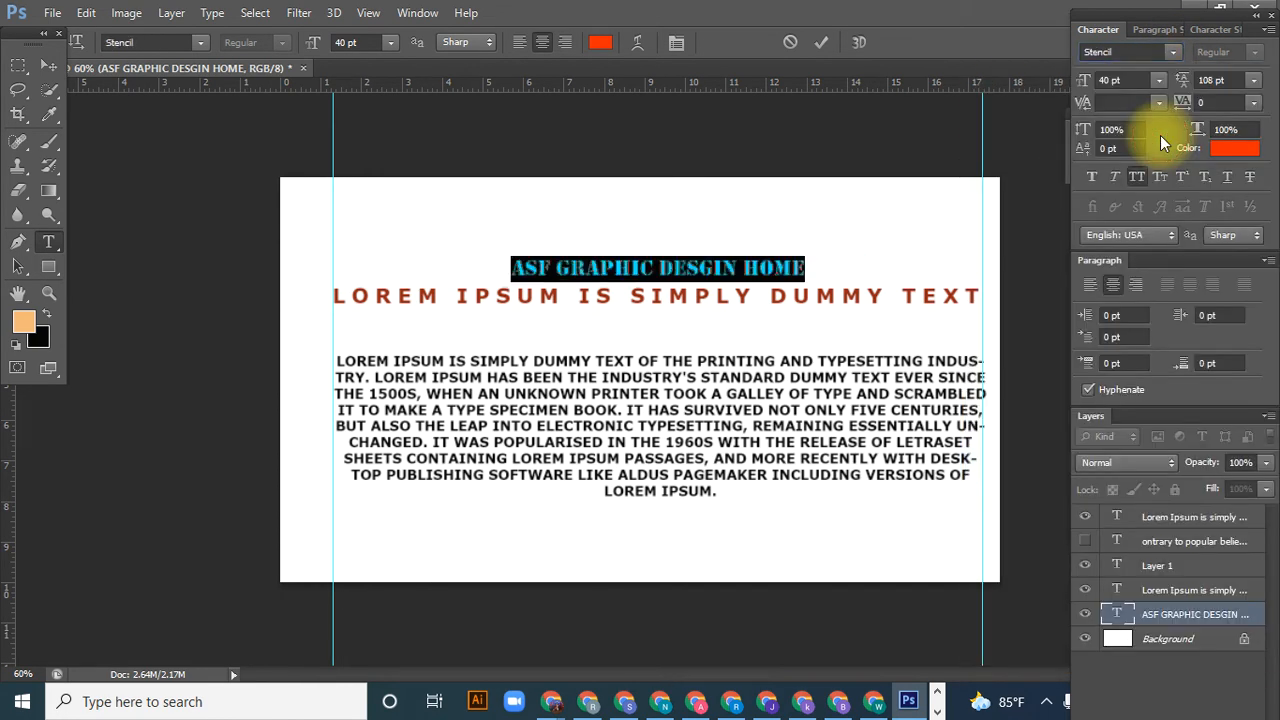
- Try preset sizes of 60 and 72 pt on the Stencil heading
left_click(1160, 80)
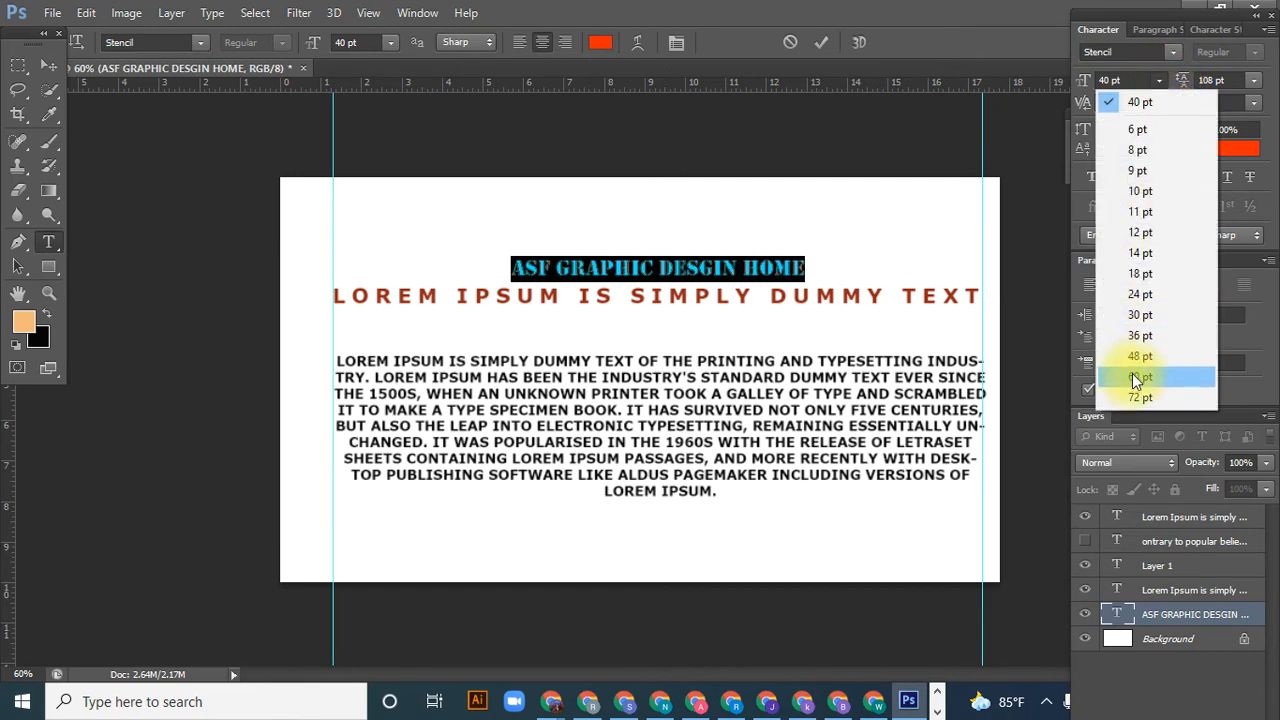
left_click(1132, 375)
left_click(1159, 82)
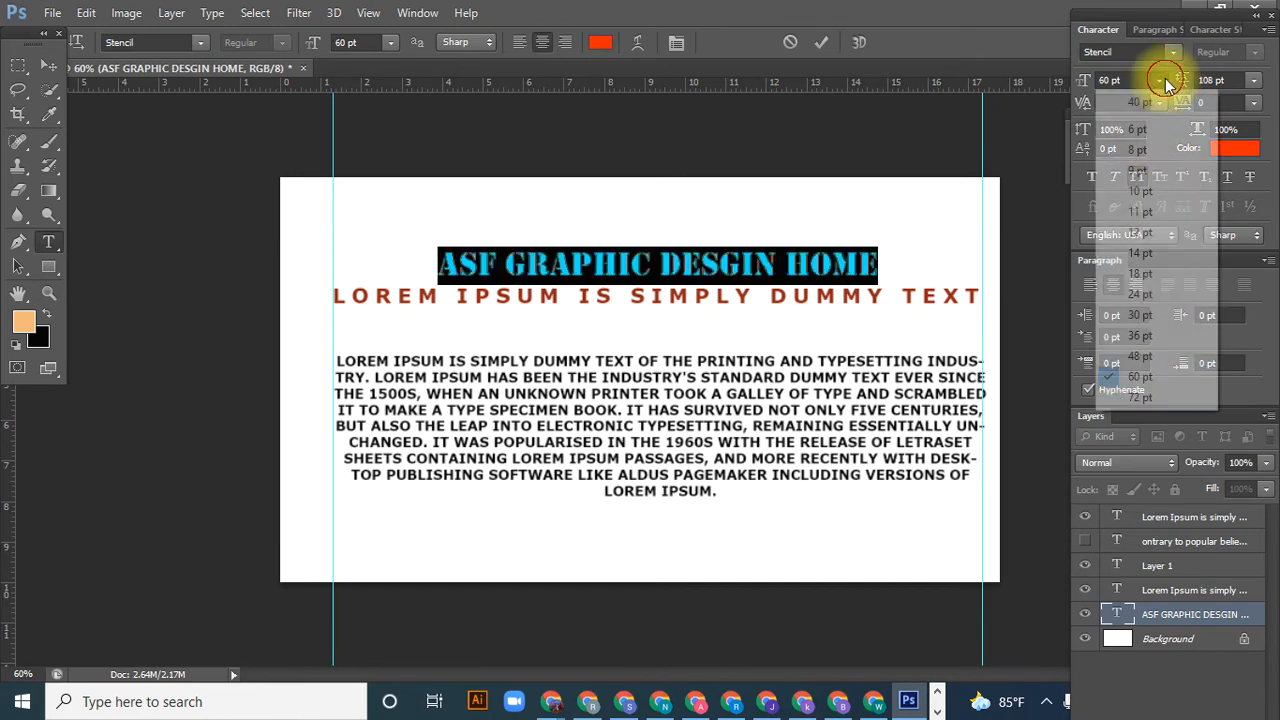
left_click(1147, 398)
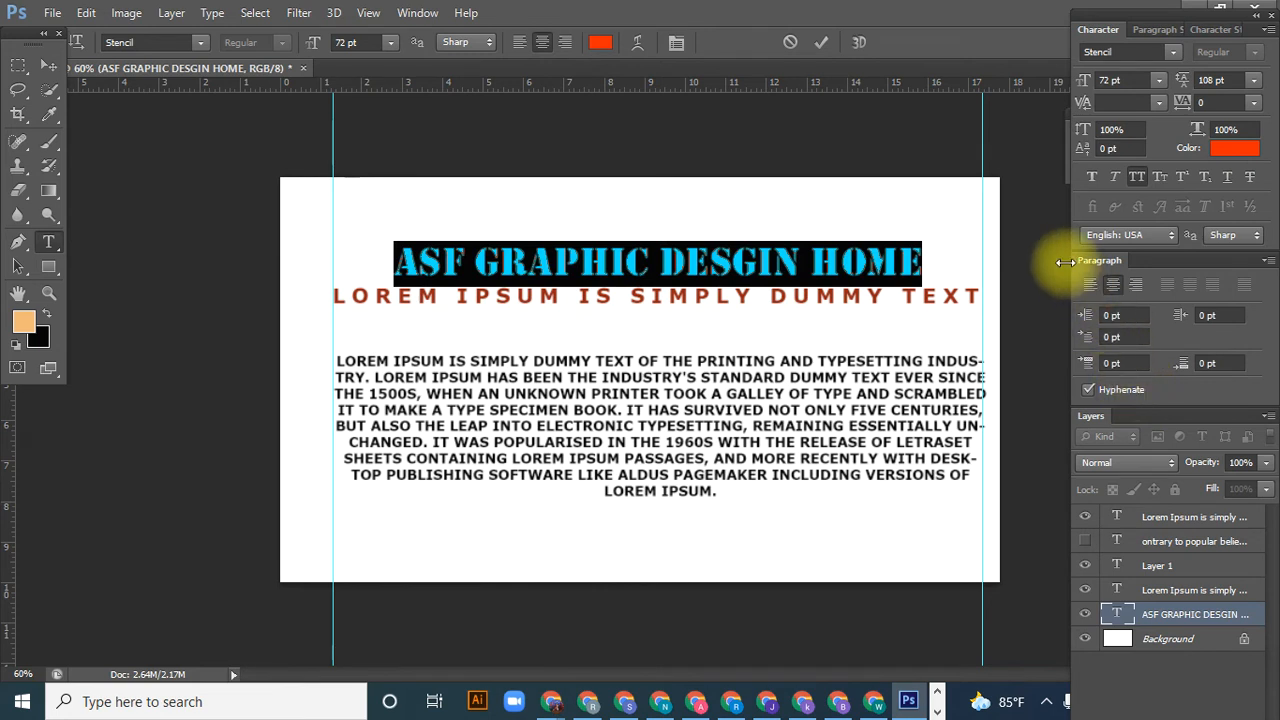
- Try custom heading sizes of 120, 100 and 90 pt to fill the width between the two guides
double_click(1108, 80)
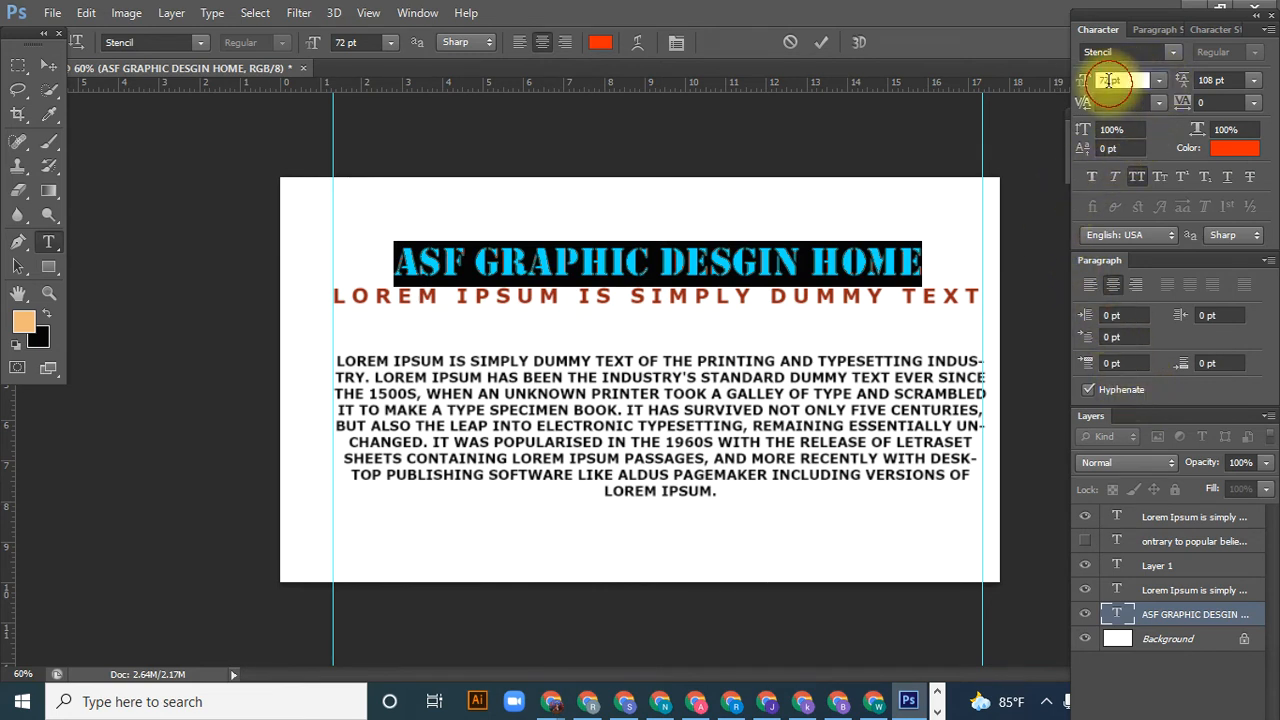
type("1")
type("20")
key("Return")
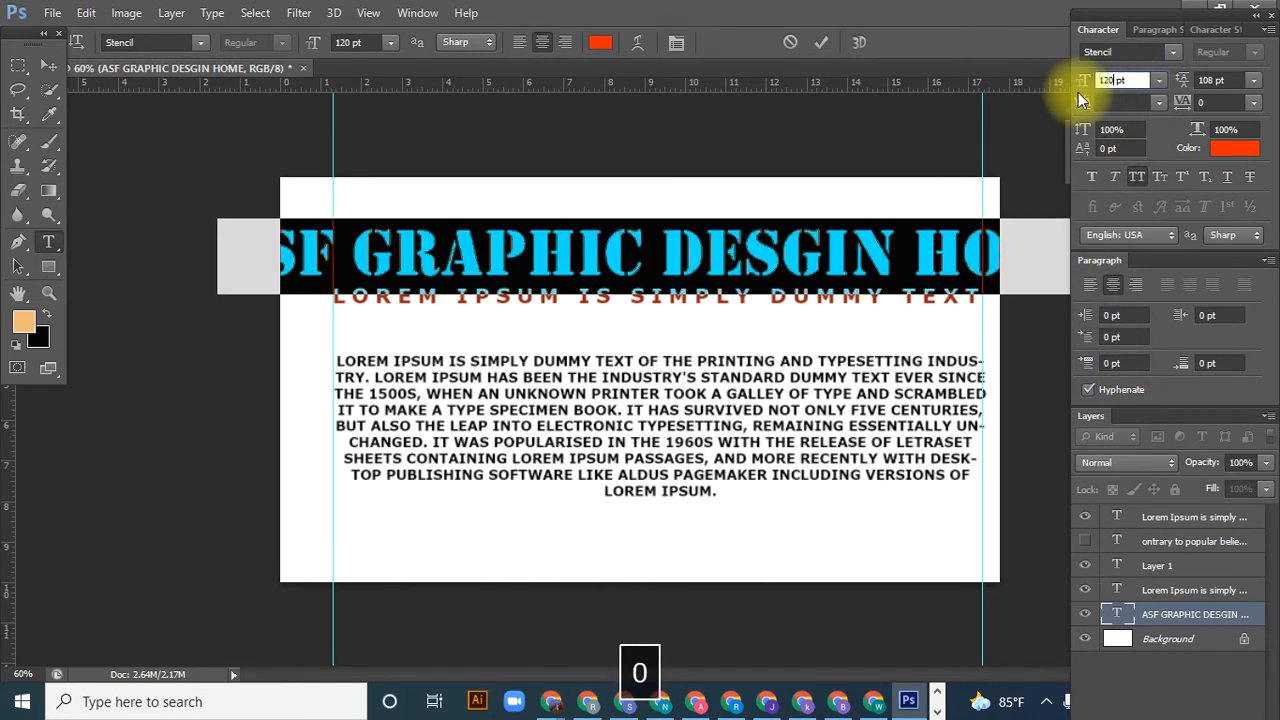
key("BackSpace")
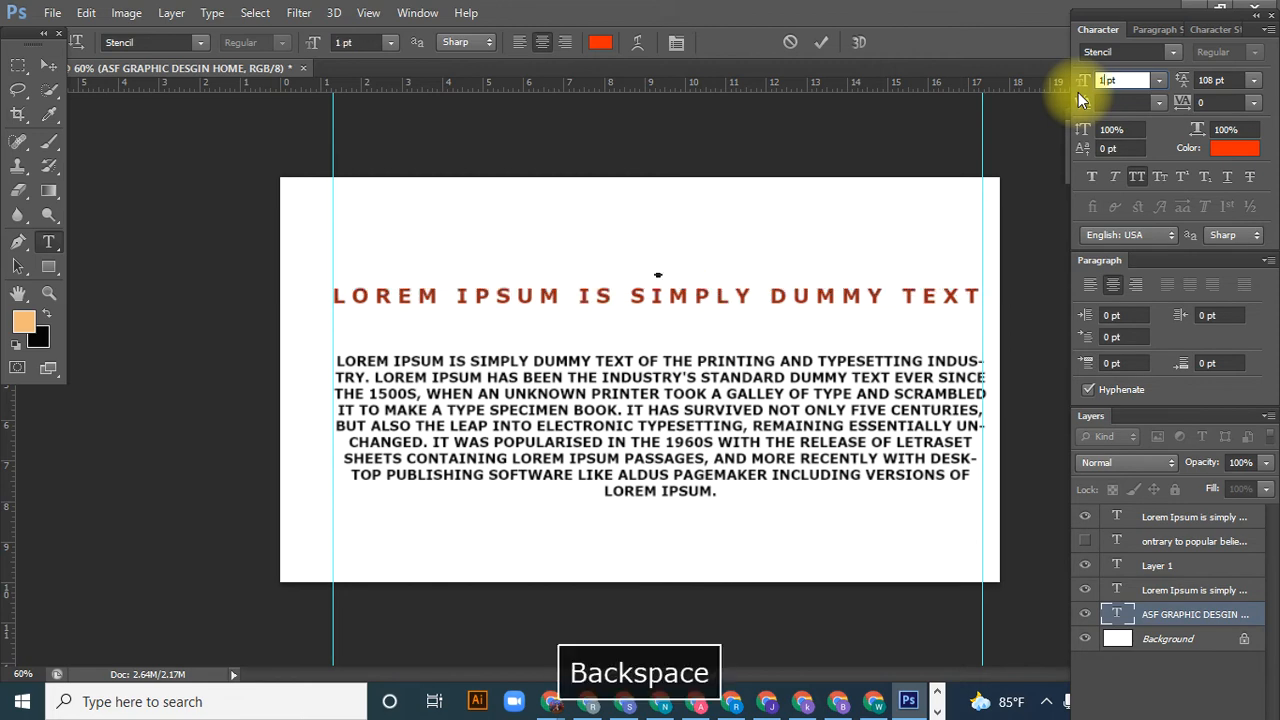
type("00")
key("BackSpace")
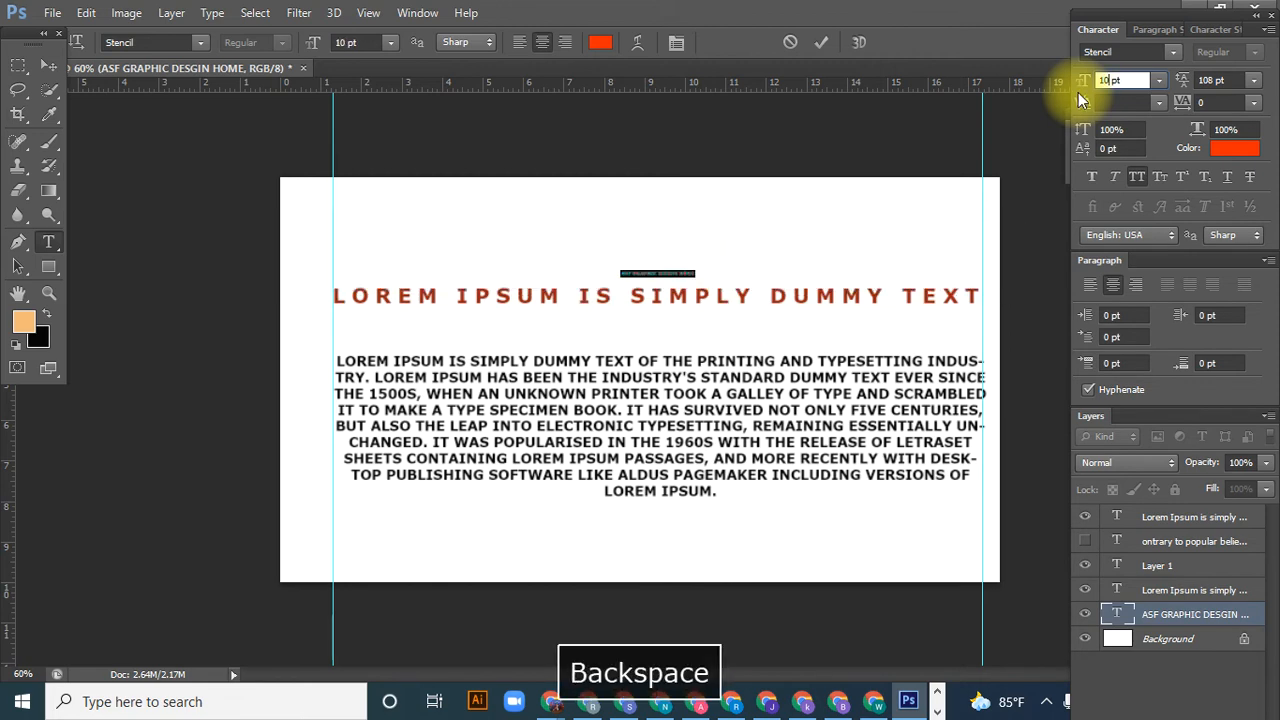
type("90")
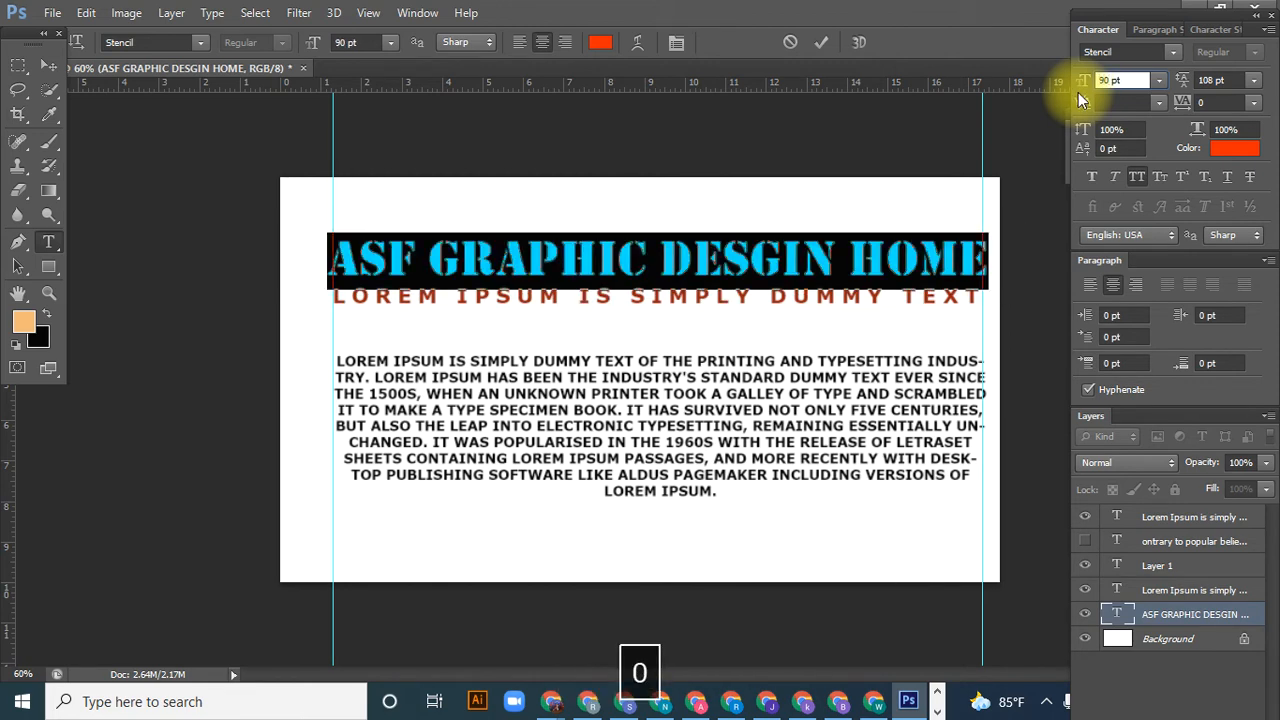
- Set the heading's font size to 89 pt so it fits between the guides, and commit the text edit
key("BackSpace")
key("BackSpace")
type("89")
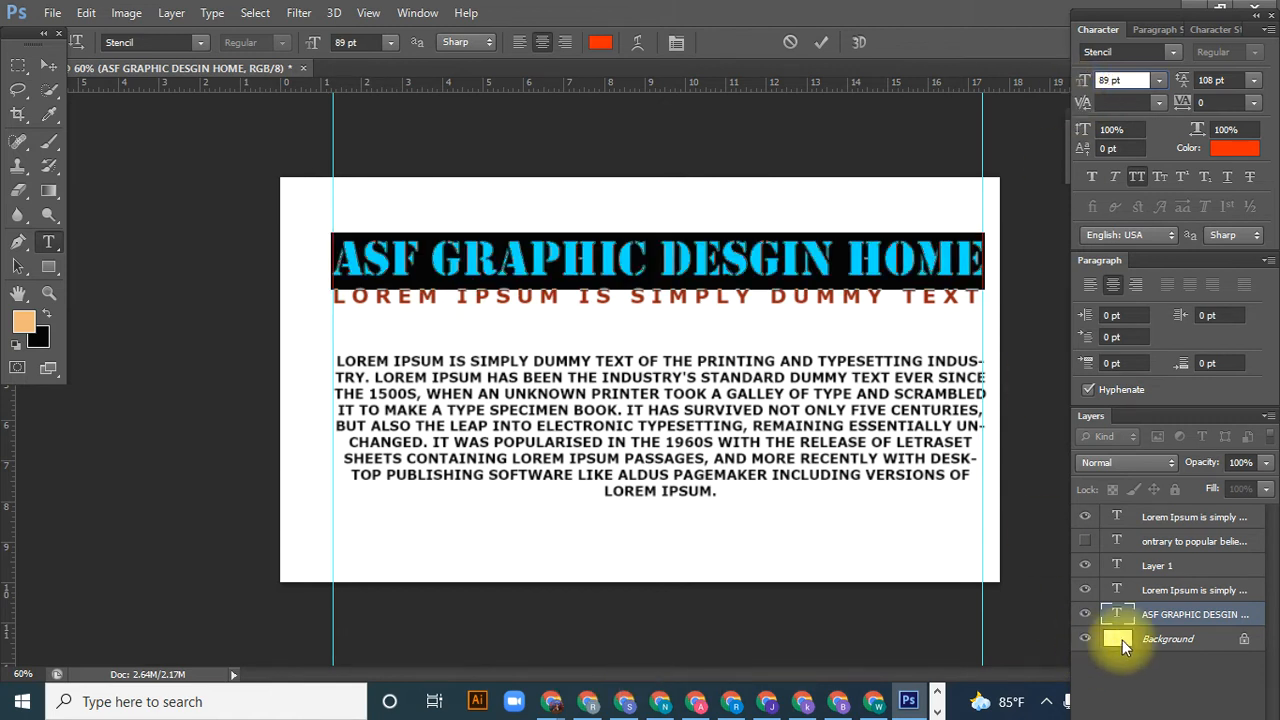
left_click(1150, 614)
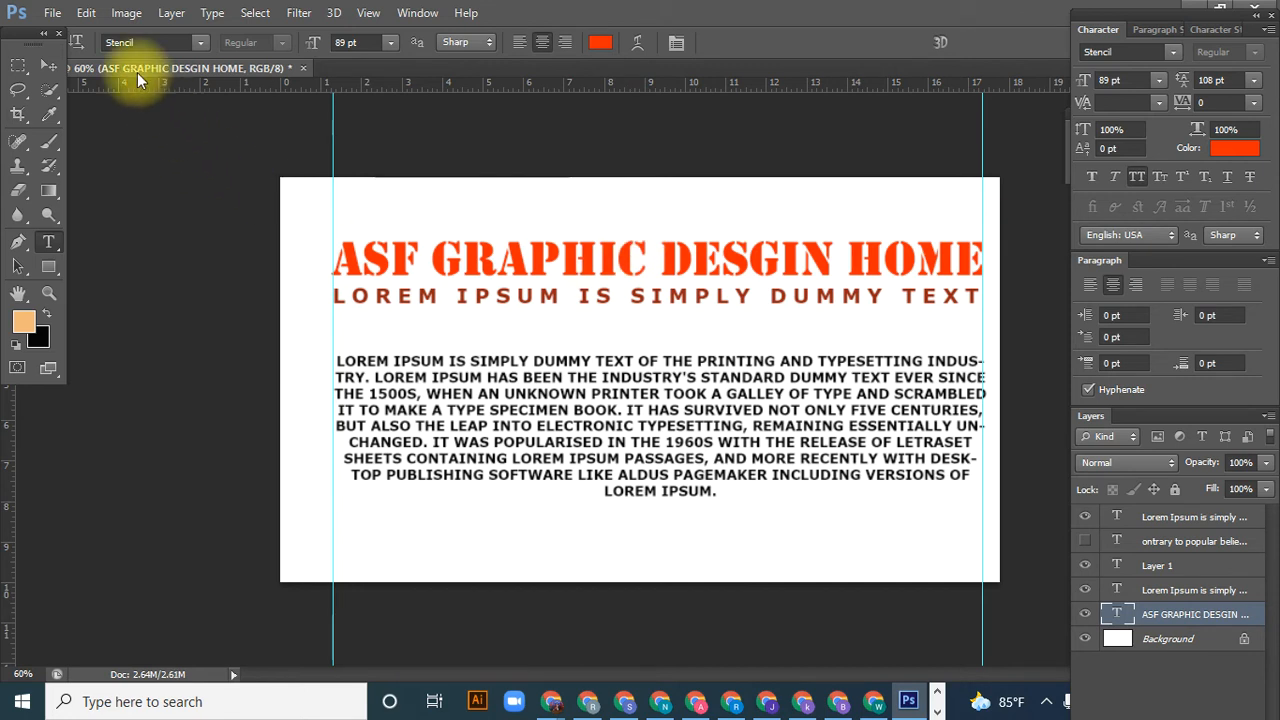
- Try a kerning value of 0 on the heading, and undo the change
left_click(52, 66)
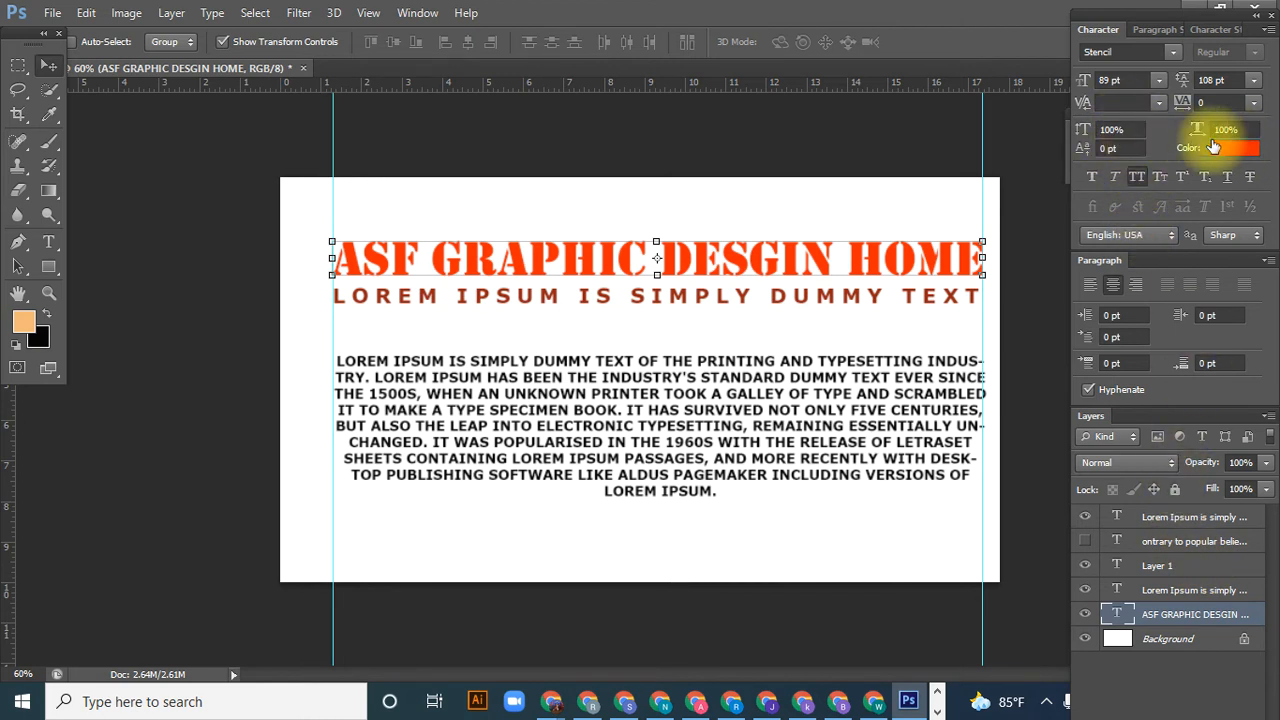
left_click(1110, 129)
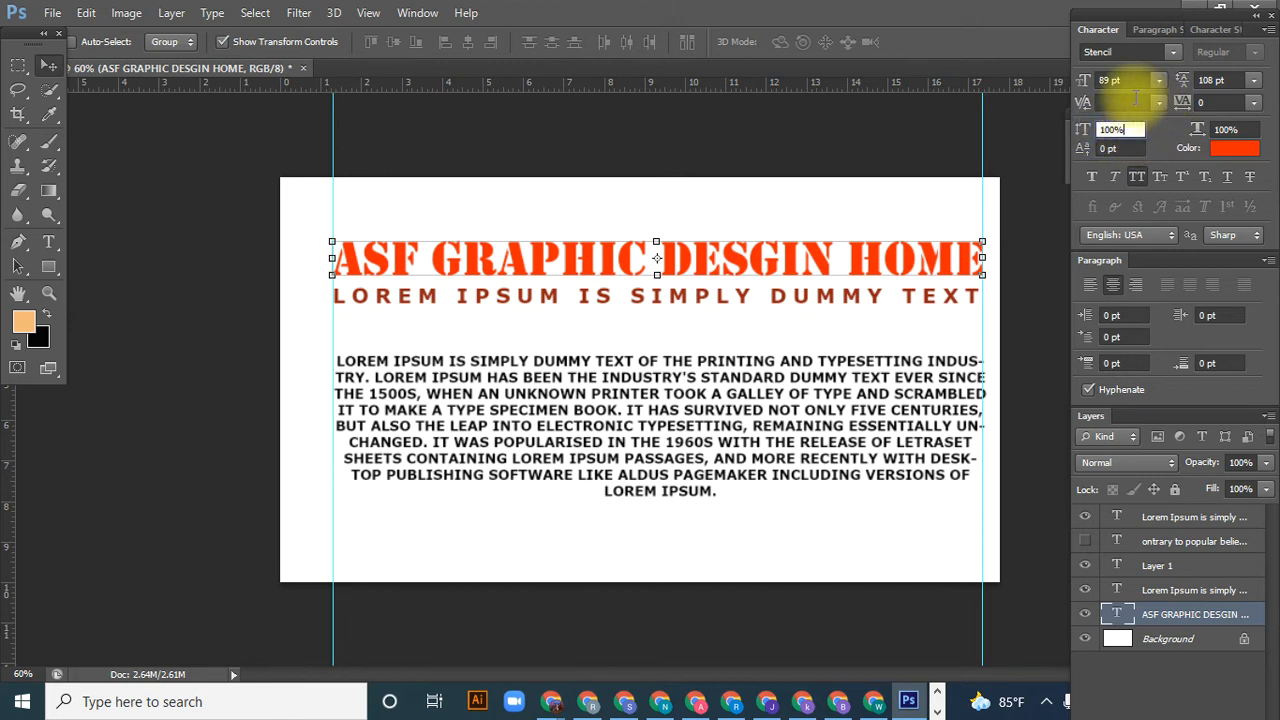
left_click(1131, 101)
type("0")
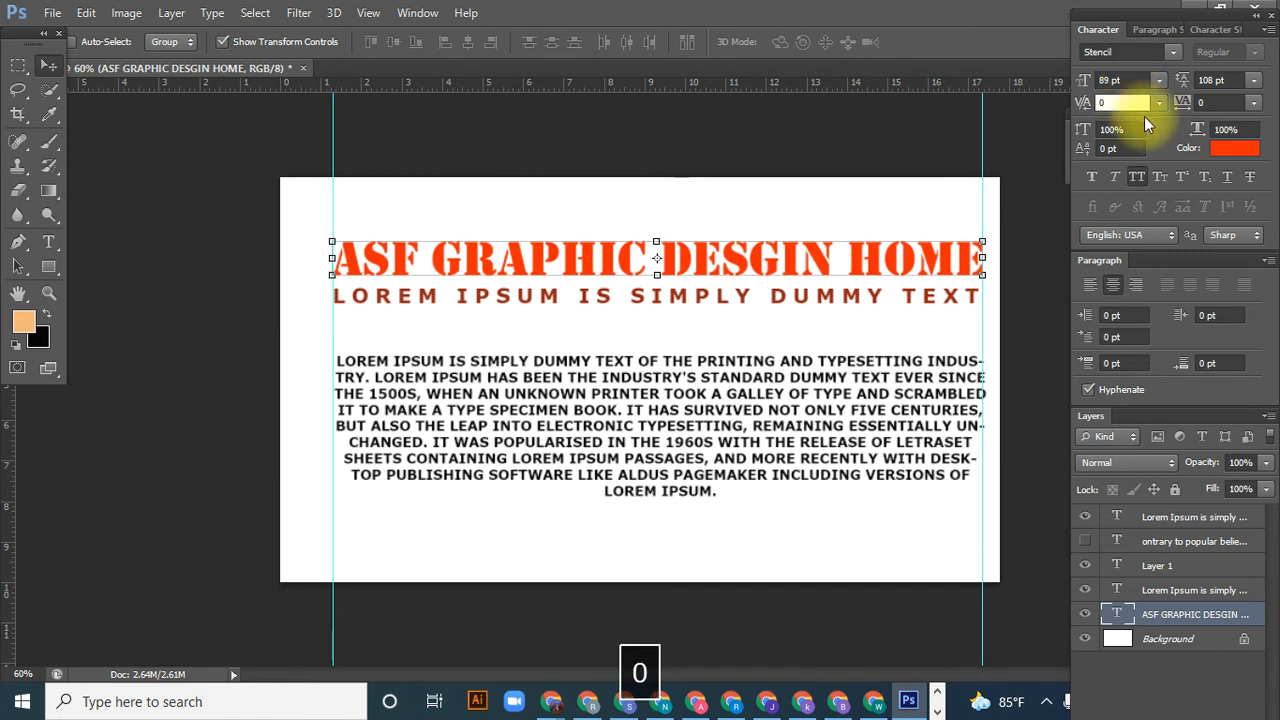
left_click(1135, 129)
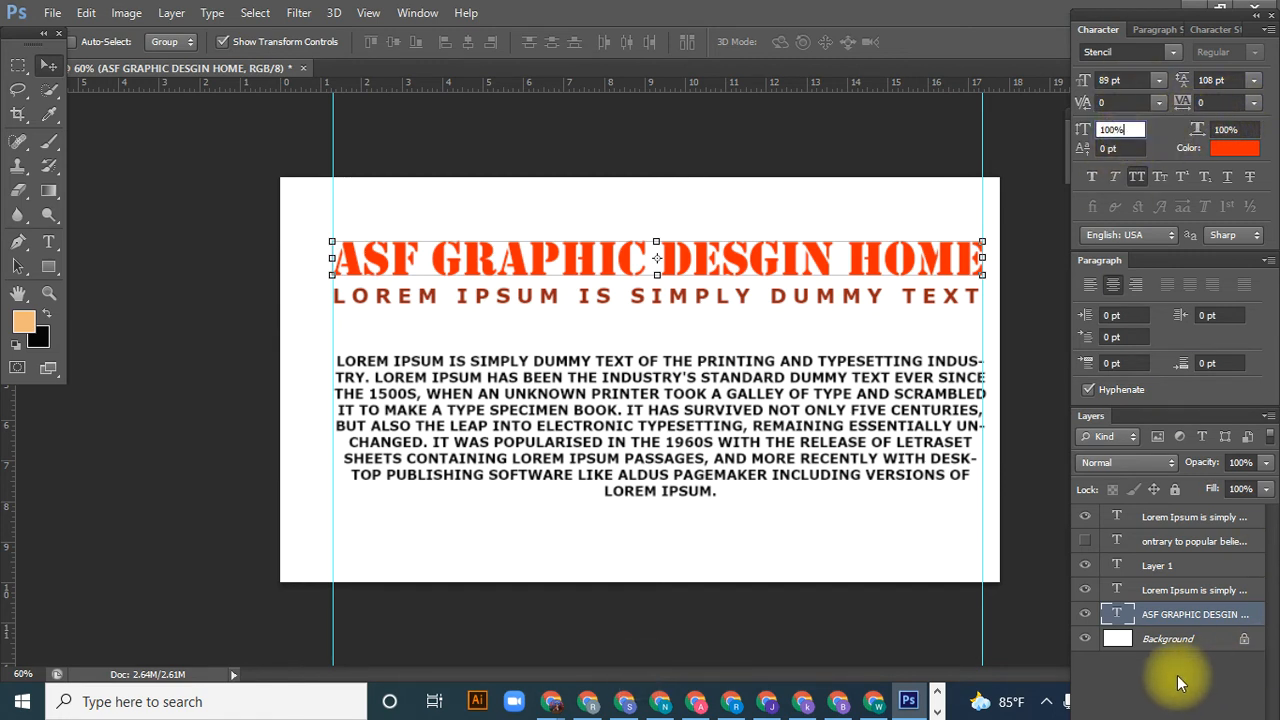
key("ctrl+z")
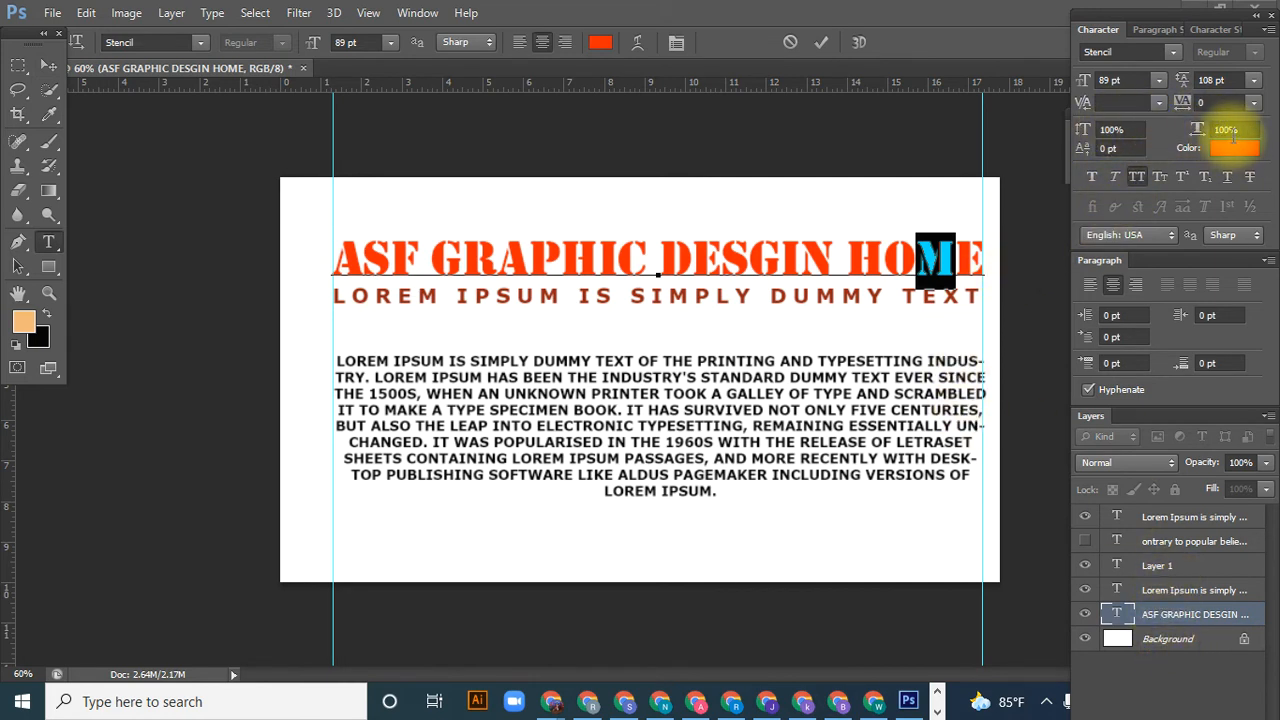
key("space")
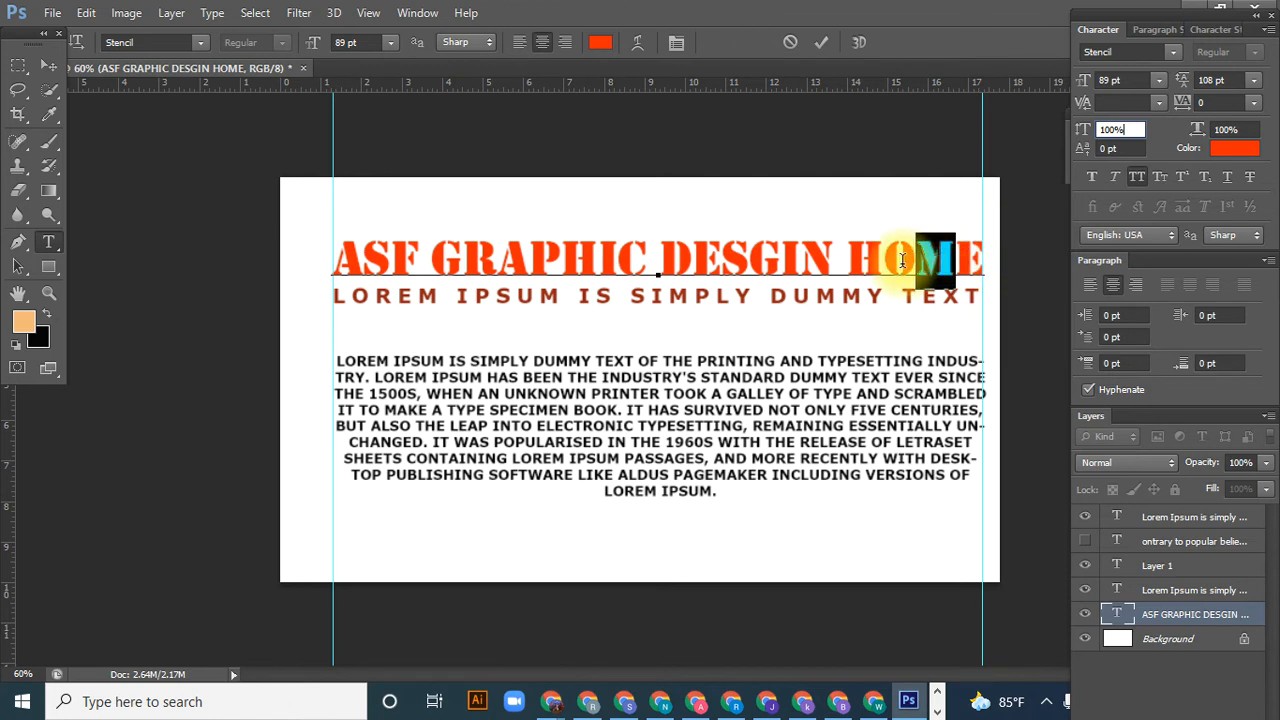
- Try a vertical scale of 500% on the letter O in the heading's word HOME, and commit the text edit
left_click_drag(882, 252, 918, 252)
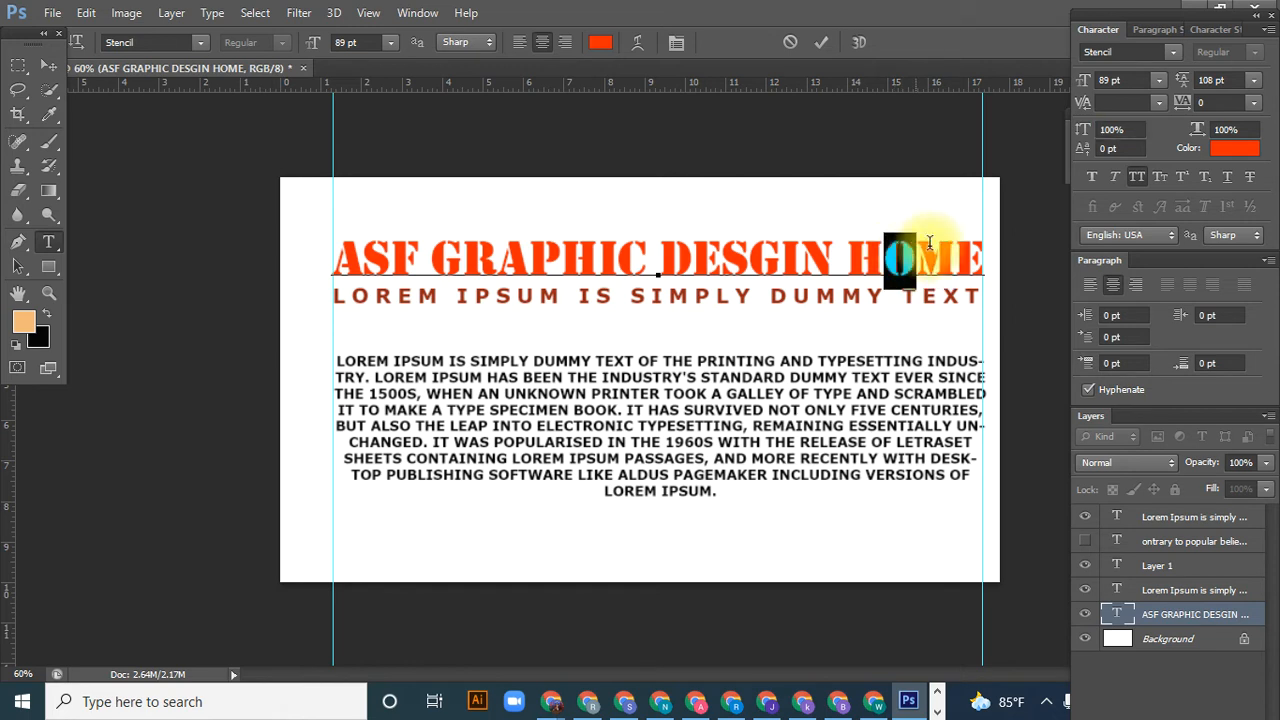
left_click(1114, 132)
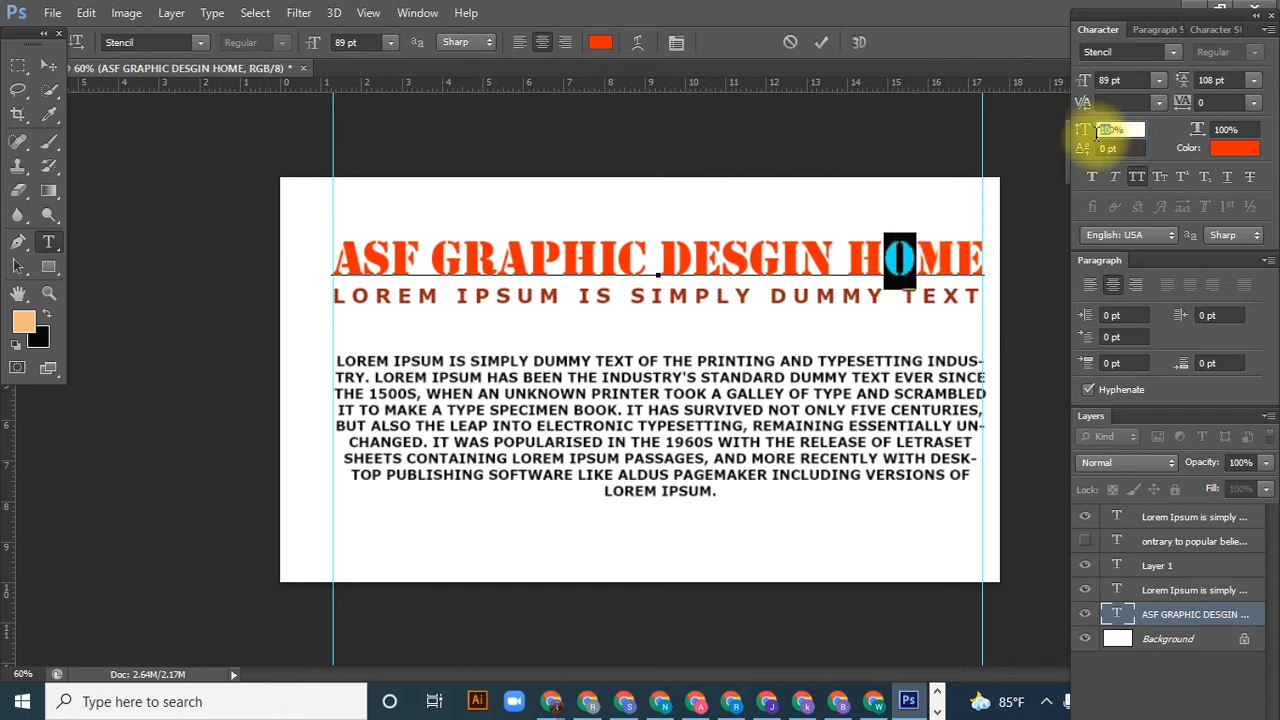
type("500")
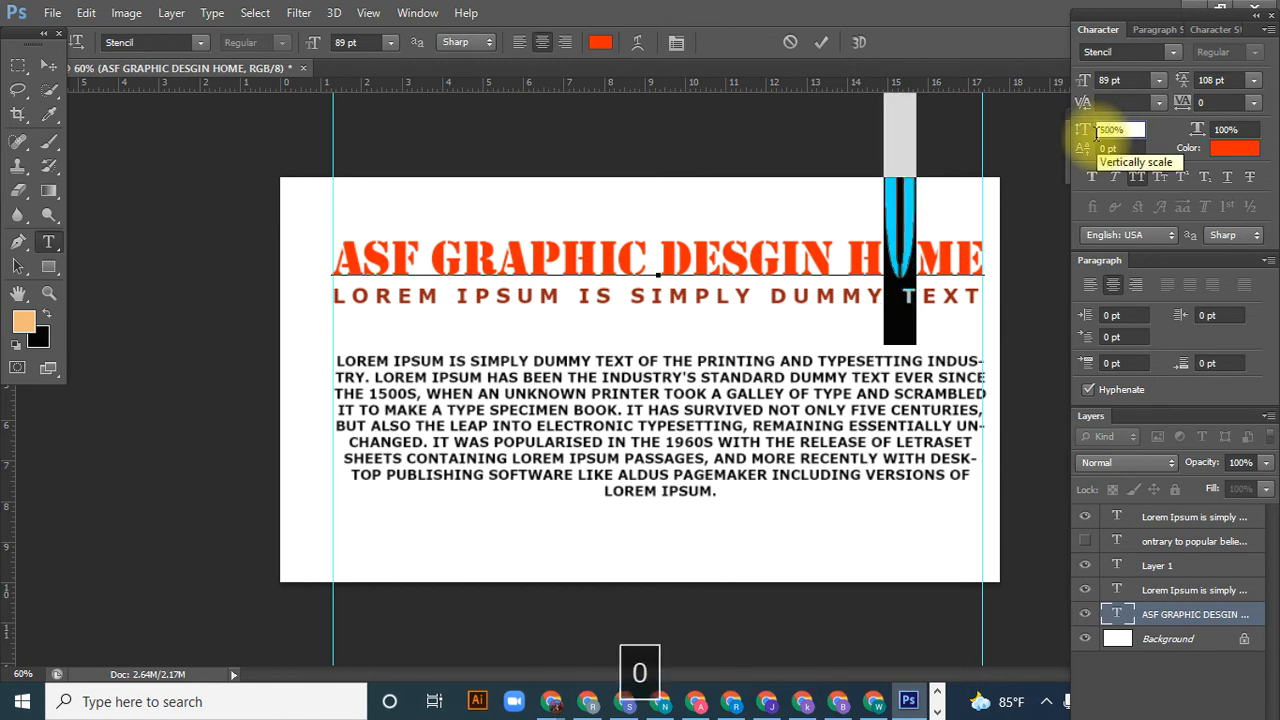
left_click(1157, 516)
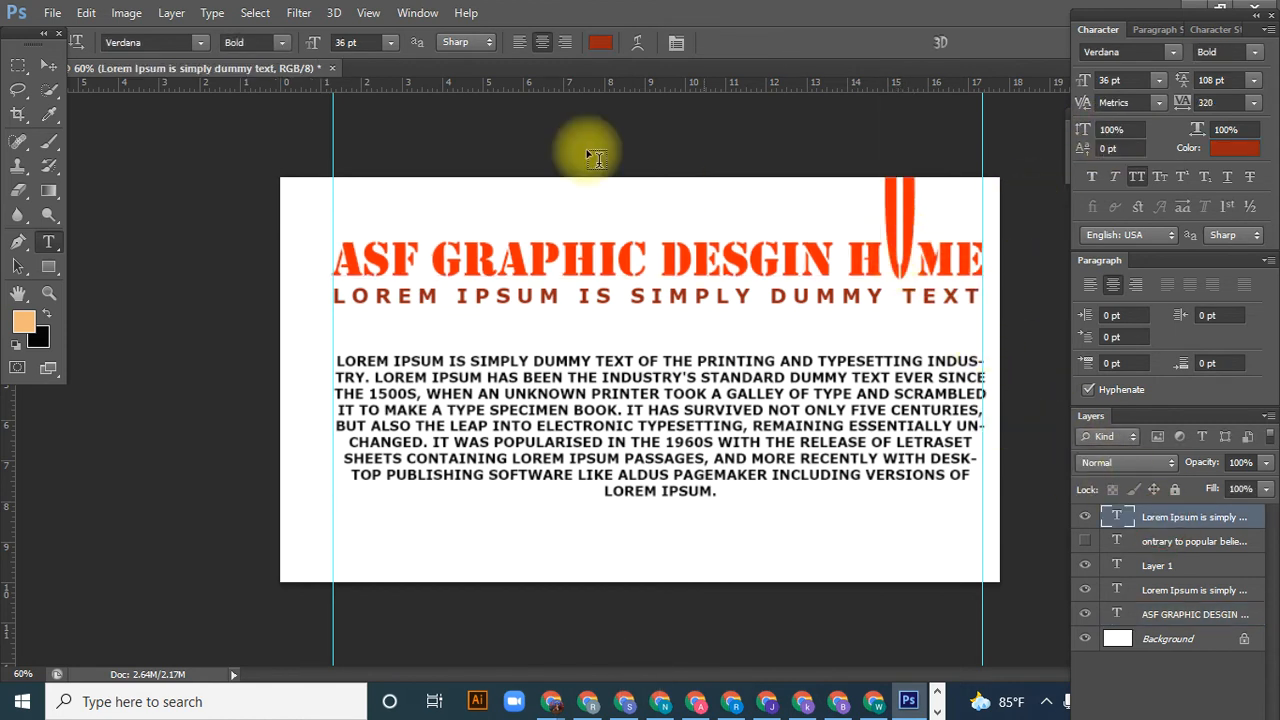
left_click(48, 65)
left_click_drag(913, 240, 903, 206)
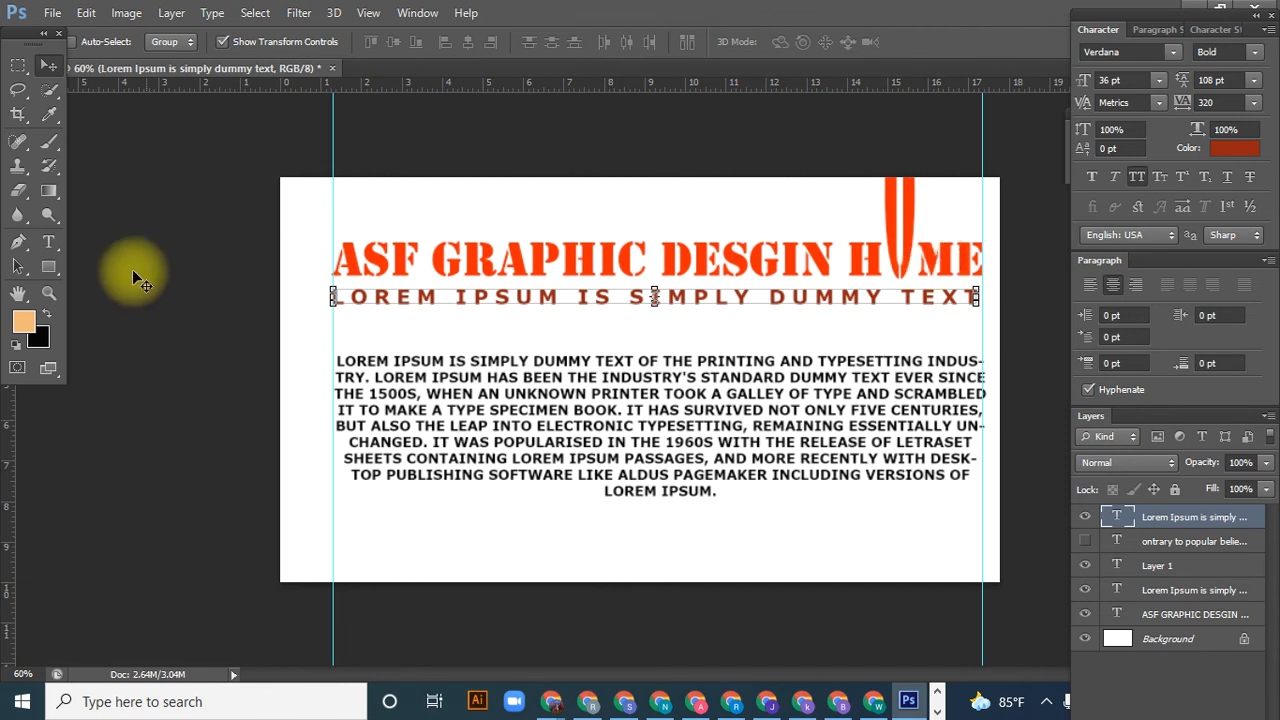
- Try horizontal scales of 50% and 500% on the heading's letter O in HOME, and restore it to 100%
left_click(48, 241)
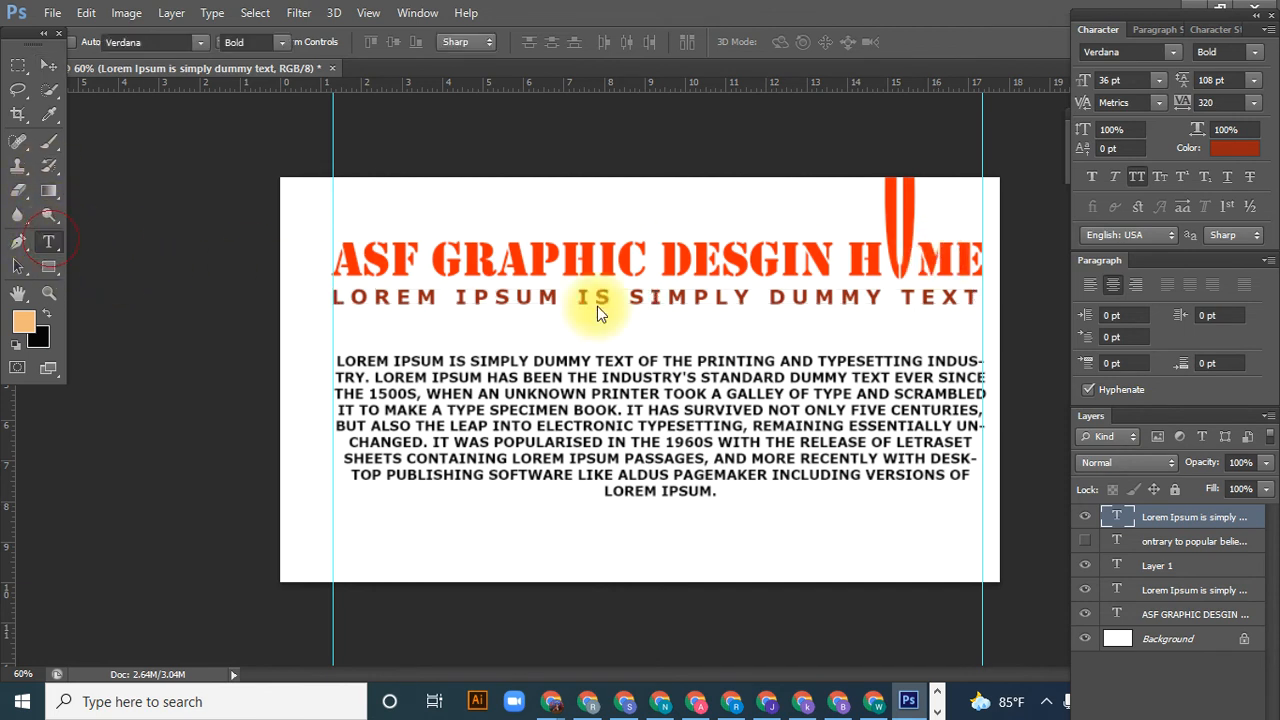
left_click_drag(884, 251, 914, 252)
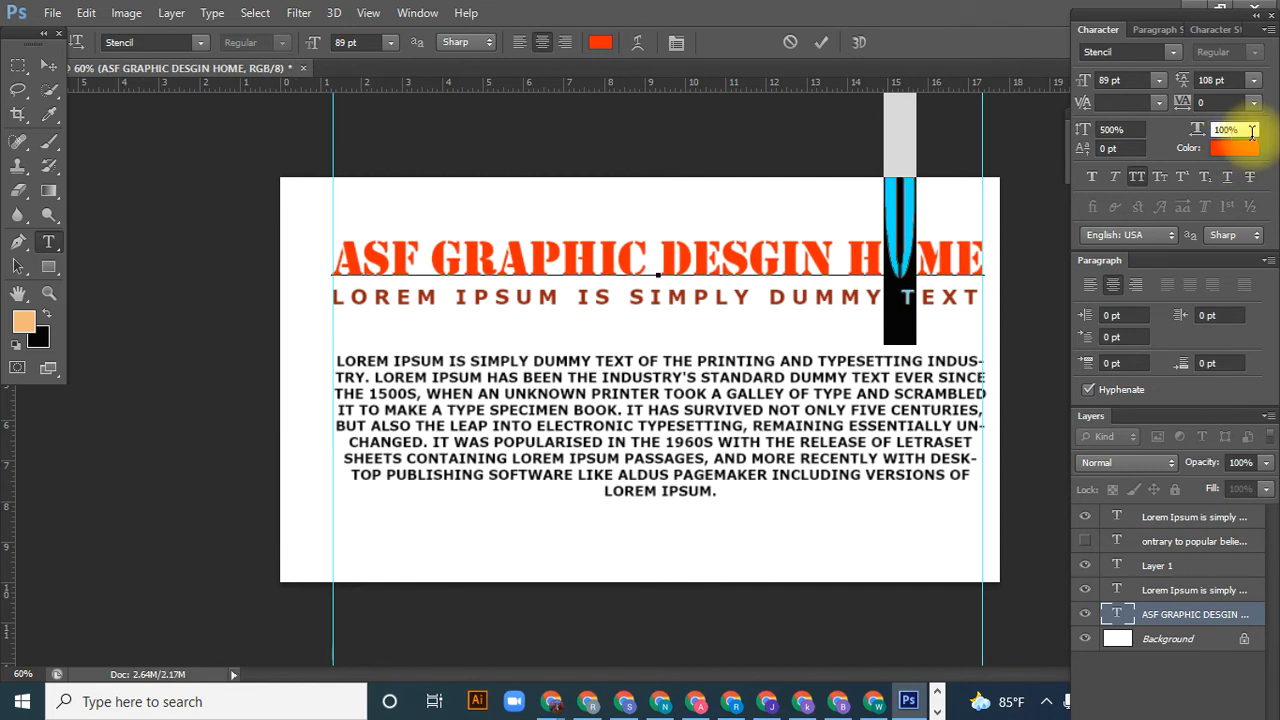
left_click(1192, 137)
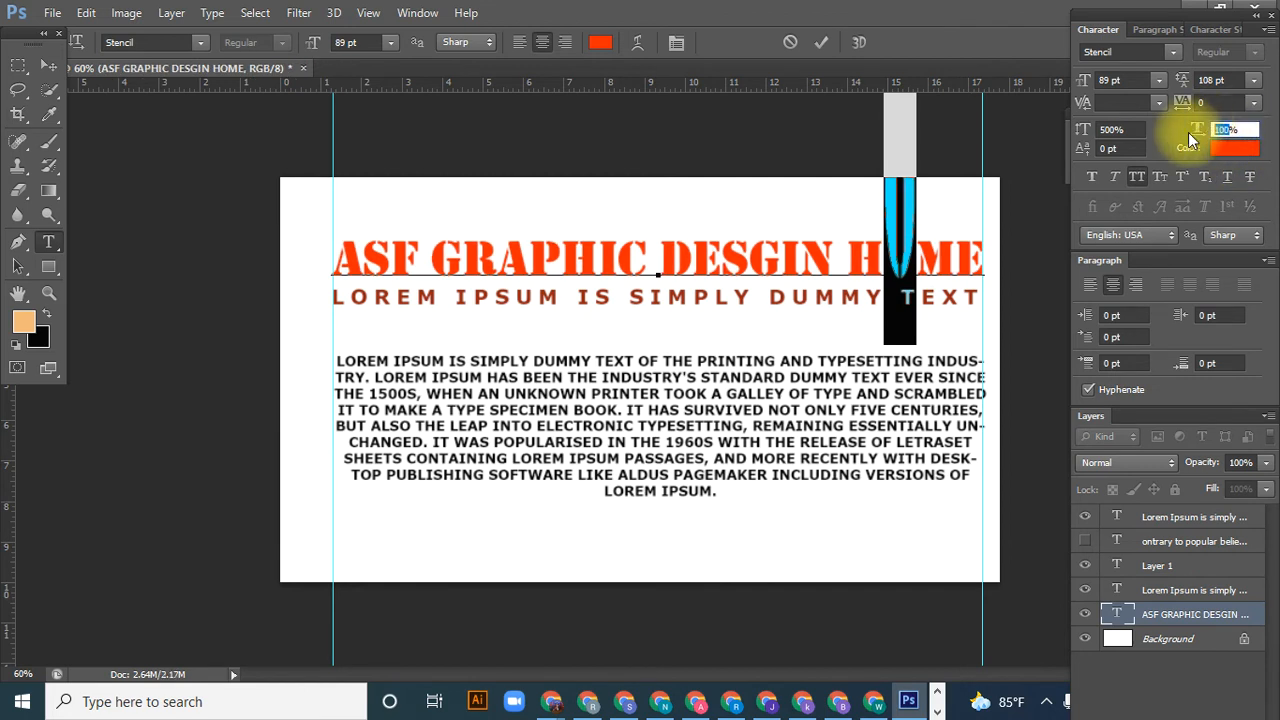
type("5")
type("0")
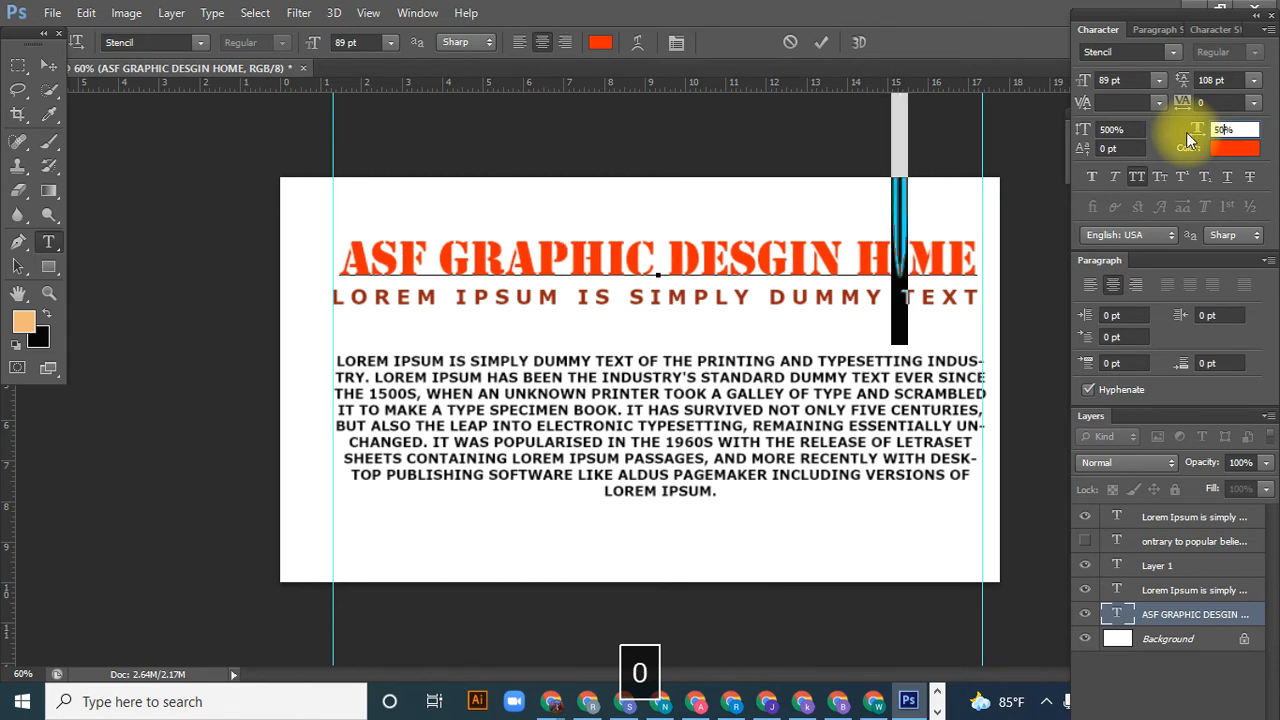
type("0")
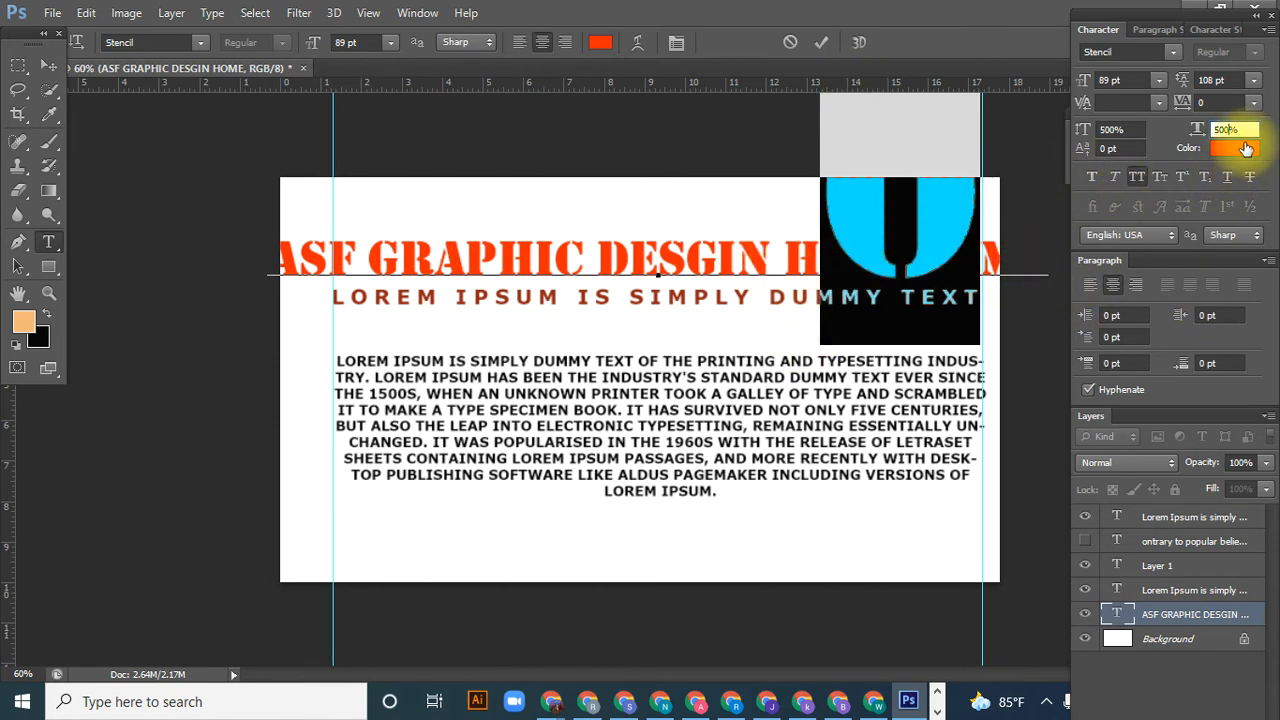
key("BackSpace")
key("BackSpace")
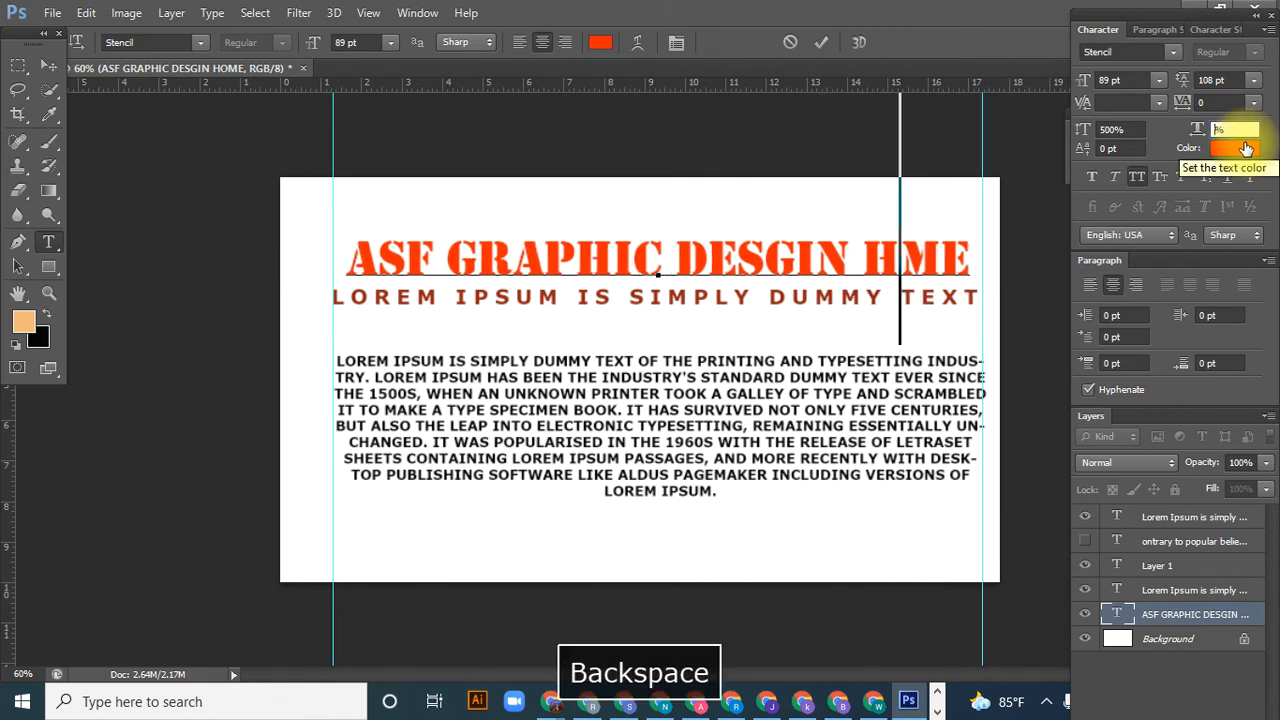
type("100")
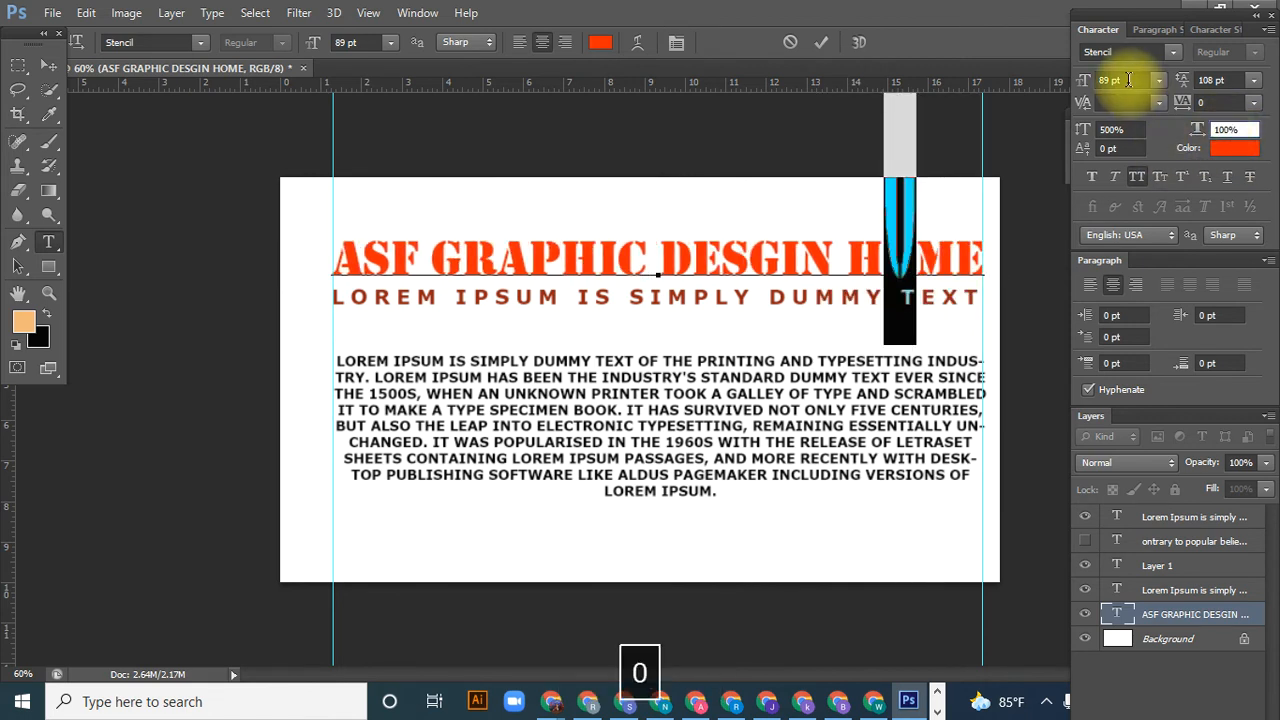
- Reset the vertical scale of the O in HOME to 100% and commit the text edit
left_click(1110, 129)
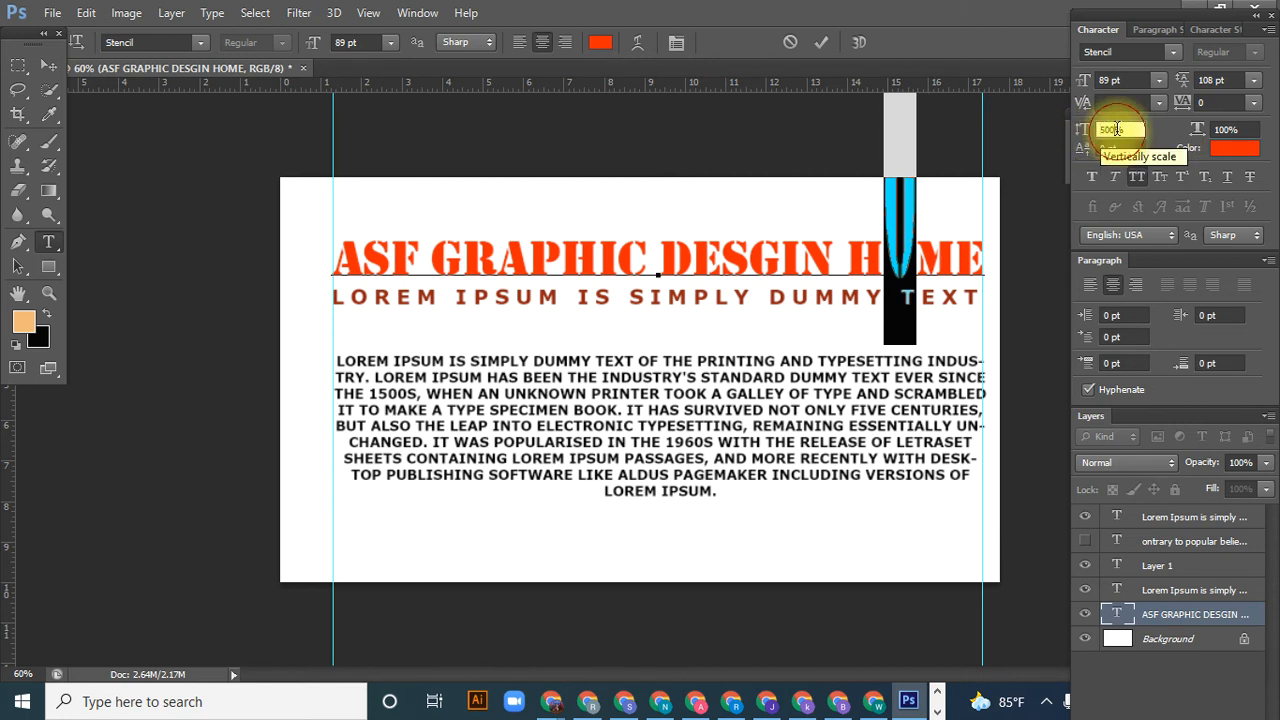
type("100")
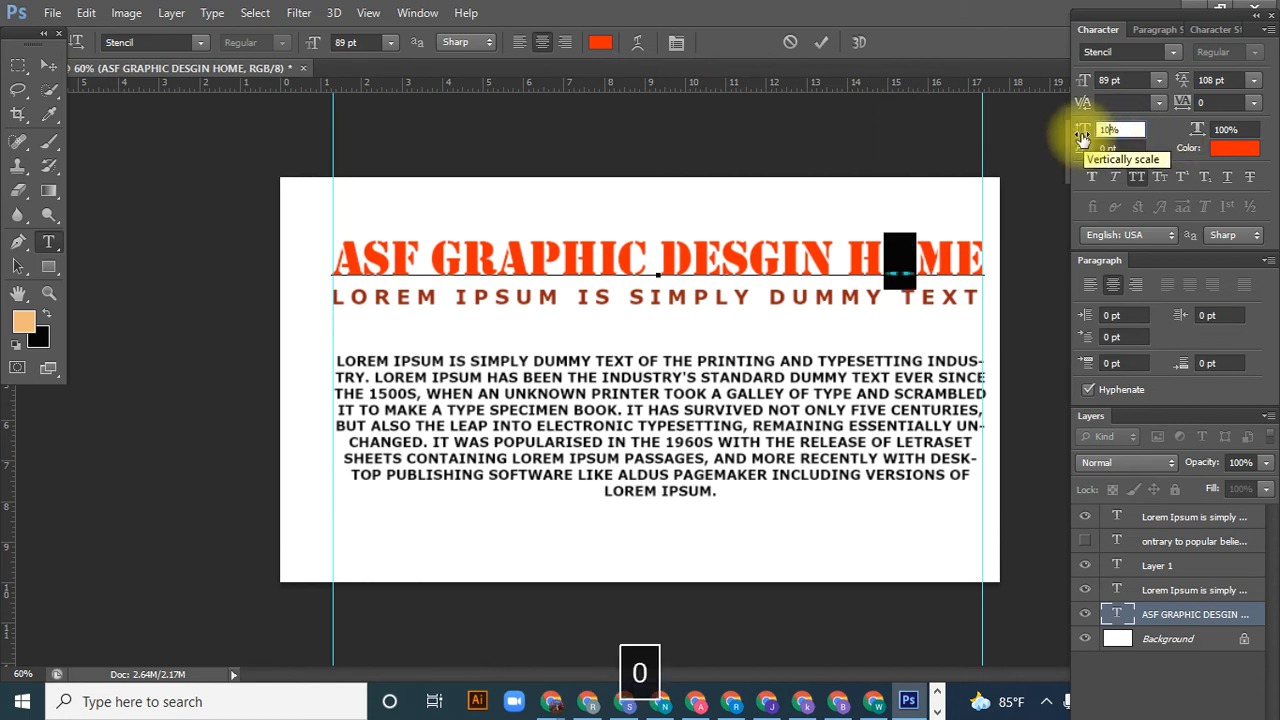
key("Return")
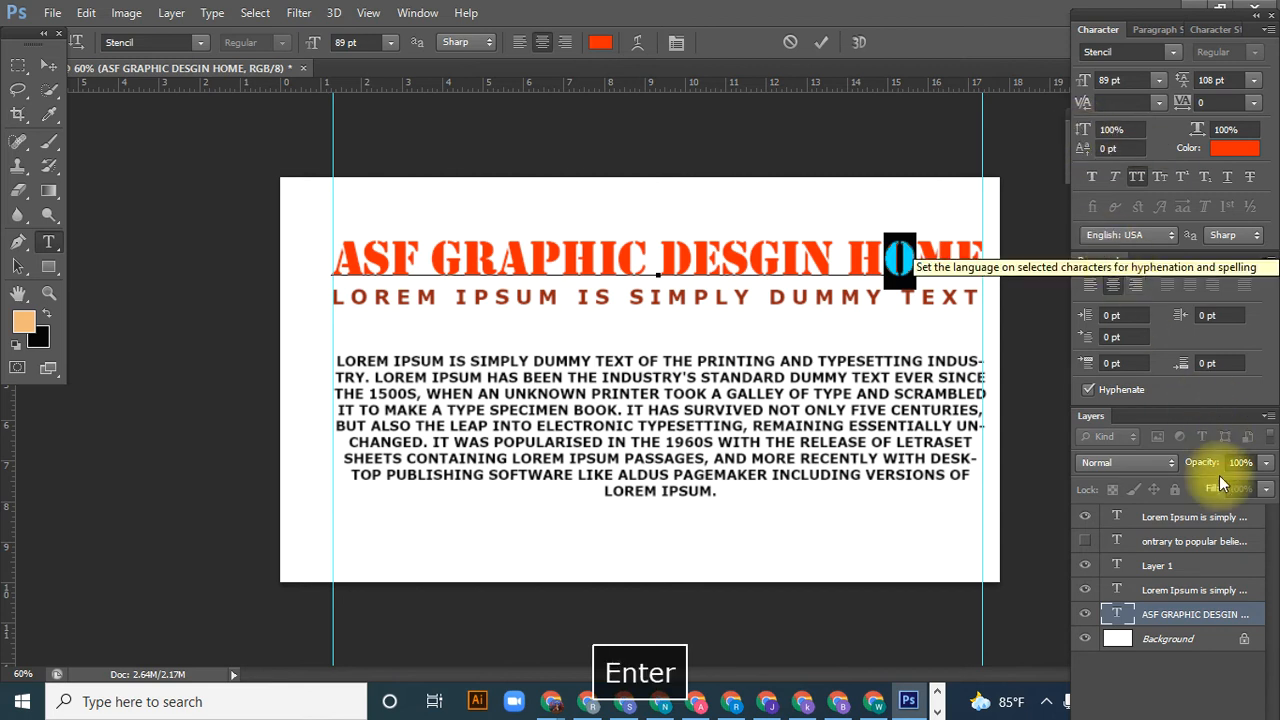
left_click(1180, 565)
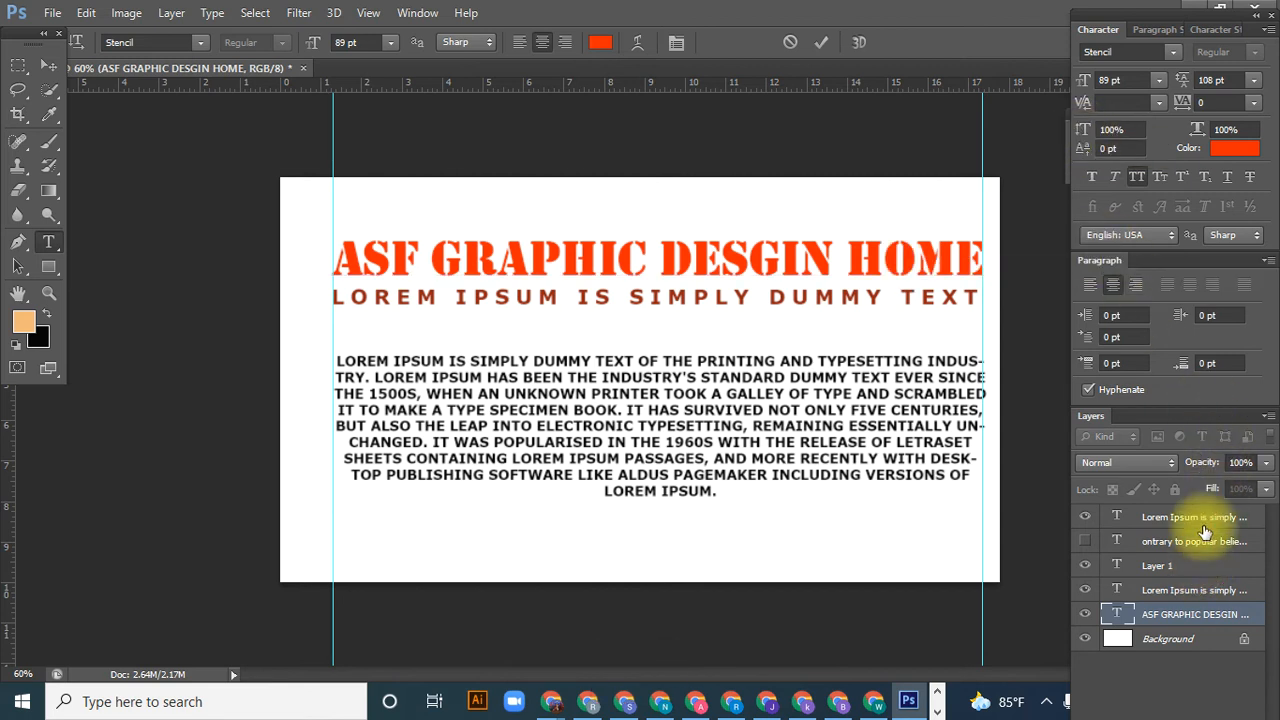
- Set the baseline shift of the letter M in the heading's word HOME to 33 pt, and commit the edit
left_click(1108, 148)
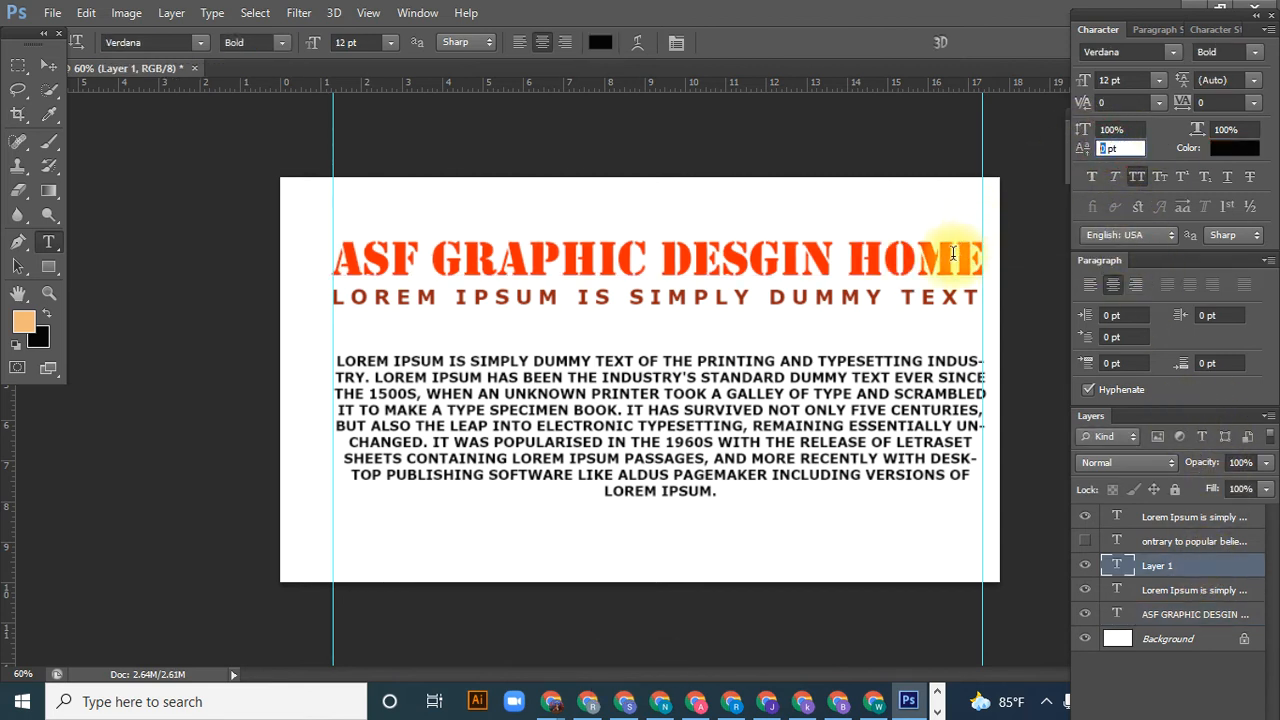
left_click_drag(956, 257, 917, 258)
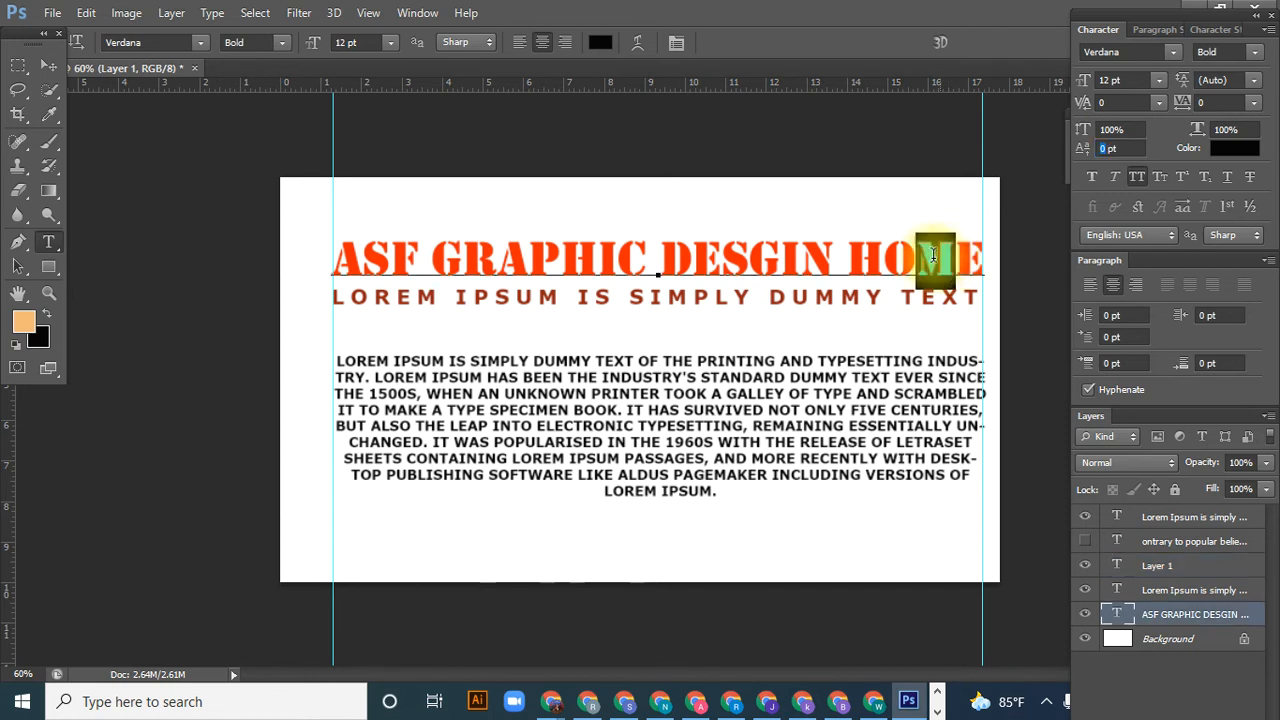
left_click(1100, 148)
type("333")
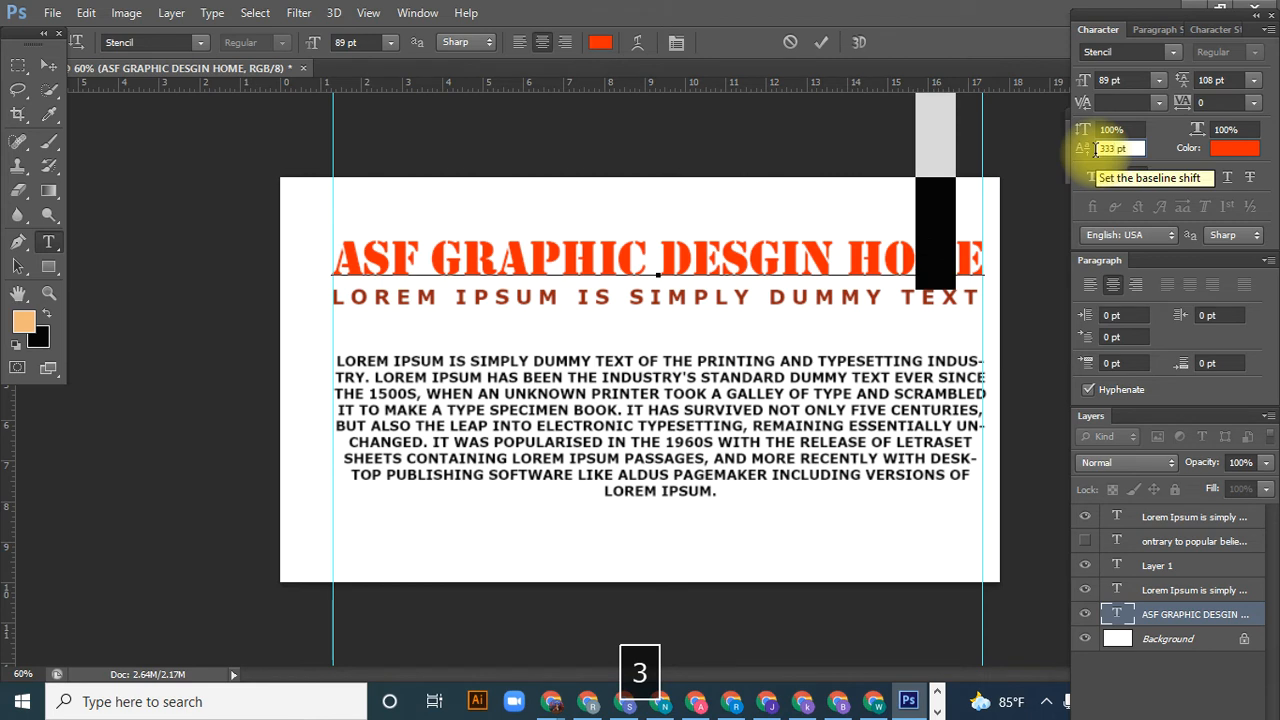
key("BackSpace")
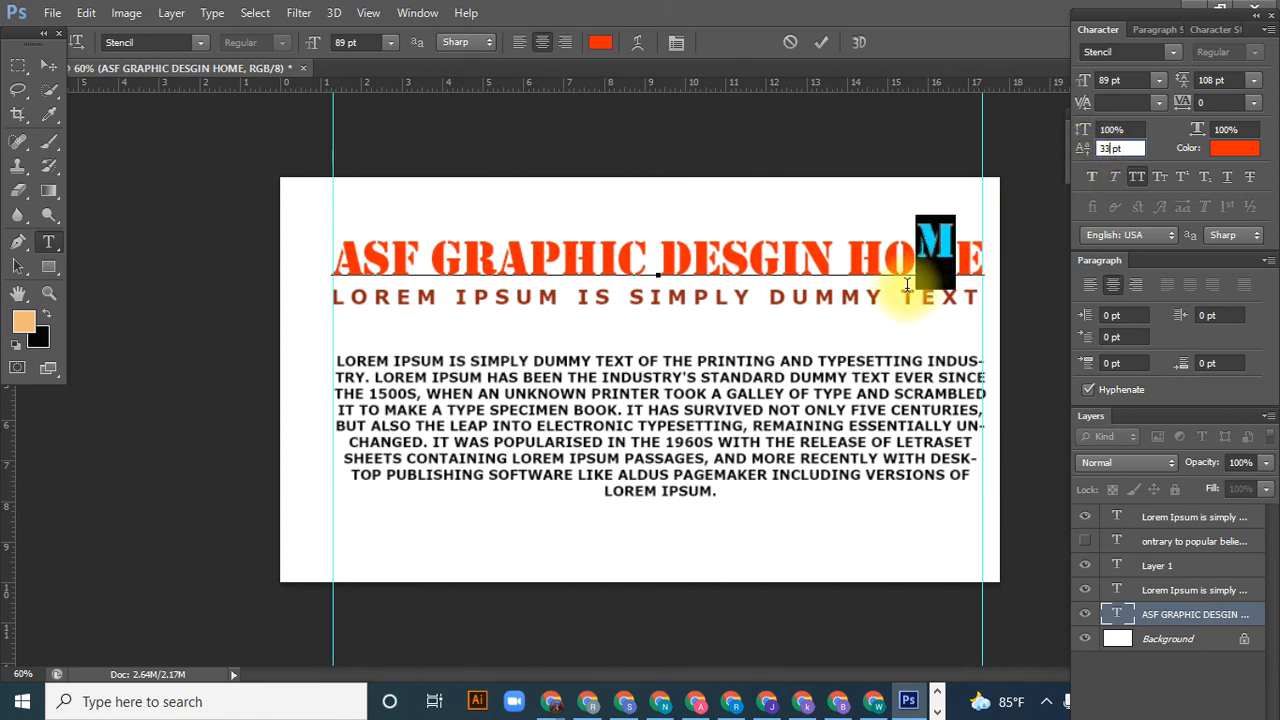
key("Return")
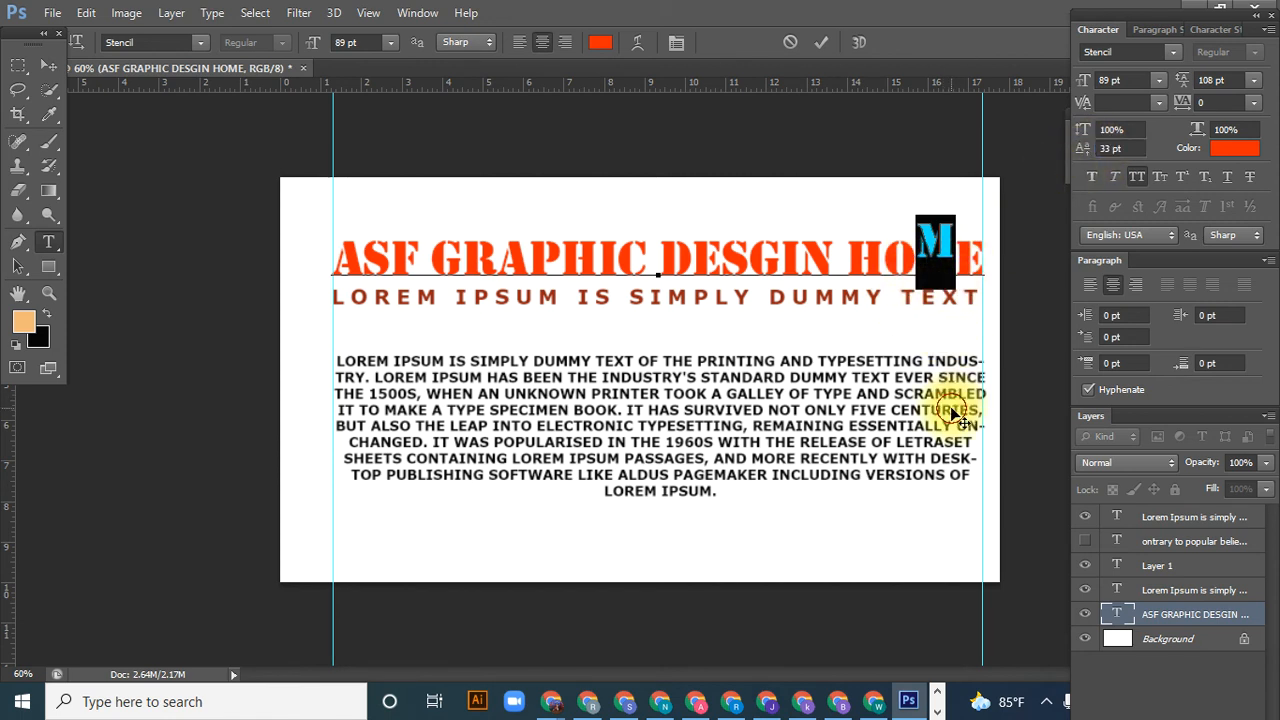
left_click(1210, 610)
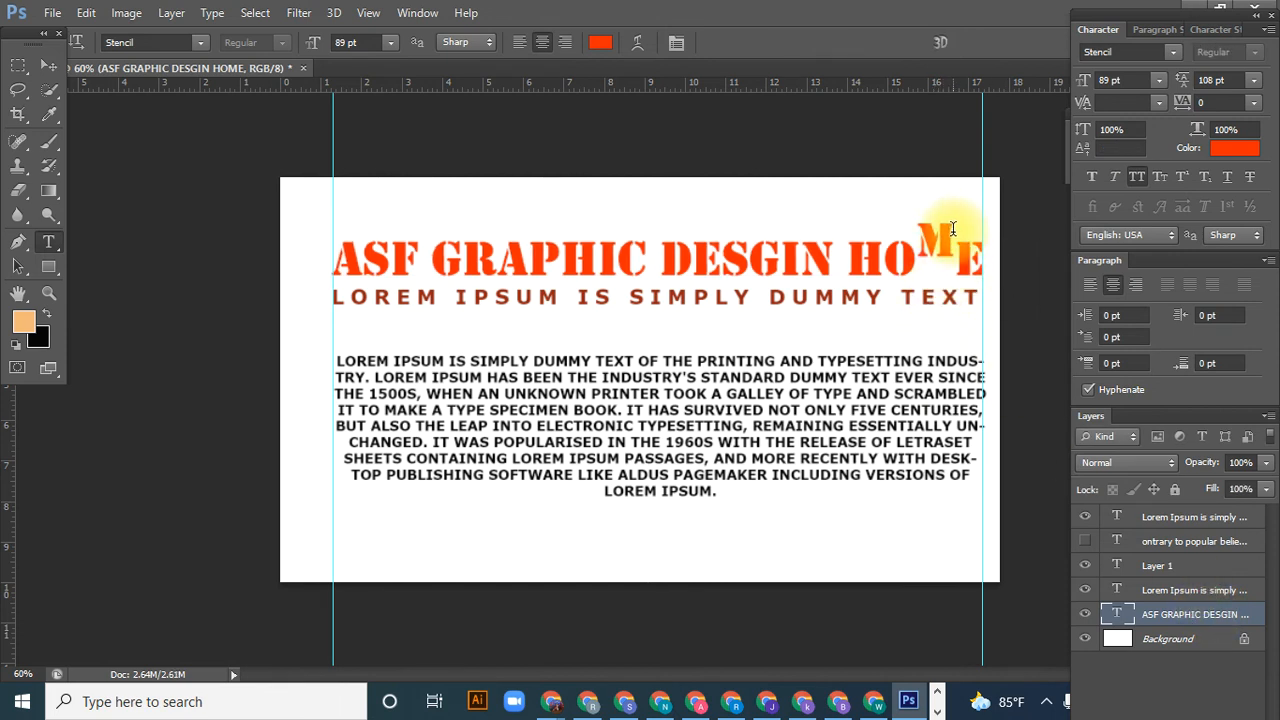
left_click_drag(954, 240, 916, 240)
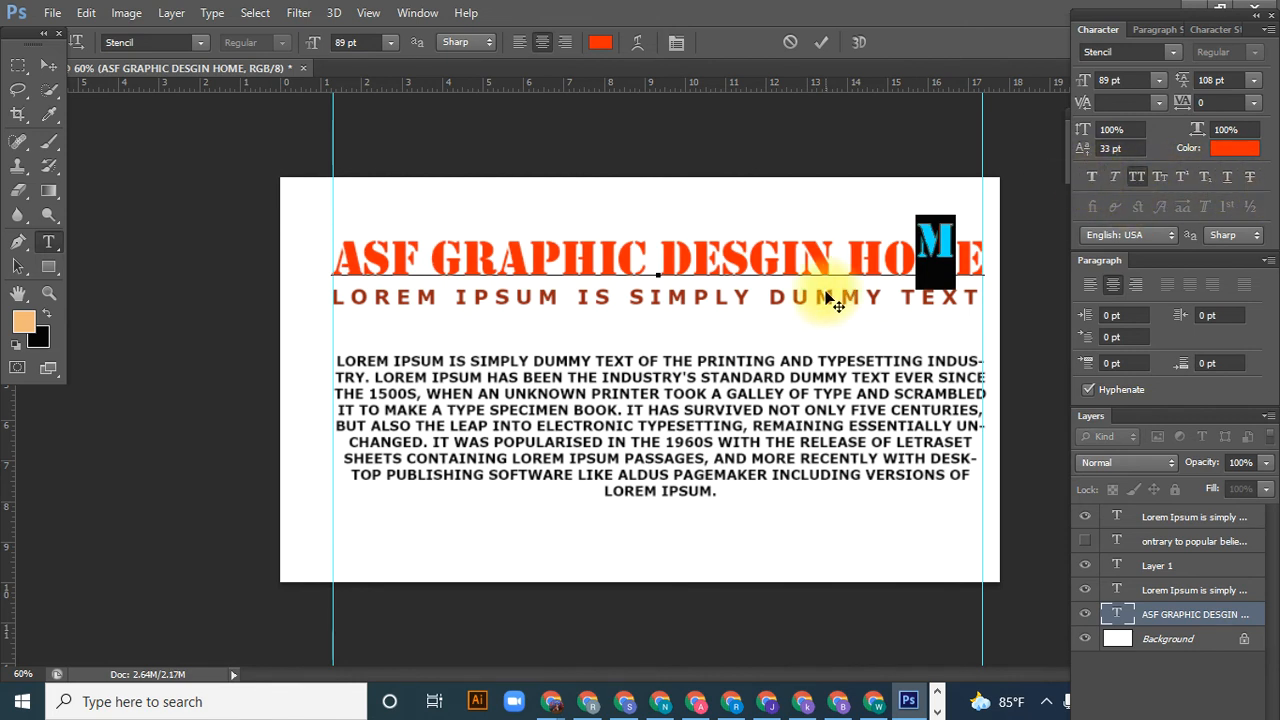
left_click(1180, 590)
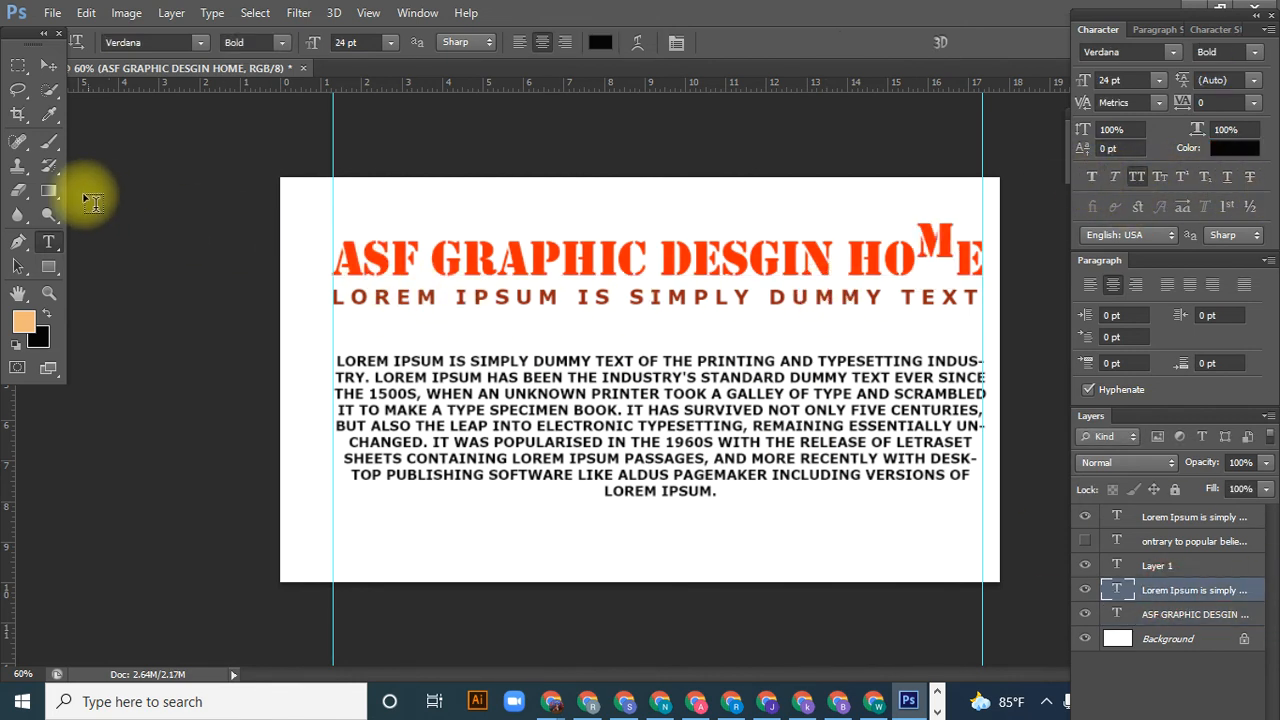
- Select the entire subheading text and turn off All Caps for it
left_click(346, 299)
double_click(340, 296)
left_click(343, 297)
left_click_drag(349, 297, 1000, 300)
double_click(343, 297)
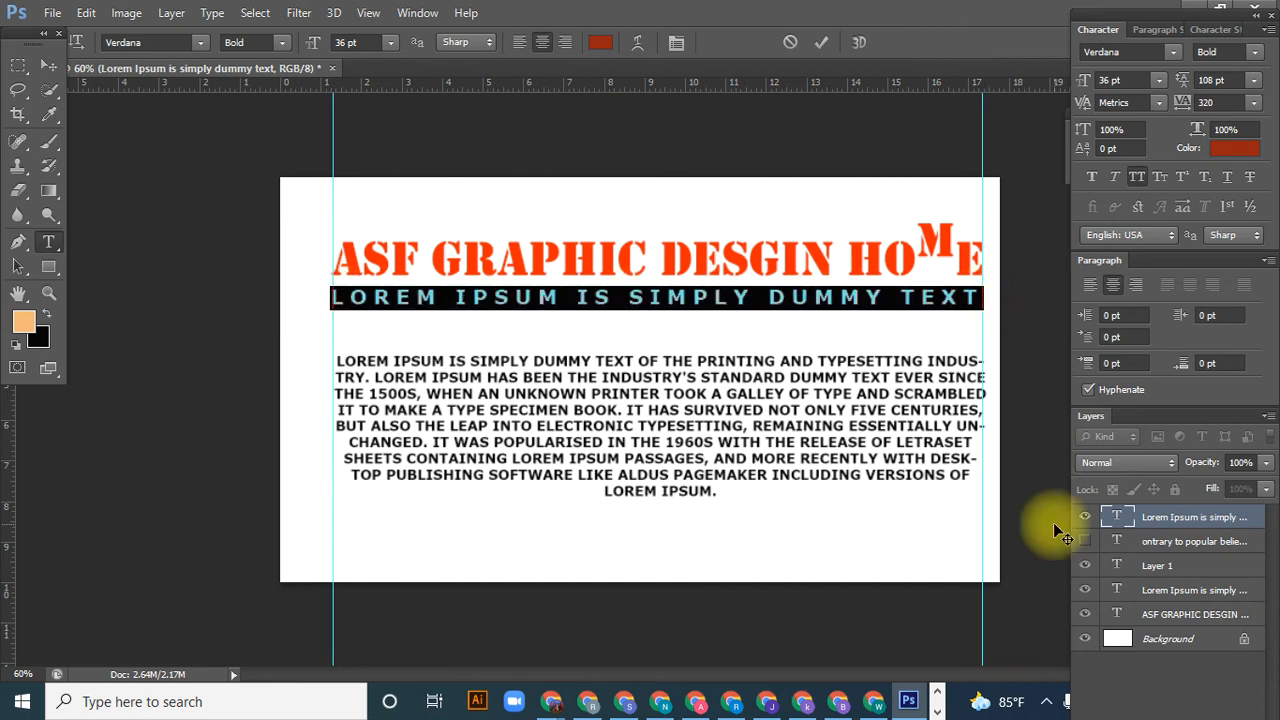
key("ctrl+shift+k")
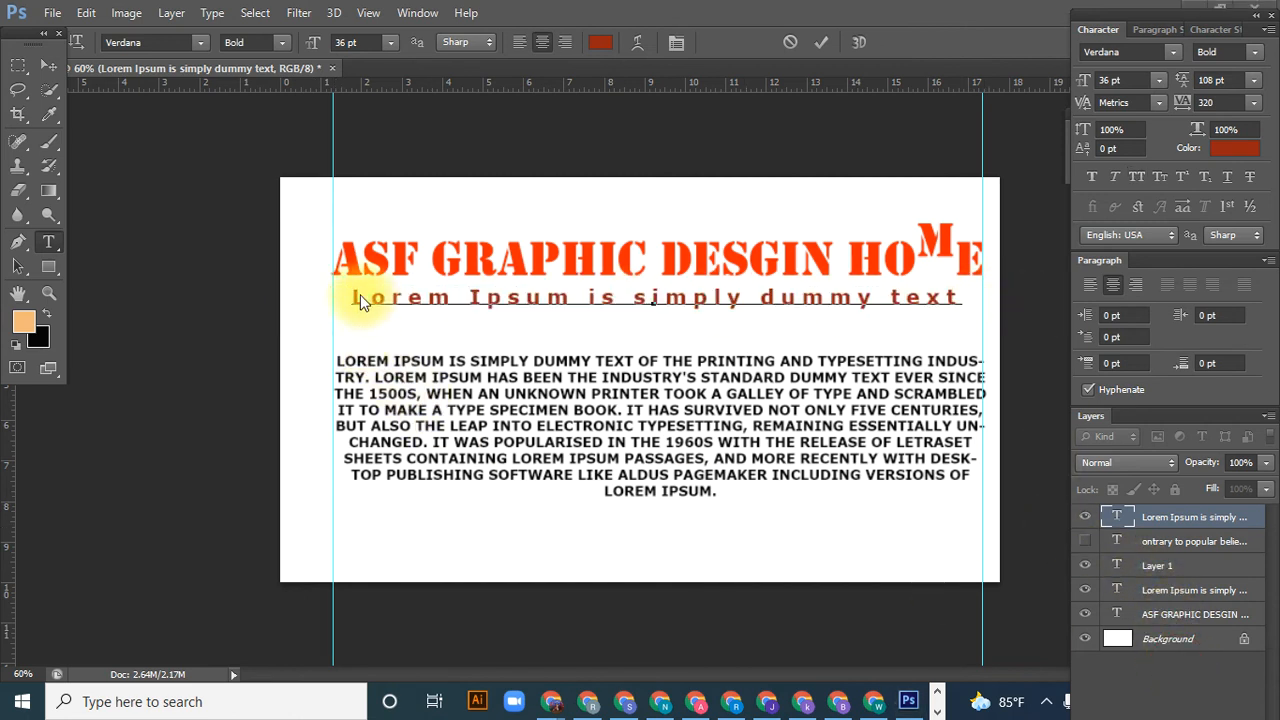
- Try Faux Bold on the first letter of the word simply in the subheading
key("space")
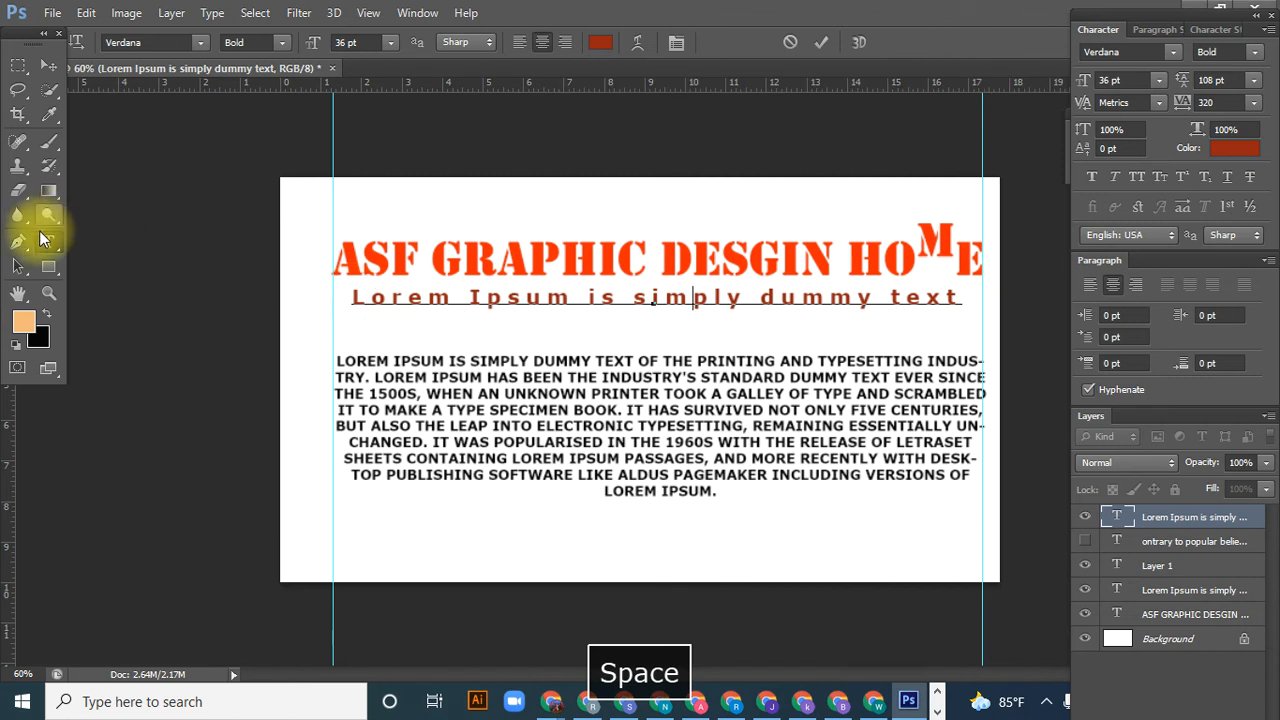
left_click(355, 296)
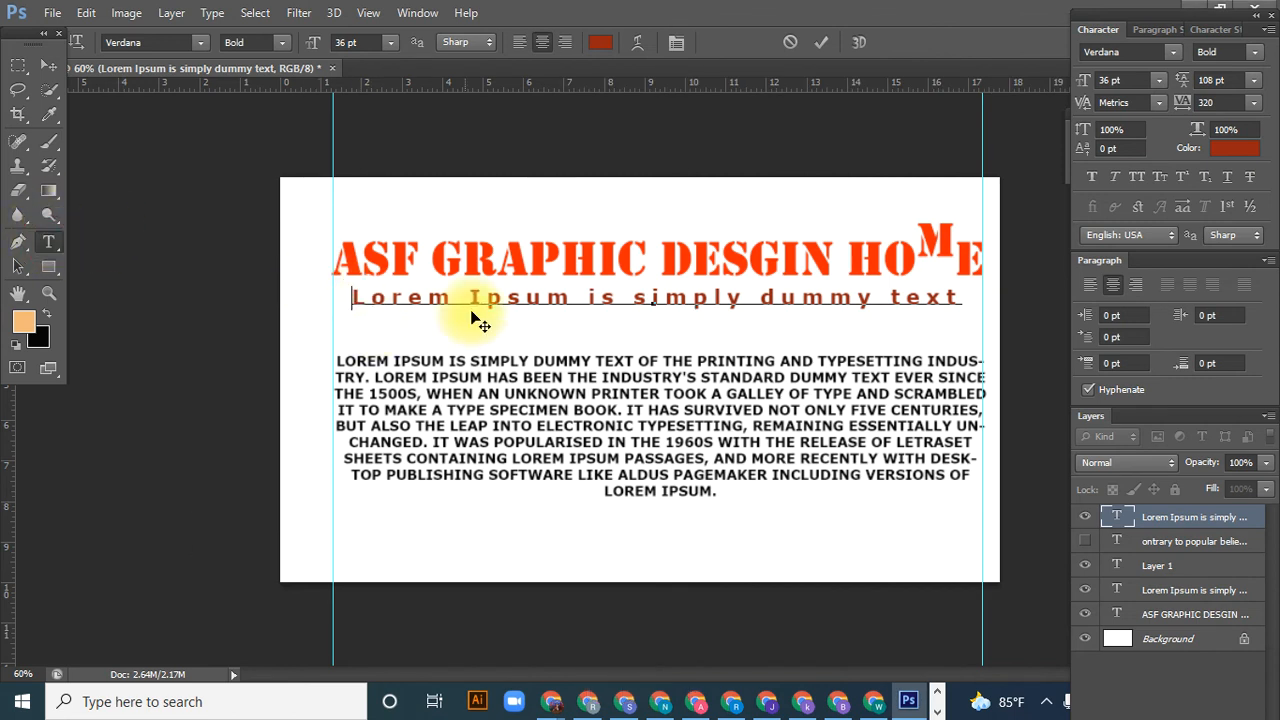
left_click_drag(655, 297, 632, 298)
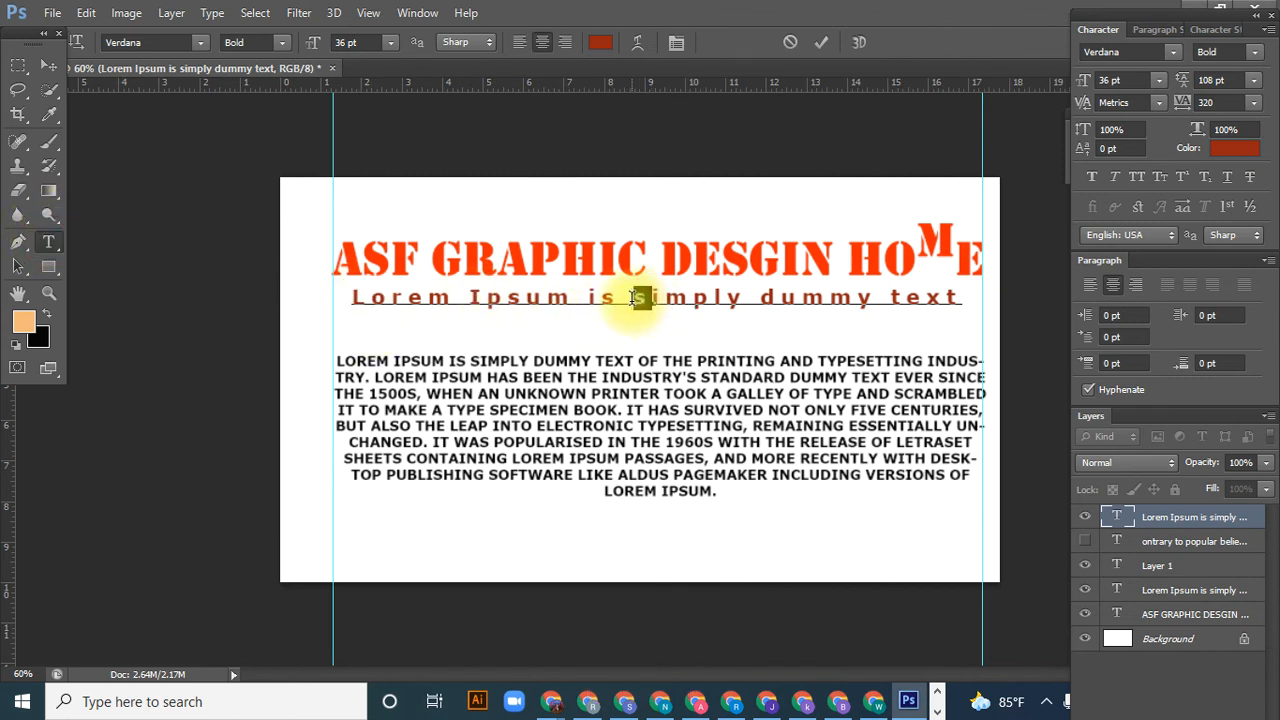
left_click(1093, 177)
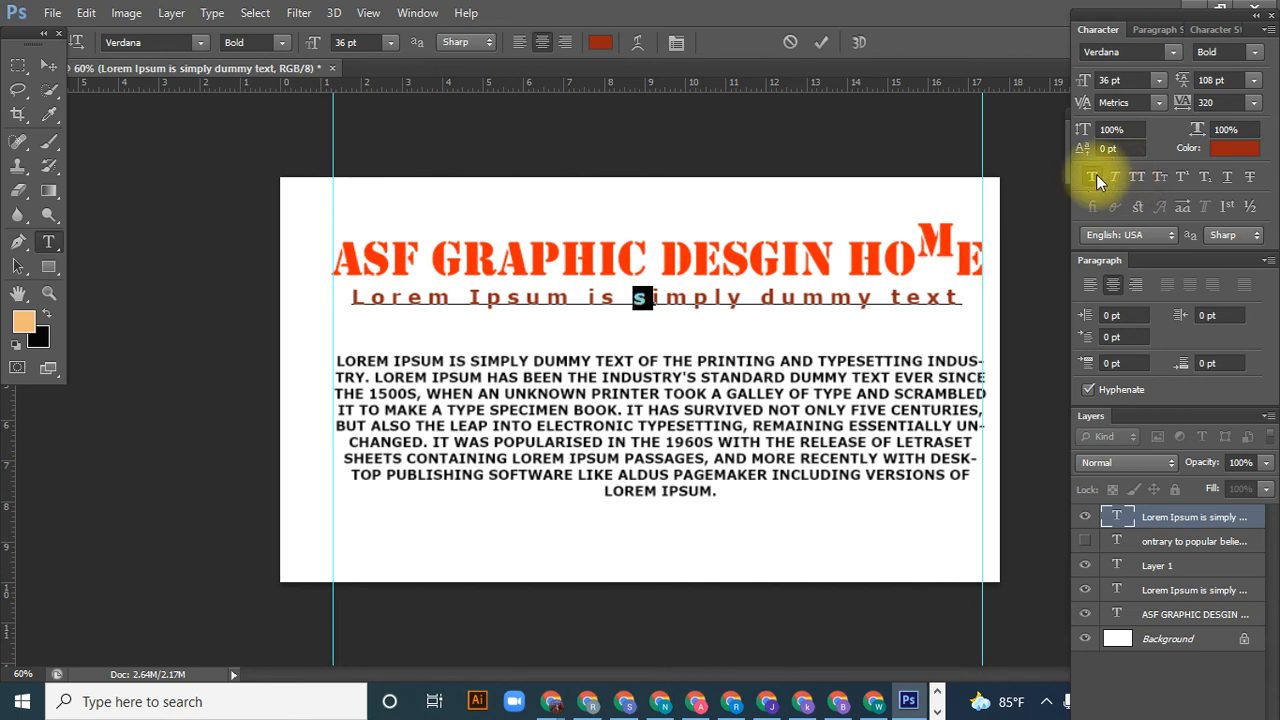
- Apply All Caps to the initial letters of dummy, simply and text in the subheading, one letter at a time
left_click_drag(780, 297, 763, 297)
left_click(1110, 185)
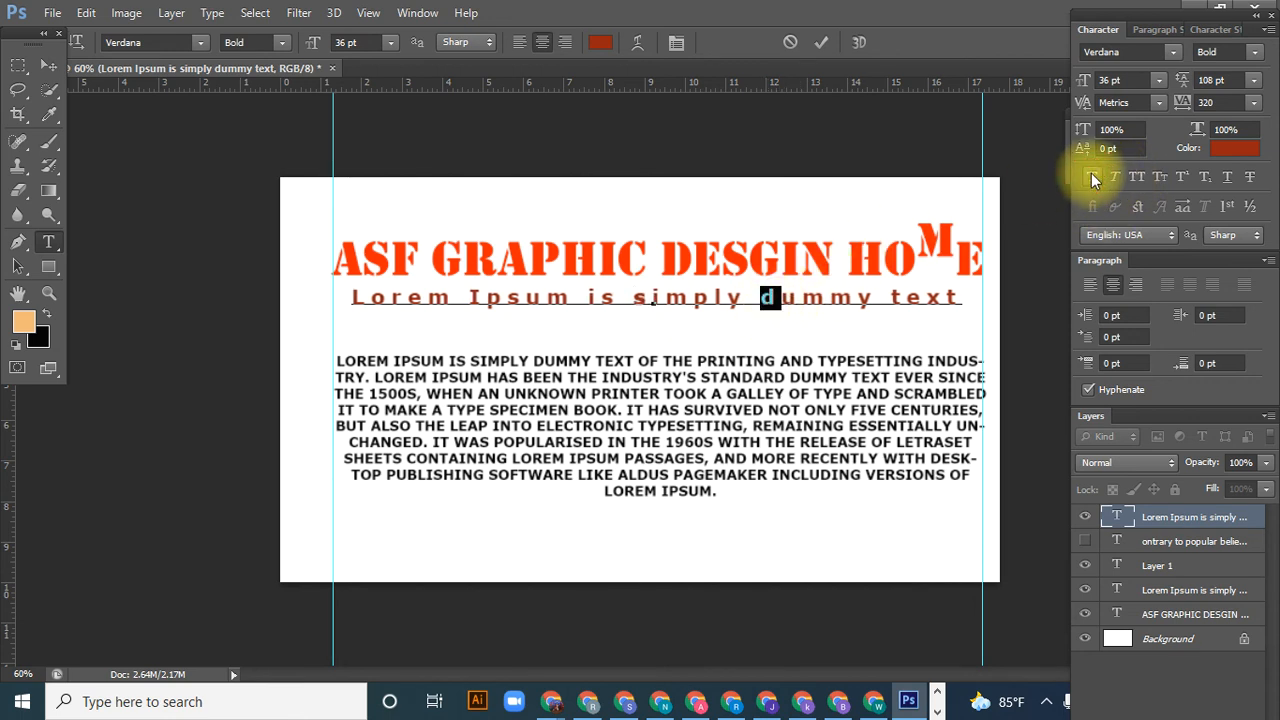
left_click(1136, 177)
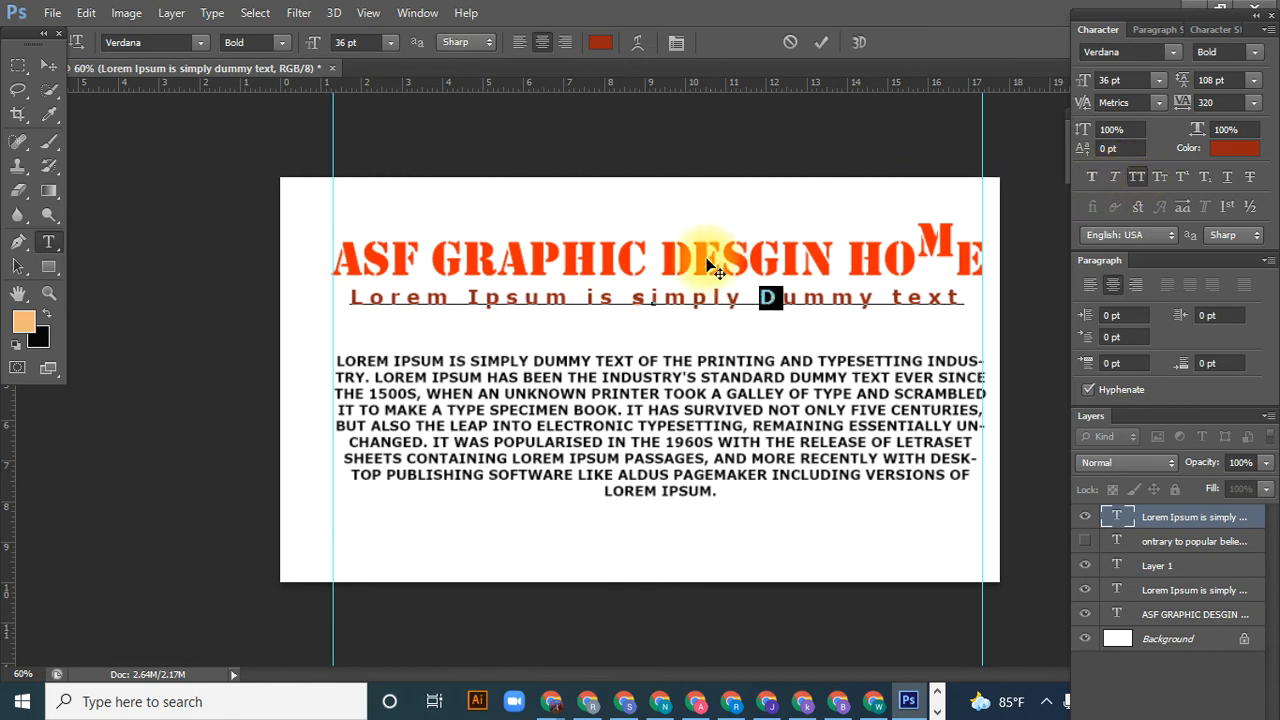
left_click_drag(651, 292, 631, 296)
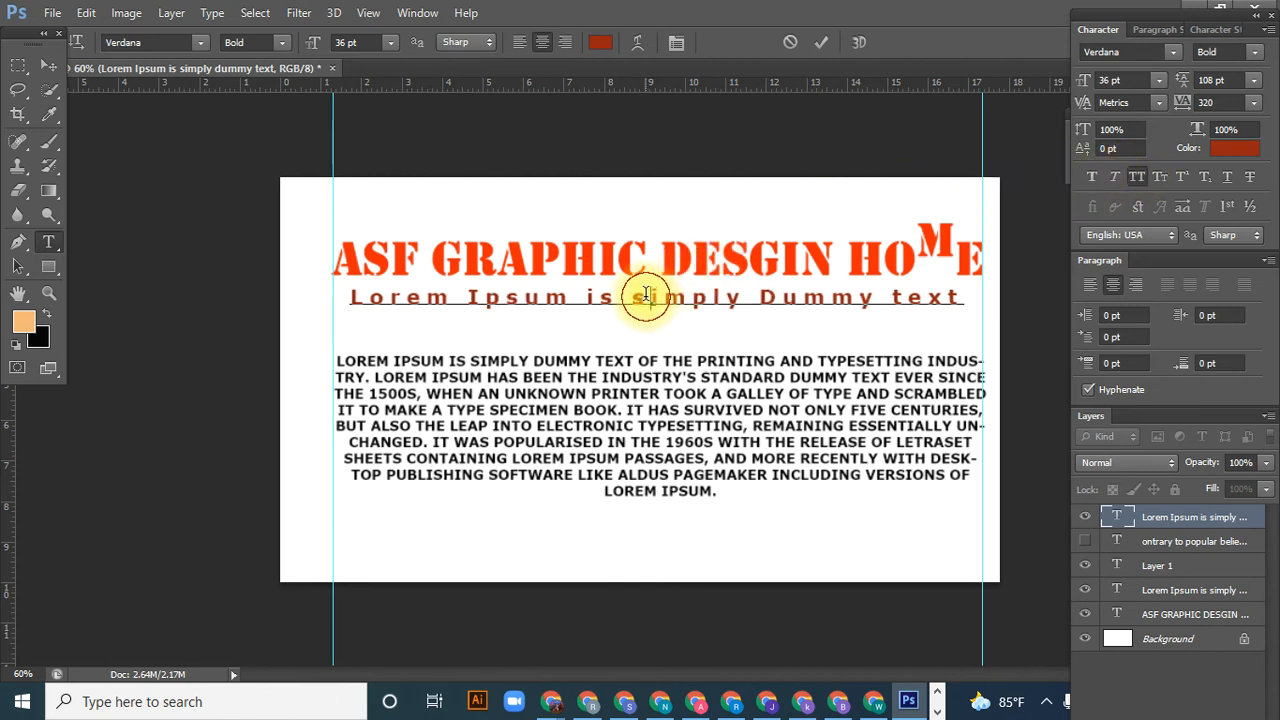
left_click(1137, 177)
left_click_drag(484, 297, 462, 297)
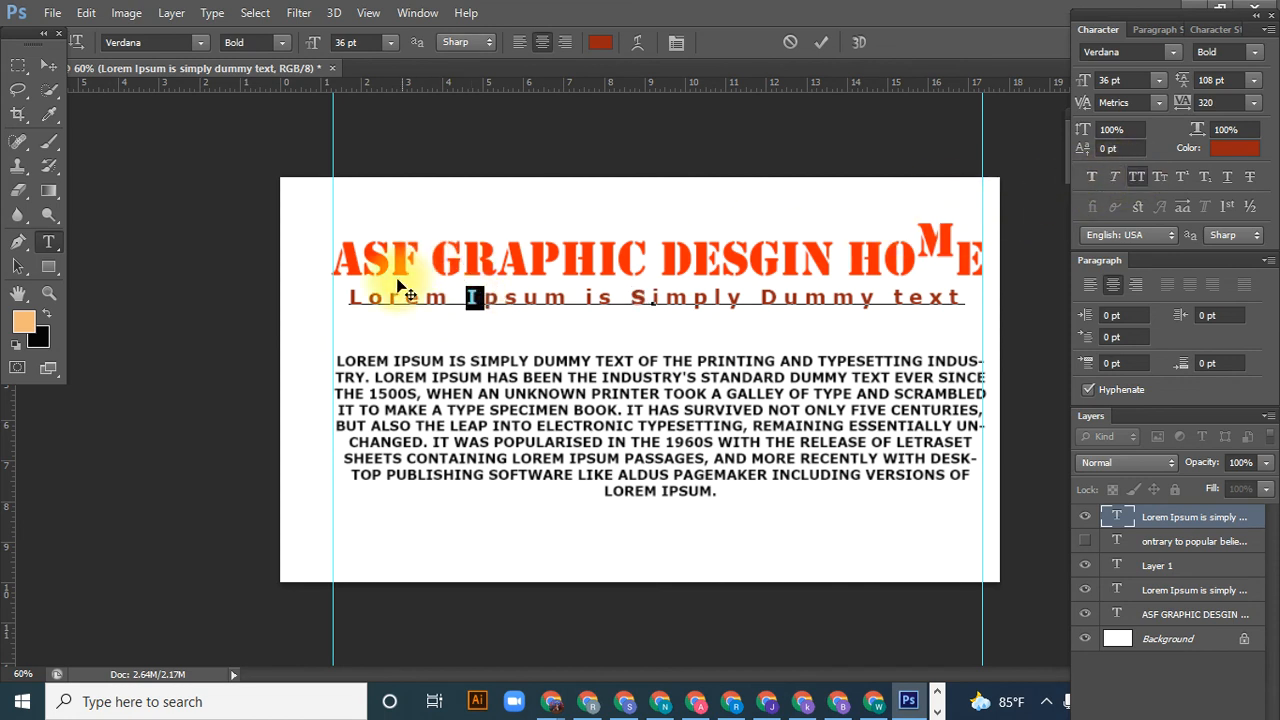
left_click_drag(370, 297, 346, 297)
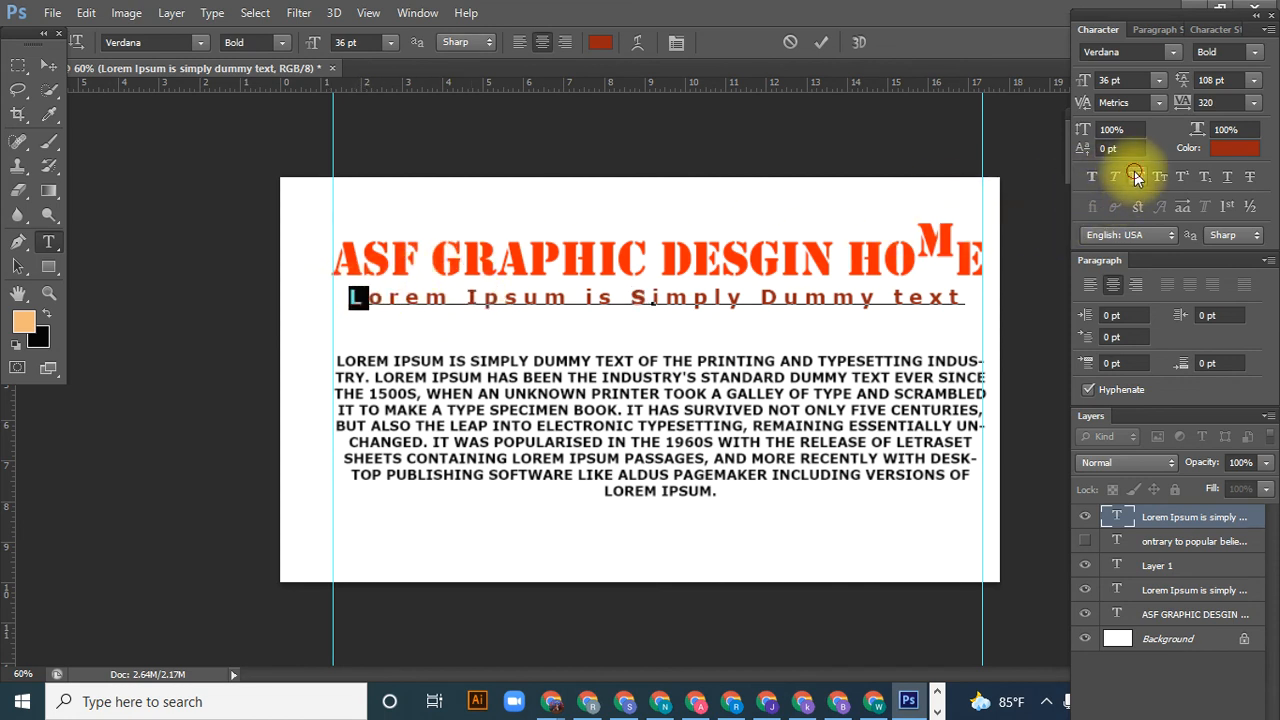
left_click(771, 304)
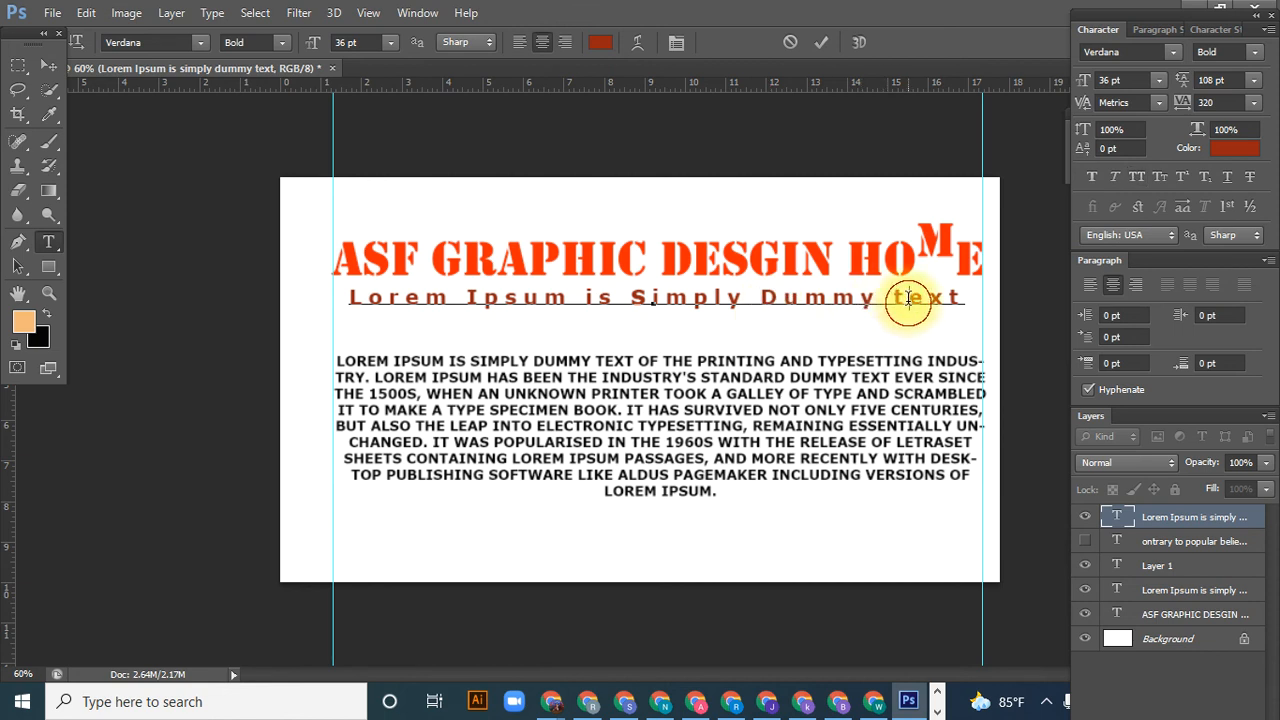
left_click_drag(908, 297, 889, 297)
left_click(1139, 177)
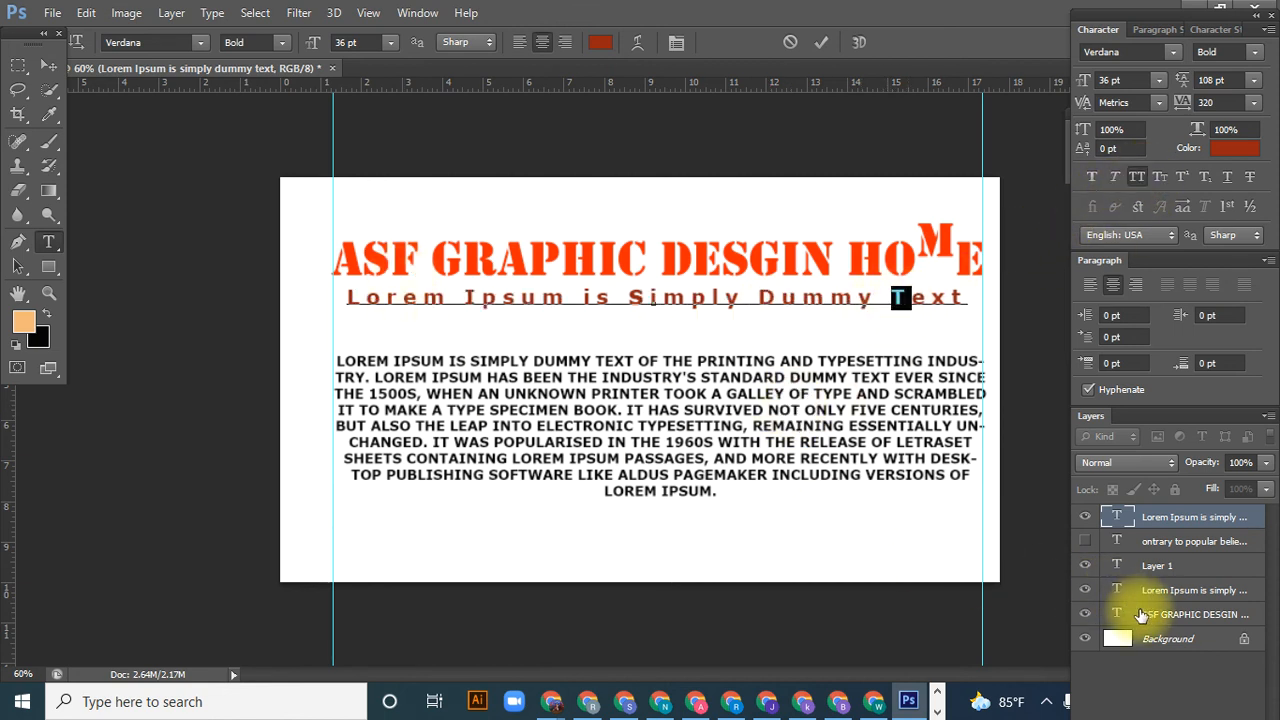
- Select the entire subheading, try Faux Bold on it and turn Faux Bold off for all its letters
left_click(1190, 614)
triple_click(372, 300)
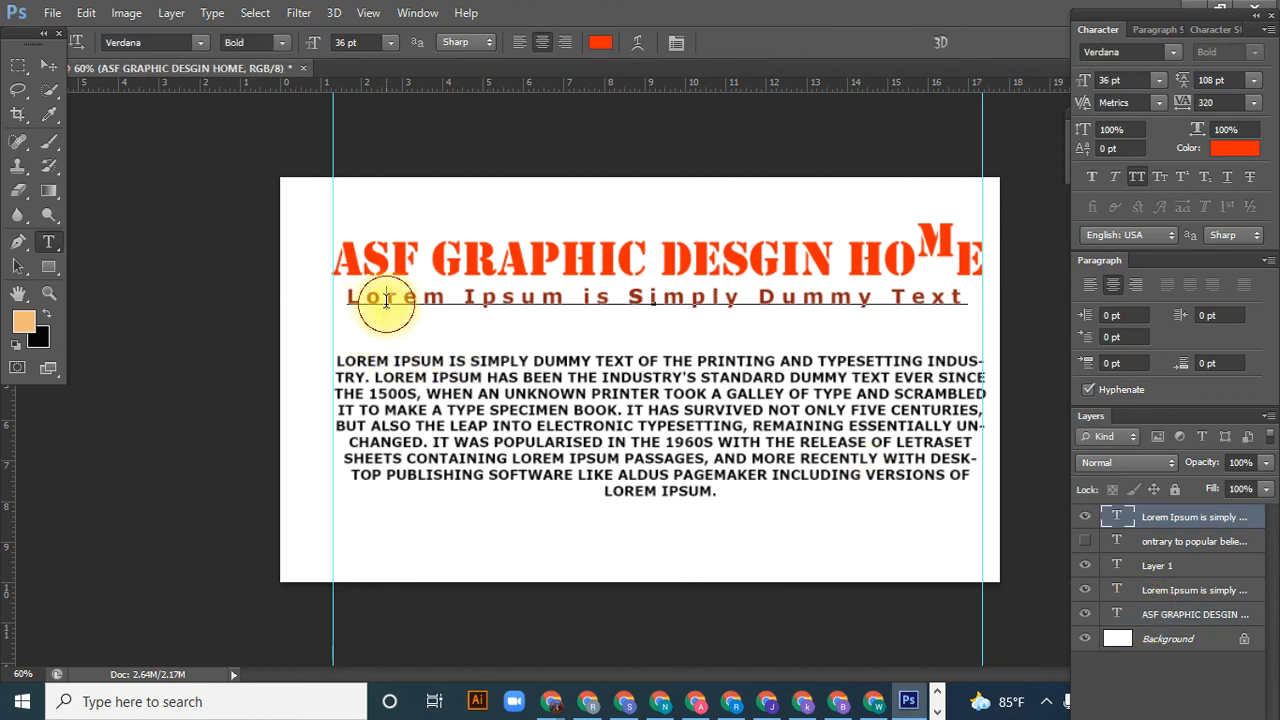
left_click(1093, 178)
left_click(1093, 178)
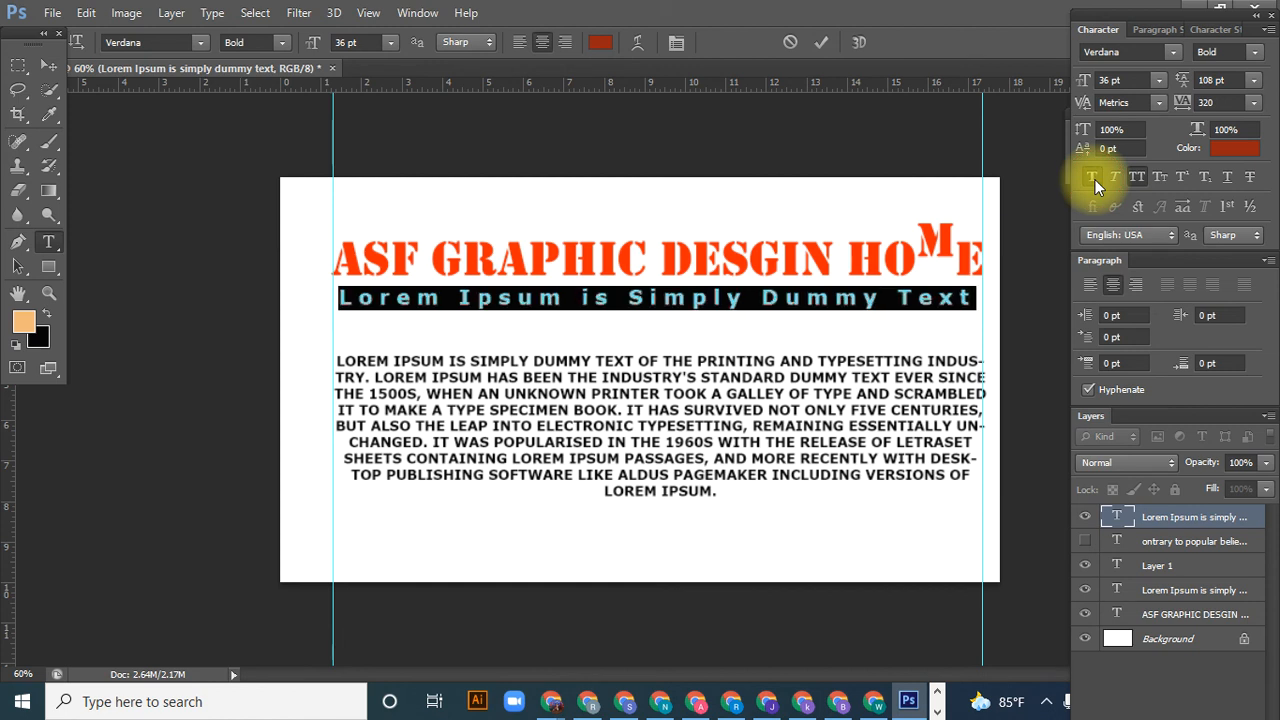
left_click(1093, 180)
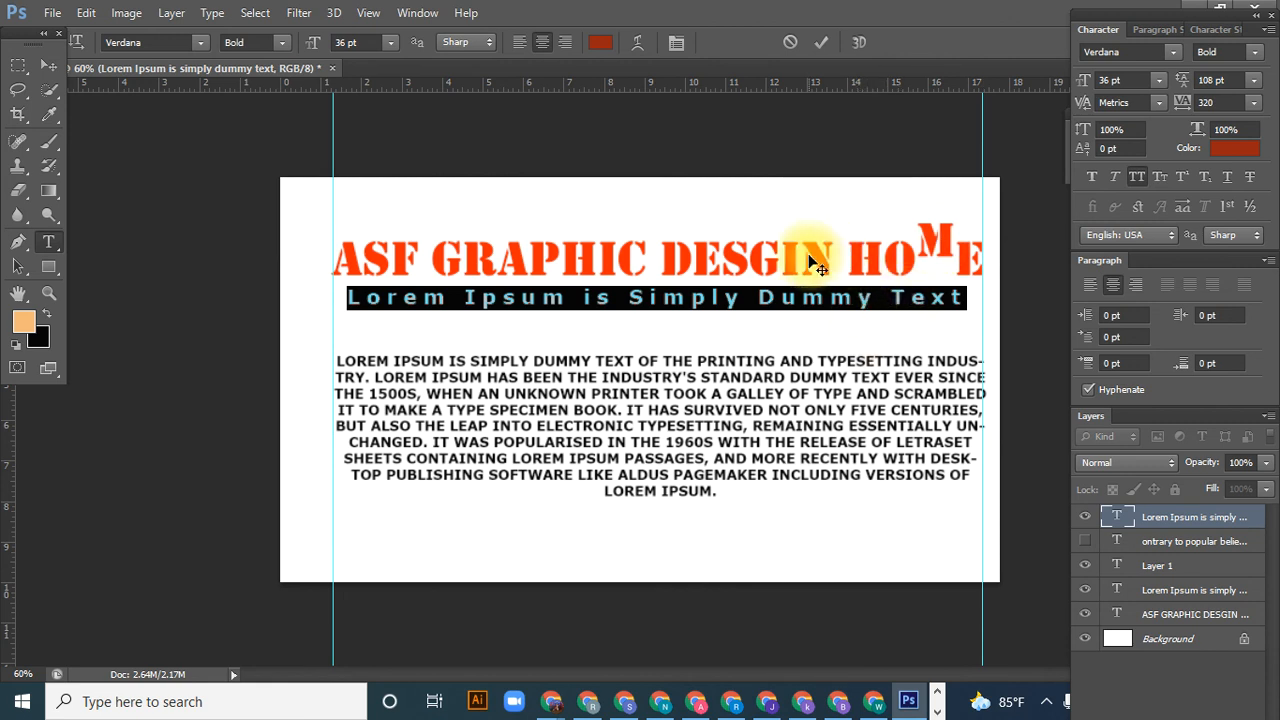
- Apply Faux Italic to the subheading and compare it with All Caps off and on
left_click(1113, 177)
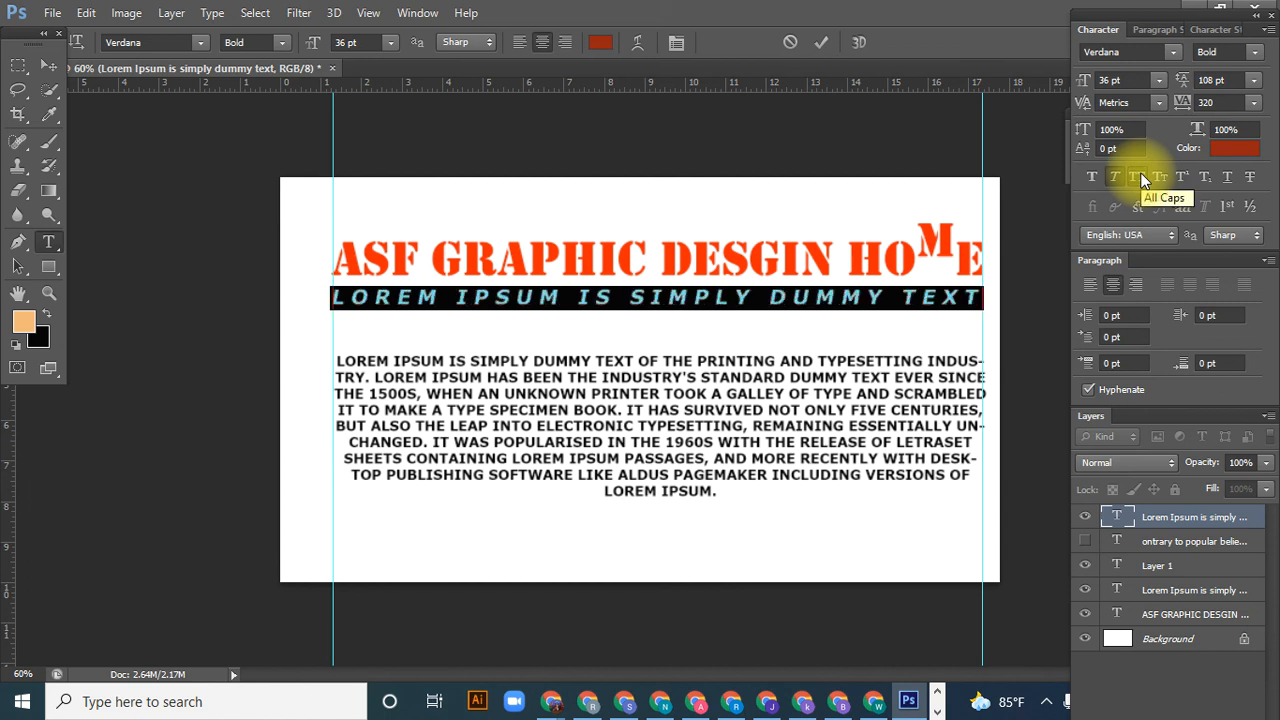
left_click(1140, 177)
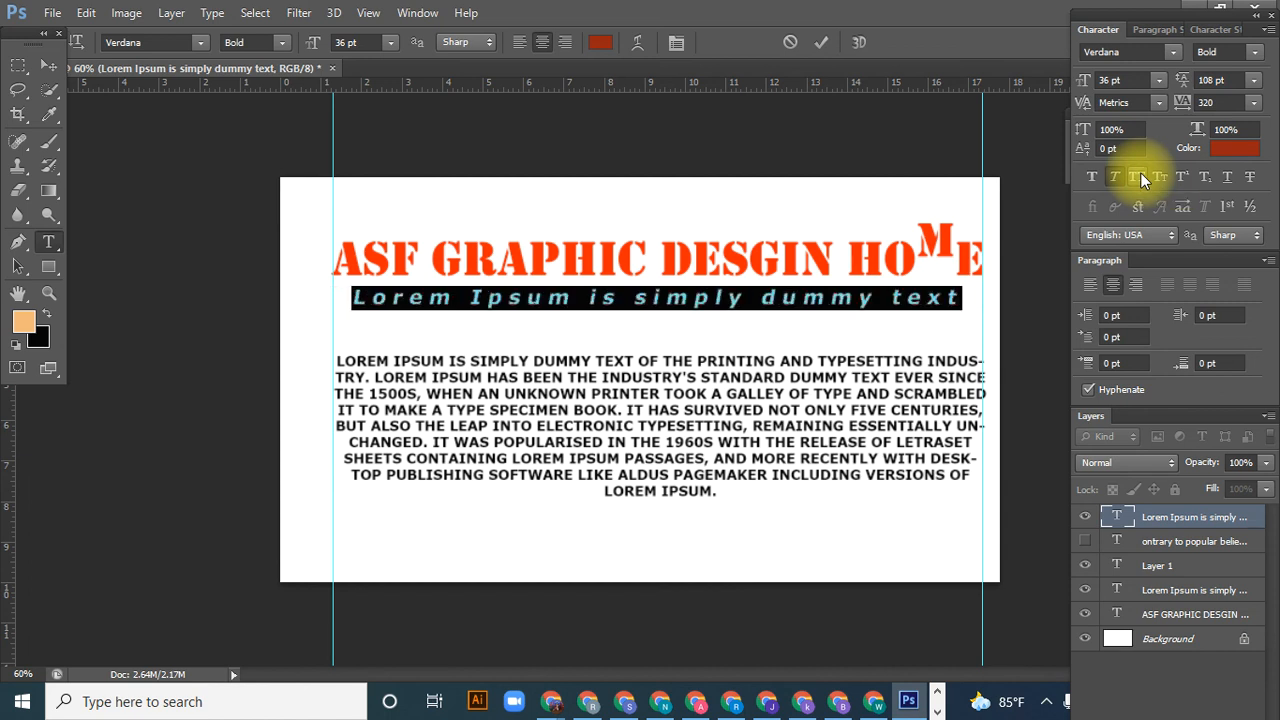
left_click(1140, 177)
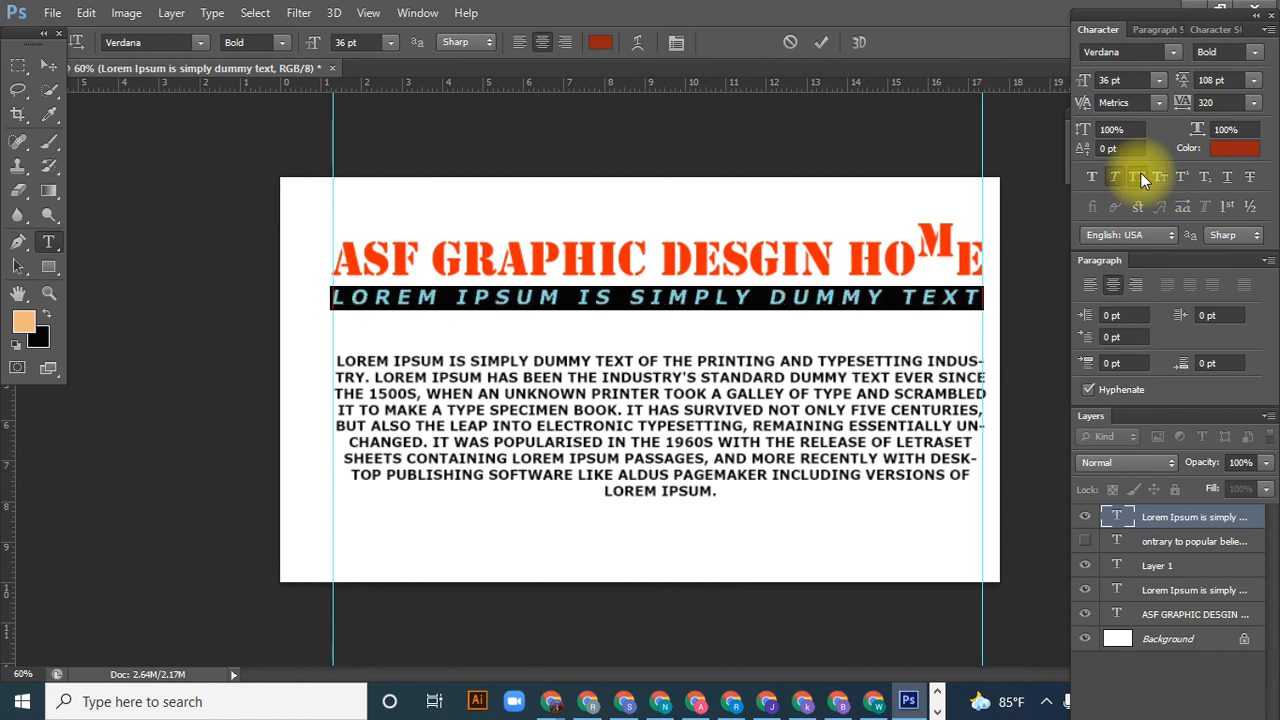
- Try Small Caps and Superscript on the subheading, turning each one off again
left_click(1163, 178)
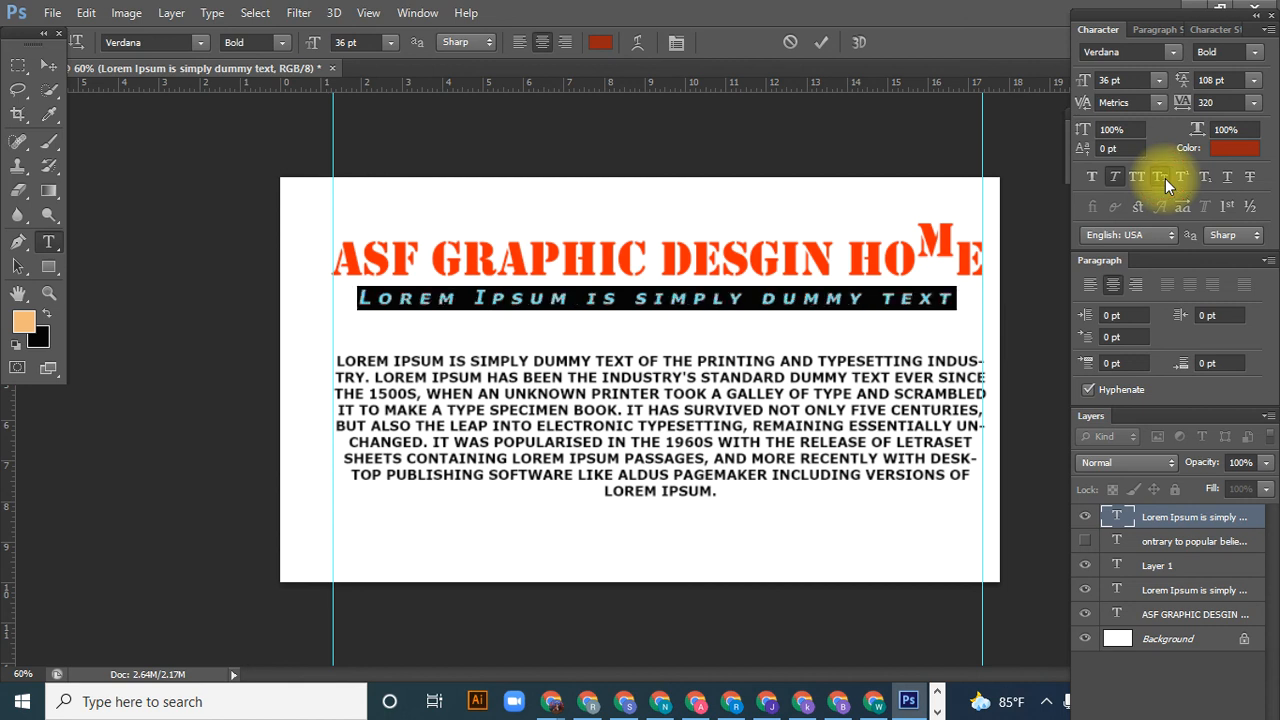
left_click(1165, 178)
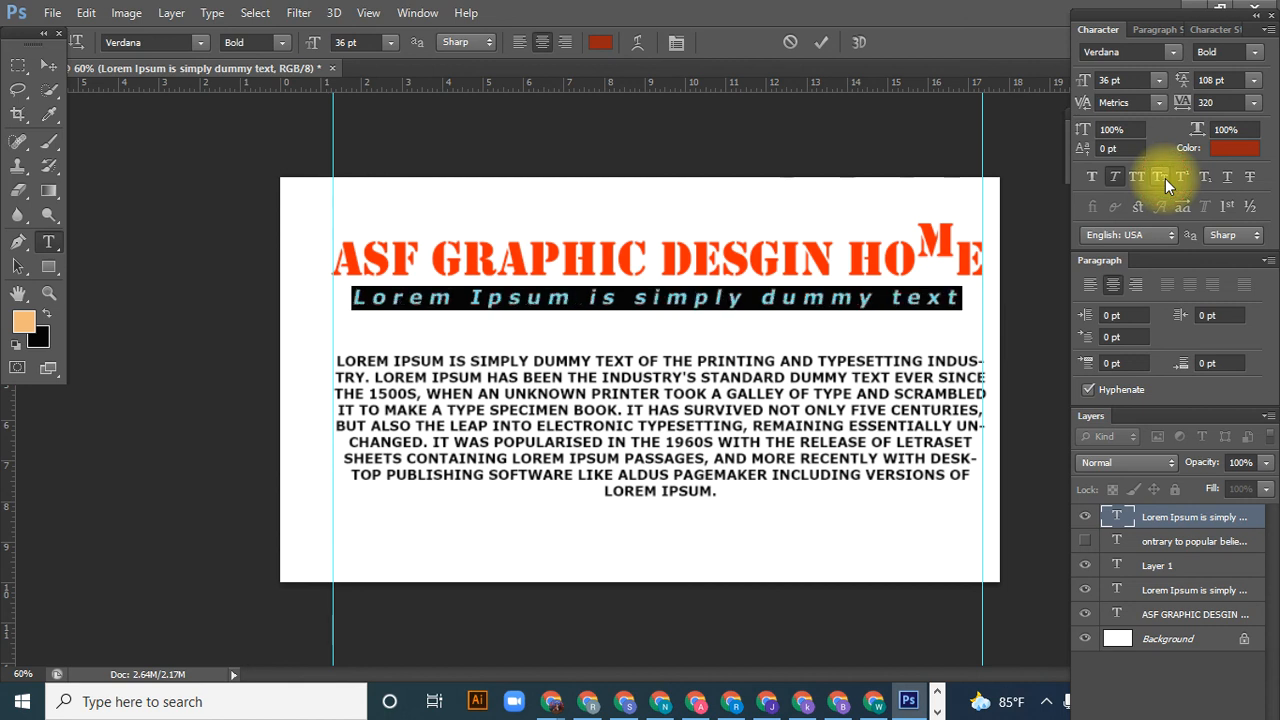
left_click(1182, 177)
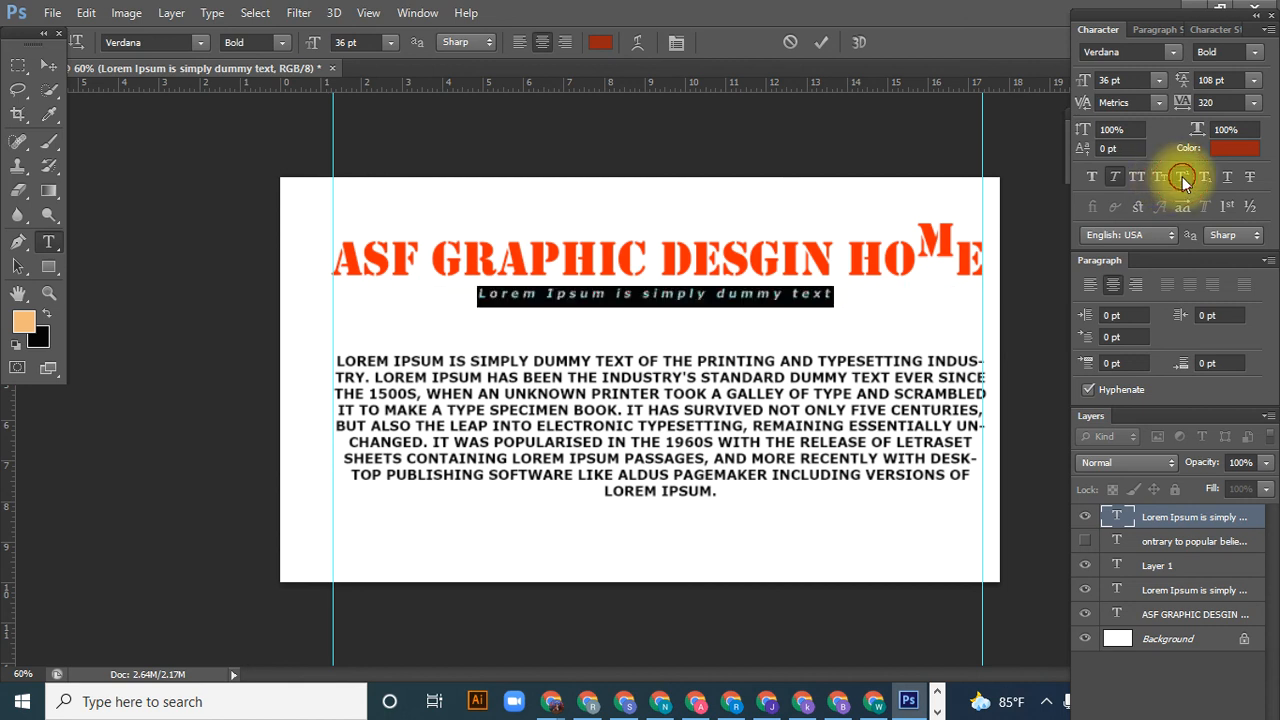
left_click(1182, 176)
- Apply Subscript to the subheading and turn off its Faux Italic
left_click(1210, 178)
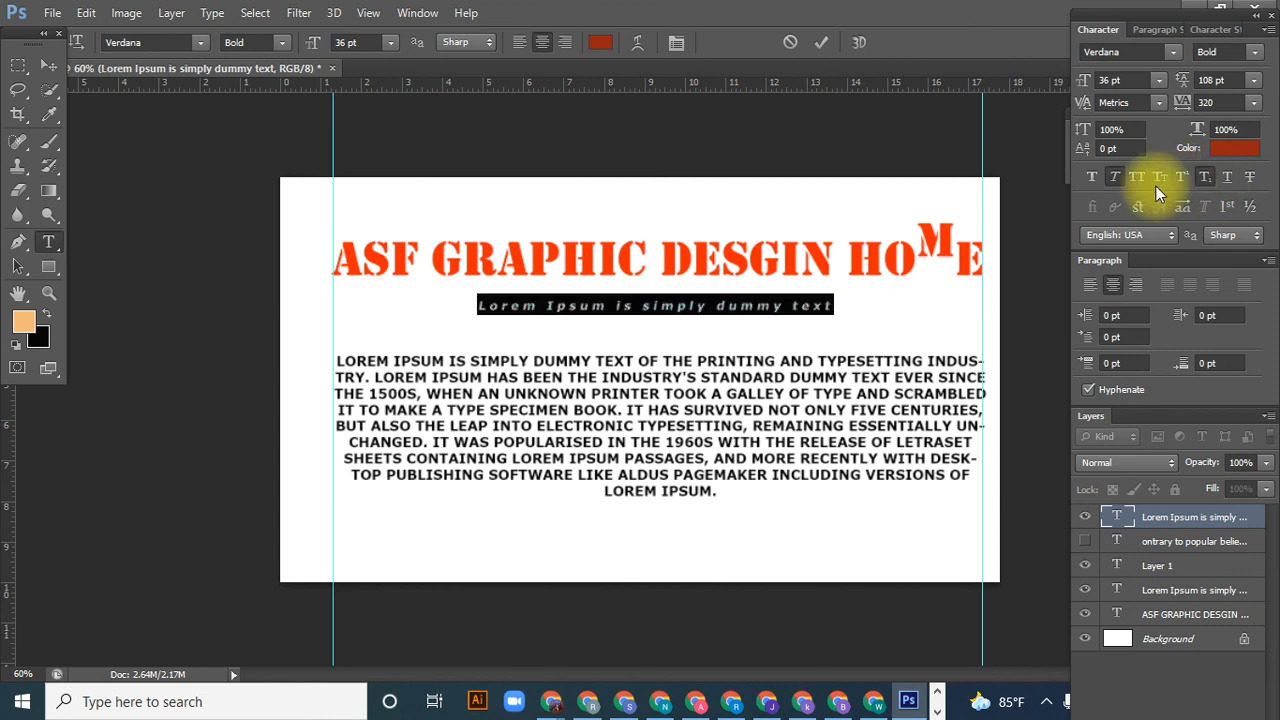
left_click(1118, 178)
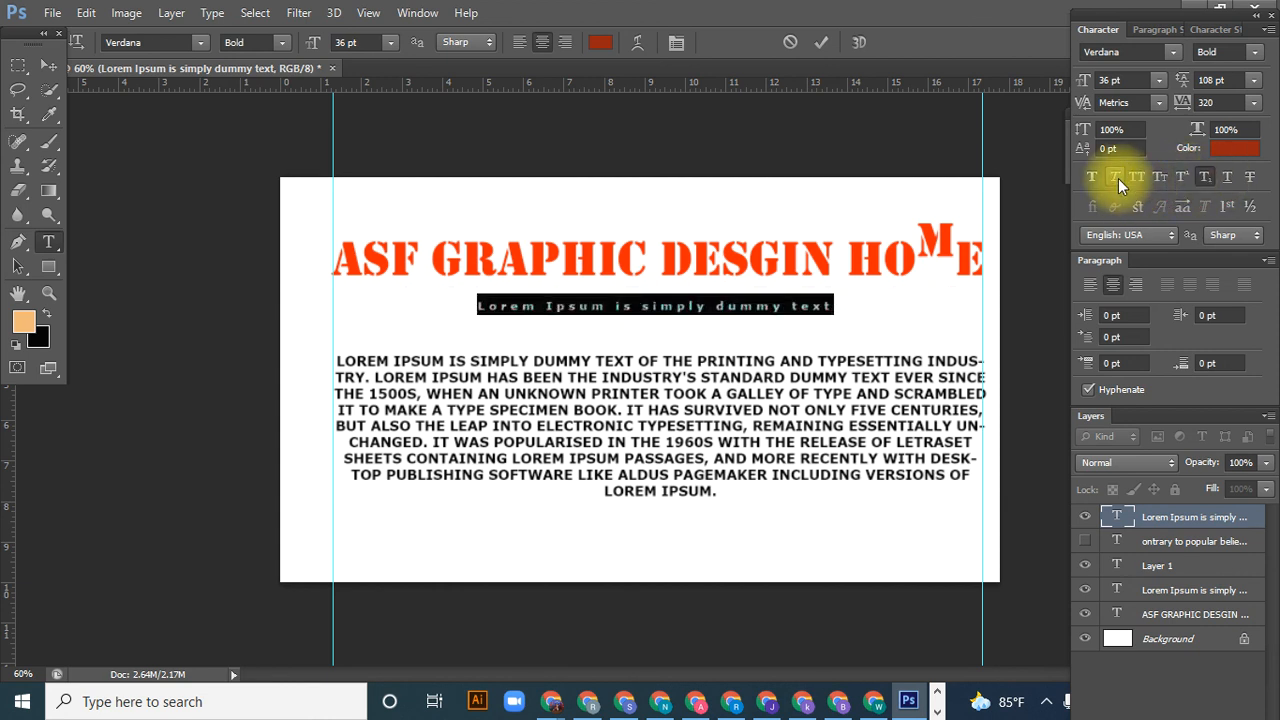